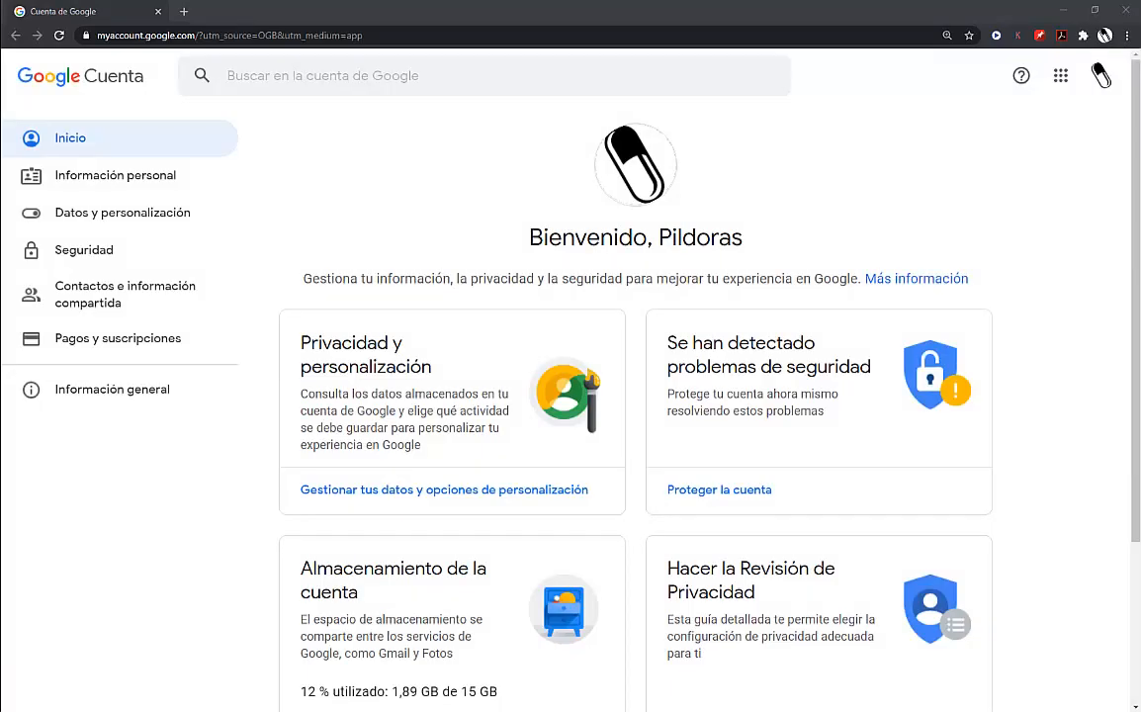
Step: Open Google Sheets from the Google account's app list and create a spreadsheet from the "Lista de tareas" template
{"action": "left_click", "coordinate": [1060, 86]}
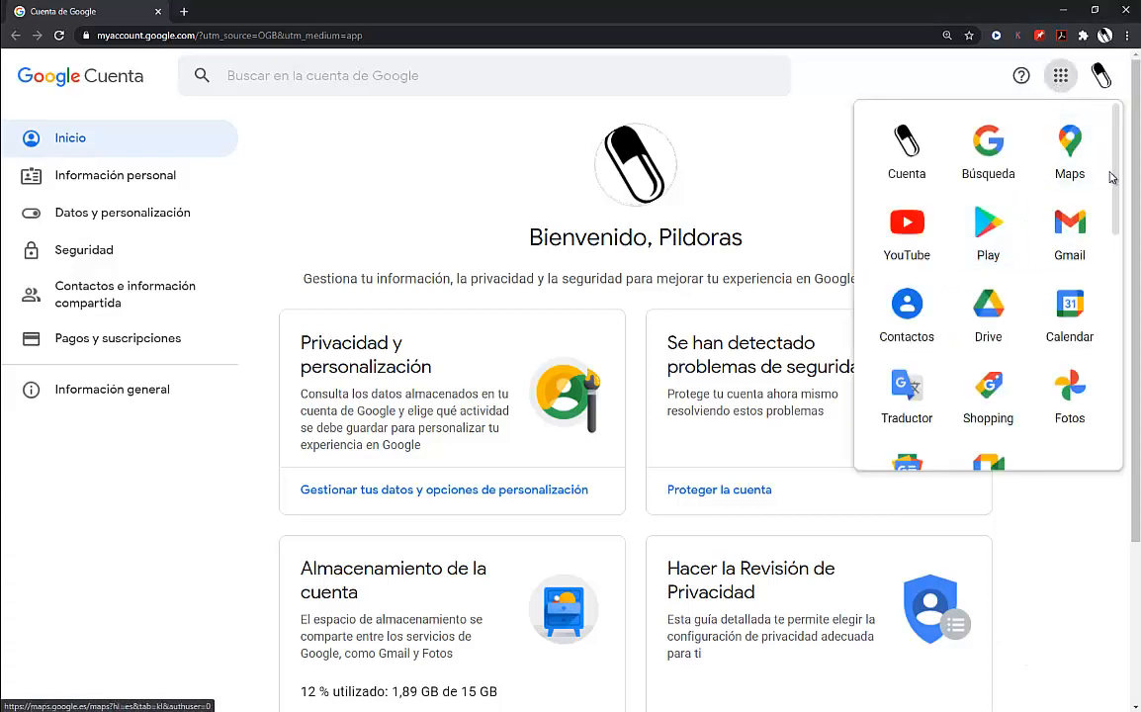
{"action": "scroll", "coordinate": [1103, 265], "scroll_direction": "down", "scroll_amount": 5}
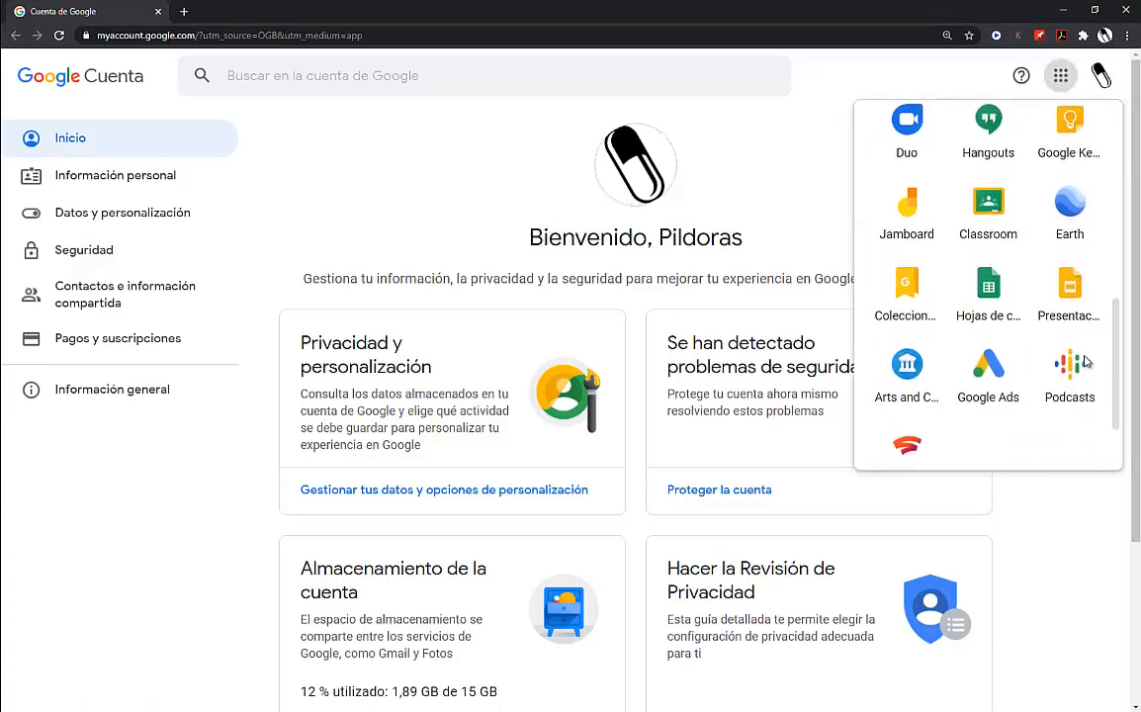
{"action": "left_click", "coordinate": [990, 282]}
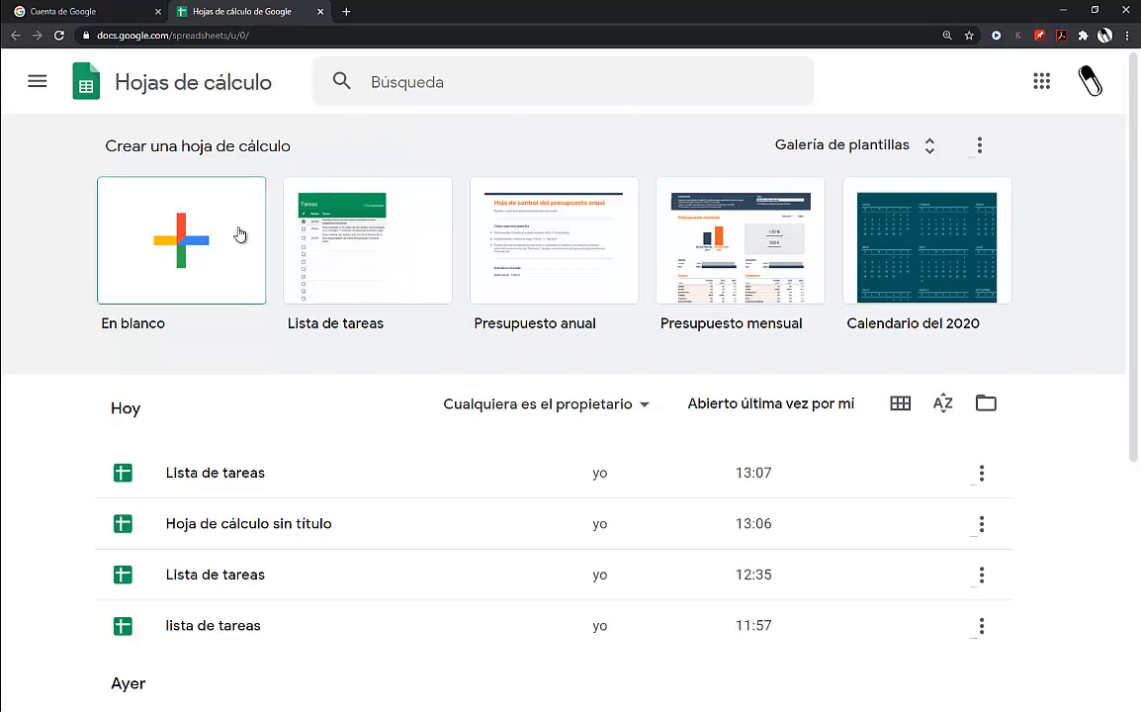
{"action": "left_click", "coordinate": [363, 230]}
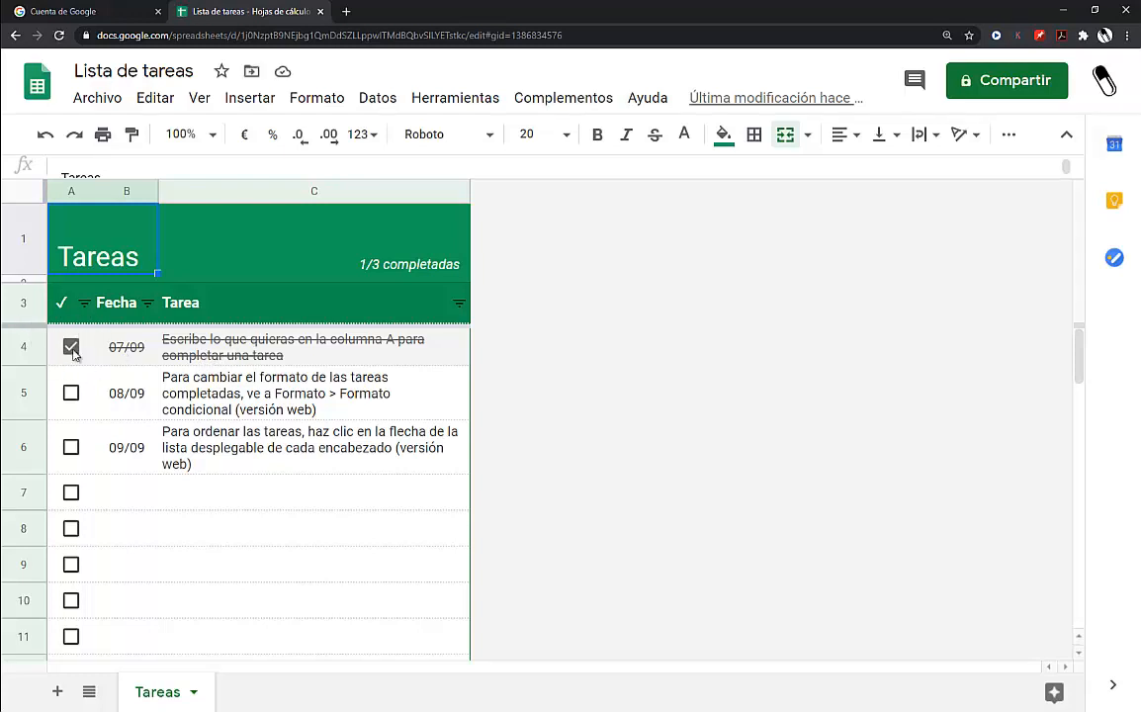
Step: Toggle the first task's checkbox in A4 several times to try out the completed-task formatting, leaving it unchecked
{"action": "left_click", "coordinate": [71, 347]}
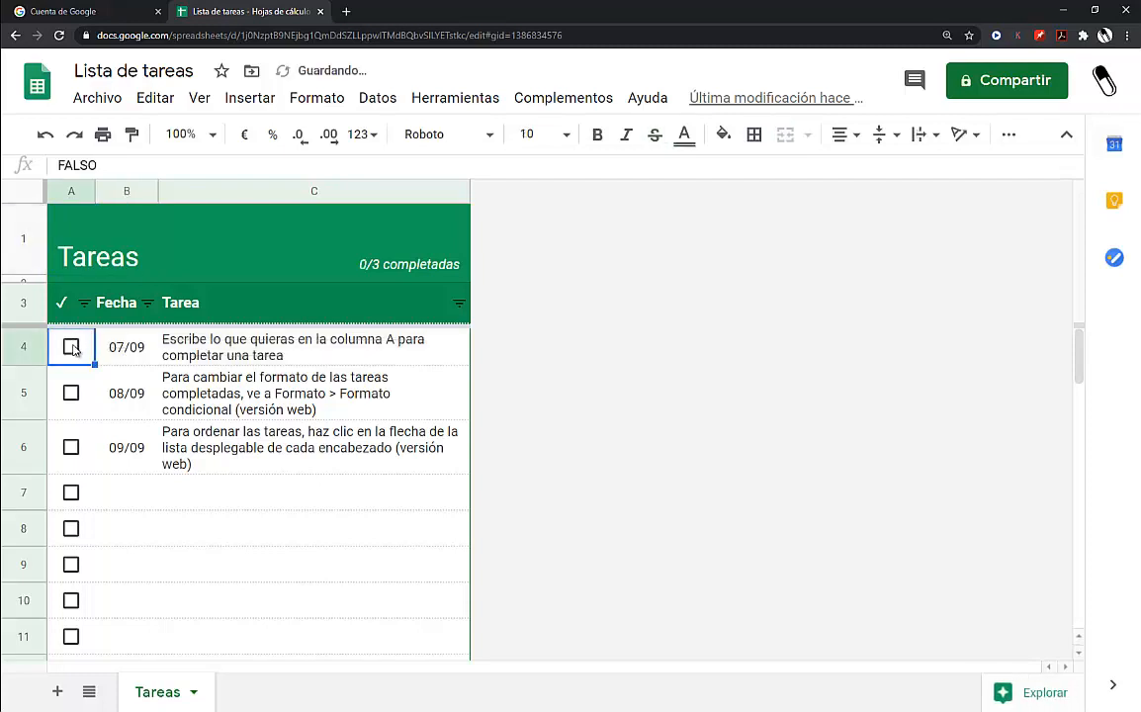
{"action": "left_click", "coordinate": [74, 349]}
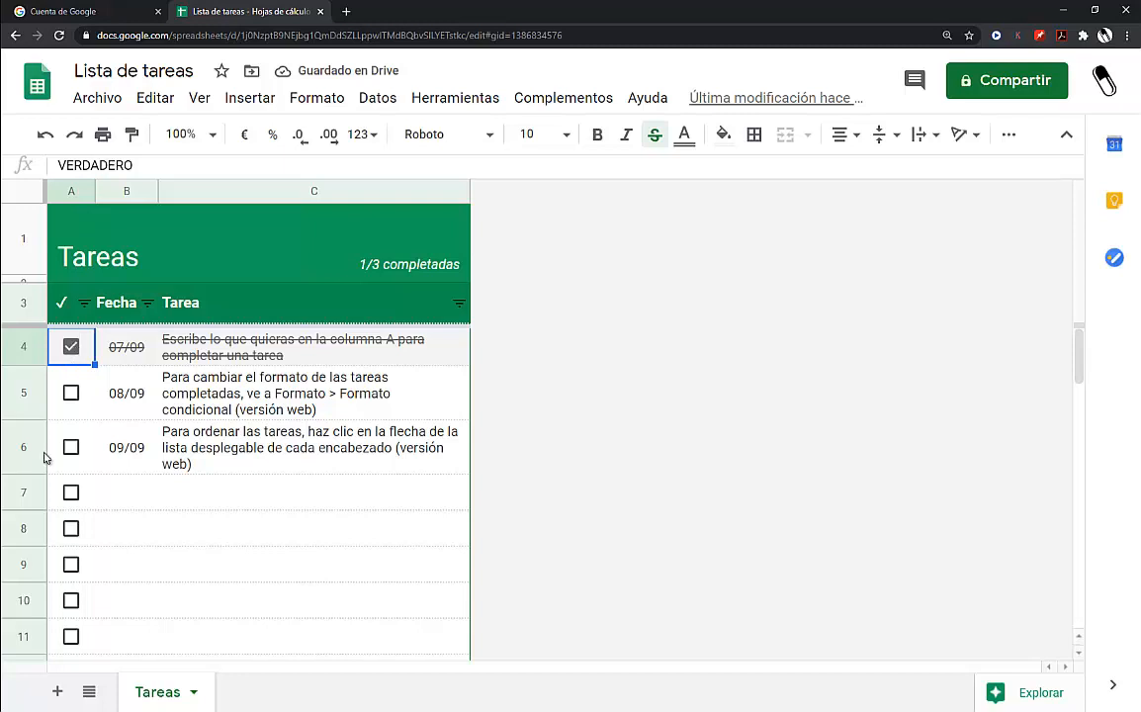
{"action": "key", "text": "space"}
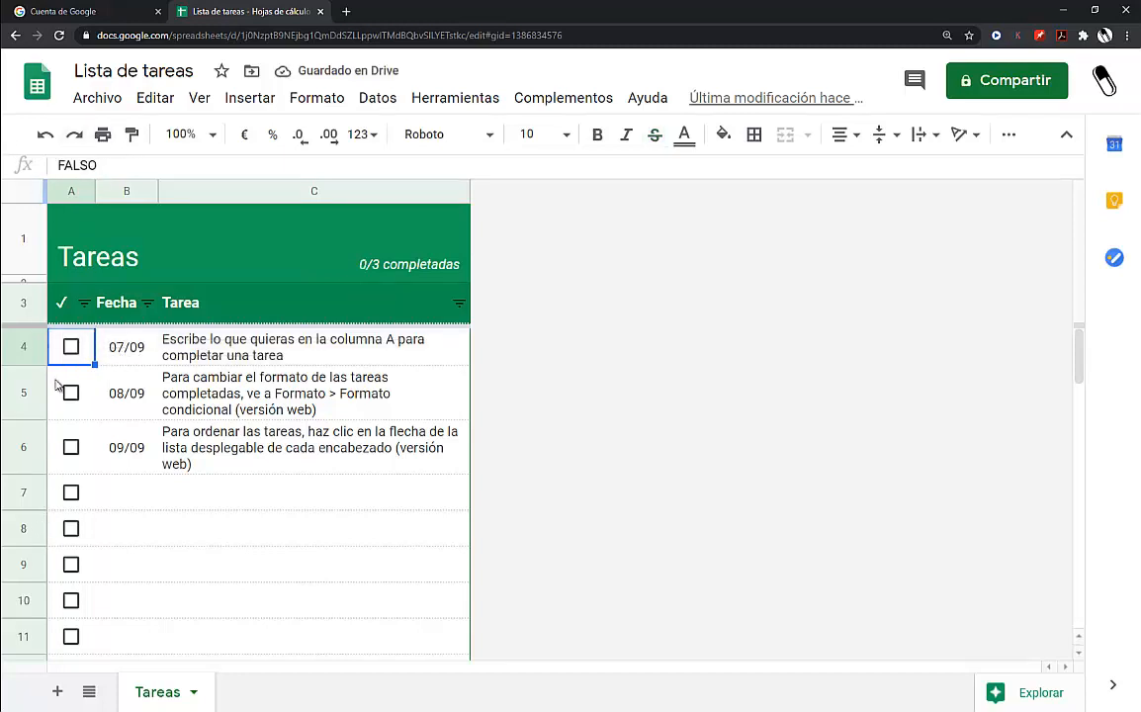
{"action": "left_click", "coordinate": [72, 346]}
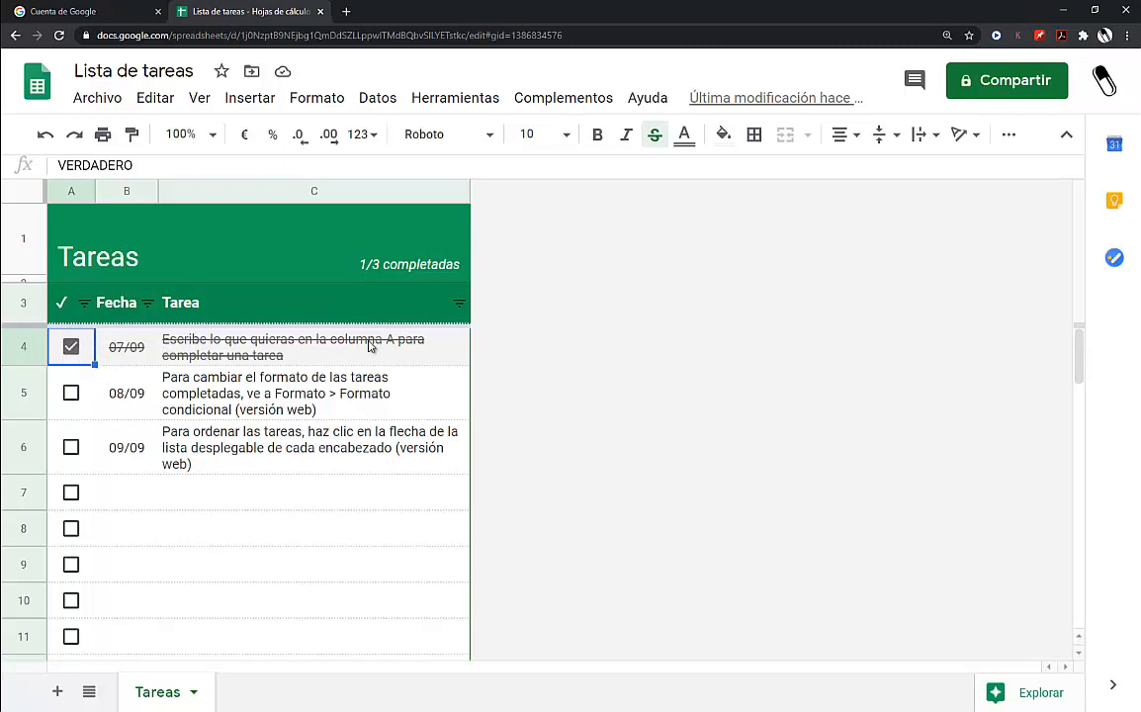
{"action": "left_click", "coordinate": [75, 349]}
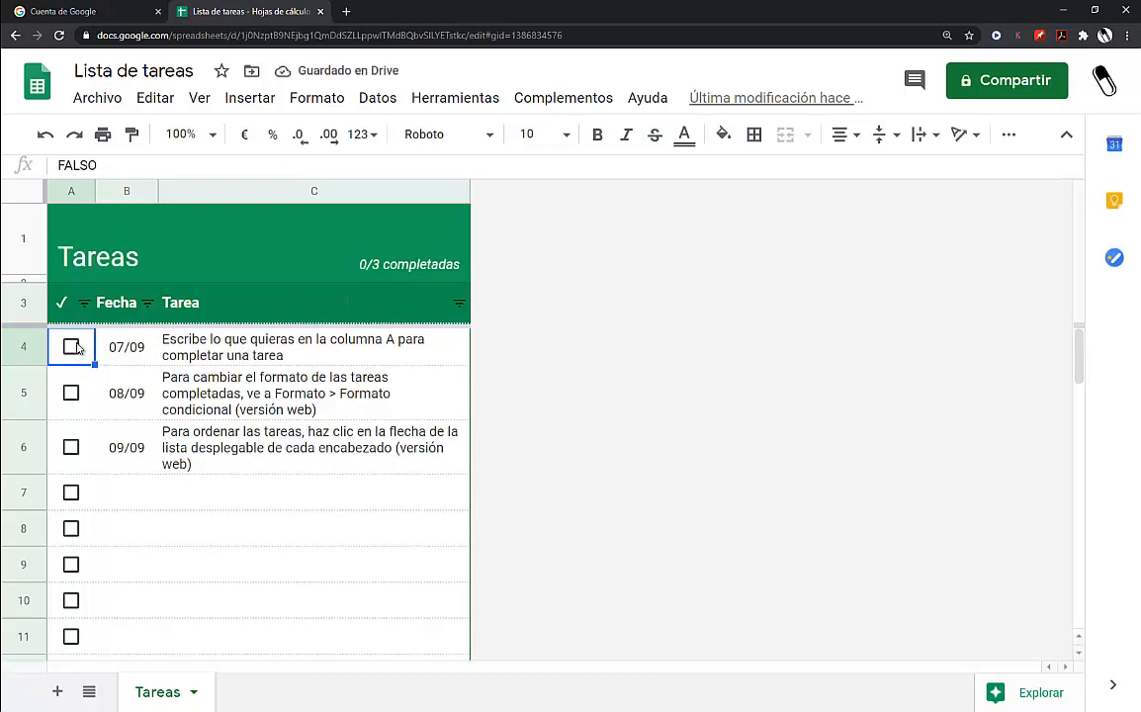
Step: Edit the conditional formatting rule for A4:C51, keeping "La fórmula personalizada es" as the condition and setting a light yellow fill colour
{"action": "left_click", "coordinate": [303, 101]}
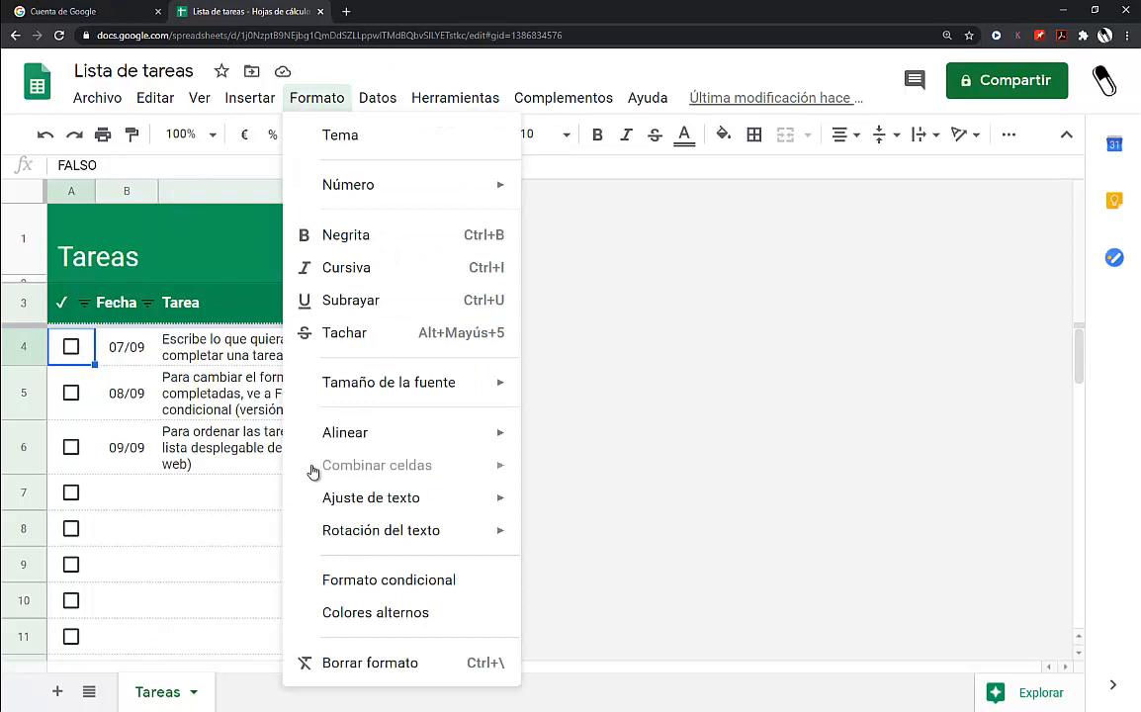
{"action": "left_click", "coordinate": [389, 580]}
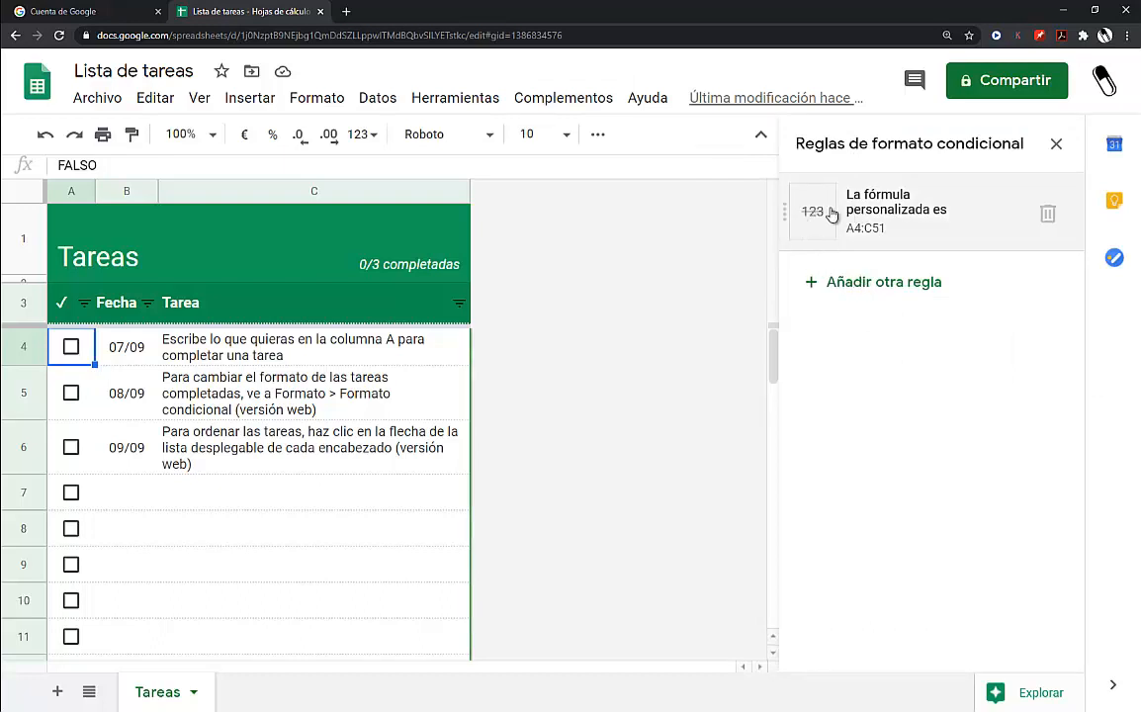
{"action": "left_click", "coordinate": [832, 214]}
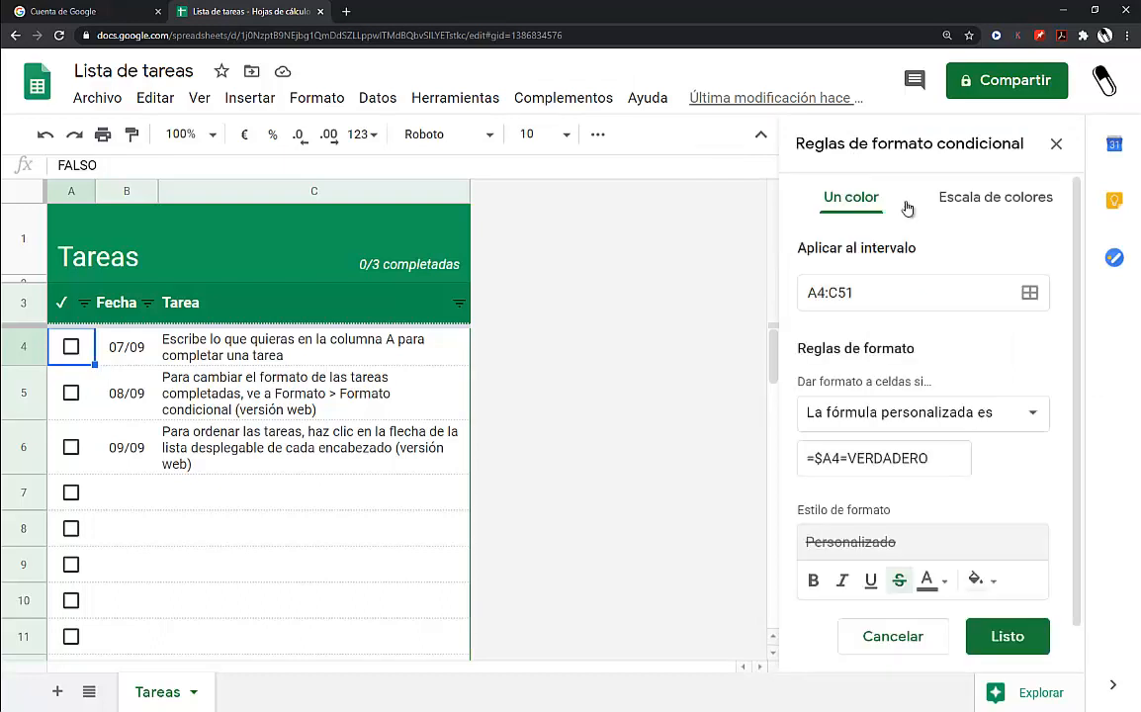
{"action": "left_click_drag", "start_coordinate": [1079, 210], "coordinate": [1082, 269]}
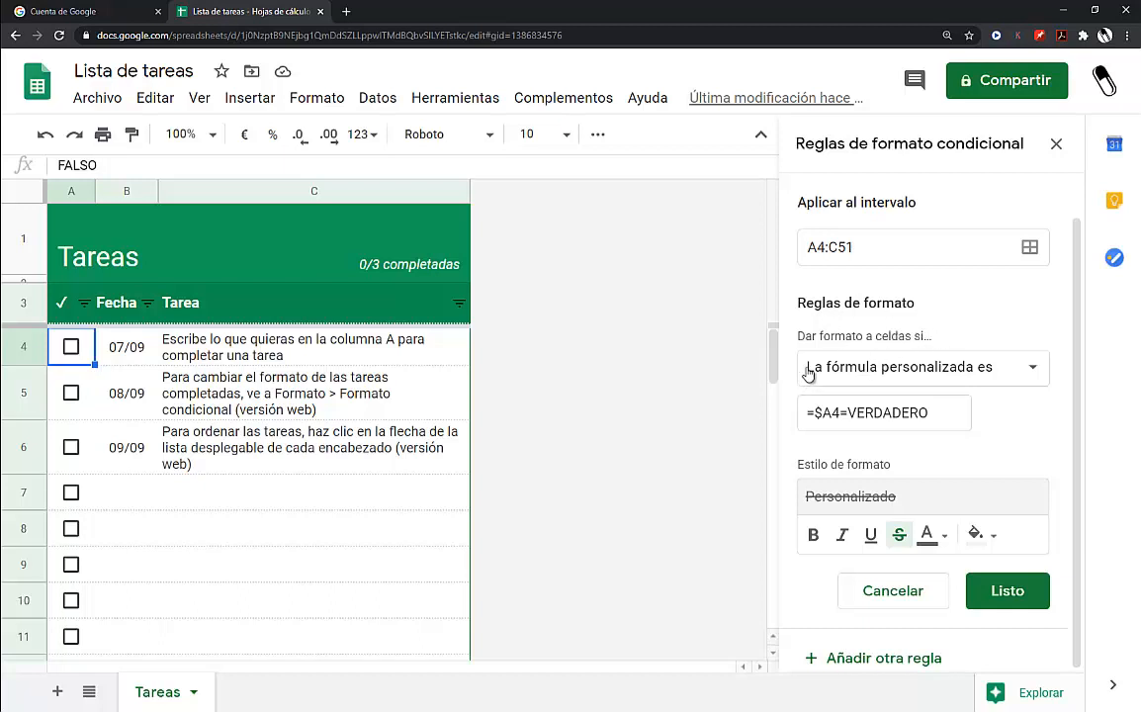
{"action": "left_click", "coordinate": [876, 370]}
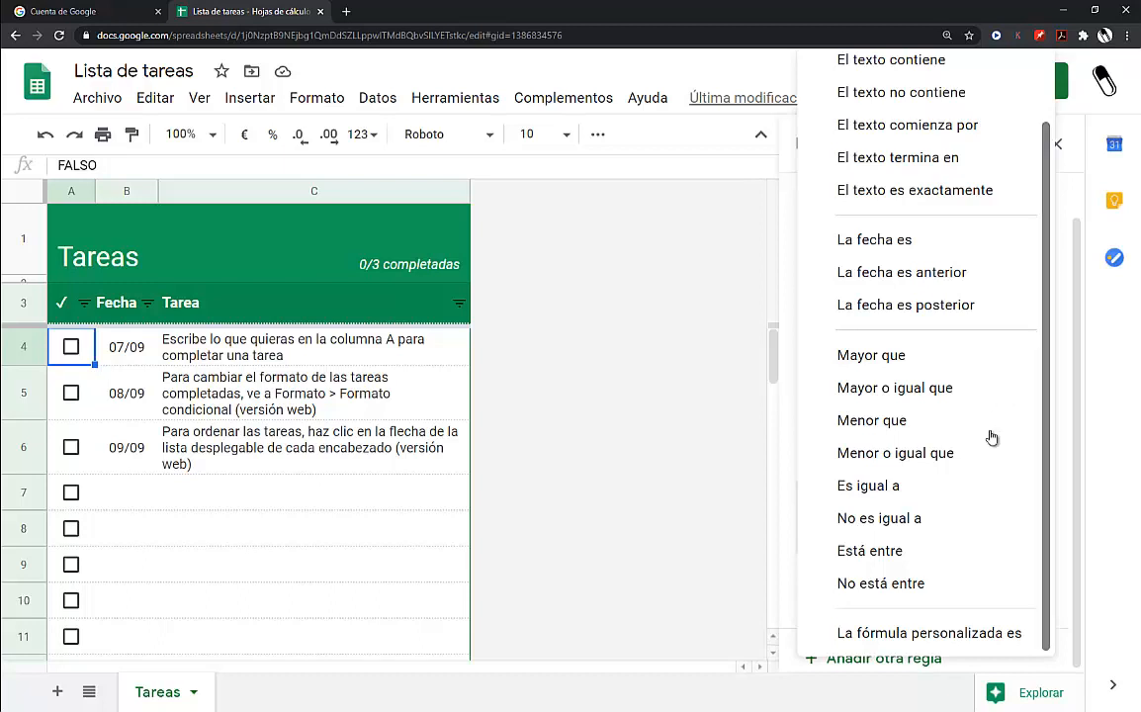
{"action": "left_click", "coordinate": [942, 634]}
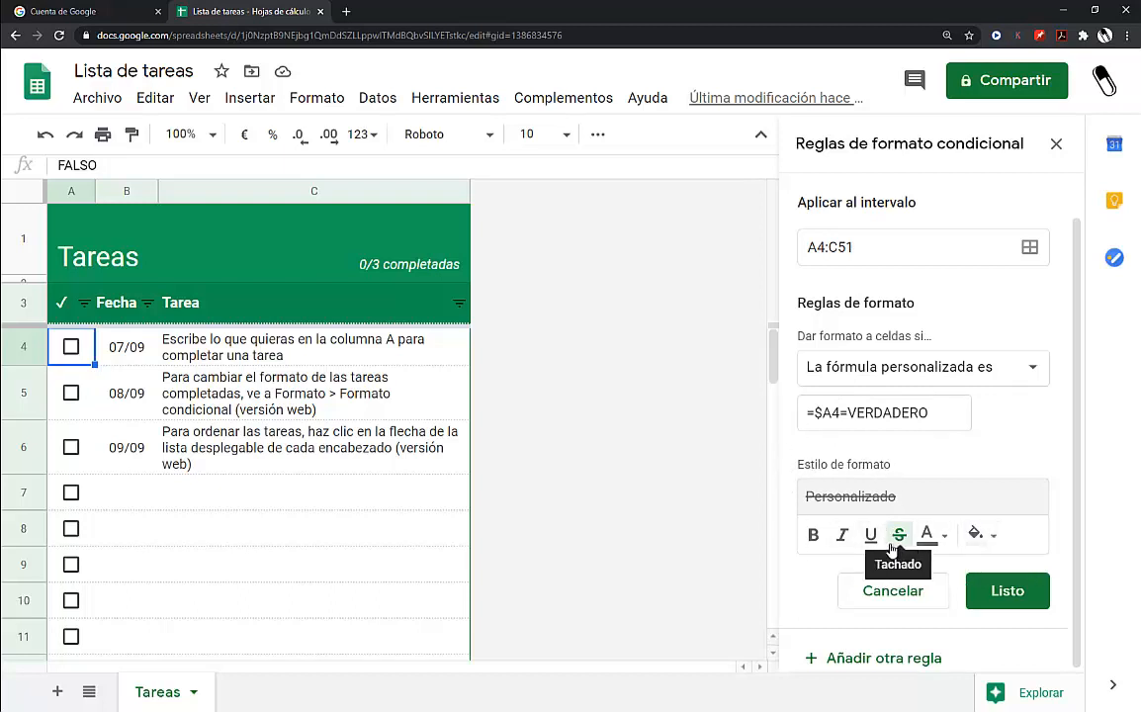
{"action": "left_click", "coordinate": [981, 536]}
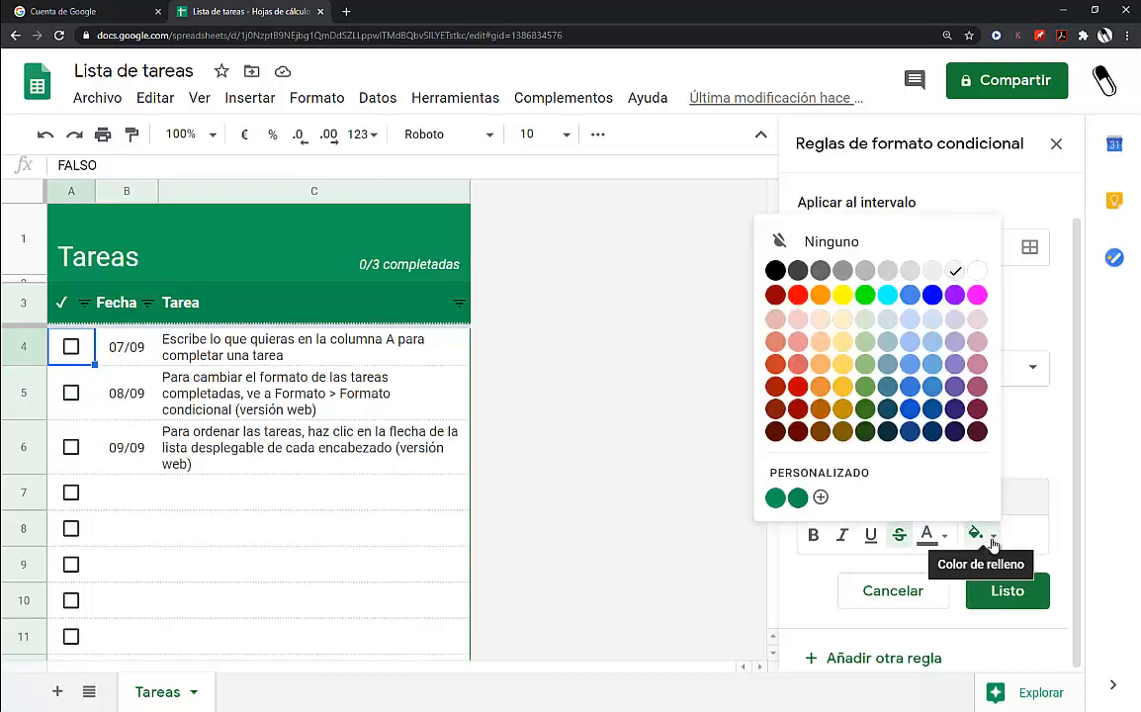
{"action": "left_click", "coordinate": [846, 365]}
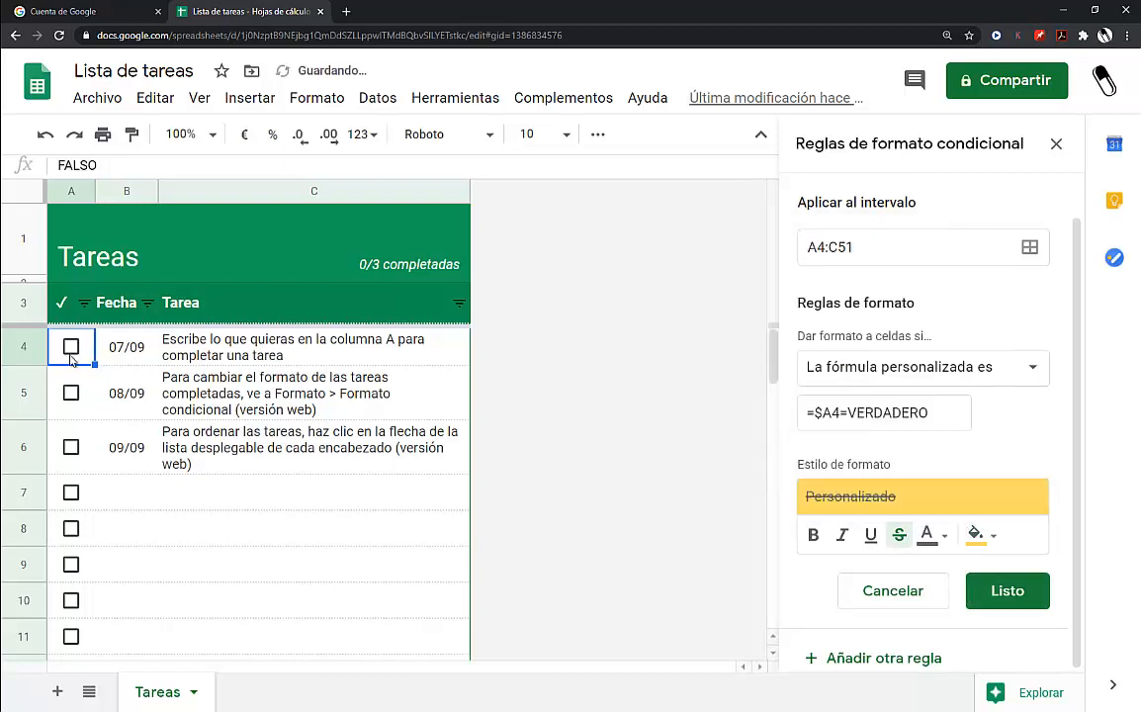
Step: Mark the first task as completed and toggle the second task's checkbox to test the conditional formatting rule
{"action": "left_click", "coordinate": [72, 348]}
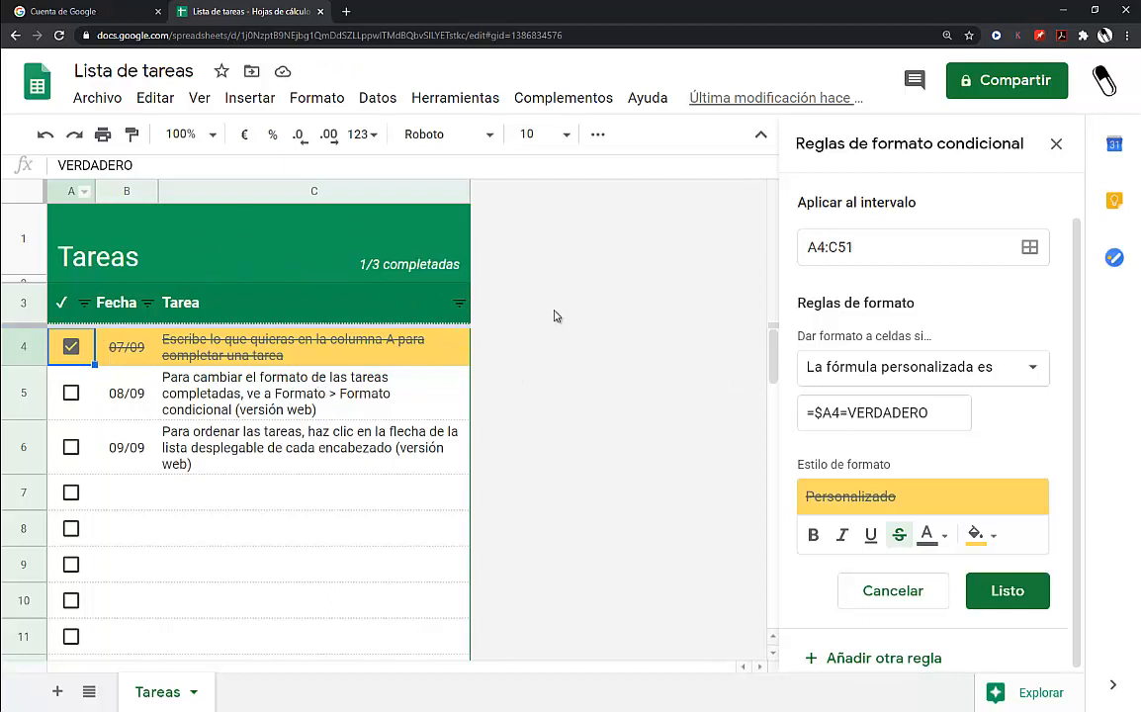
{"action": "left_click", "coordinate": [461, 353]}
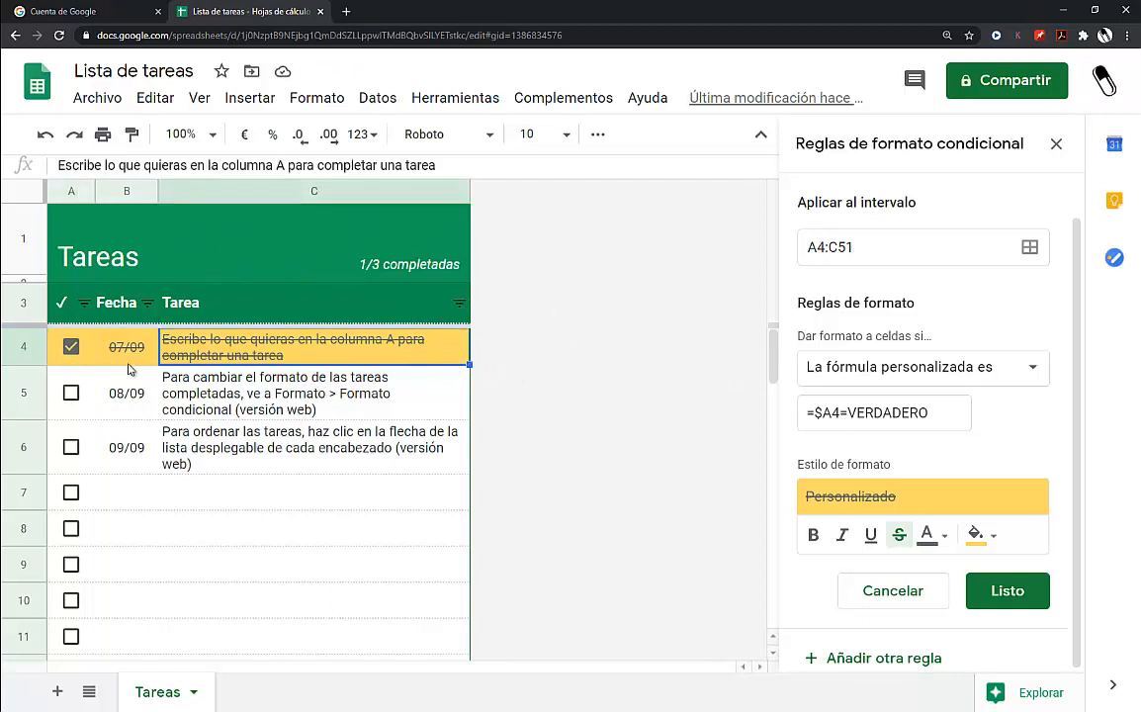
{"action": "left_click", "coordinate": [74, 394]}
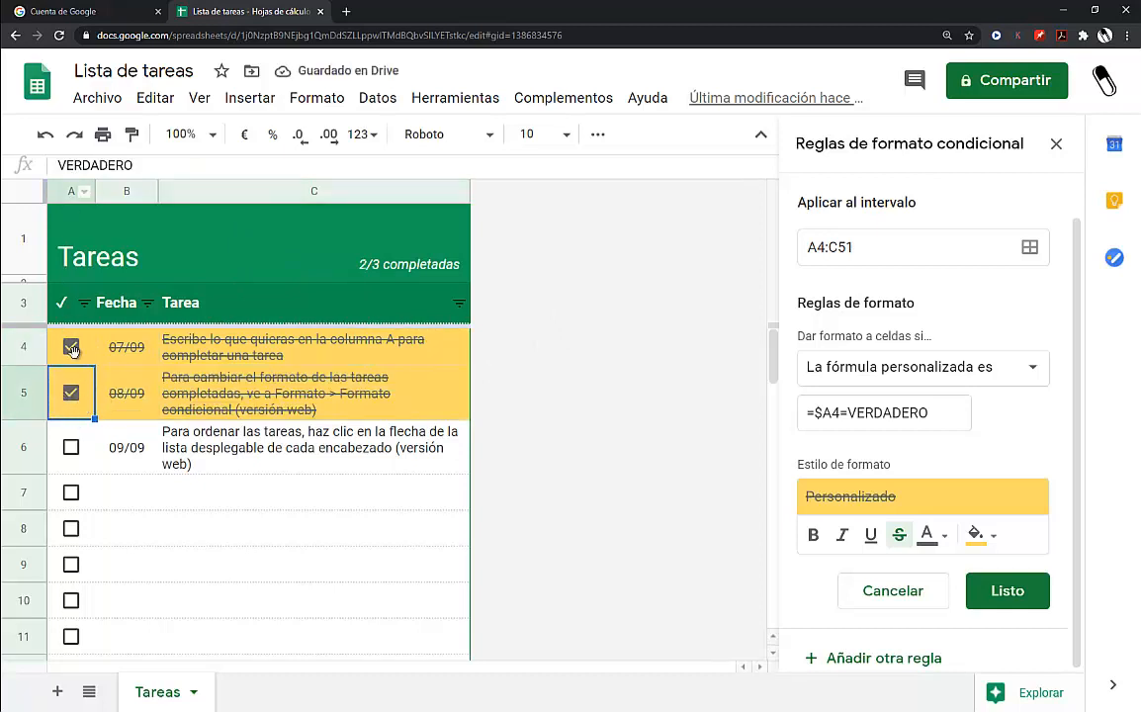
{"action": "left_click", "coordinate": [73, 394]}
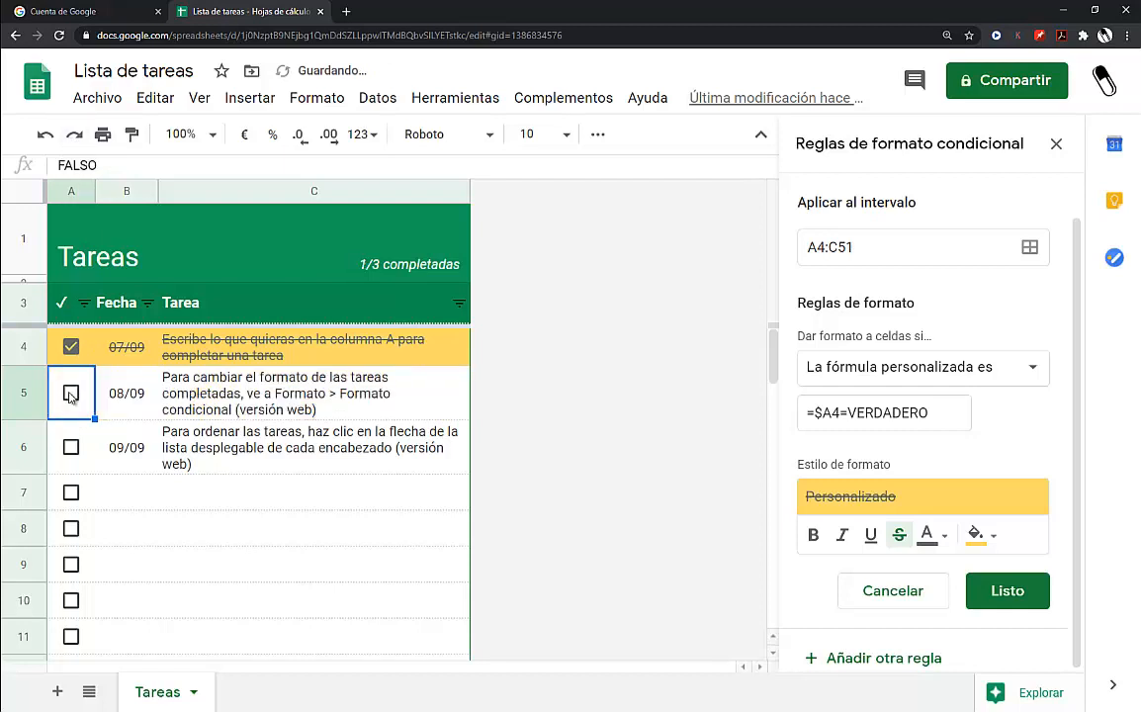
{"action": "left_click", "coordinate": [71, 395]}
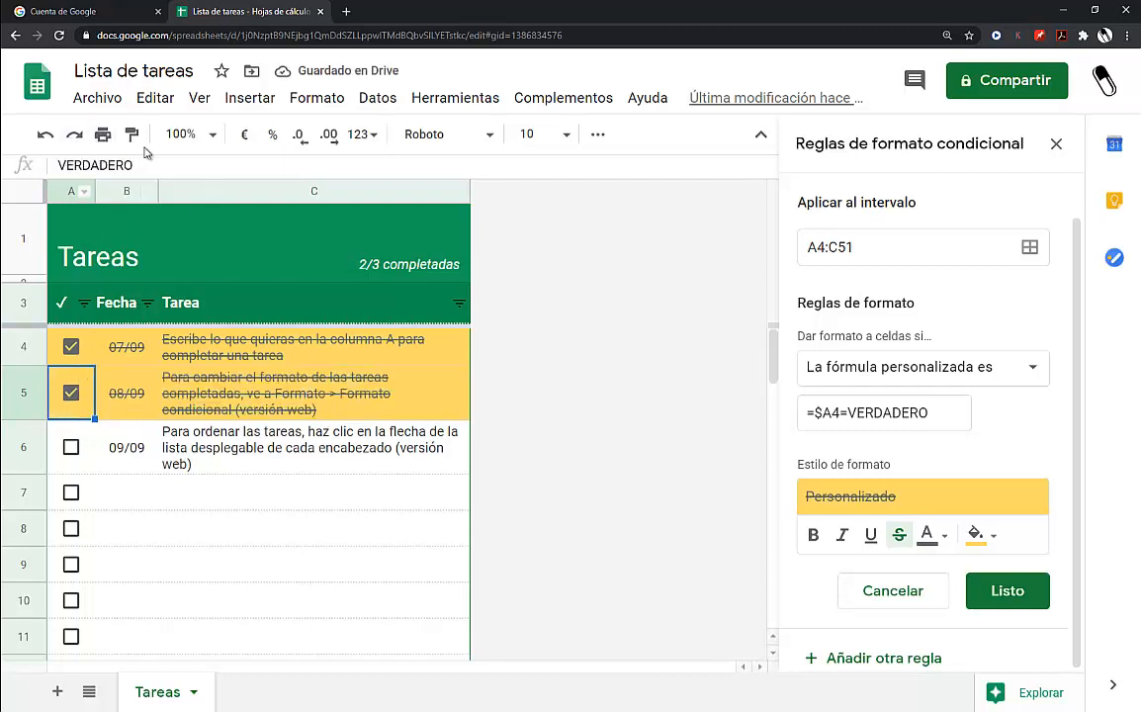
{"action": "left_click", "coordinate": [72, 395]}
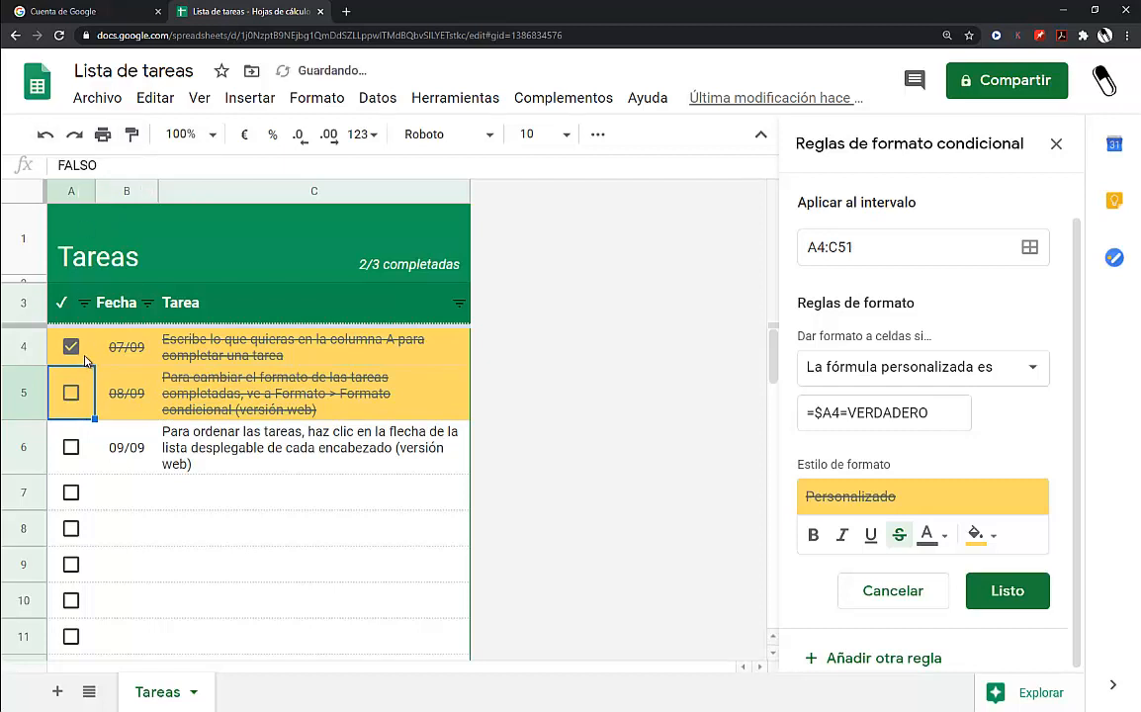
{"action": "left_click", "coordinate": [70, 394]}
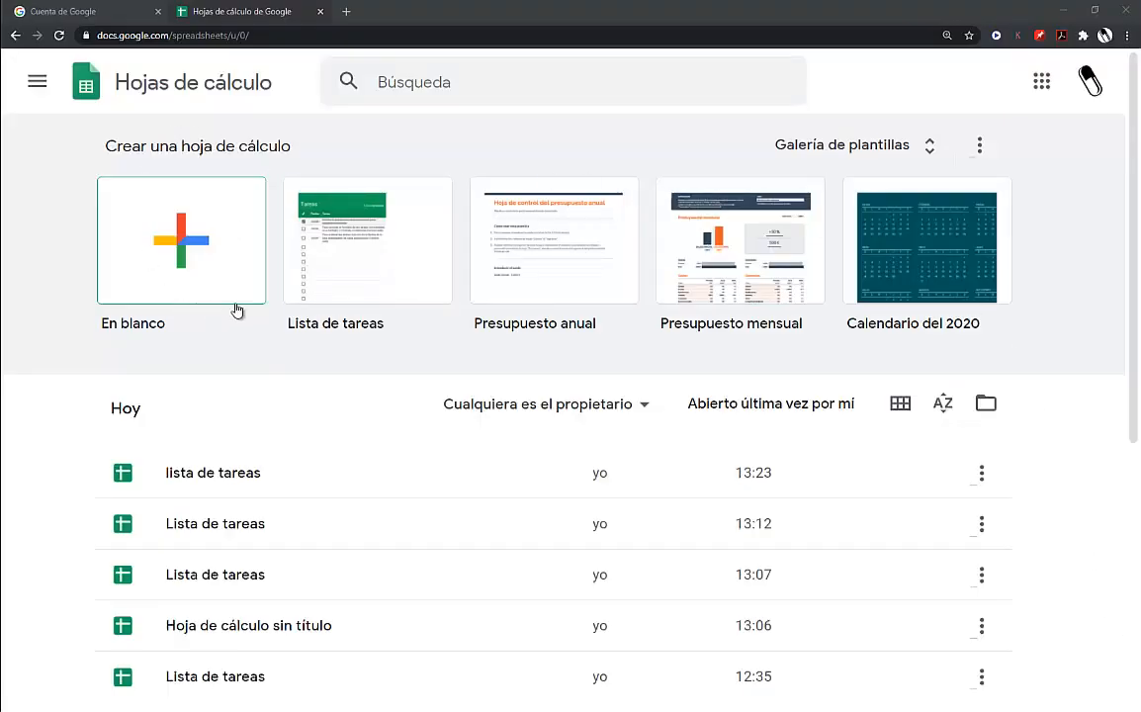
Step: Create a blank spreadsheet, widen column A and enter the header TAREAS in A1
{"action": "left_click", "coordinate": [199, 240]}
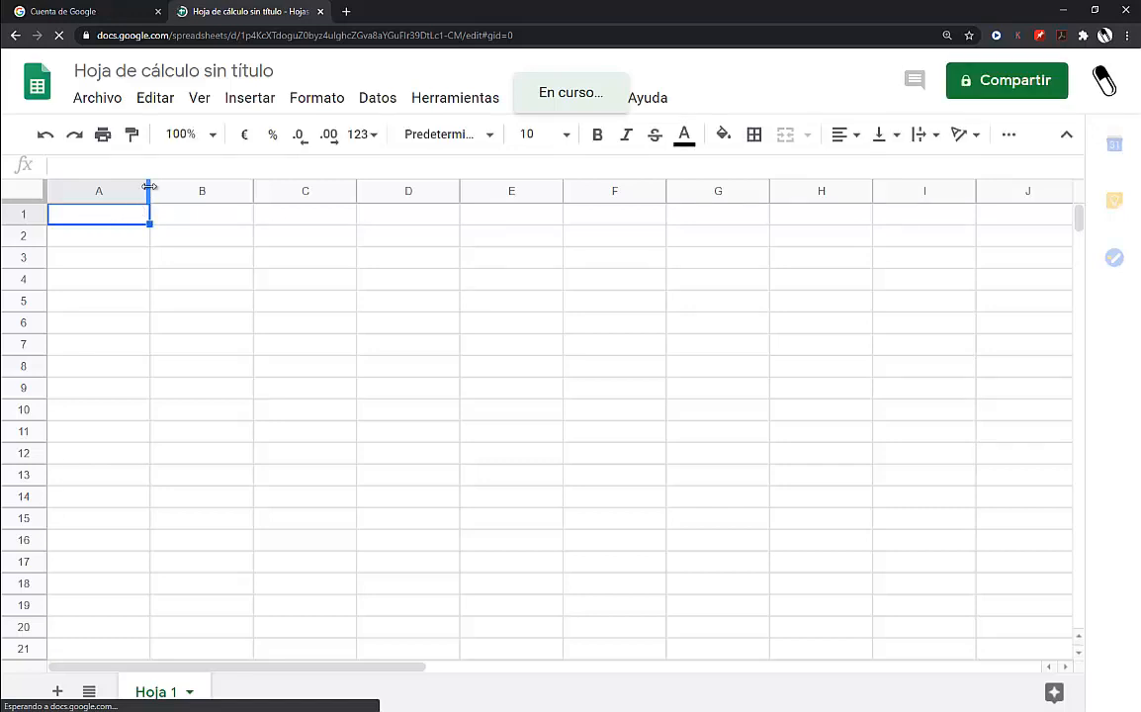
{"action": "left_click_drag", "start_coordinate": [255, 191], "coordinate": [296, 194]}
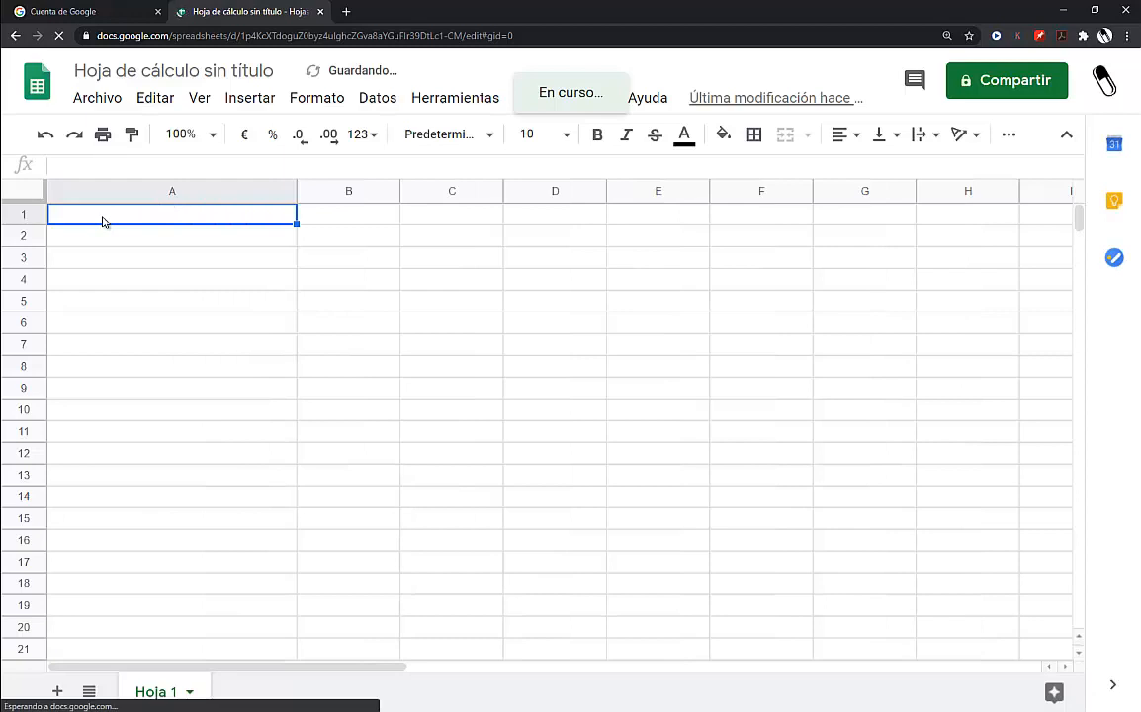
{"action": "type", "text": "TAREAS"}
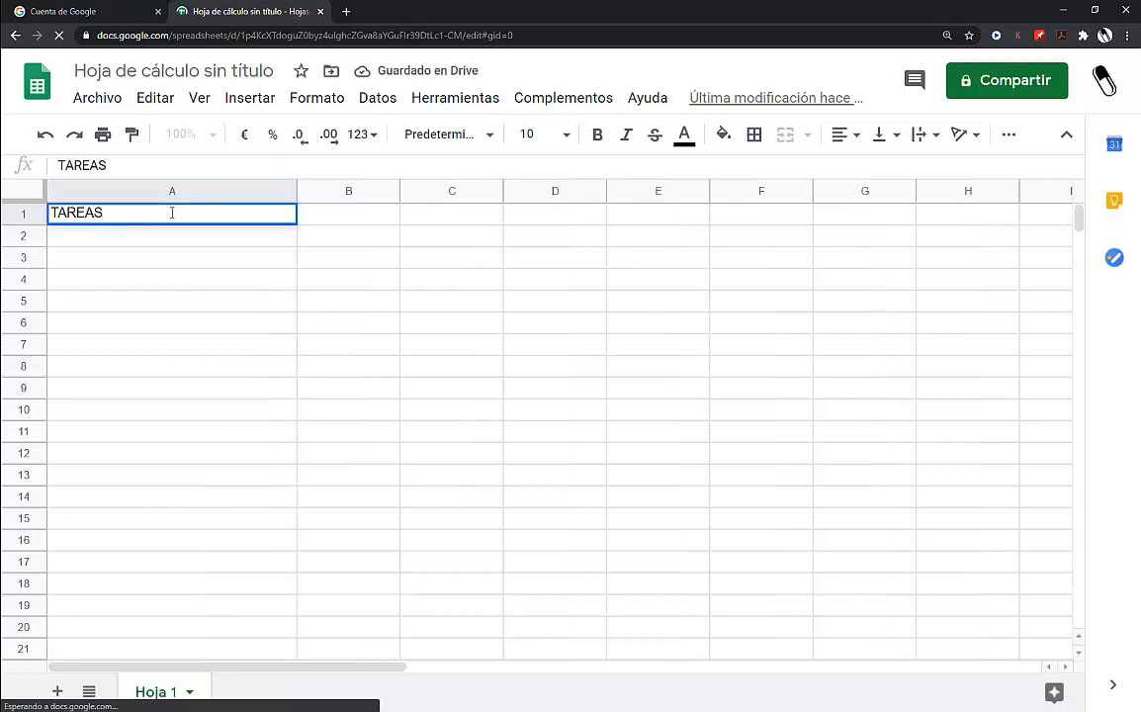
{"action": "left_click", "coordinate": [334, 232]}
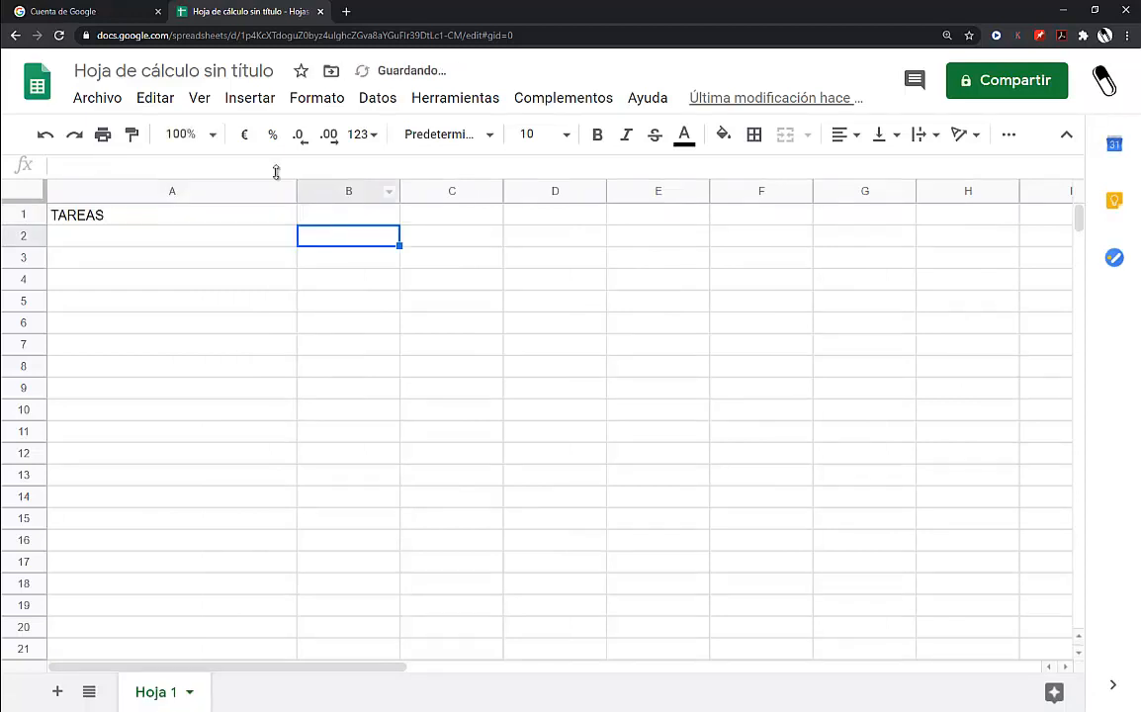
Step: Widen column A further, narrow column B and enter the header ESTADO in B1
{"action": "left_click_drag", "start_coordinate": [297, 191], "coordinate": [338, 193]}
{"action": "left_click_drag", "start_coordinate": [439, 189], "coordinate": [400, 188]}
{"action": "left_click", "coordinate": [379, 219]}
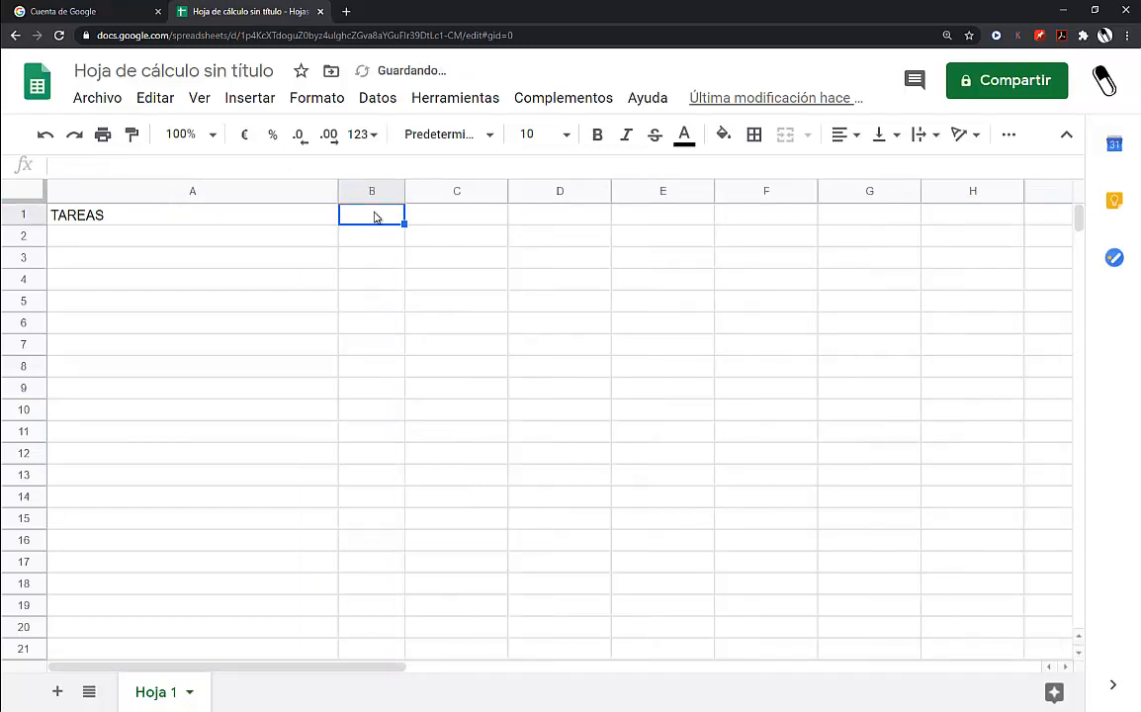
{"action": "double_click", "coordinate": [375, 212]}
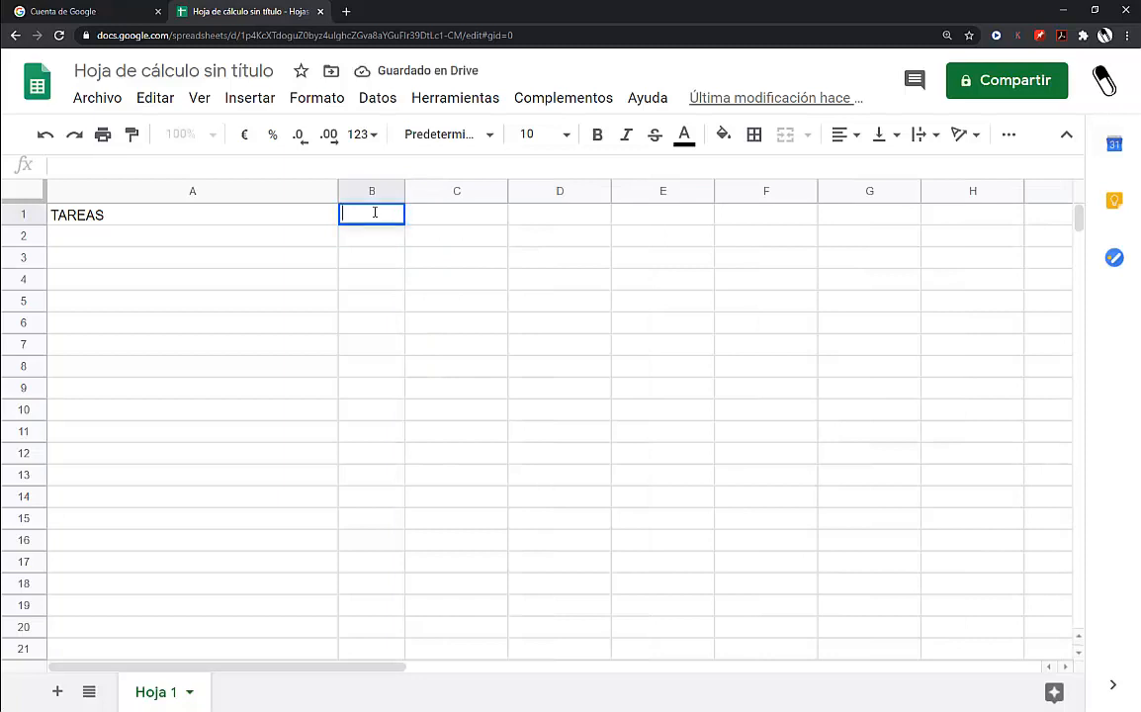
{"action": "type", "text": "ESTADO"}
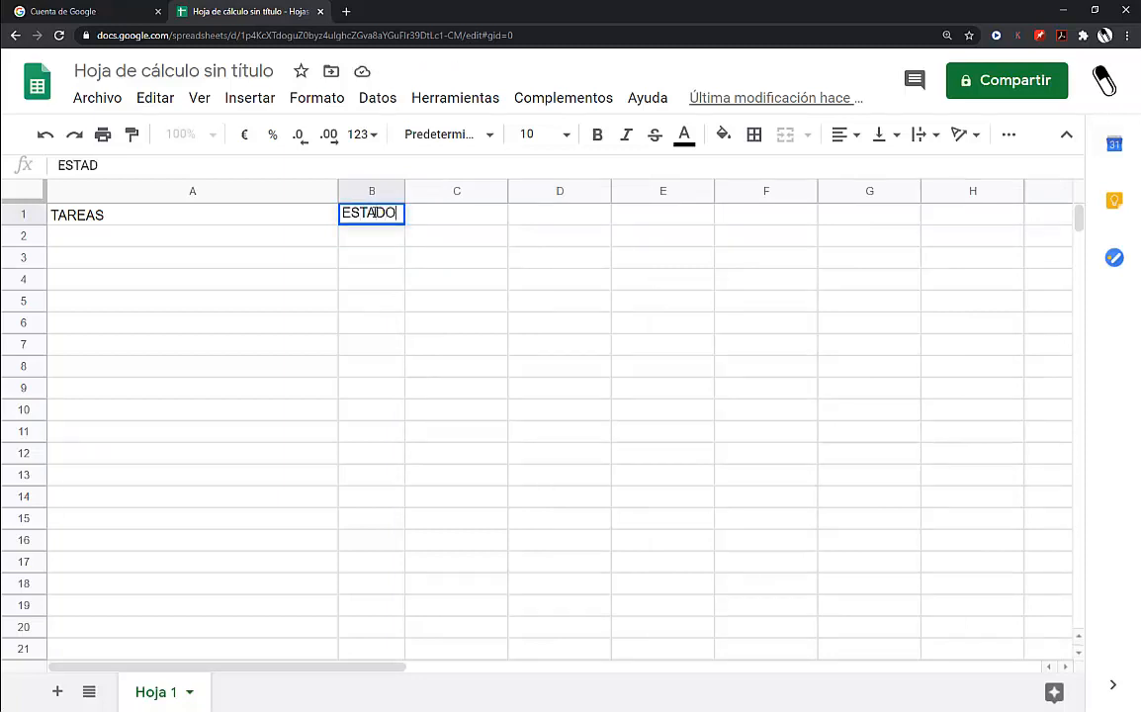
{"action": "left_click", "coordinate": [131, 235]}
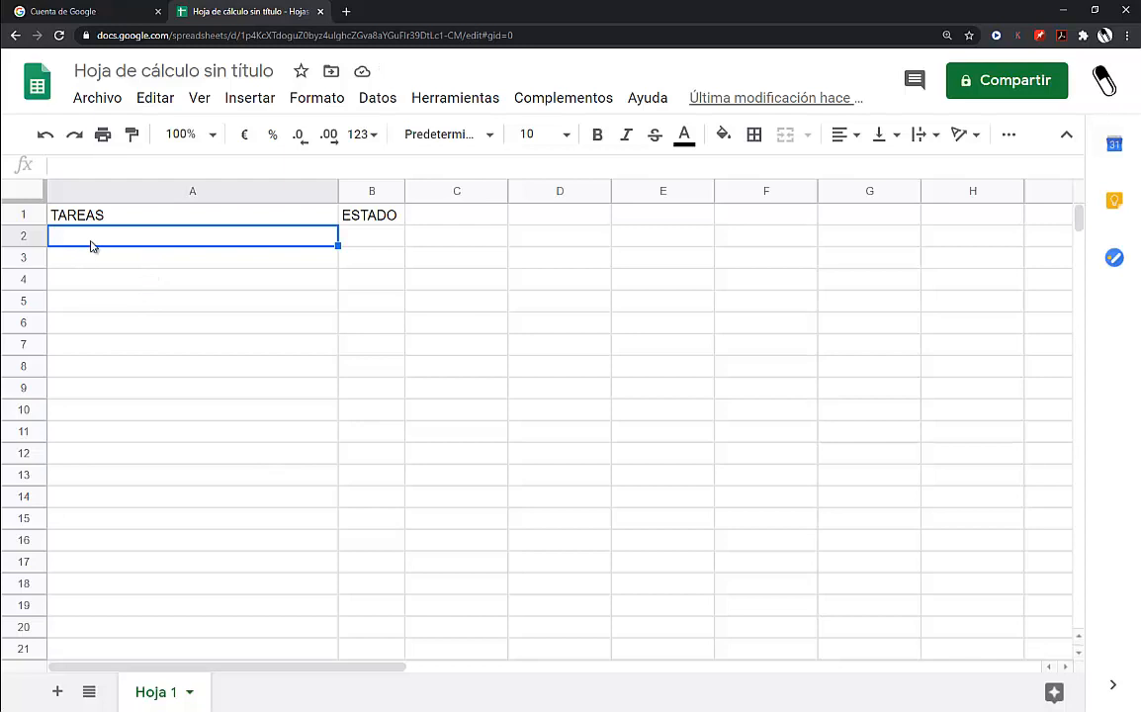
{"action": "type", "text": "cREAR"}
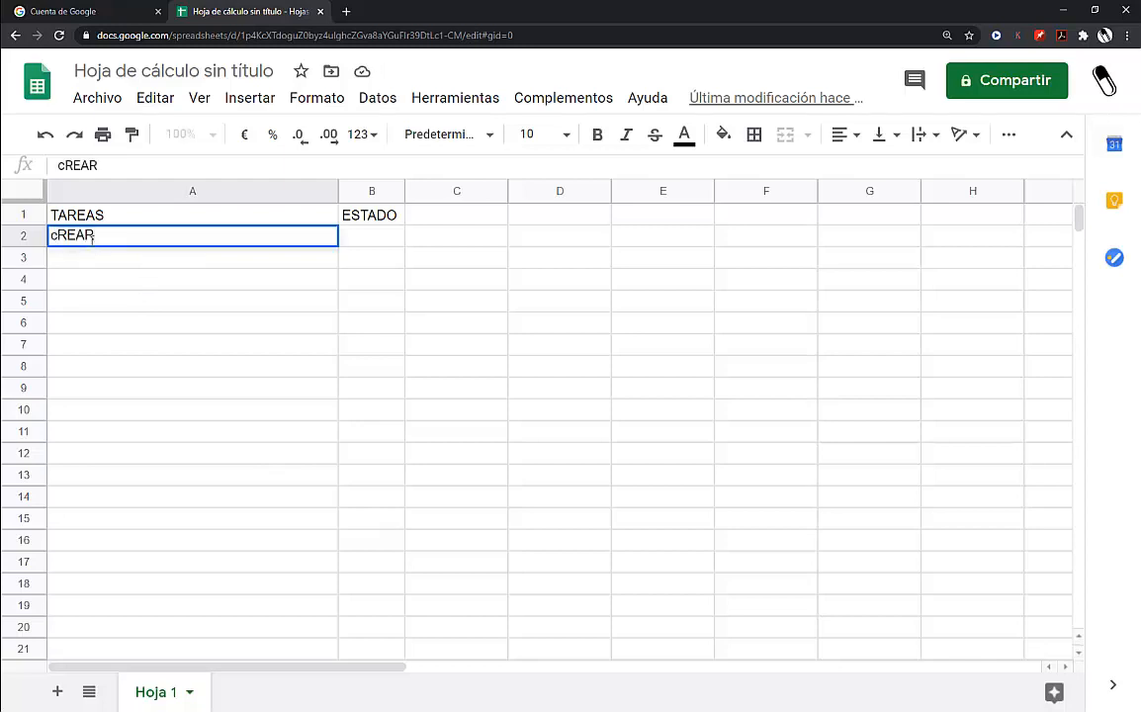
{"action": "key", "text": "BackSpace"}
{"action": "key", "text": "BackSpace"}
{"action": "key", "text": "BackSpace"}
{"action": "key", "text": "BackSpace"}
{"action": "key", "text": "BackSpace"}
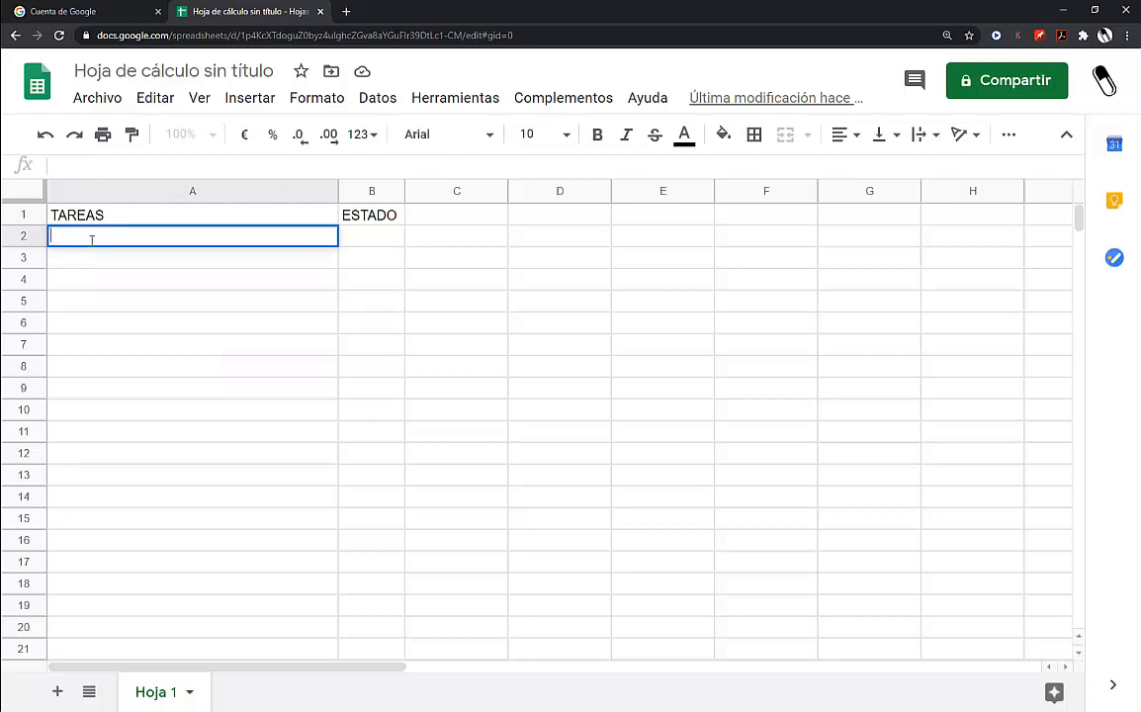
Step: Enter the tasks "Crear video grupo CEAM" in A2 and "Realizar tareas del curso" in A3
{"action": "type", "text": "Crear video gr"}
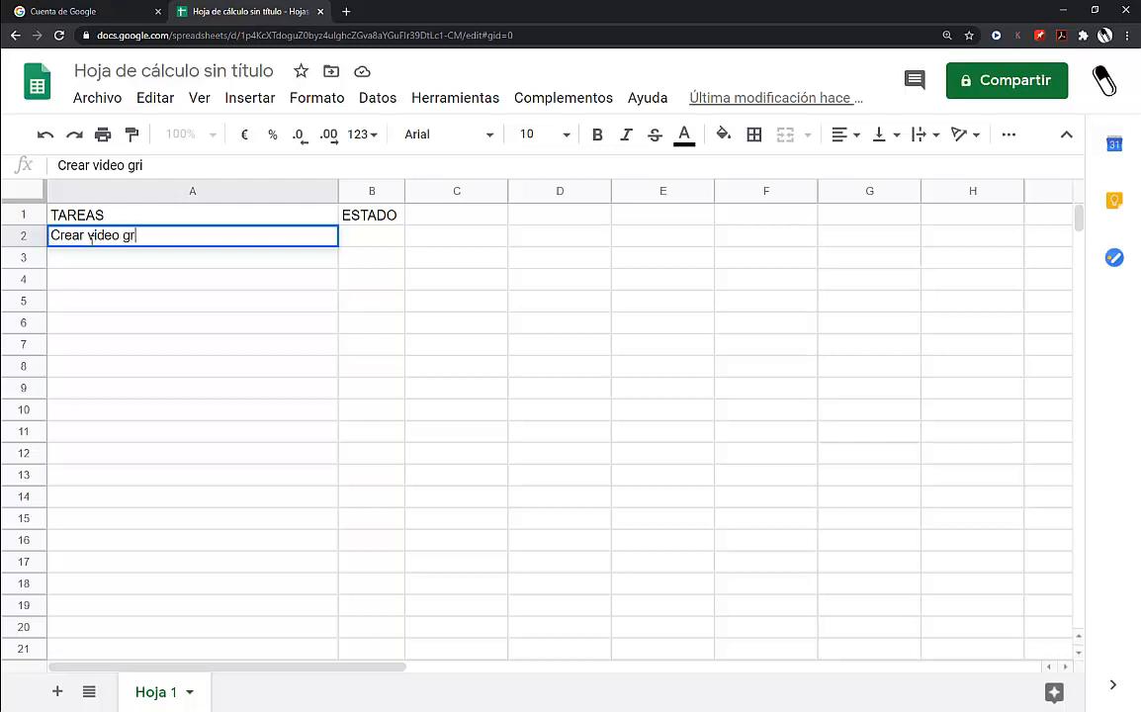
{"action": "type", "text": "upo CEAM"}
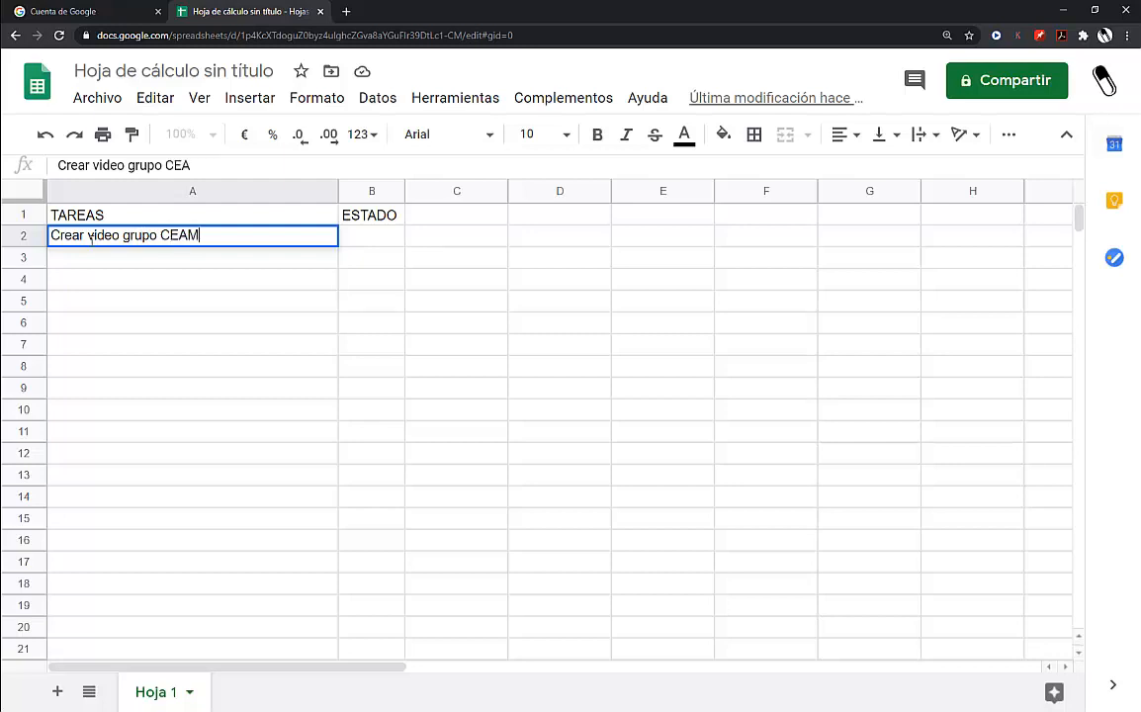
{"action": "left_click", "coordinate": [201, 262]}
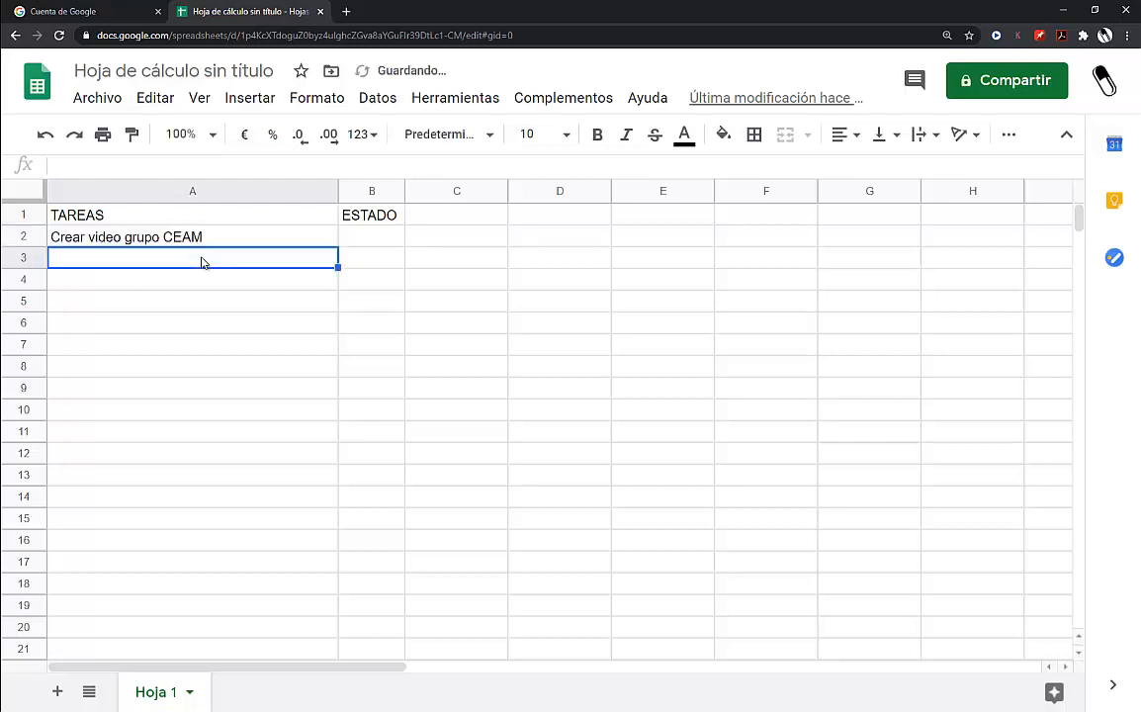
{"action": "type", "text": "Re"}
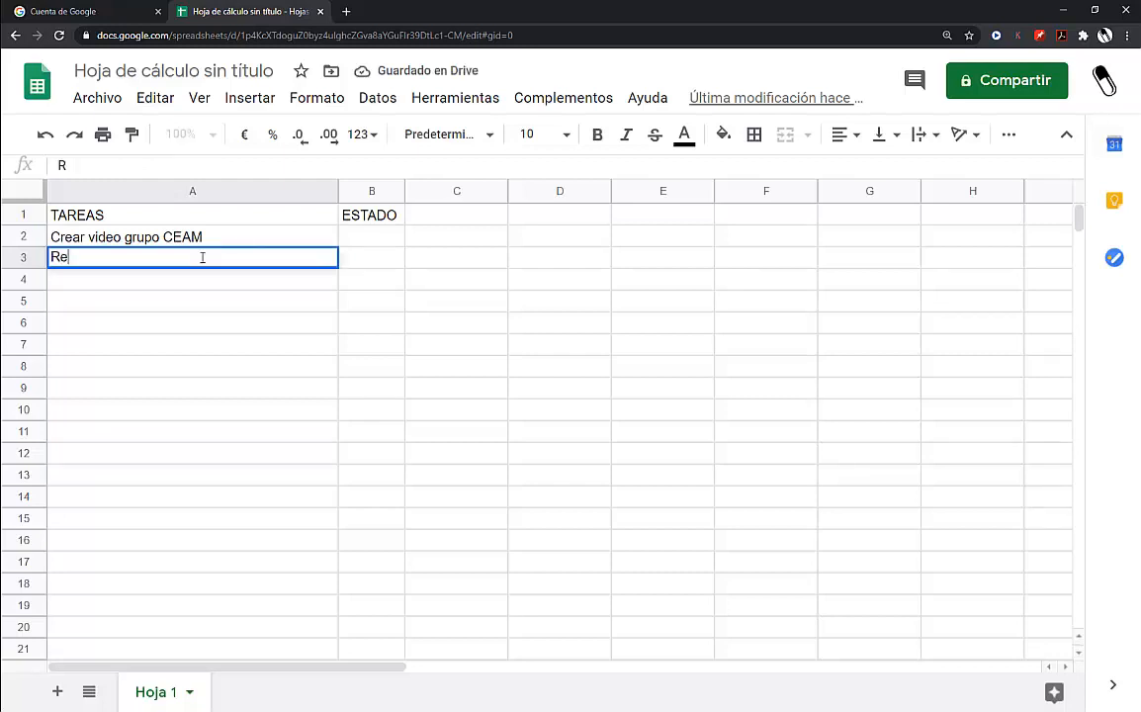
{"action": "type", "text": "alizar"}
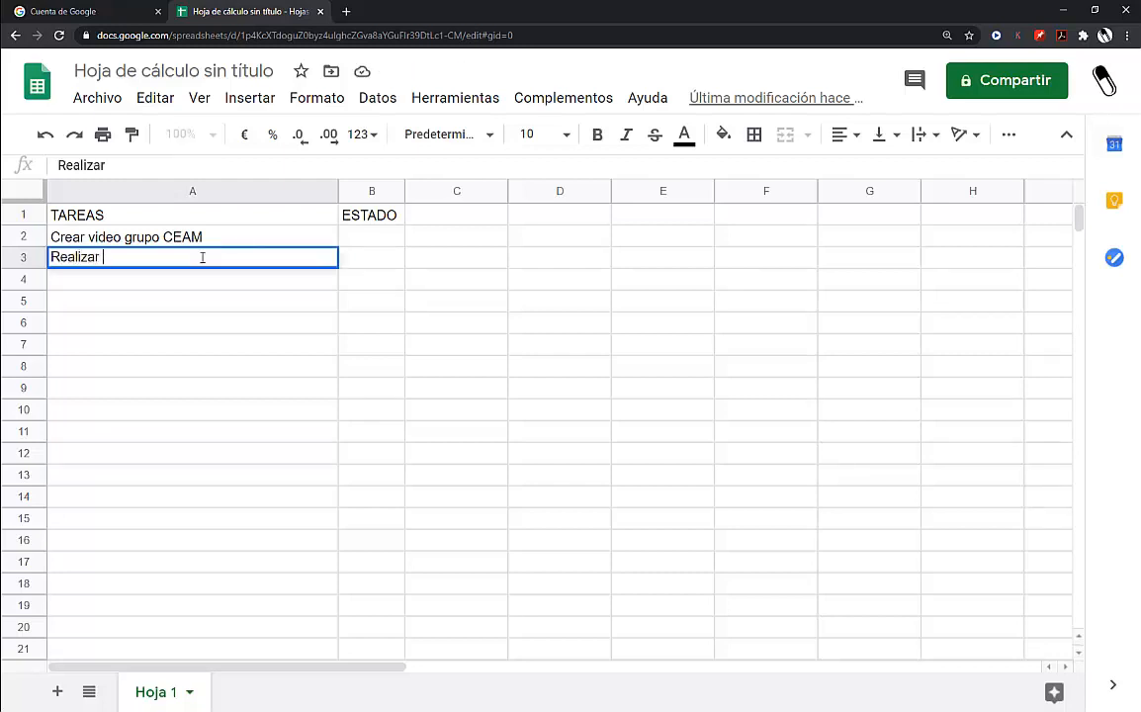
{"action": "type", "text": " tareas del cu"}
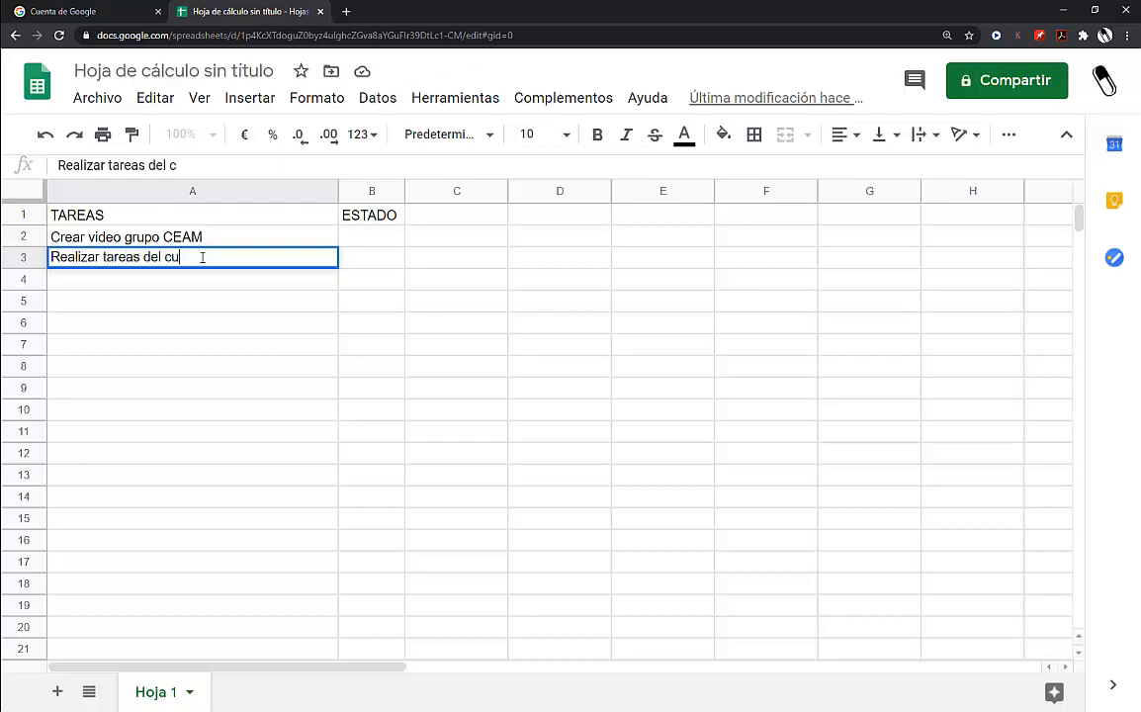
{"action": "type", "text": "rso"}
{"action": "key", "text": "Return"}
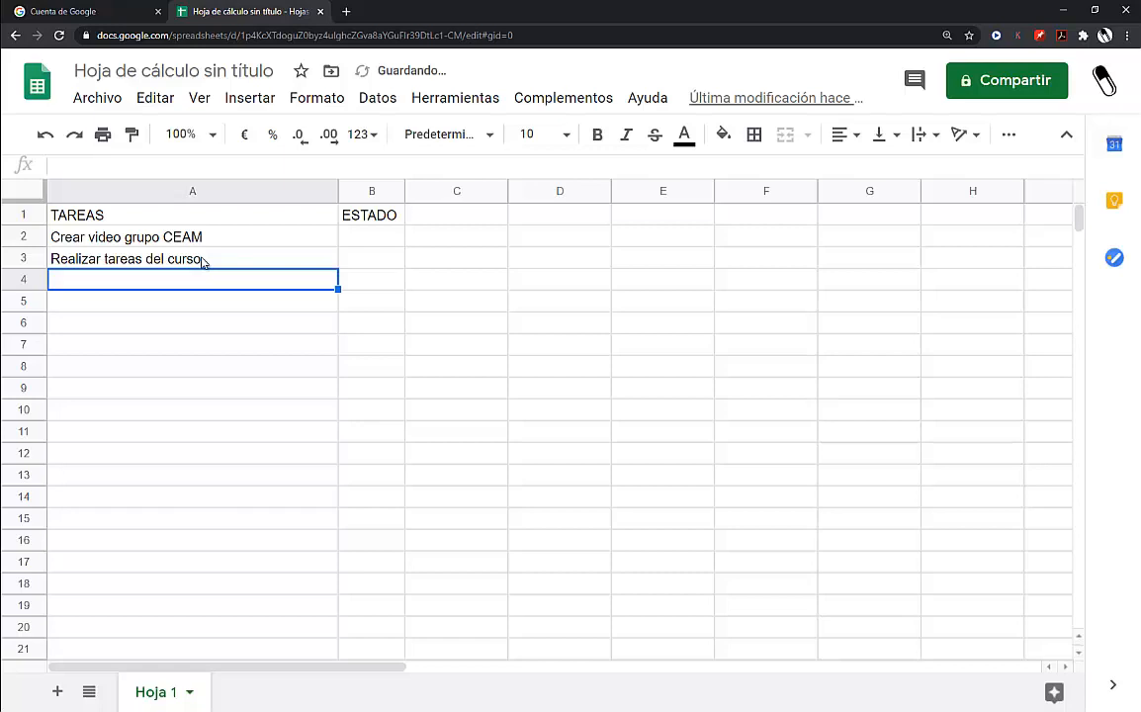
Step: Enter the task "Realizar evaluaciones del curso" in A4
{"action": "type", "text": "Realizar"}
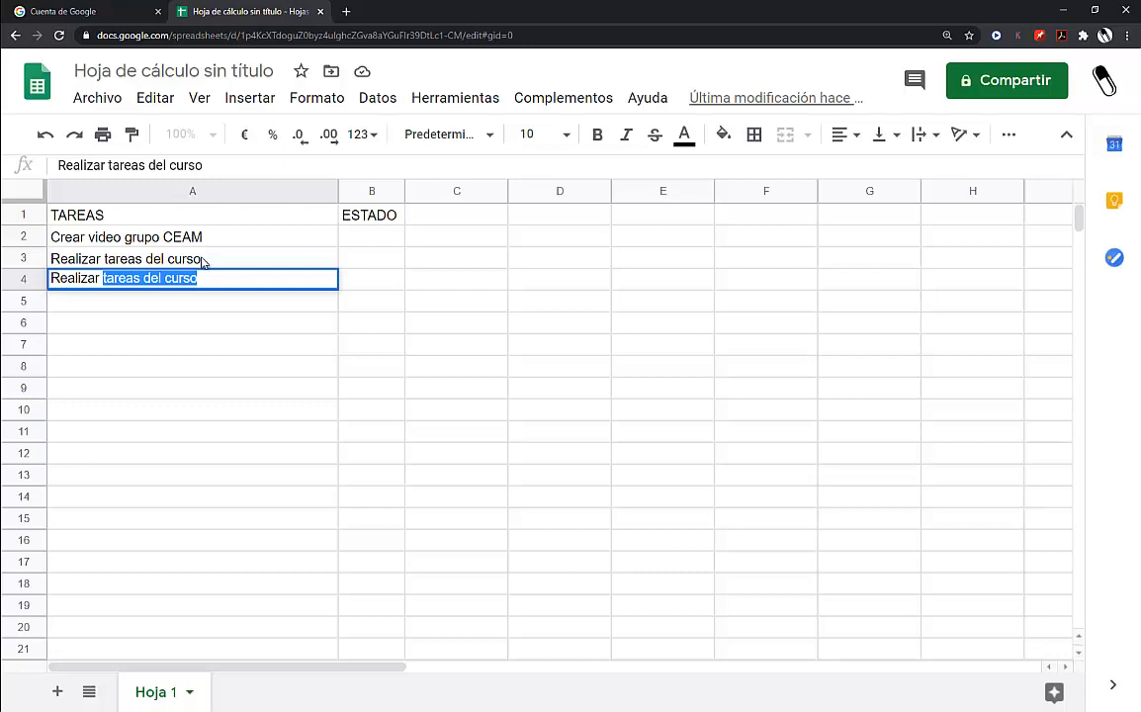
{"action": "type", "text": "  eva"}
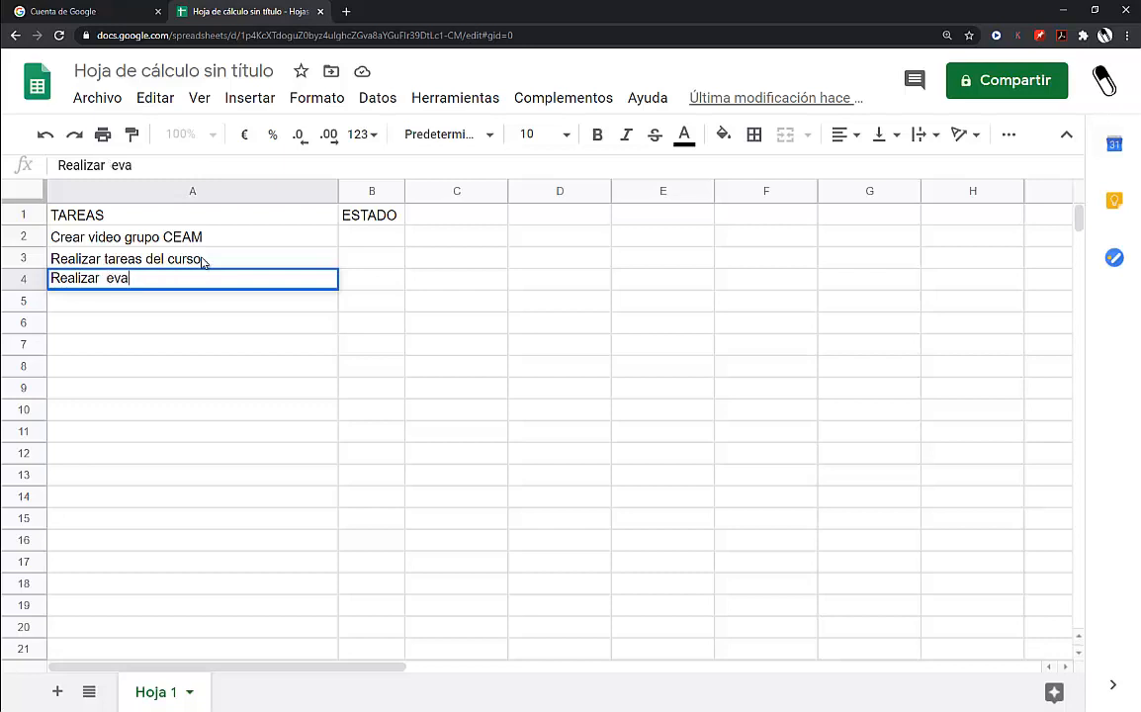
{"action": "type", "text": "luaciones"}
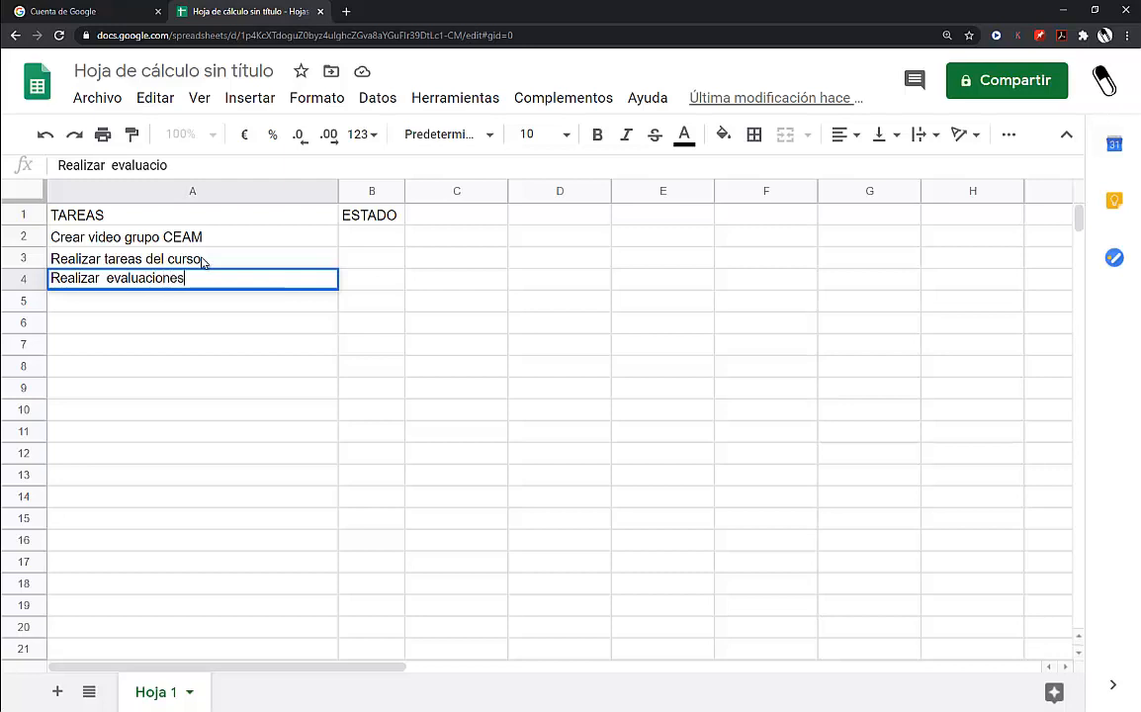
{"action": "type", "text": " del curso"}
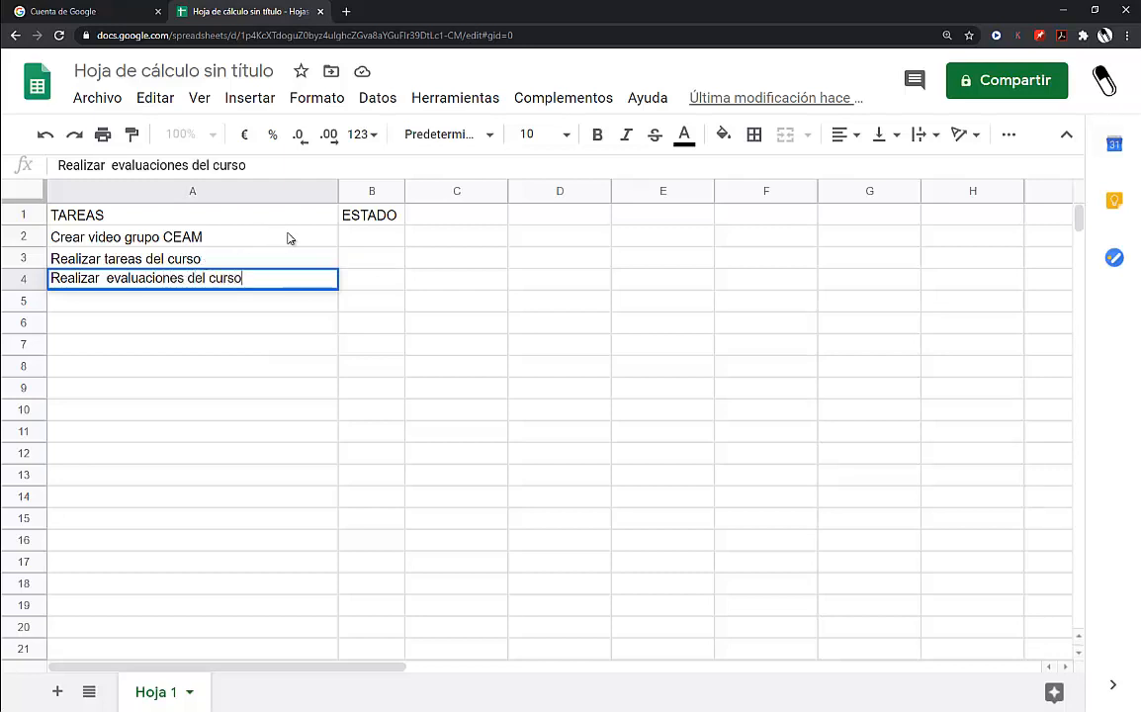
{"action": "key", "text": "Up"}
{"action": "key", "text": "Up"}
{"action": "key", "text": "Right"}
{"action": "key", "text": "Left"}
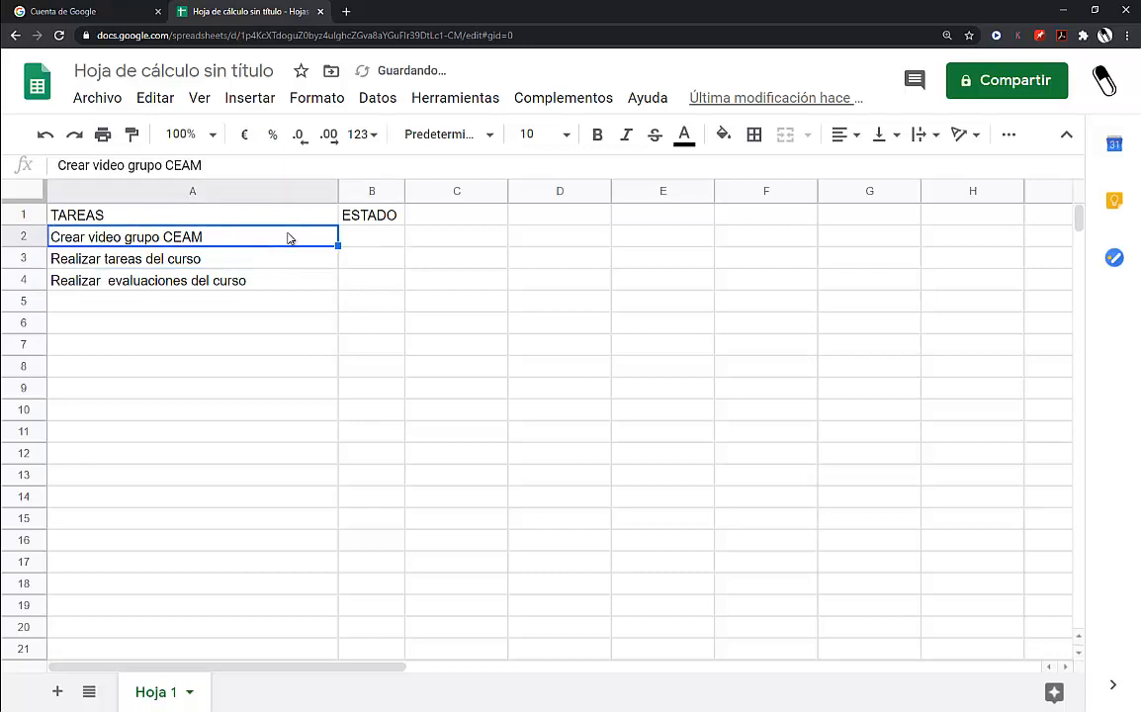
{"action": "key", "text": "Down"}
{"action": "key", "text": "Down"}
{"action": "key", "text": "Up"}
{"action": "key", "text": "Up"}
{"action": "key", "text": "Right"}
{"action": "key", "text": "Down"}
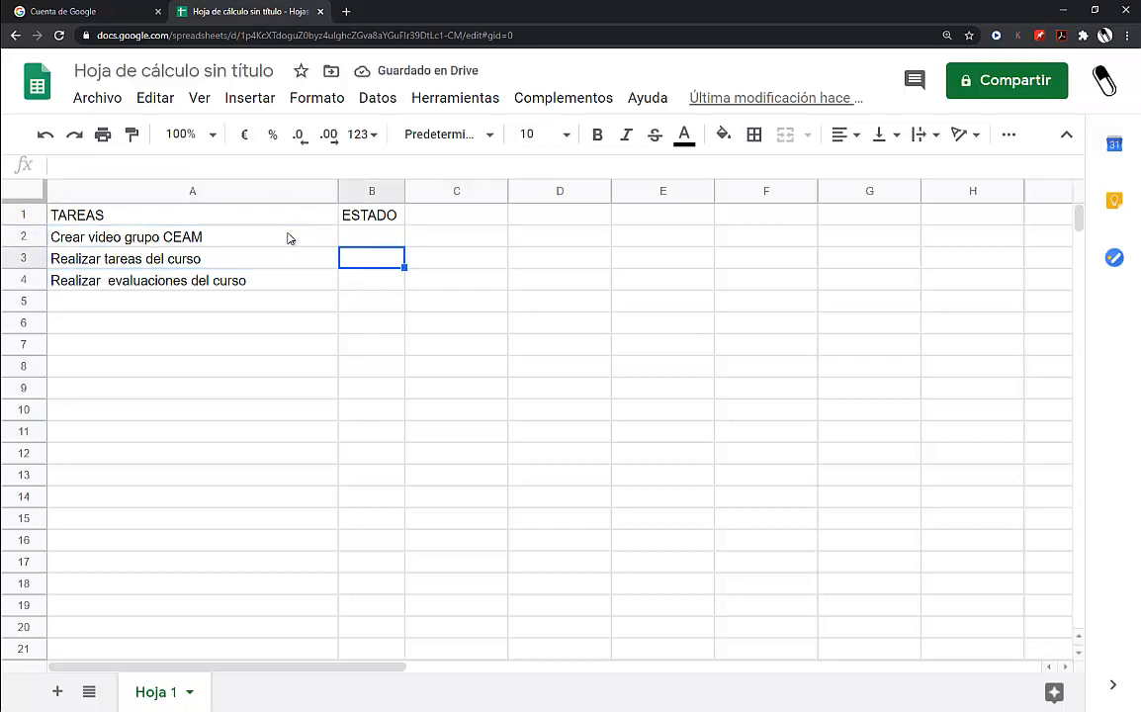
{"action": "key", "text": "Up"}
{"action": "key", "text": "Left"}
{"action": "key", "text": "Down"}
{"action": "key", "text": "Up"}
{"action": "key", "text": "Down"}
{"action": "key", "text": "Up"}
{"action": "key", "text": "Up"}
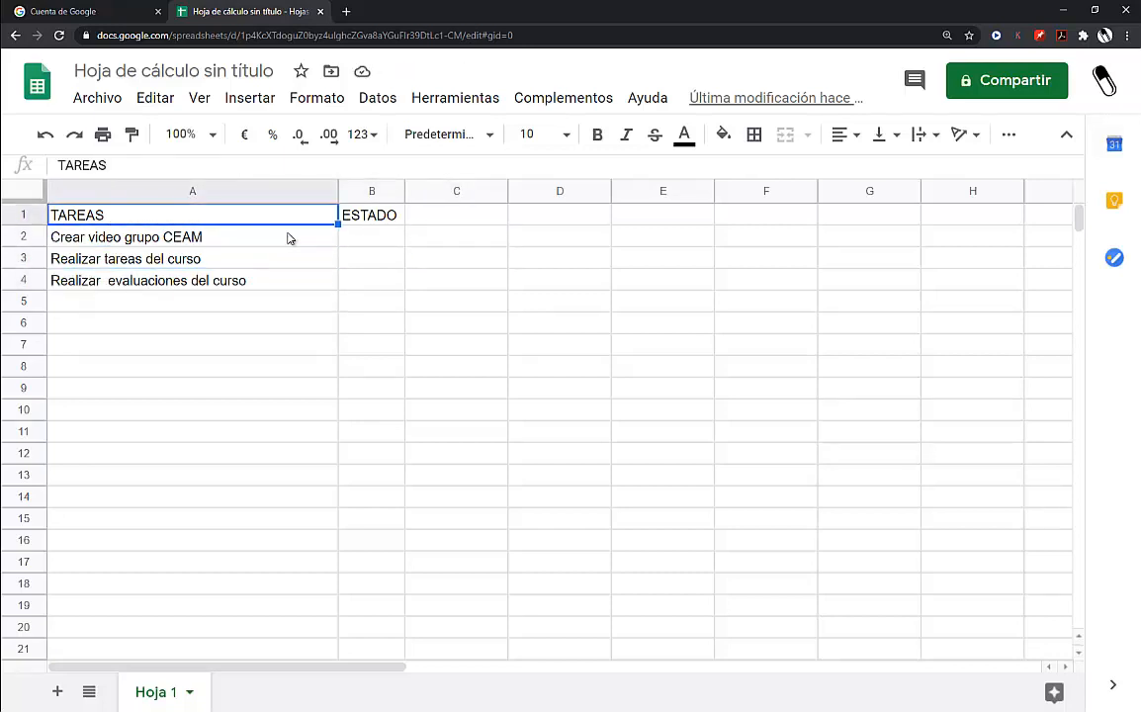
{"action": "key", "text": "Down"}
{"action": "key", "text": "Down"}
{"action": "key", "text": "Up"}
{"action": "key", "text": "Down"}
{"action": "key", "text": "Down"}
{"action": "key", "text": "Up"}
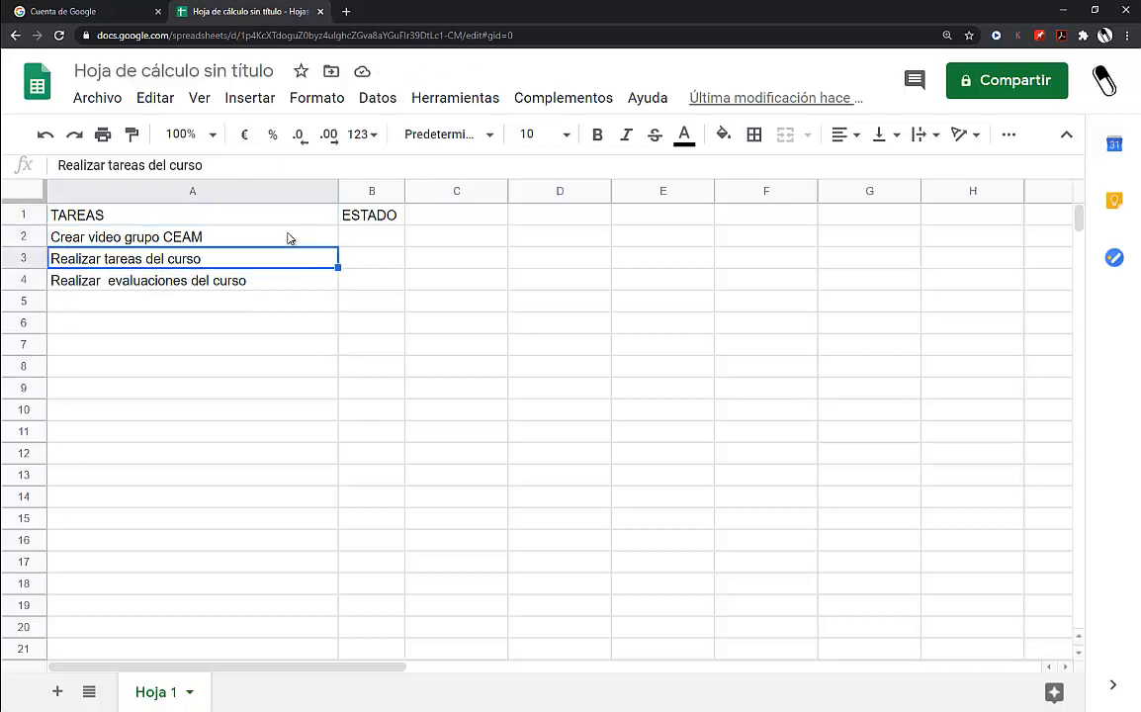
{"action": "key", "text": "Up"}
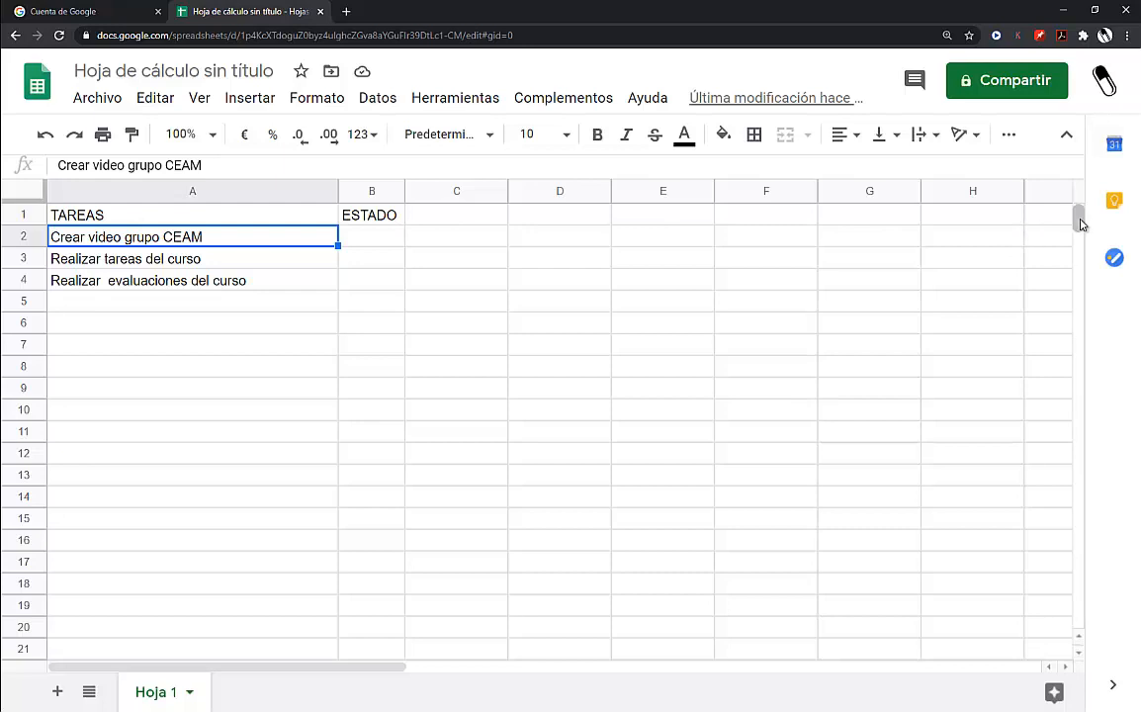
Step: Freeze header row 1 and check that it stays in place while scrolling the sheet
{"action": "mouse_move", "coordinate": [1080, 219]}
{"action": "left_mouse_down"}
{"action": "mouse_move", "coordinate": [1076, 295]}
{"action": "mouse_move", "coordinate": [1076, 212]}
{"action": "left_mouse_up"}
{"action": "mouse_move", "coordinate": [1078, 218]}
{"action": "left_mouse_down"}
{"action": "mouse_move", "coordinate": [1080, 235]}
{"action": "mouse_move", "coordinate": [1079, 213]}
{"action": "left_mouse_up"}
{"action": "left_click_drag", "start_coordinate": [1076, 228], "coordinate": [1055, 250]}
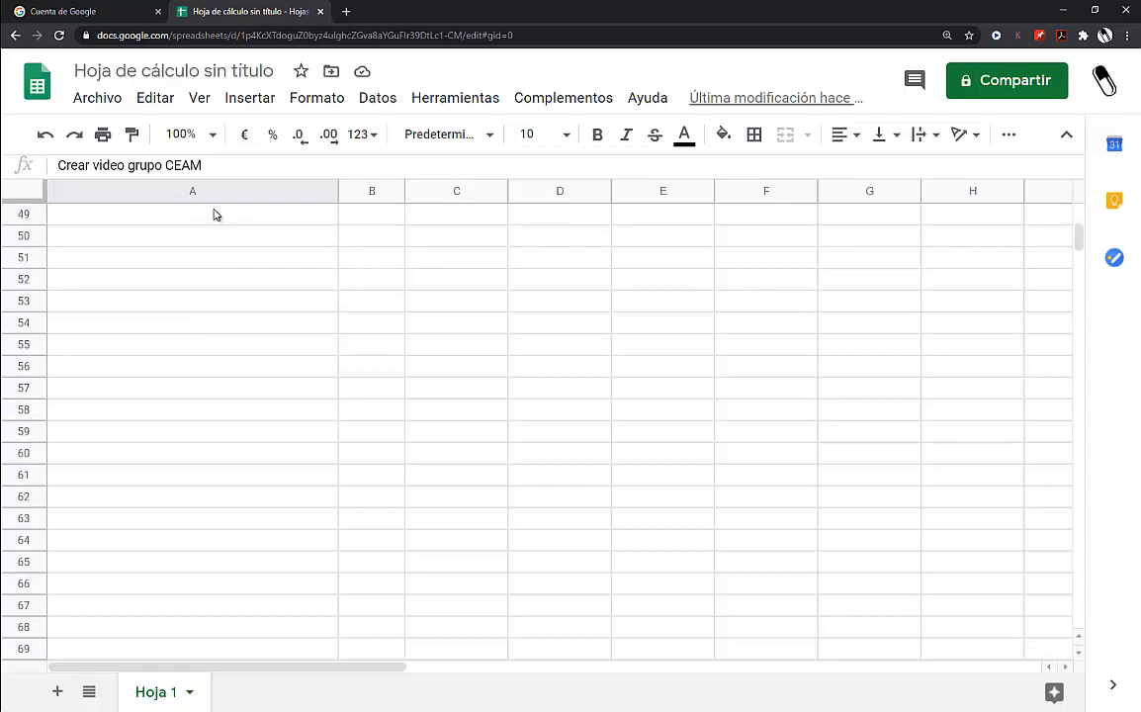
{"action": "left_click_drag", "start_coordinate": [1080, 237], "coordinate": [382, 194]}
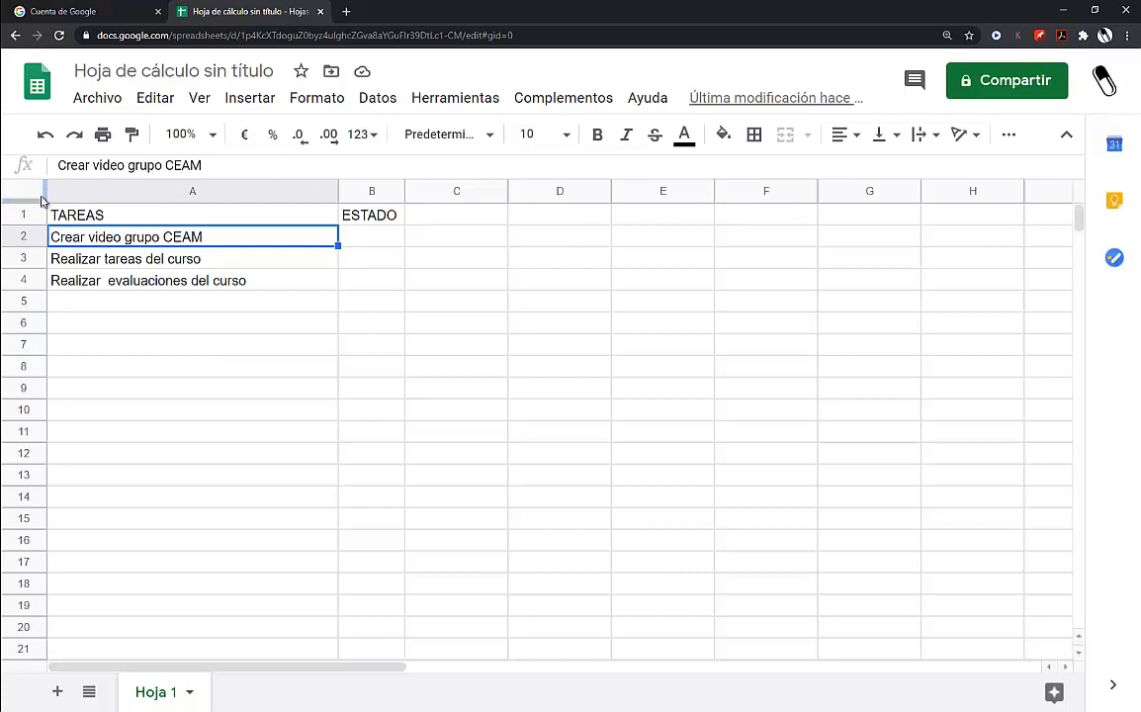
{"action": "left_click_drag", "start_coordinate": [30, 203], "coordinate": [28, 233]}
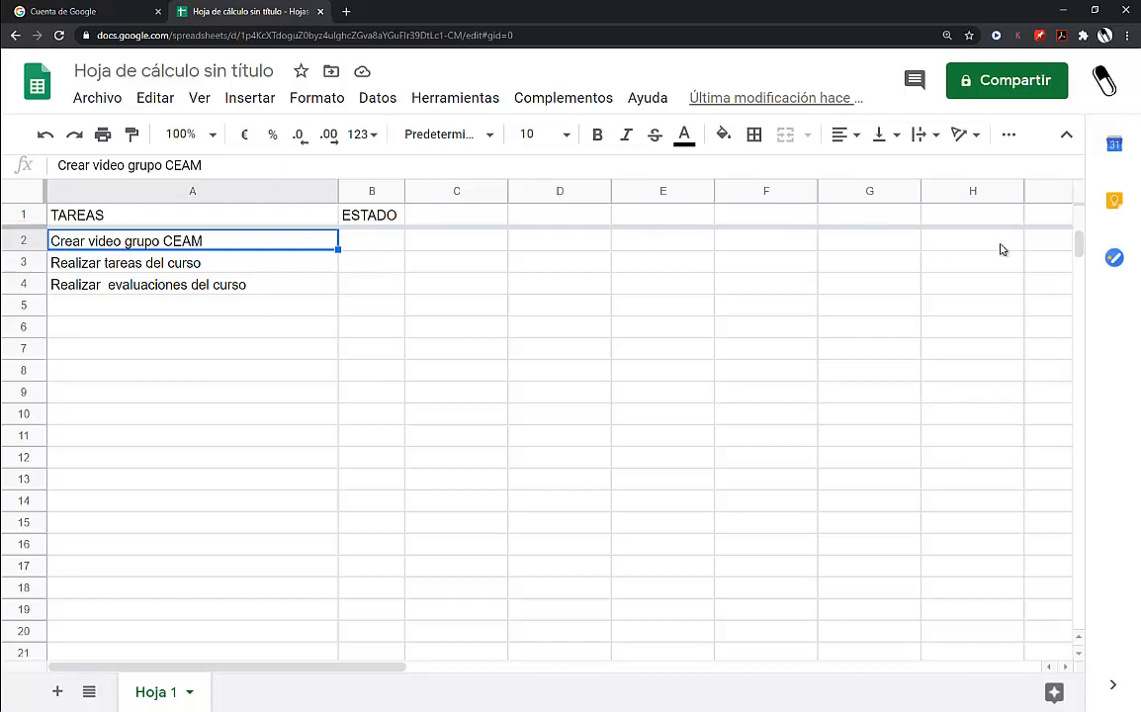
{"action": "left_click_drag", "start_coordinate": [1080, 241], "coordinate": [1072, 216]}
{"action": "left_click_drag", "start_coordinate": [1080, 244], "coordinate": [1080, 242]}
Step: Format the headers in A1:B1 with a dark green fill and bold white text
{"action": "left_click", "coordinate": [376, 242]}
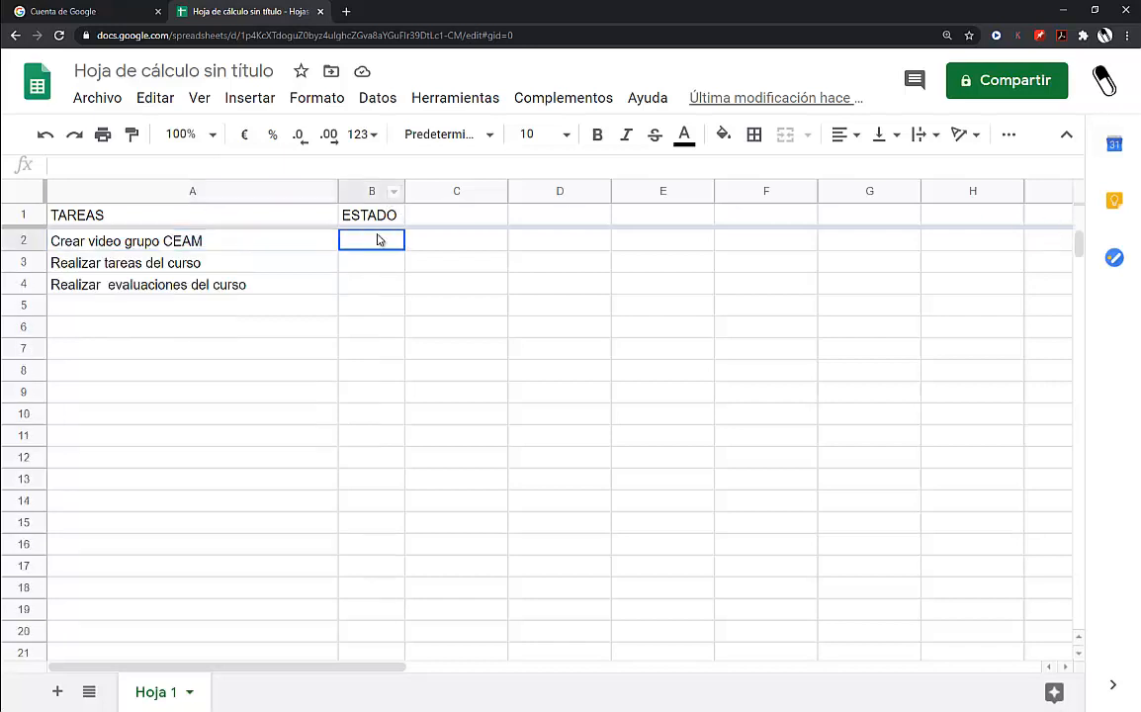
{"action": "left_click_drag", "start_coordinate": [100, 215], "coordinate": [361, 198]}
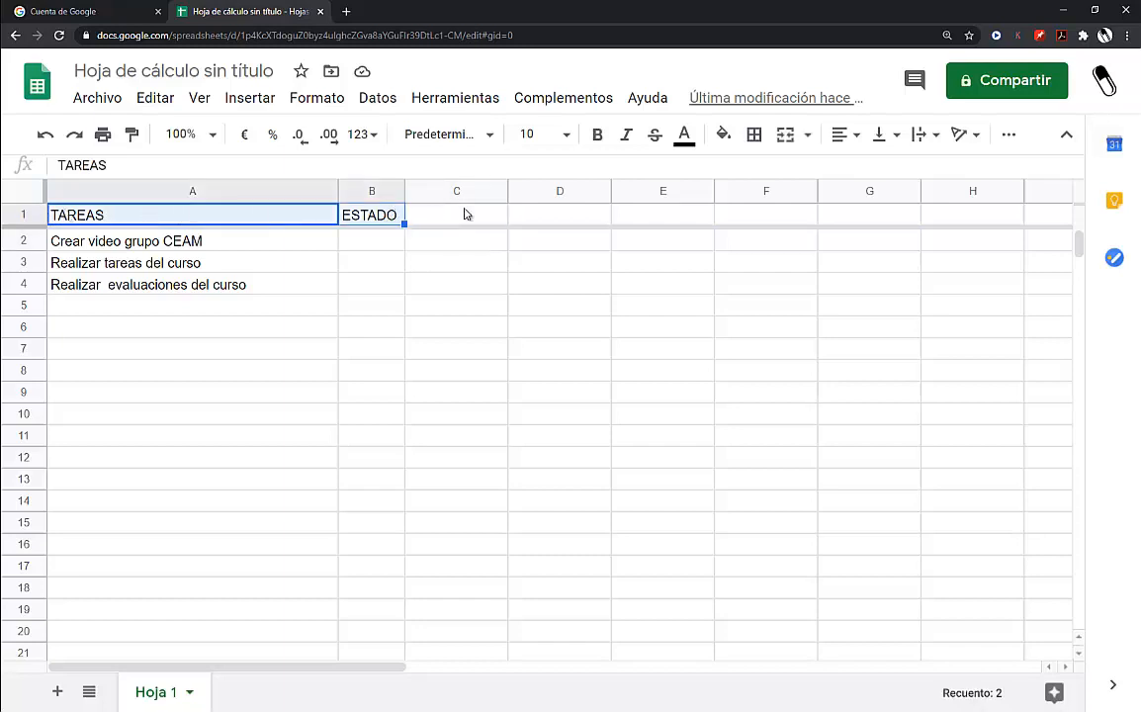
{"action": "left_click", "coordinate": [725, 137]}
{"action": "left_click", "coordinate": [821, 336]}
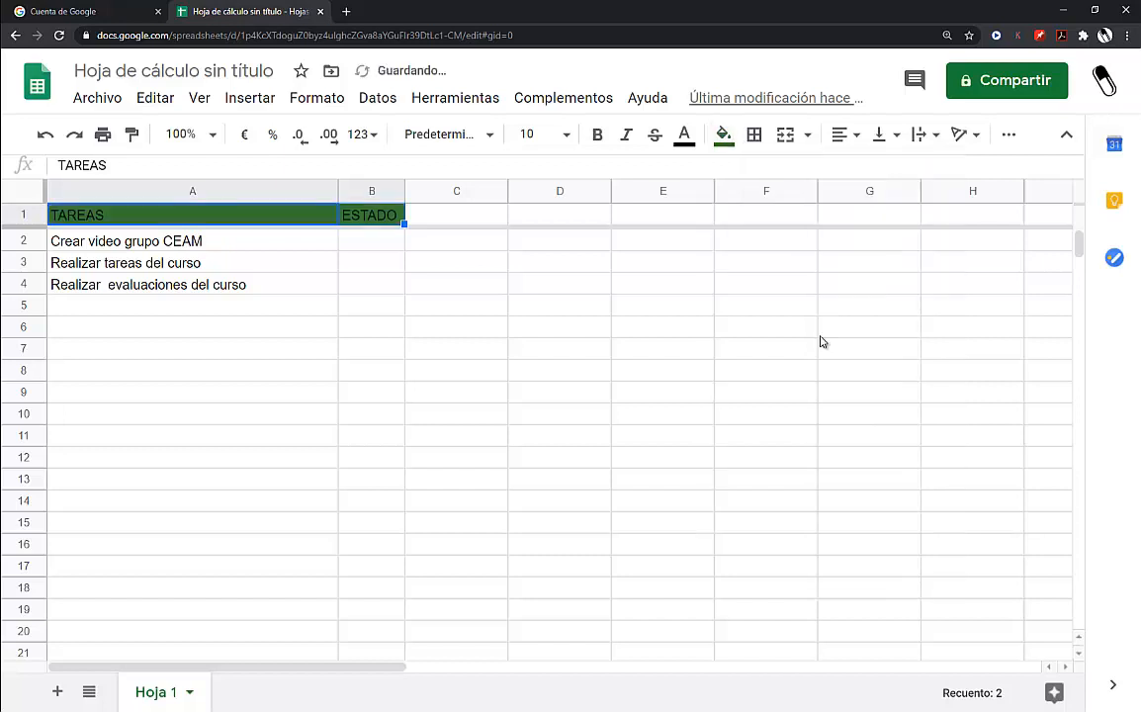
{"action": "left_click", "coordinate": [684, 135]}
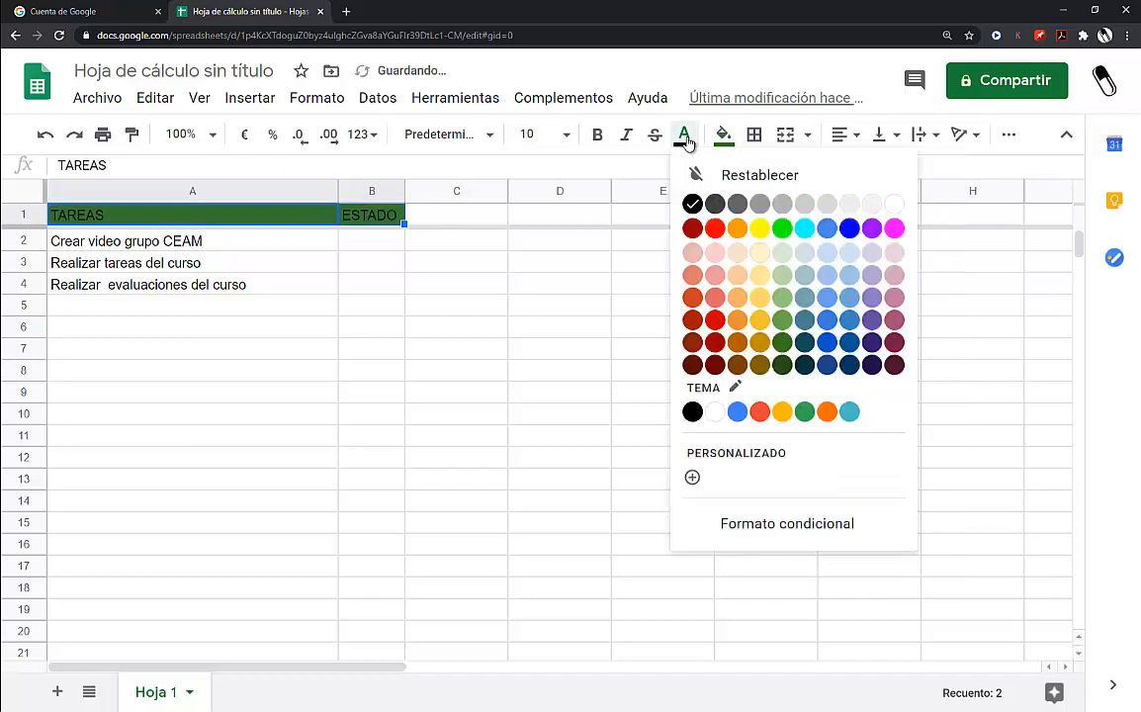
{"action": "left_click", "coordinate": [891, 201]}
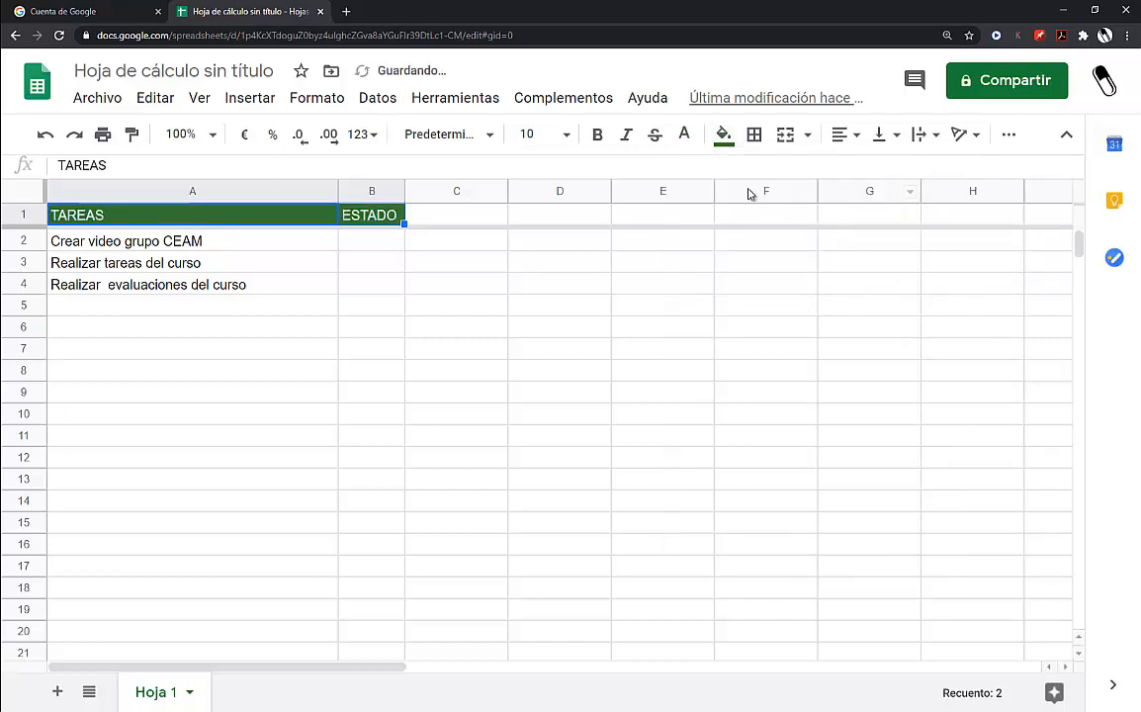
{"action": "left_click", "coordinate": [599, 136]}
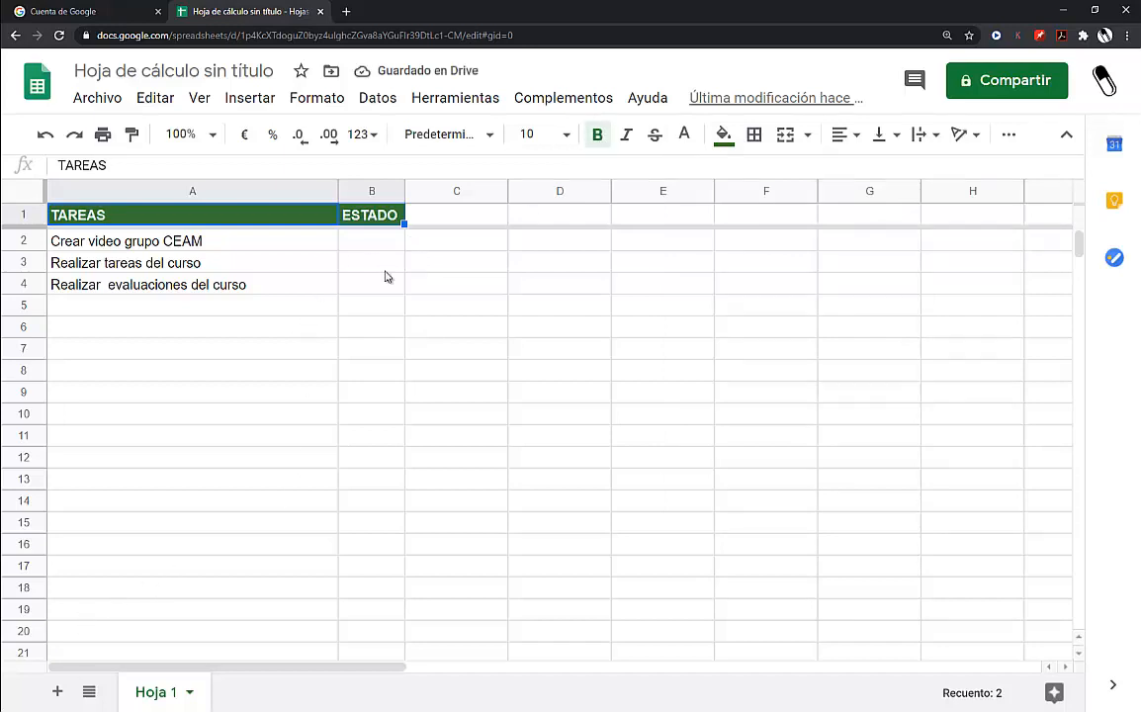
Step: Insert a checkbox in B2 for the first task, and tick and untick it to test its values
{"action": "left_click", "coordinate": [357, 246]}
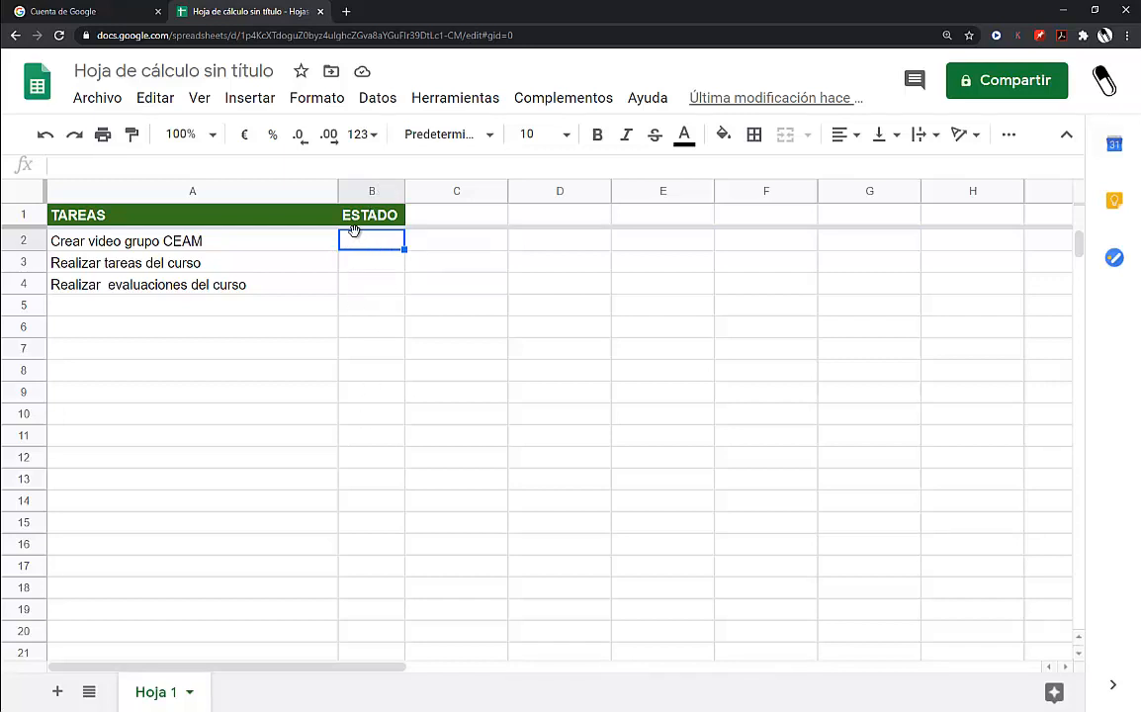
{"action": "left_click", "coordinate": [251, 99]}
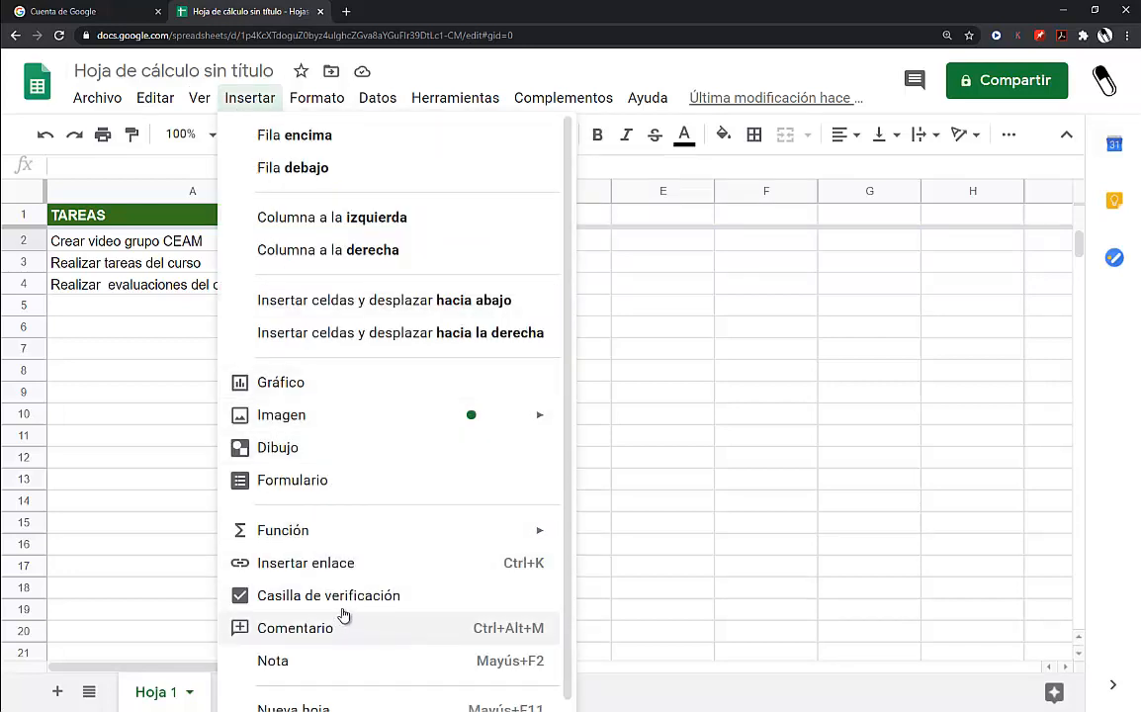
{"action": "left_click", "coordinate": [465, 600]}
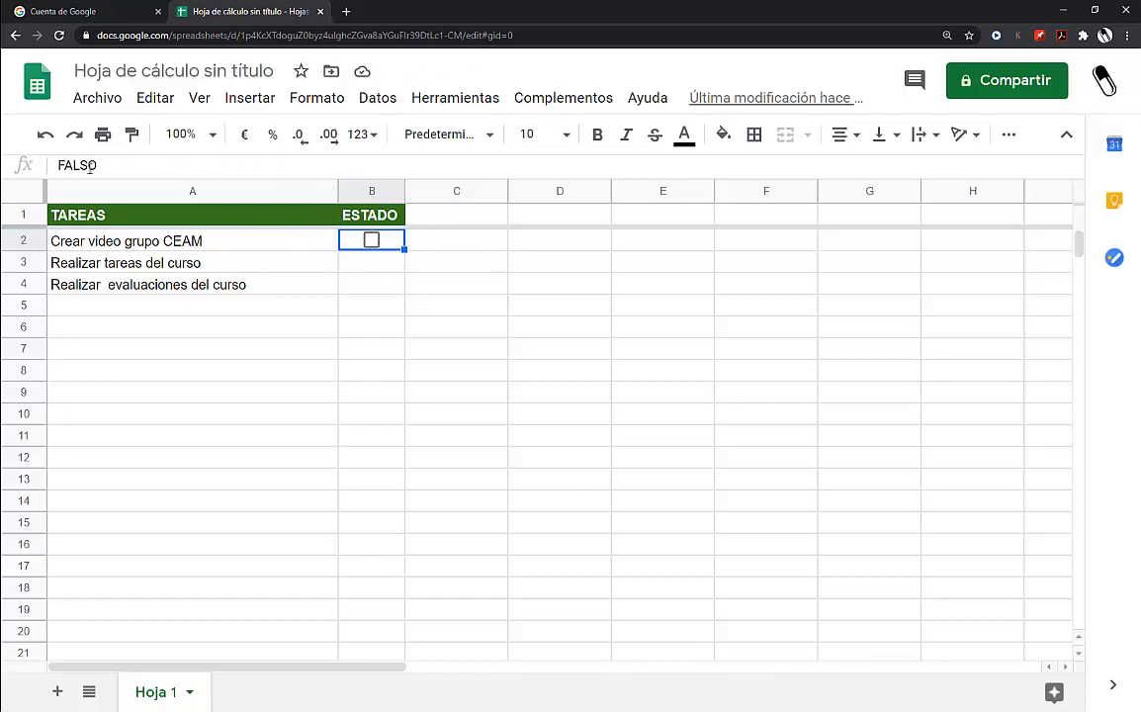
{"action": "key", "text": "space"}
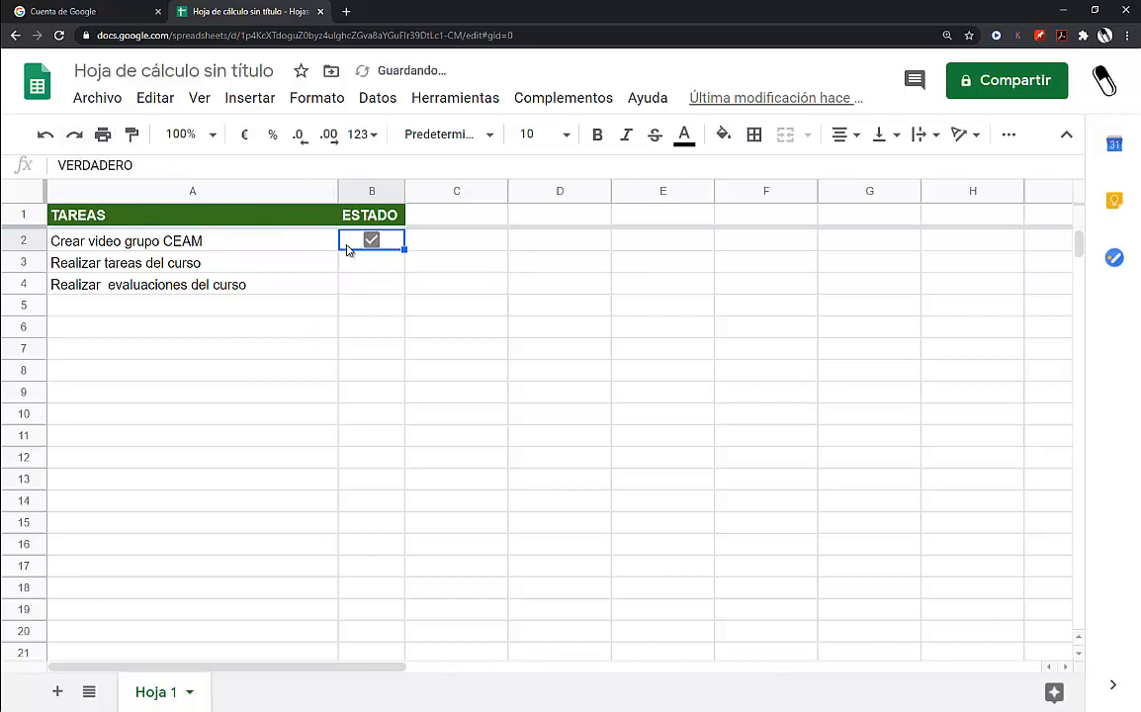
{"action": "key", "text": "space"}
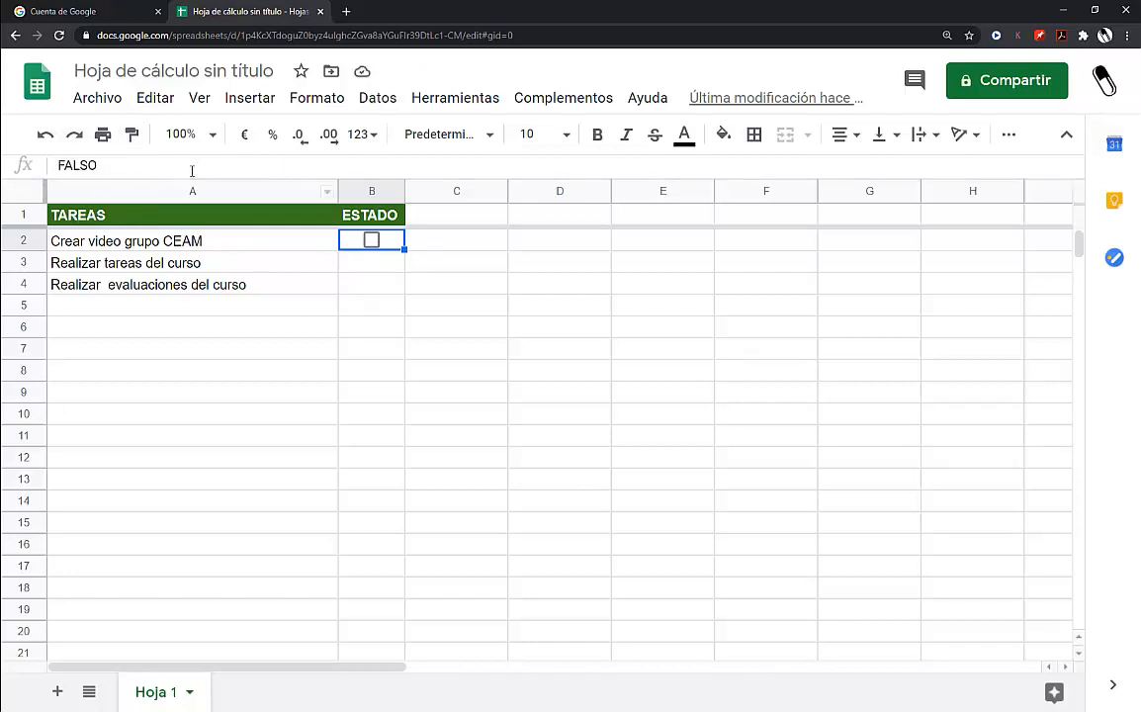
Step: Set B2's data validation to a checkbox with custom values "hecho" for checked and "pendiente" for unchecked
{"action": "left_click", "coordinate": [378, 99]}
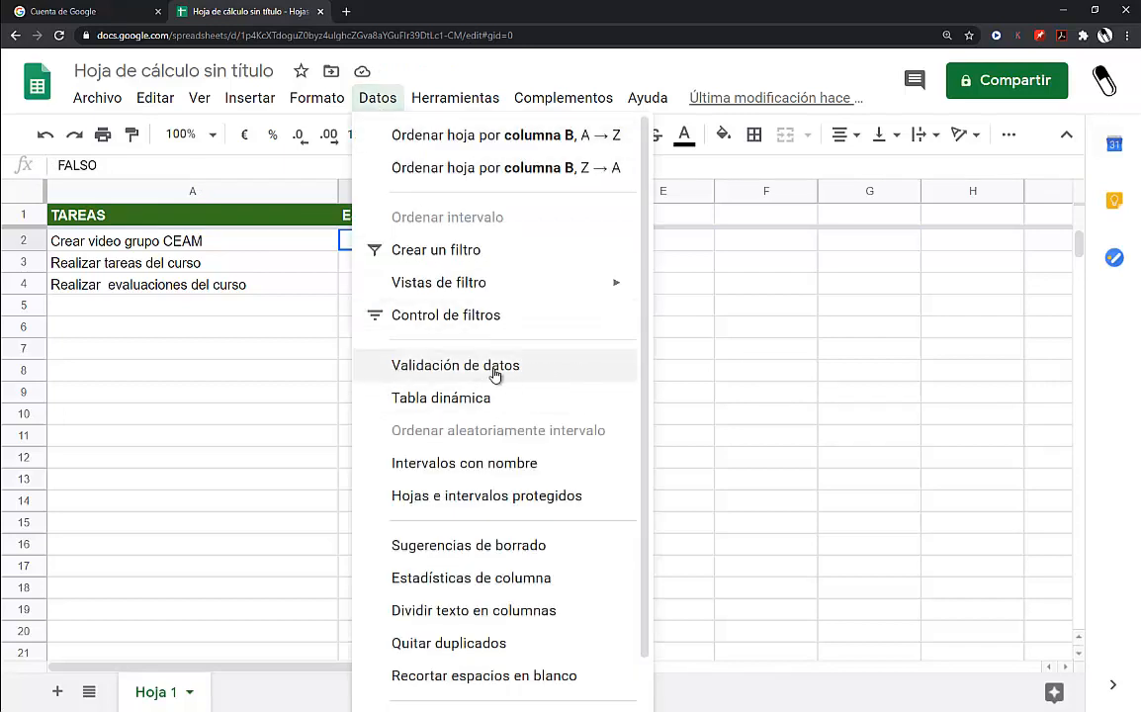
{"action": "left_click", "coordinate": [554, 376]}
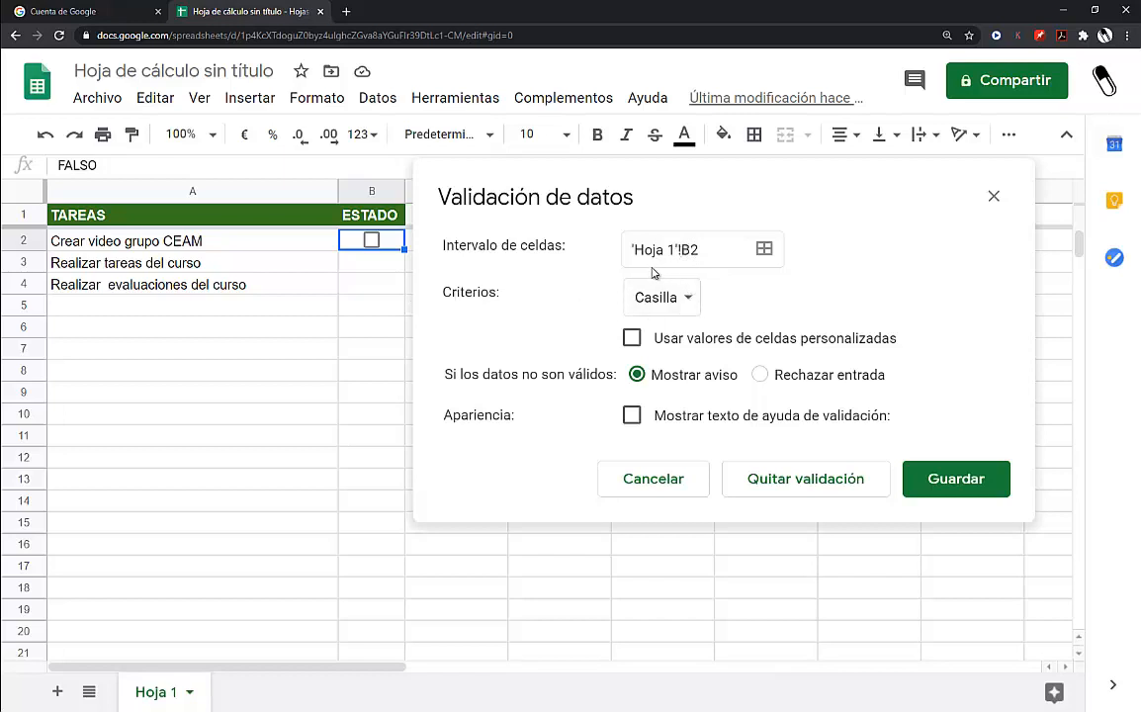
{"action": "left_click", "coordinate": [697, 310]}
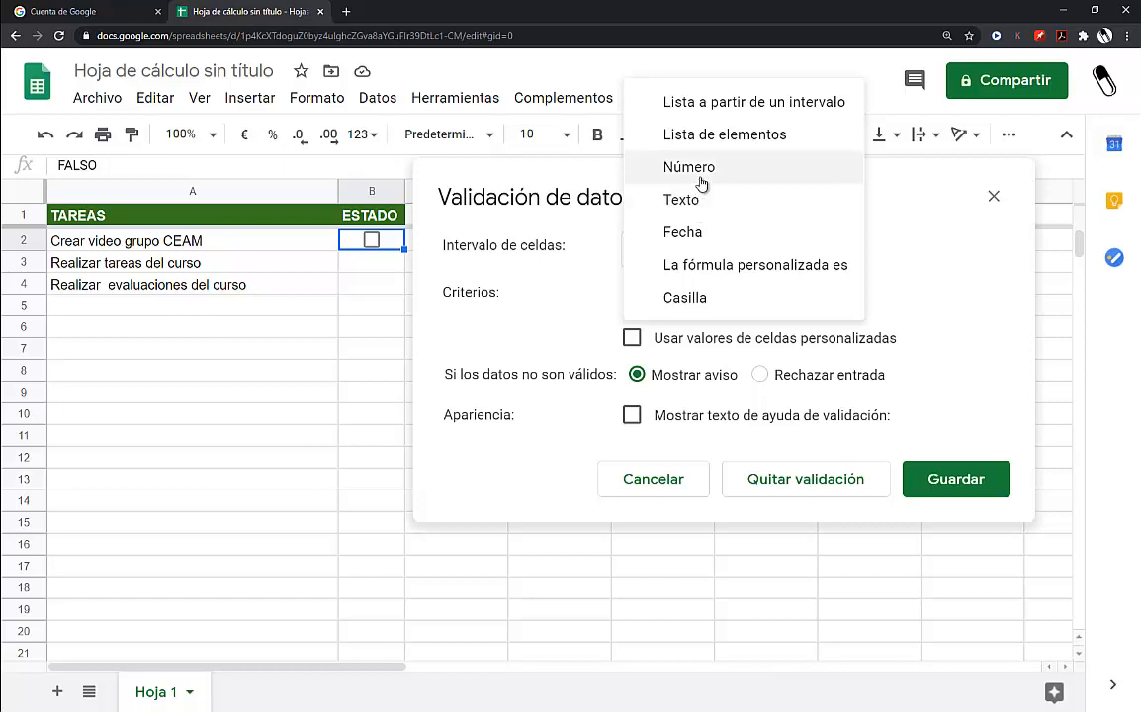
{"action": "left_click", "coordinate": [694, 298]}
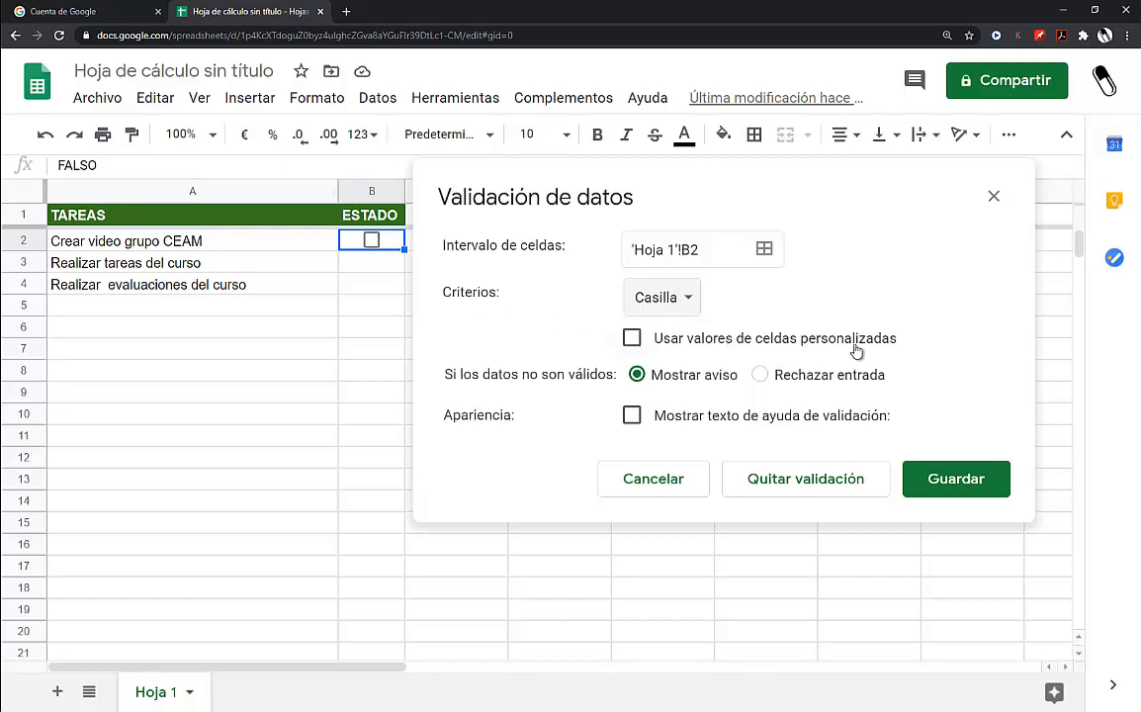
{"action": "left_click", "coordinate": [633, 341]}
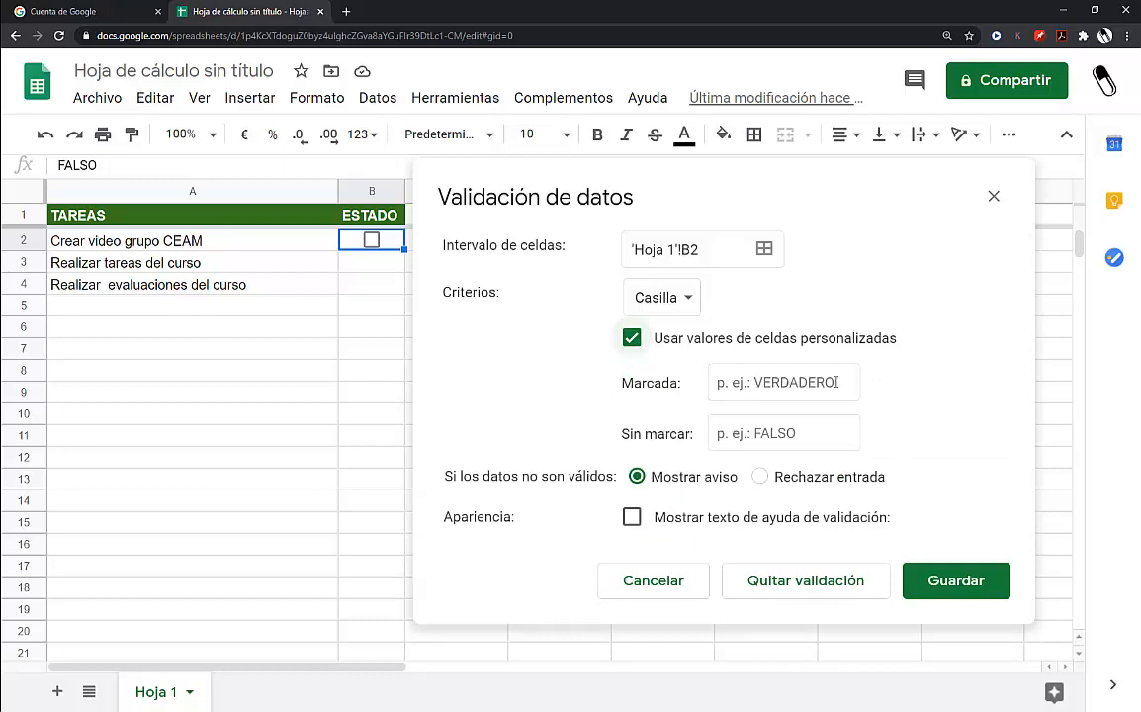
{"action": "left_click", "coordinate": [801, 386]}
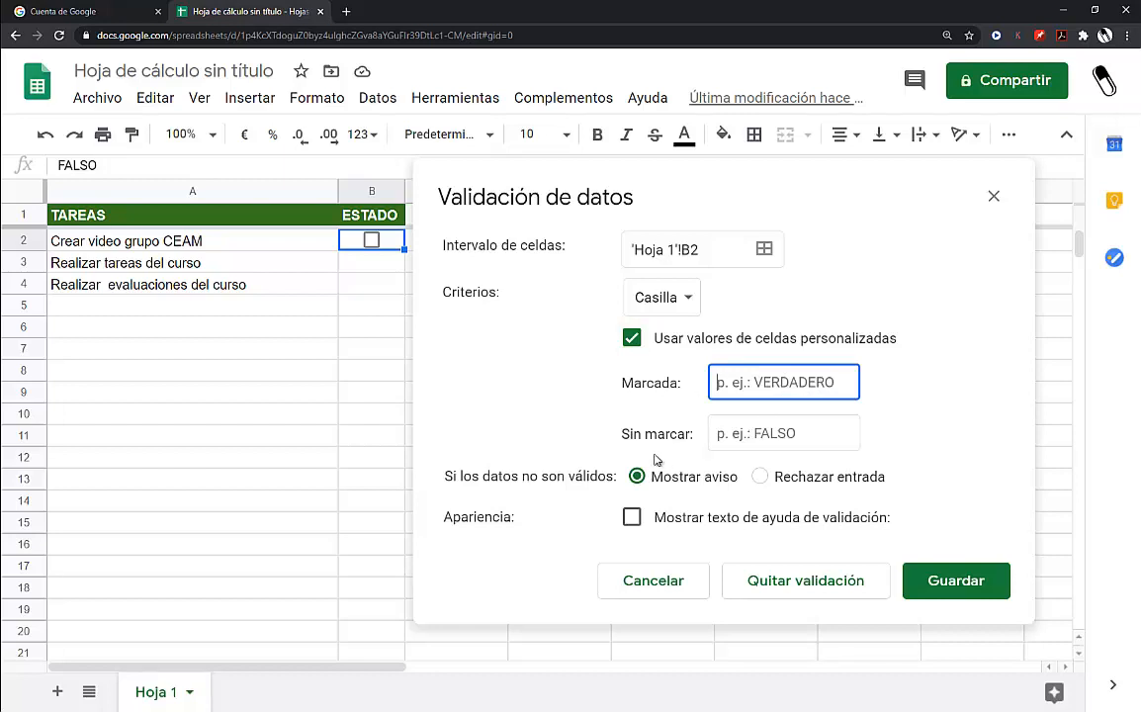
{"action": "left_click", "coordinate": [821, 435]}
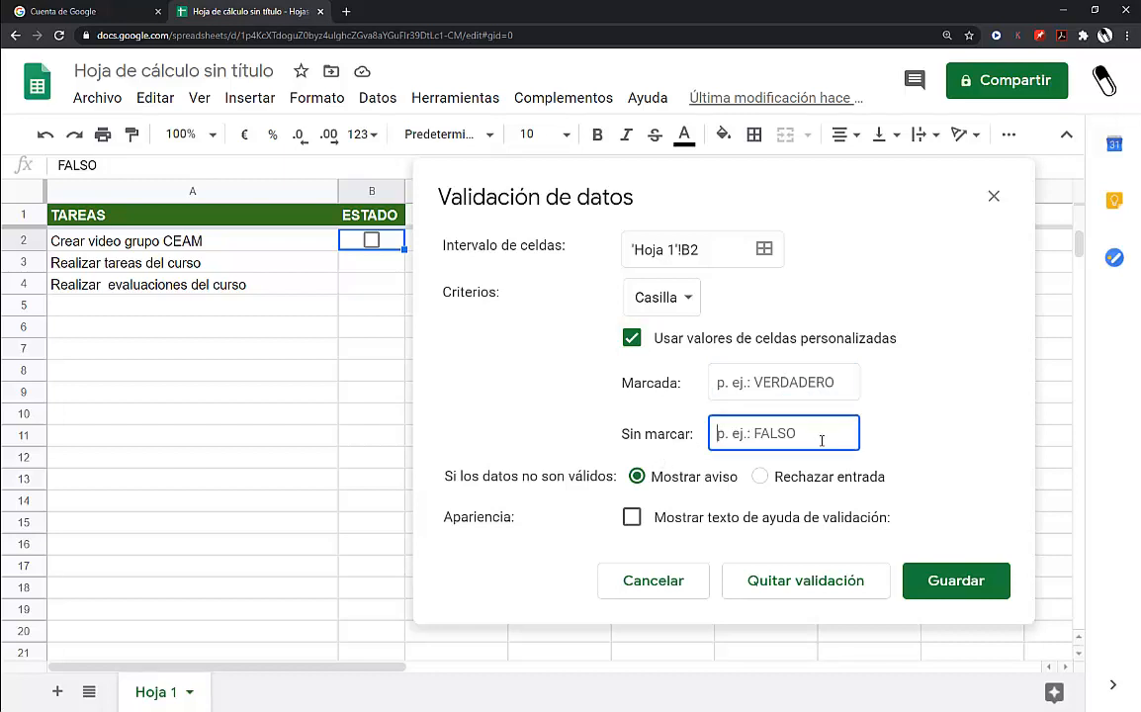
{"action": "left_click", "coordinate": [804, 388]}
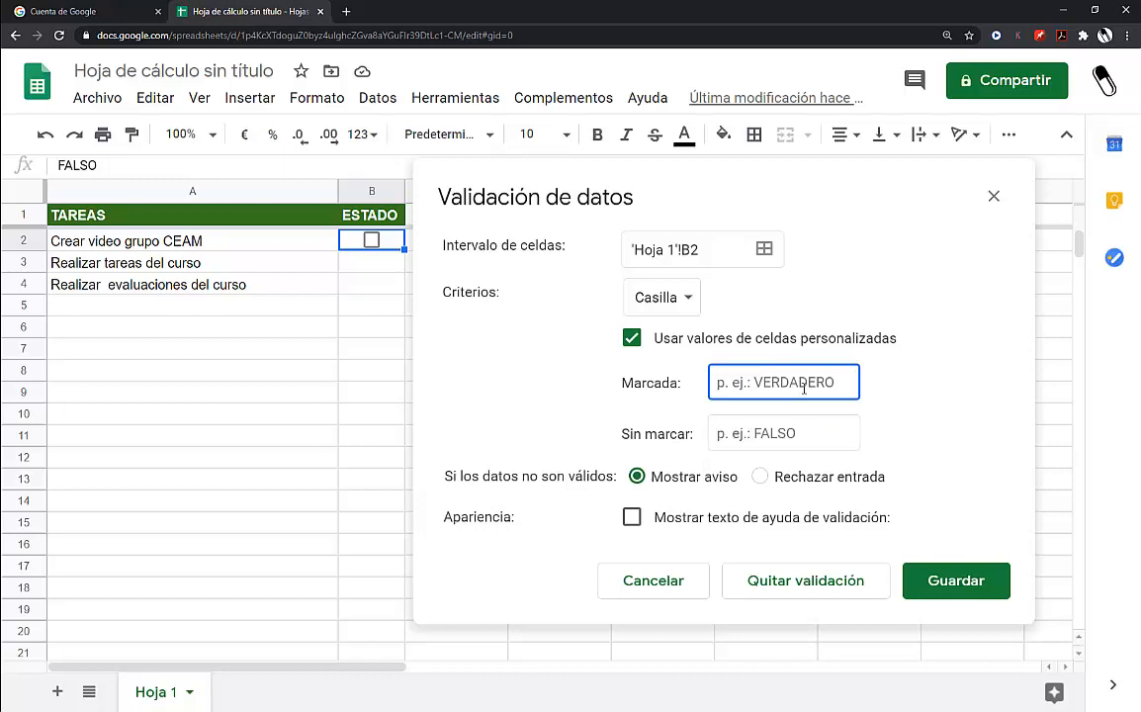
{"action": "type", "text": "hecho"}
{"action": "left_click", "coordinate": [800, 434]}
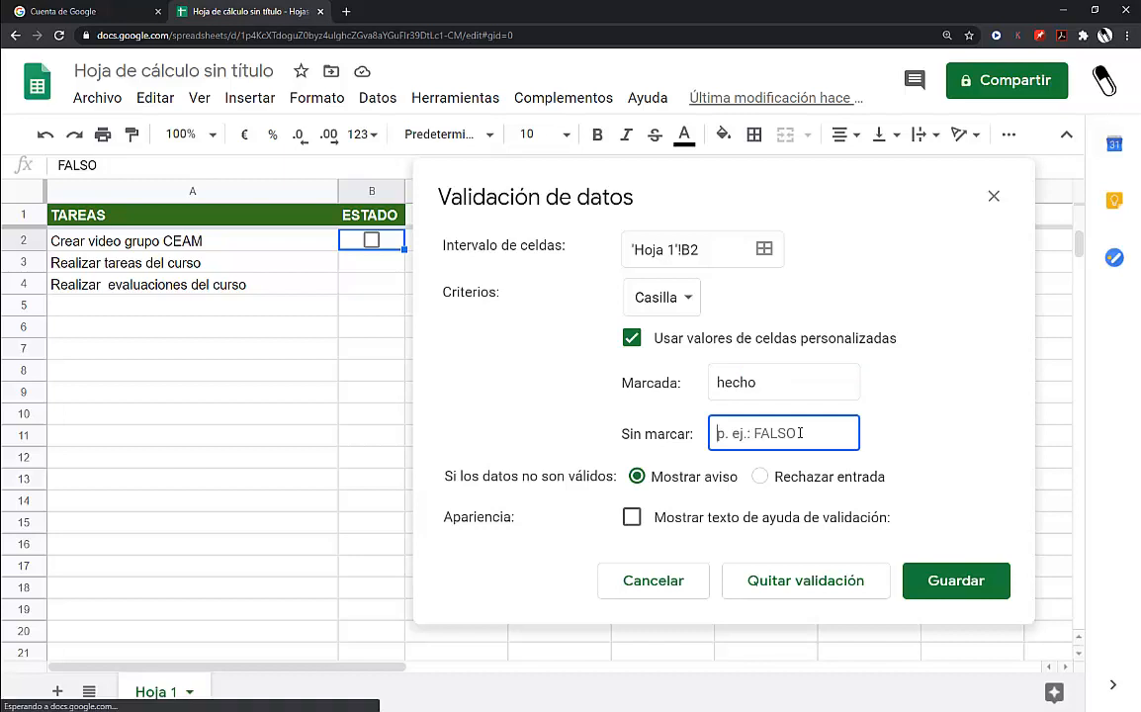
{"action": "type", "text": "pendiente"}
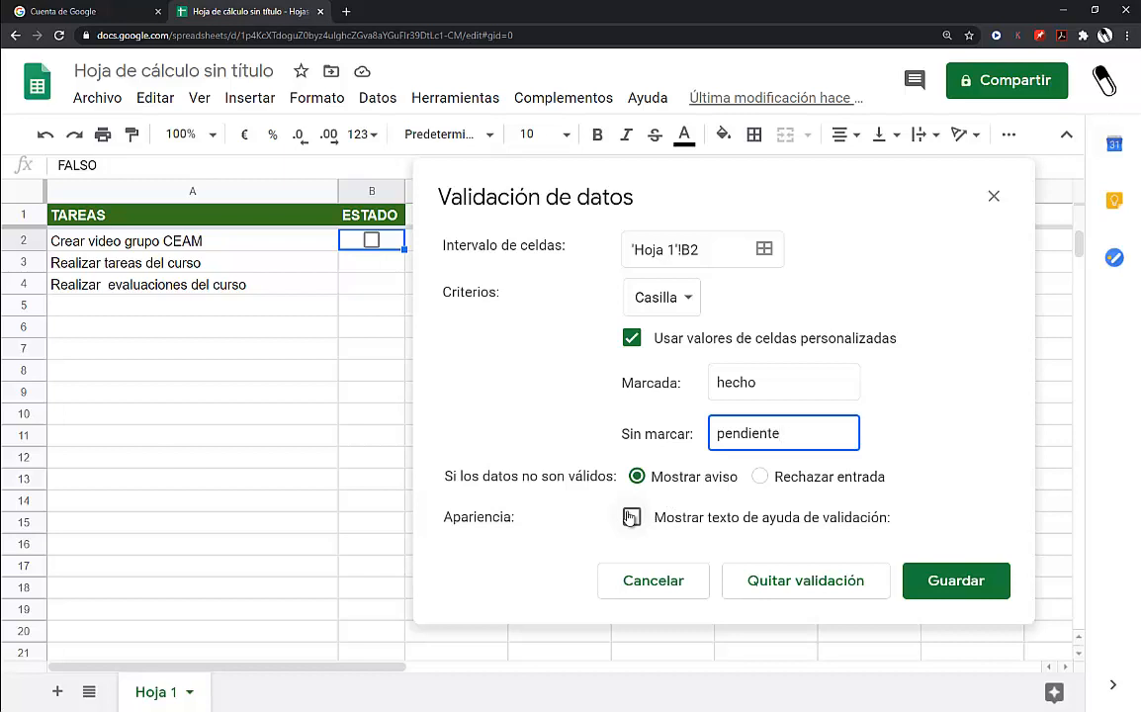
Step: Set the validation to reject invalid entries without help text, save it, and tick and untick B2 to test its values
{"action": "left_click", "coordinate": [761, 477]}
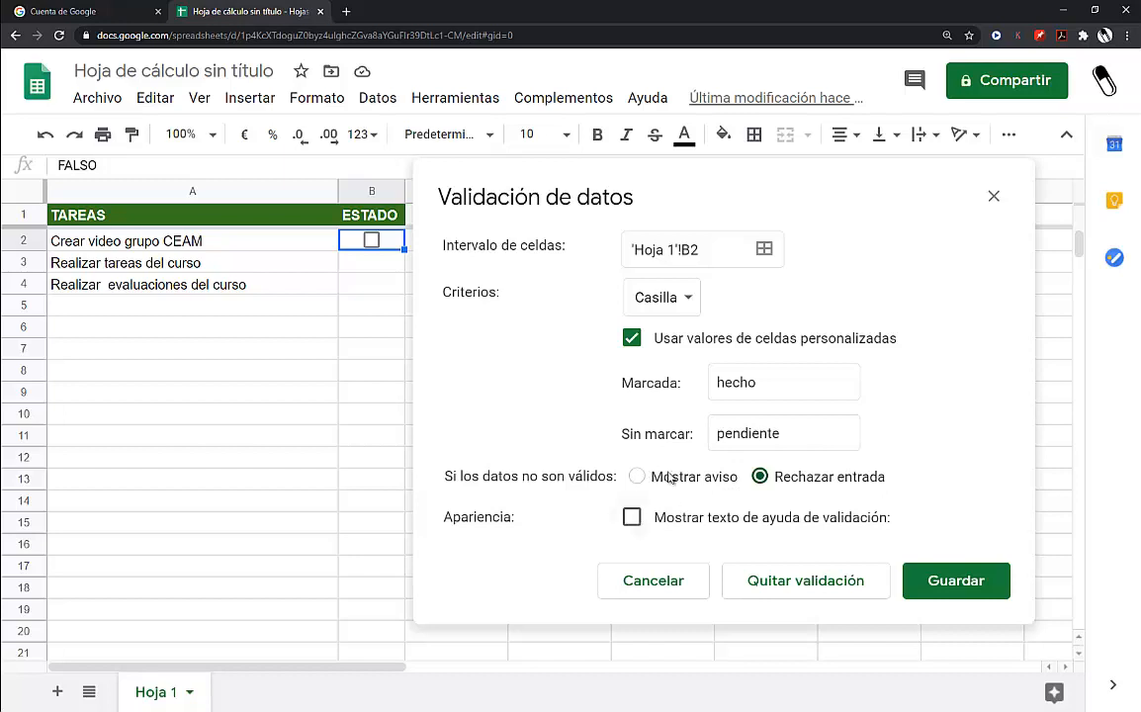
{"action": "left_click", "coordinate": [632, 517]}
{"action": "left_click", "coordinate": [638, 476]}
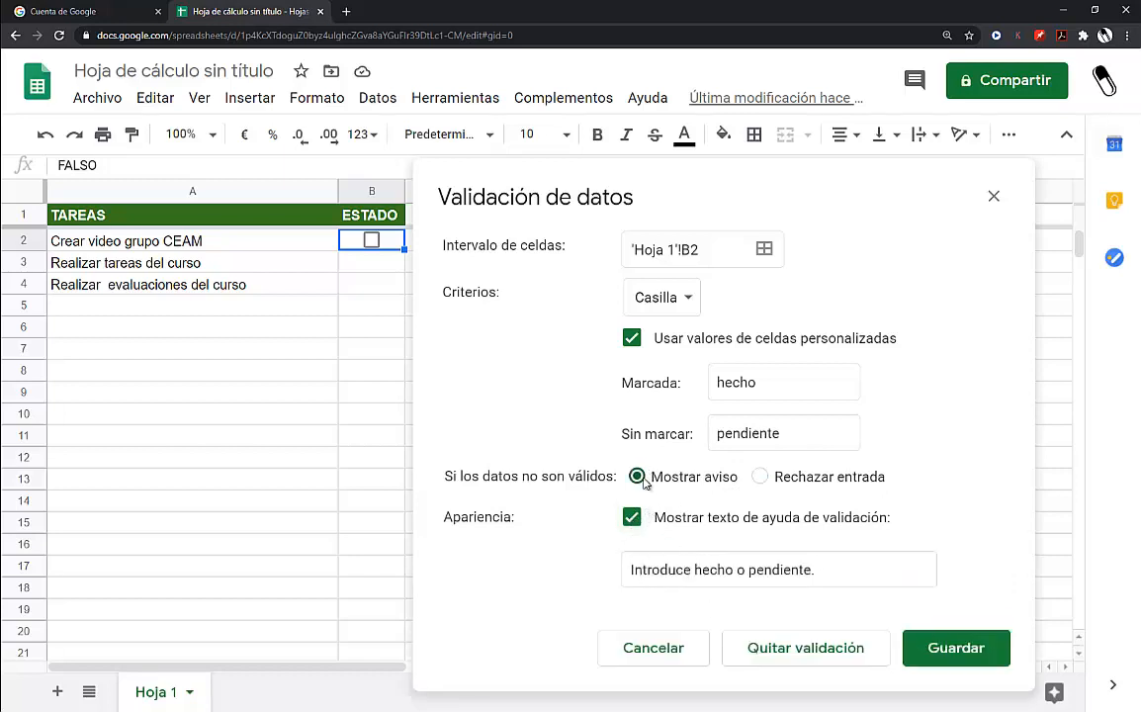
{"action": "left_click", "coordinate": [632, 517]}
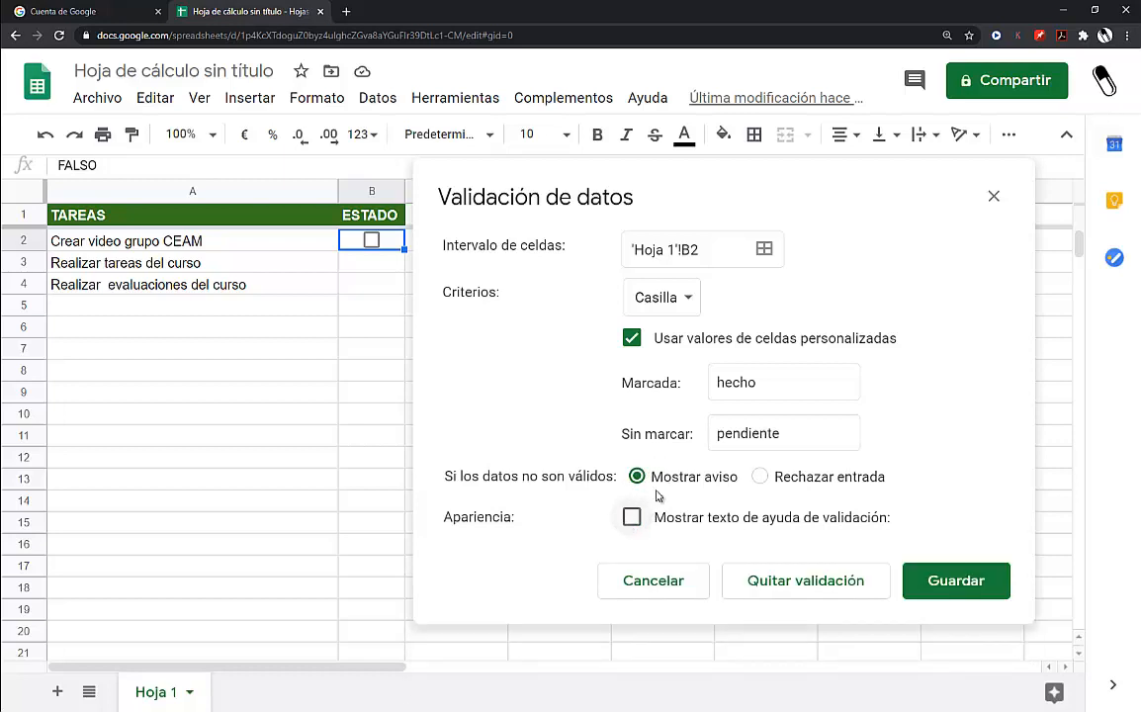
{"action": "left_click", "coordinate": [762, 478]}
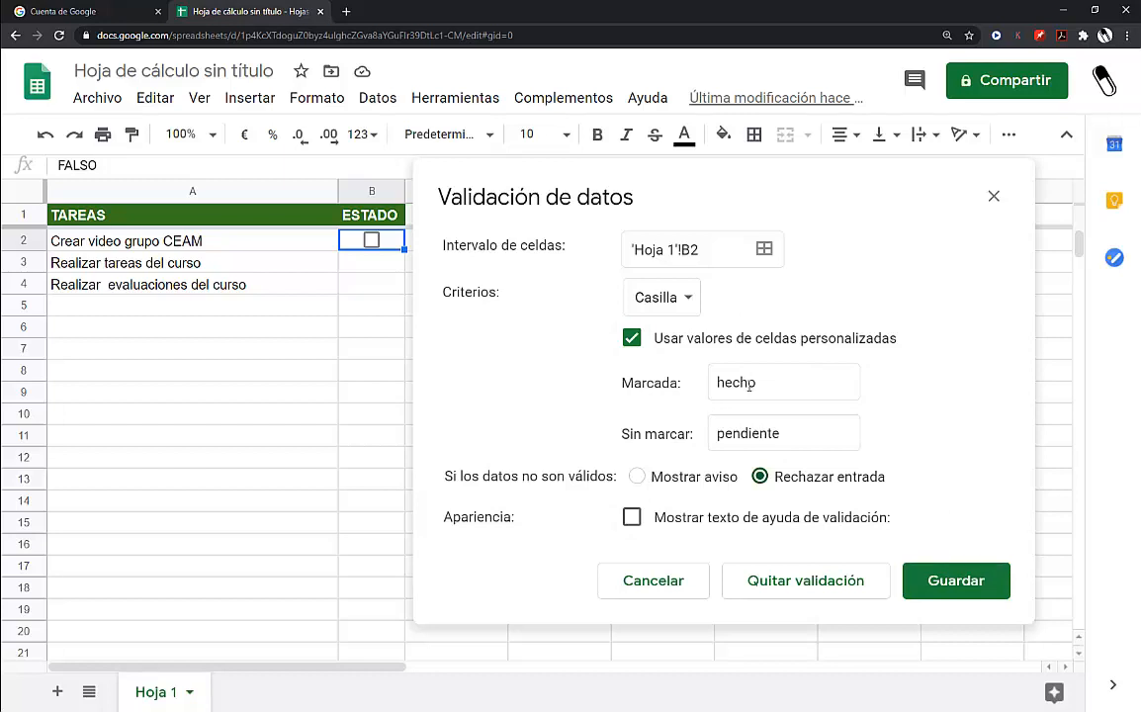
{"action": "left_click", "coordinate": [948, 589]}
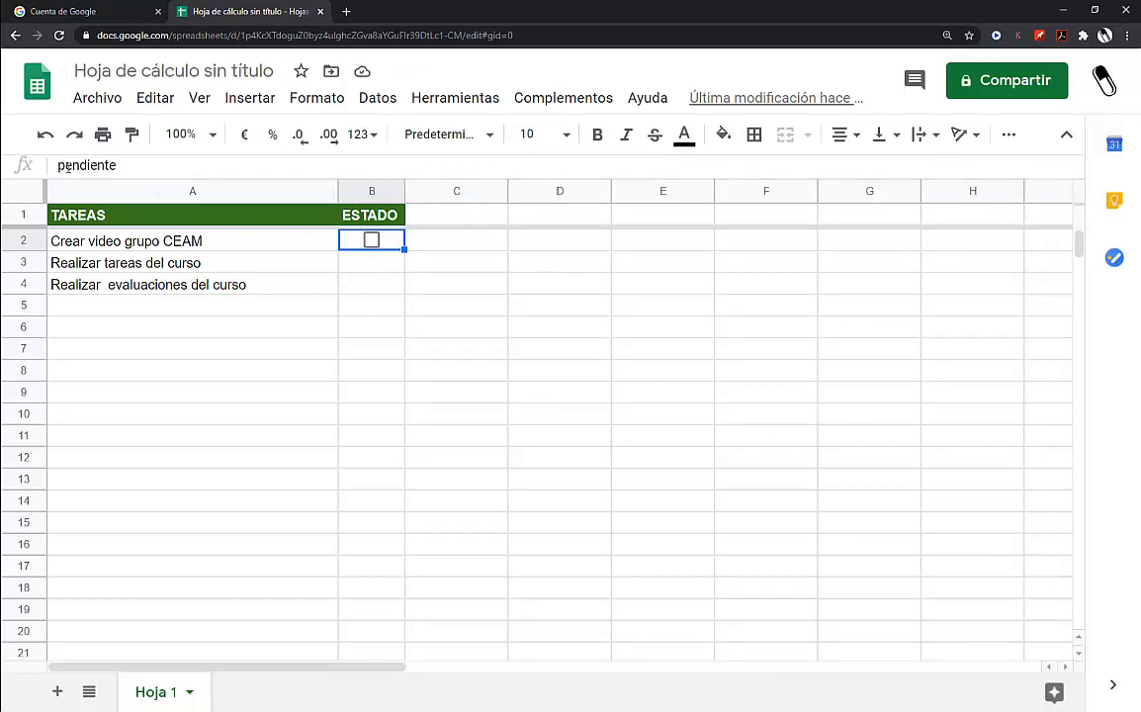
{"action": "left_click", "coordinate": [371, 240]}
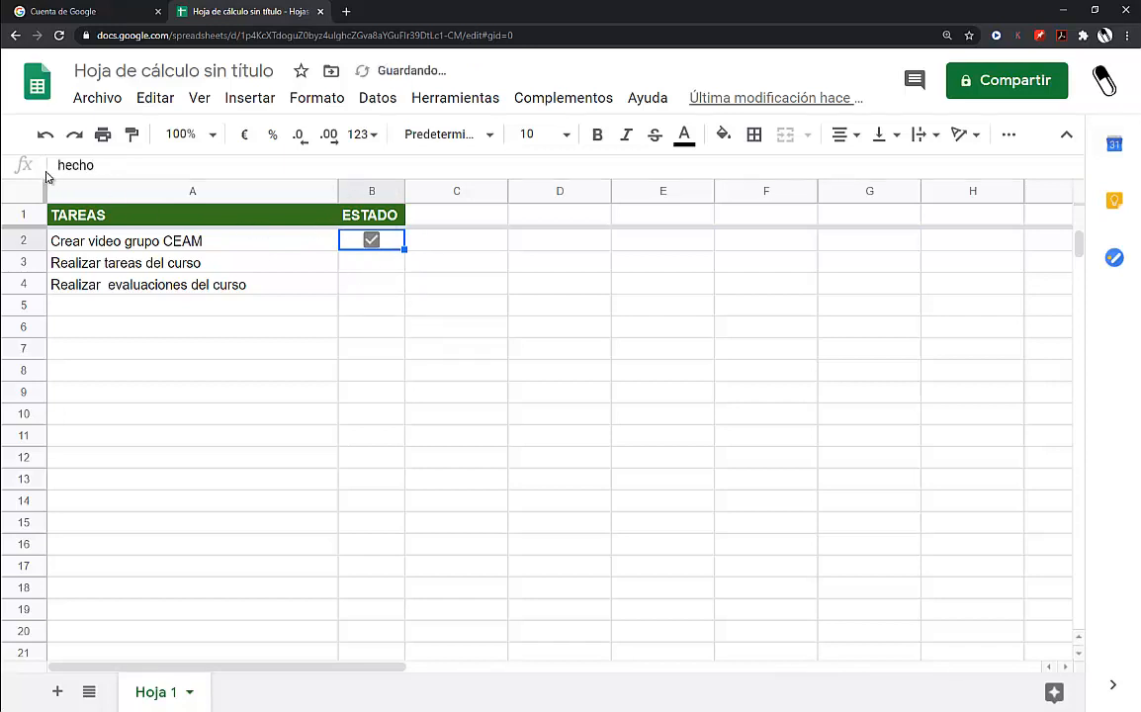
{"action": "left_click", "coordinate": [367, 241]}
Step: Enter the sample numbers 2 in D3 and 9 in D4
{"action": "left_click", "coordinate": [576, 264]}
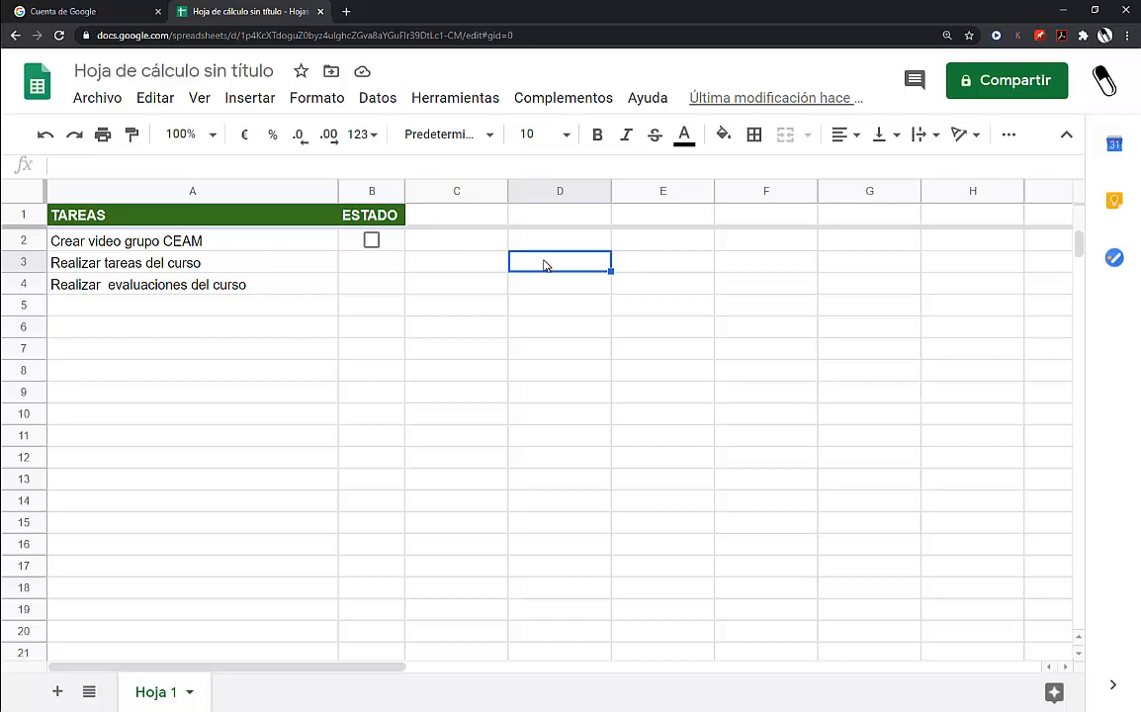
{"action": "type", "text": "2"}
{"action": "left_click", "coordinate": [543, 285]}
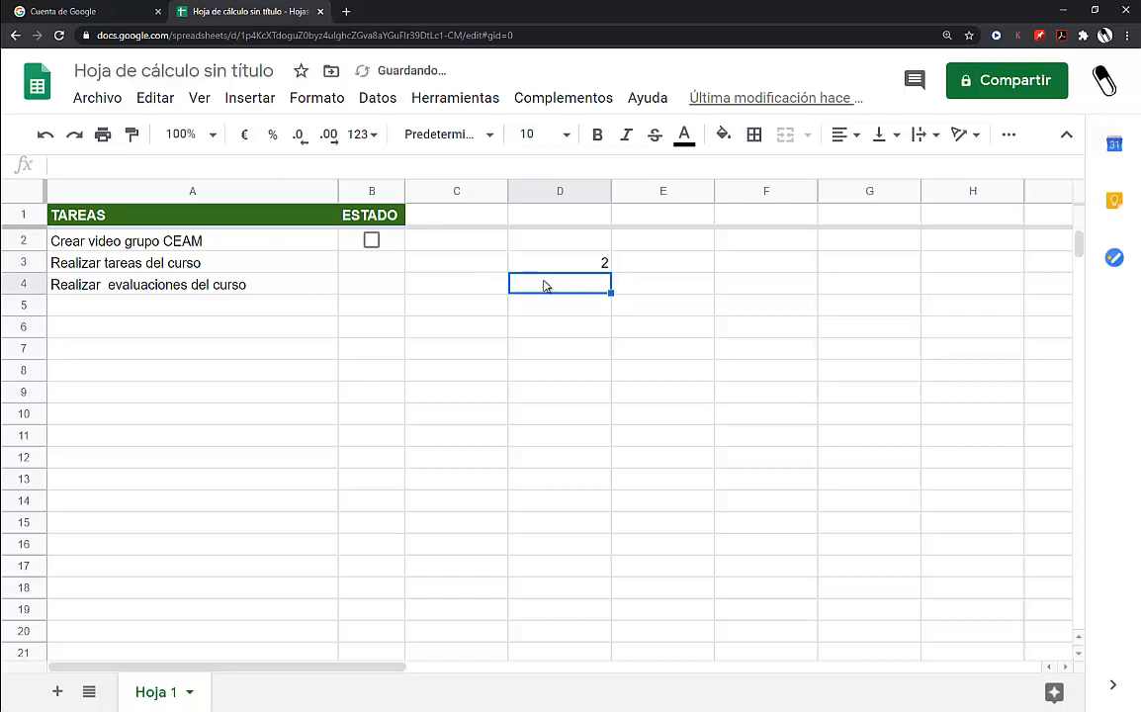
{"action": "type", "text": "9"}
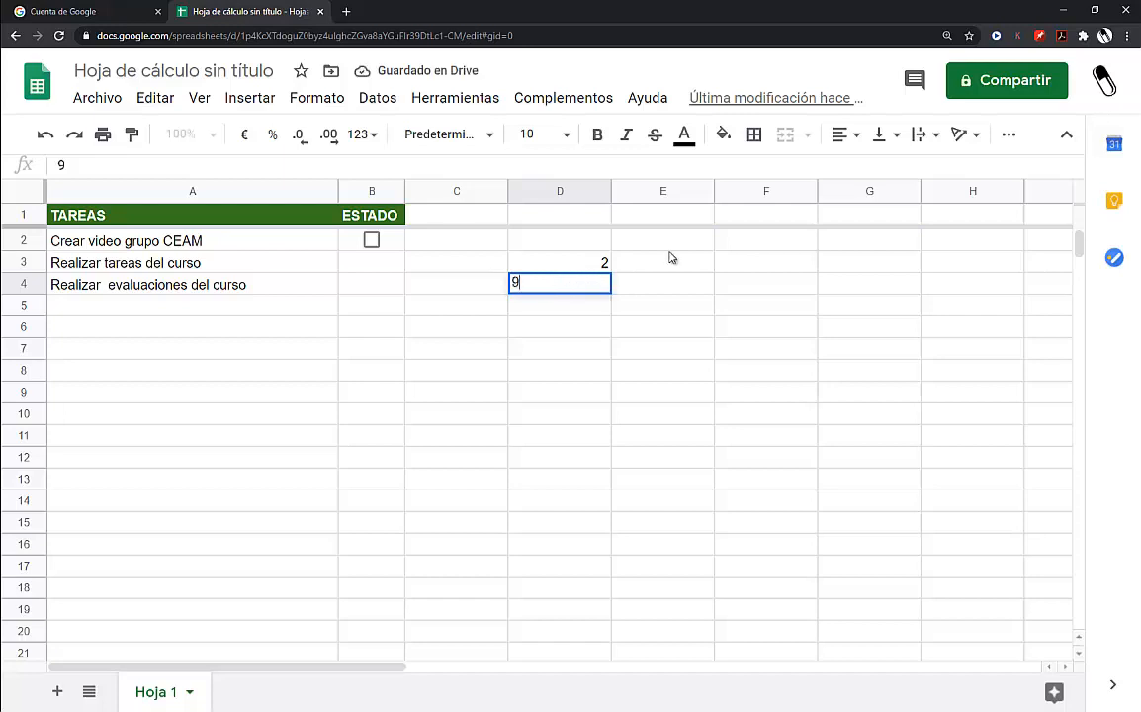
Step: Add the two sample numbers in F3 with the formula =D3+D4 and inspect the cell's content
{"action": "left_click", "coordinate": [754, 267]}
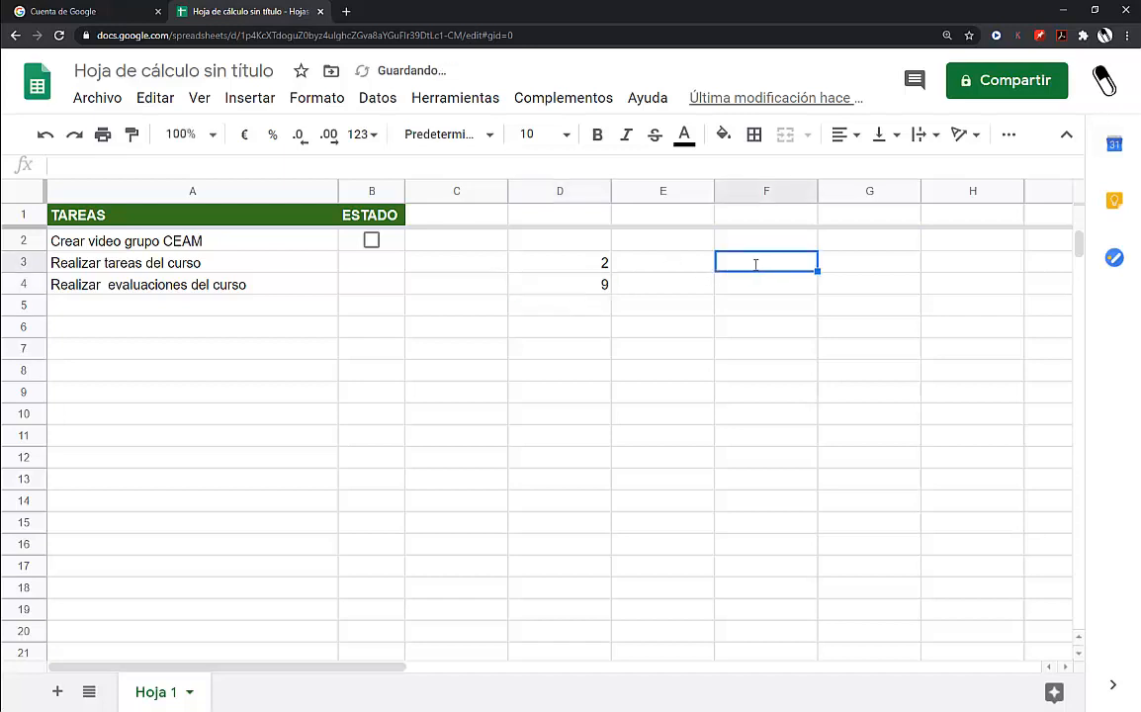
{"action": "type", "text": "="}
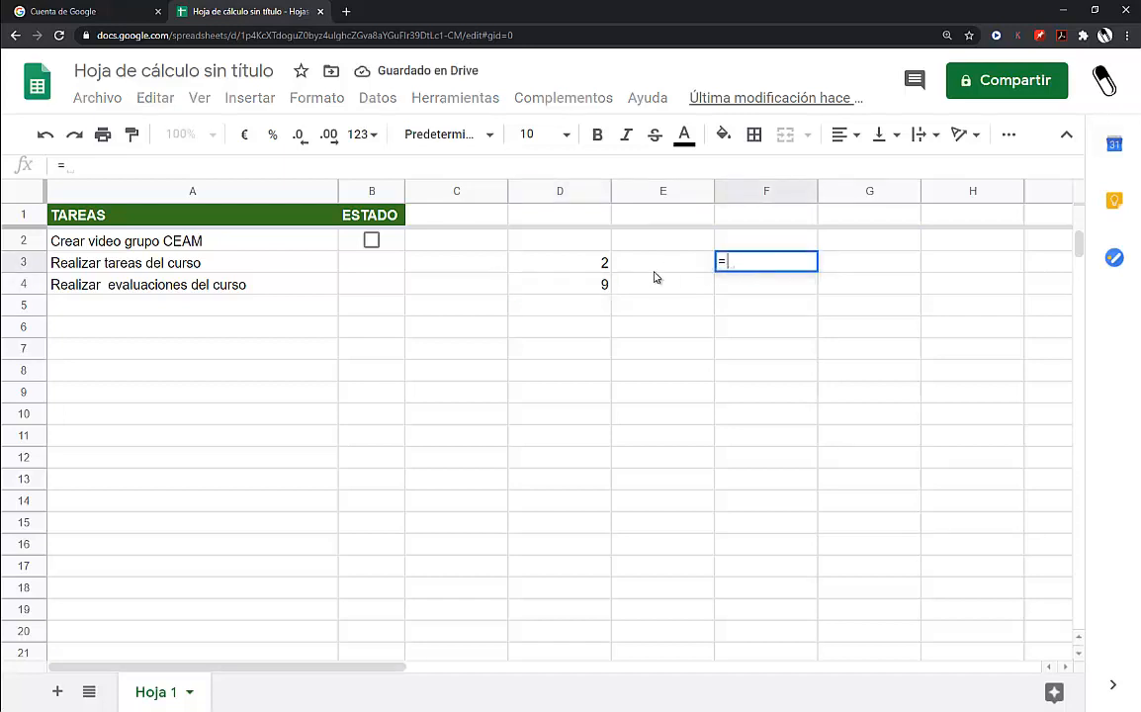
{"action": "left_click", "coordinate": [584, 262]}
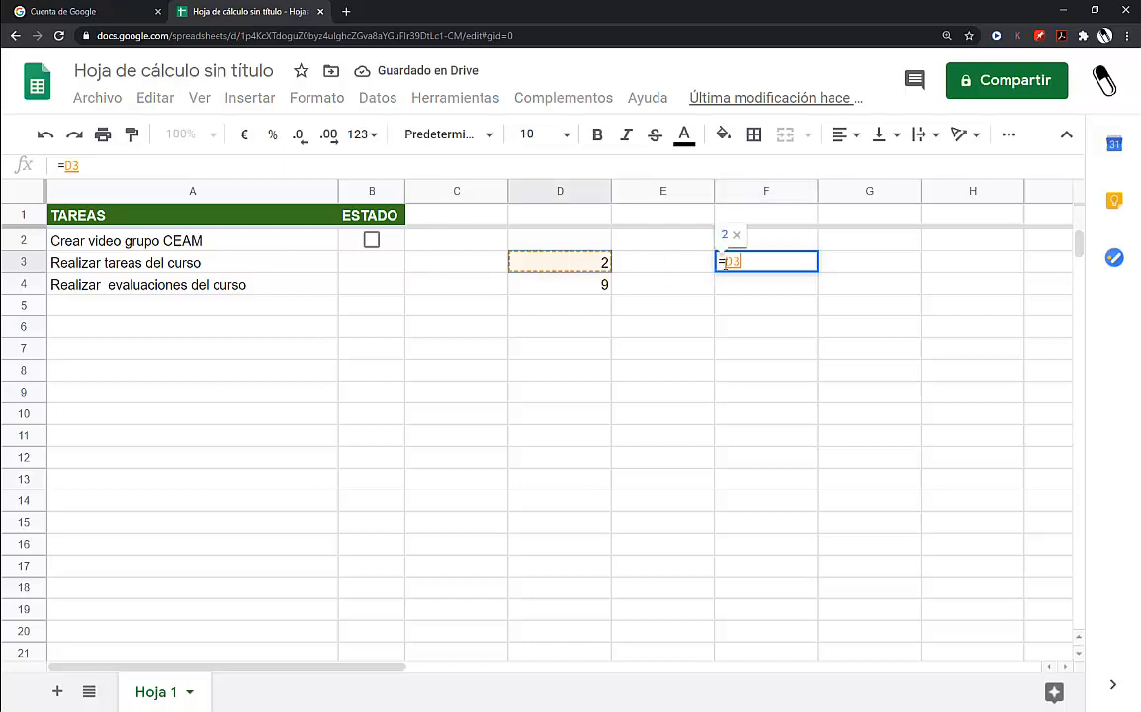
{"action": "type", "text": "+"}
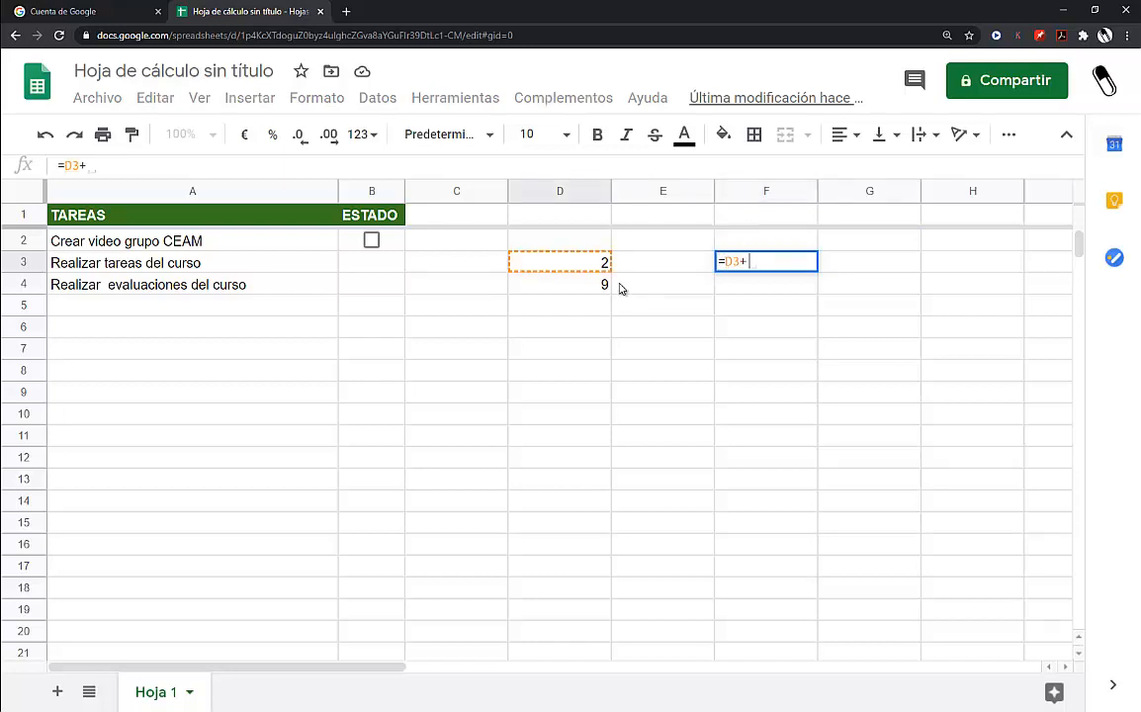
{"action": "left_click", "coordinate": [583, 285]}
{"action": "key", "text": "Return"}
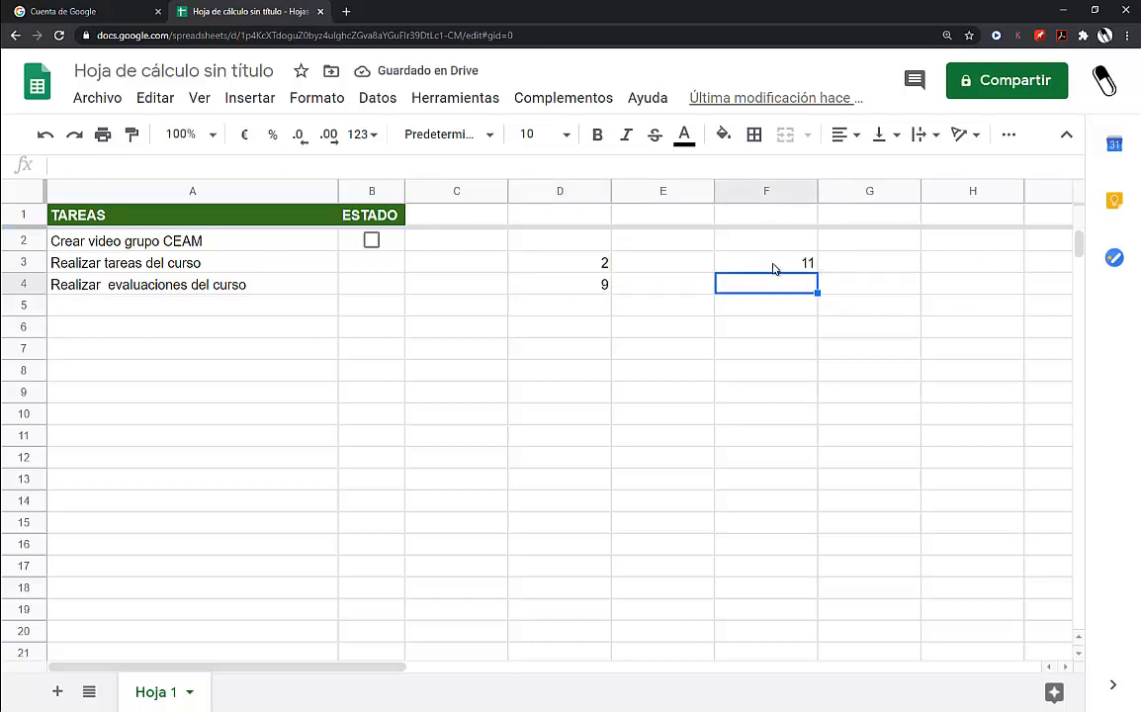
{"action": "left_click", "coordinate": [805, 265]}
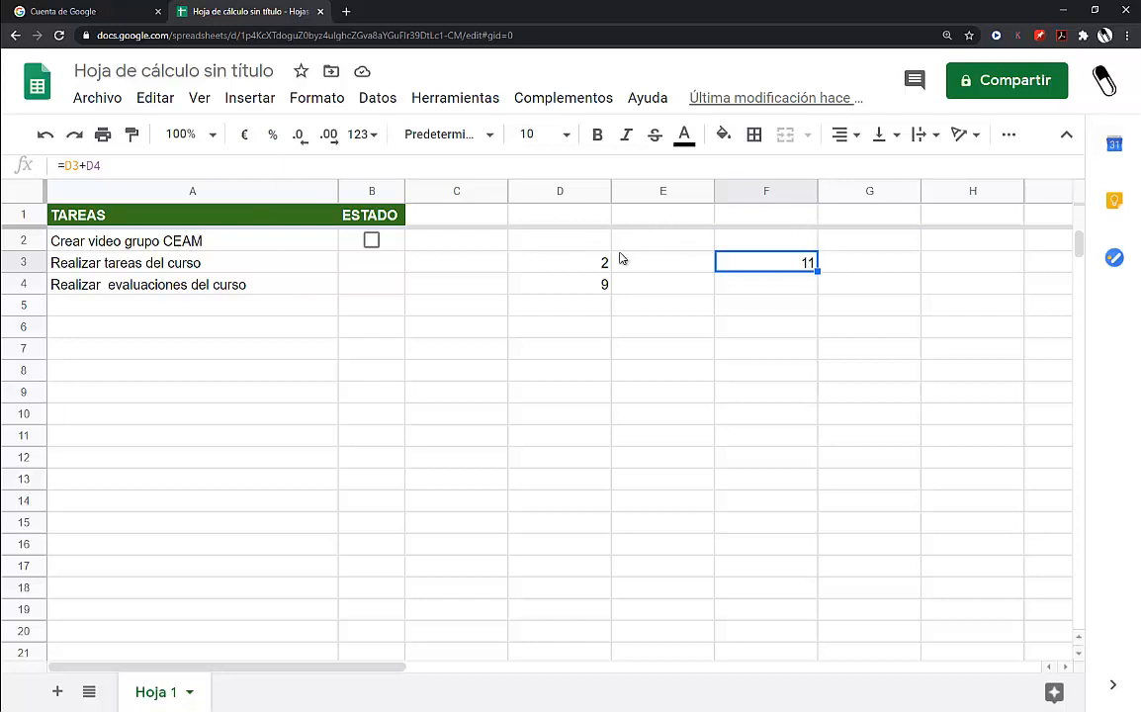
Step: Tick and untick the B2 checkbox to compare its stored value with the formula behind F3
{"action": "left_click", "coordinate": [373, 240]}
{"action": "left_click", "coordinate": [373, 240]}
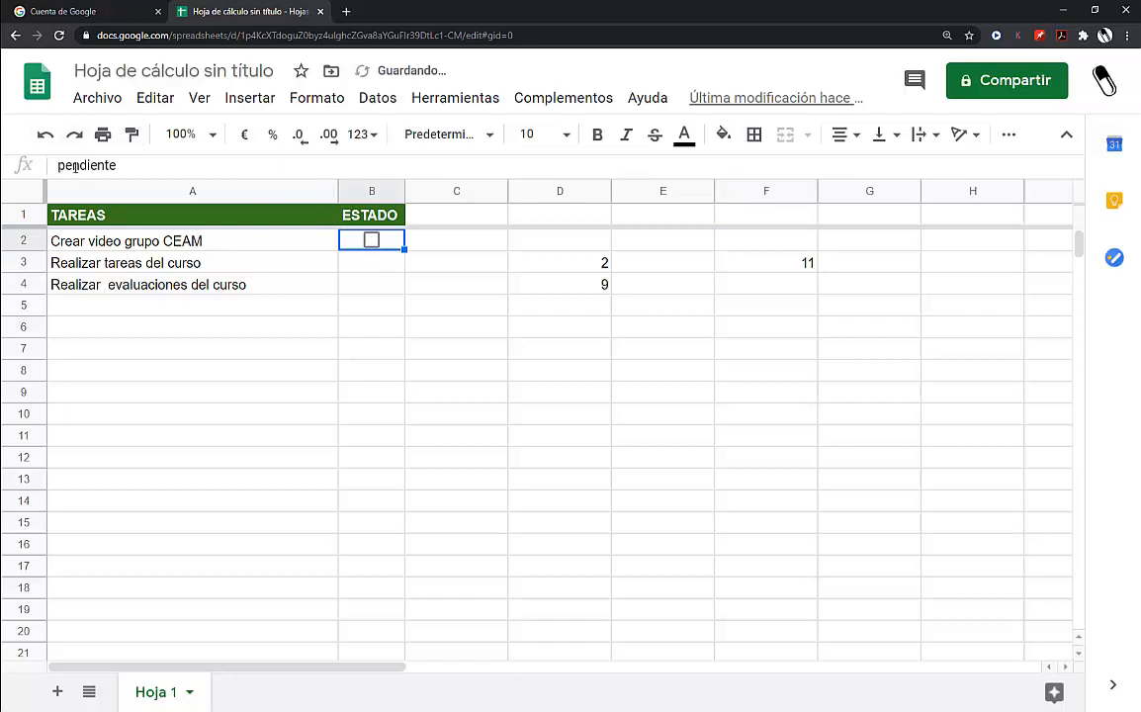
{"action": "left_click", "coordinate": [372, 241]}
{"action": "left_click", "coordinate": [374, 241]}
{"action": "left_click", "coordinate": [797, 256]}
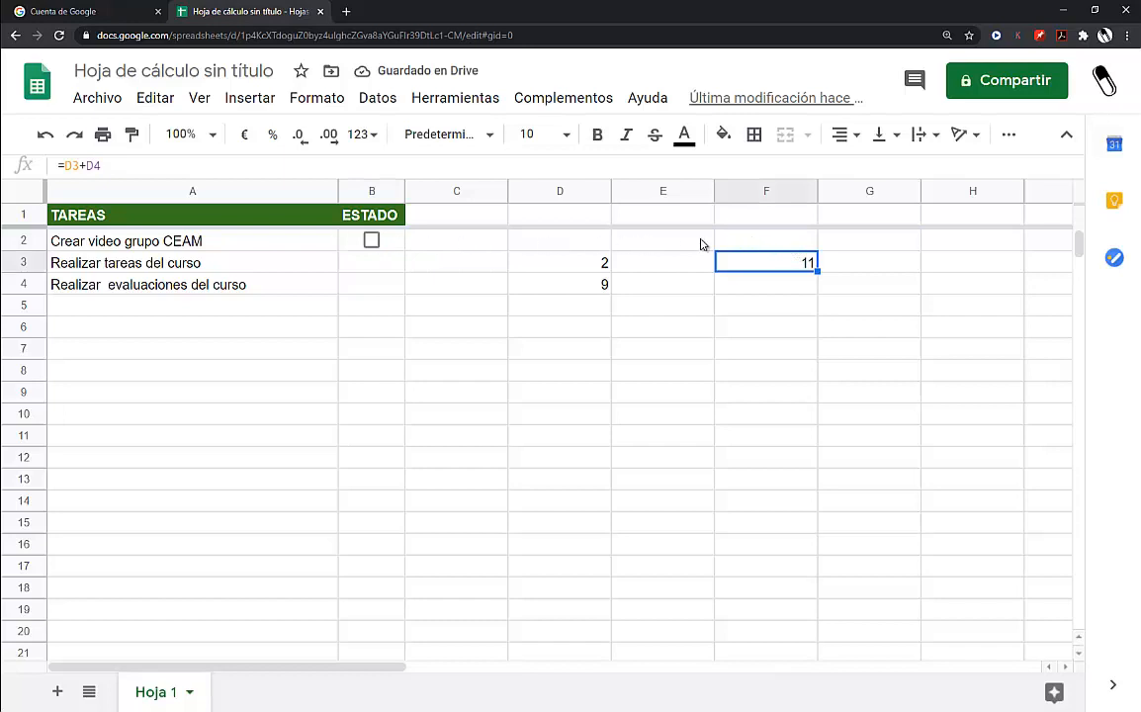
Step: Fill the cells F2:F13 with grey
{"action": "left_click_drag", "start_coordinate": [751, 241], "coordinate": [764, 481]}
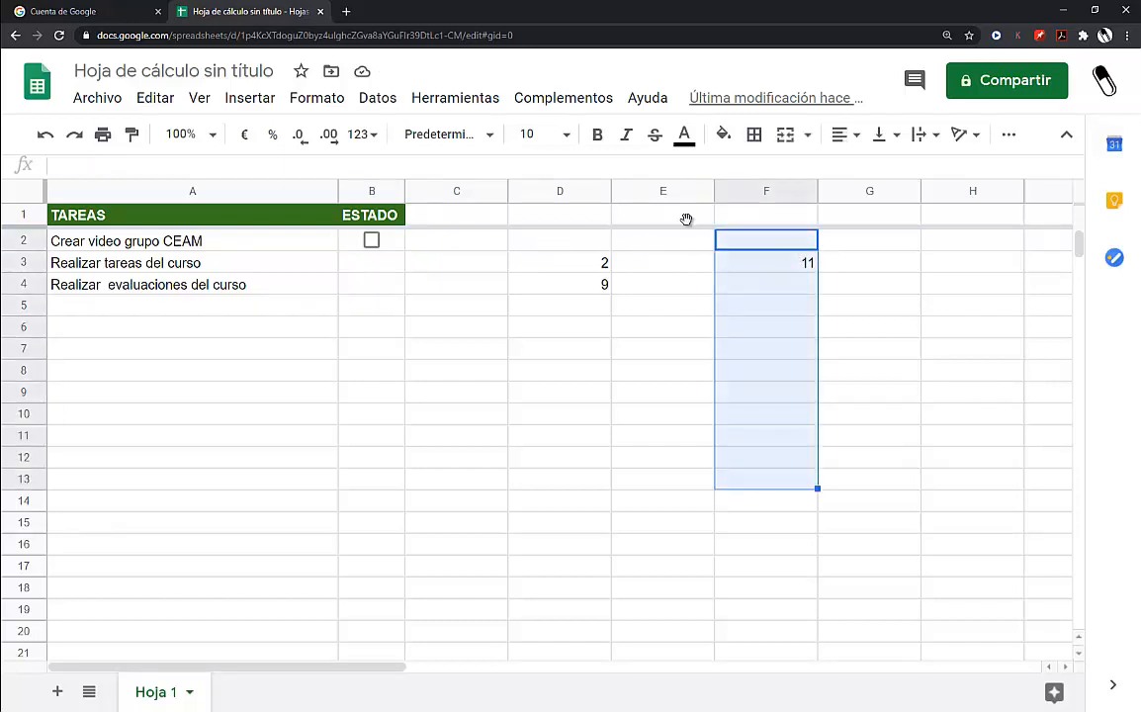
{"action": "left_click", "coordinate": [727, 136]}
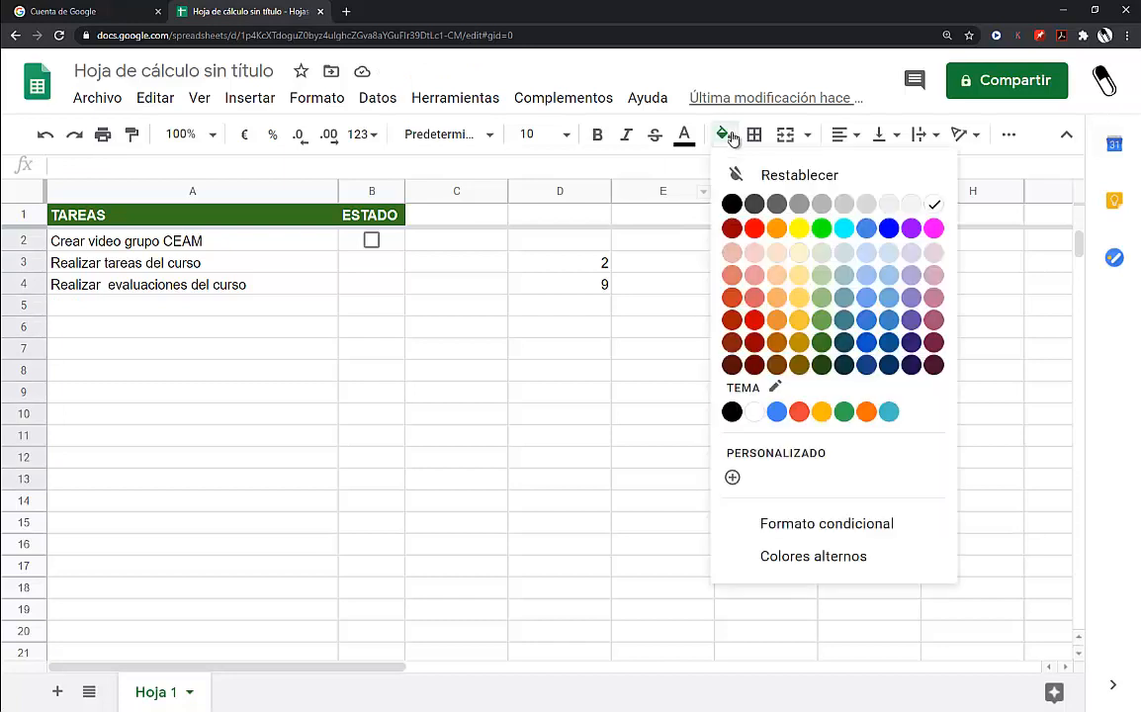
{"action": "left_click", "coordinate": [822, 204]}
{"action": "left_click", "coordinate": [663, 285]}
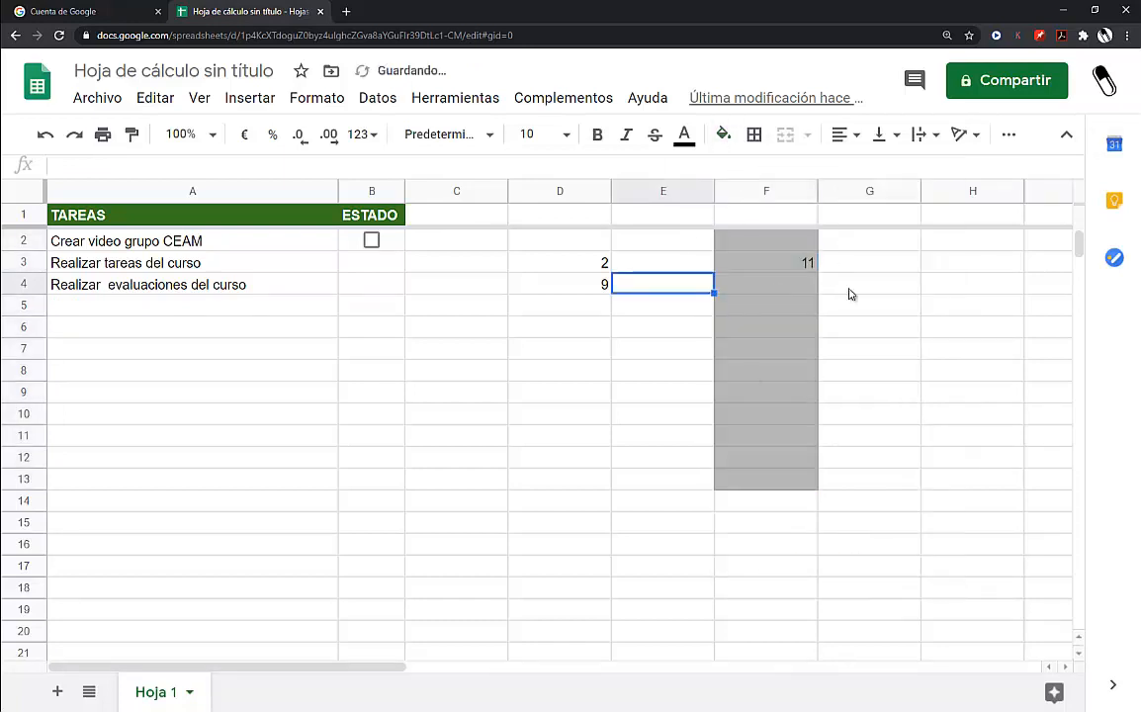
Step: Clear the sample numbers and the sum formula from the range D2:F14
{"action": "left_click", "coordinate": [777, 245]}
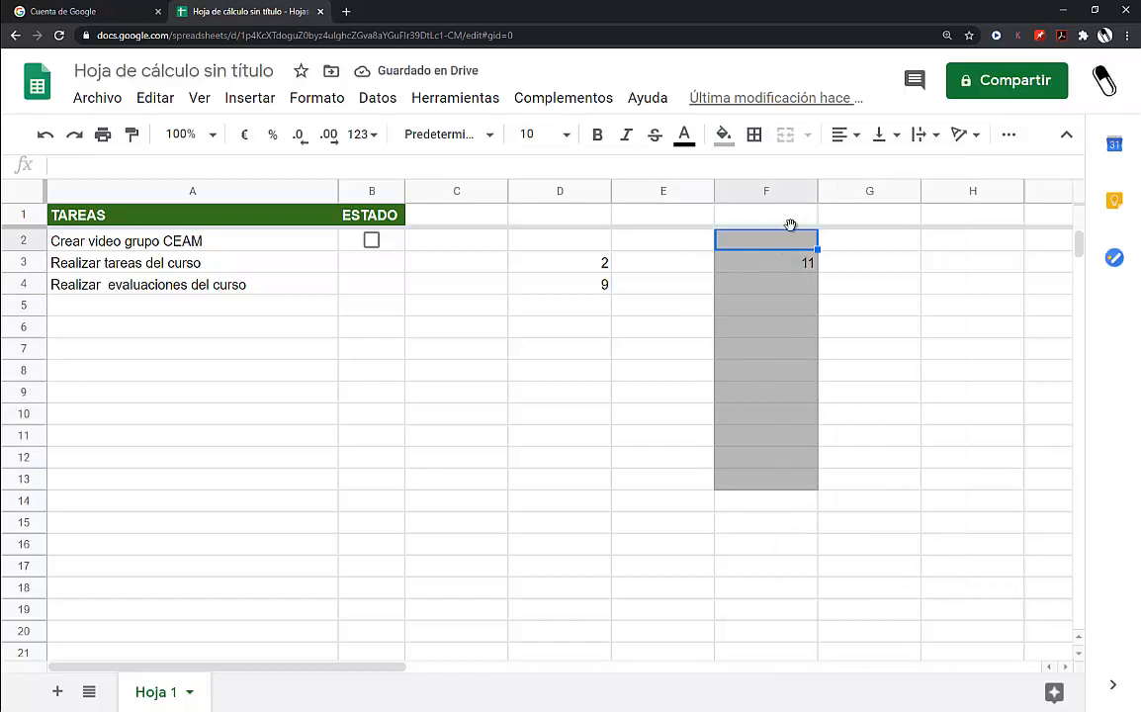
{"action": "left_click_drag", "start_coordinate": [794, 494], "coordinate": [775, 482]}
{"action": "left_click_drag", "start_coordinate": [614, 334], "coordinate": [609, 247]}
{"action": "key", "text": "Delete"}
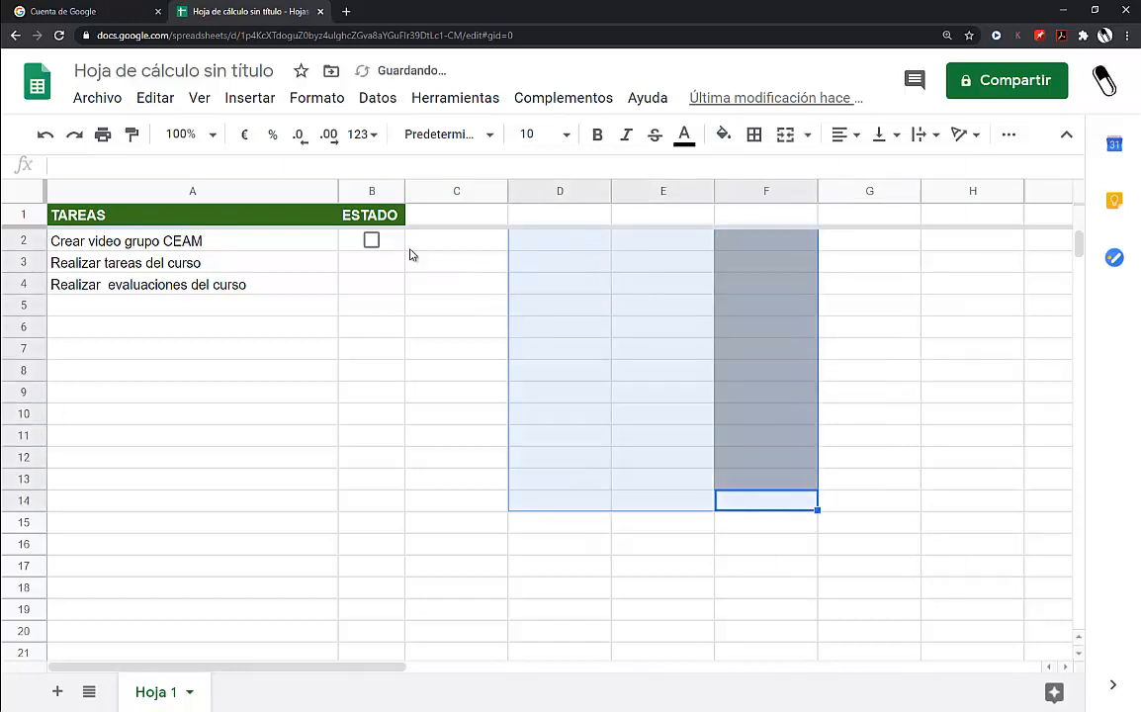
Step: Tick and untick the B2 checkbox to check its custom values again, leave it unticked, and select the first task
{"action": "left_click", "coordinate": [372, 240]}
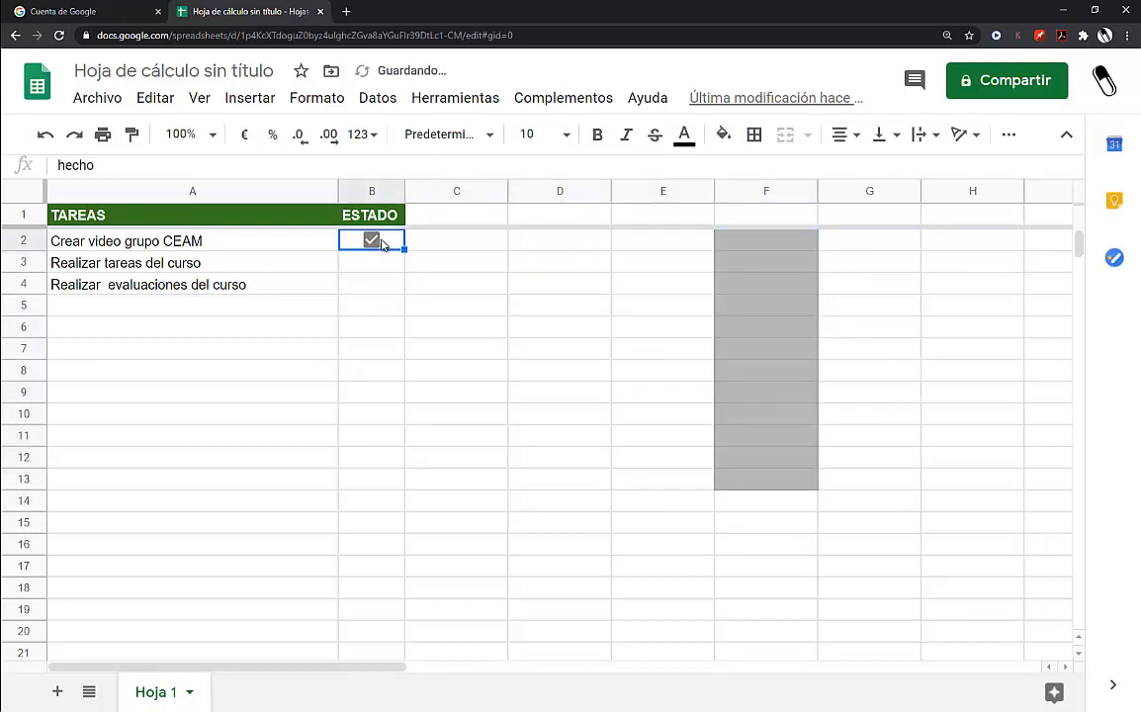
{"action": "left_click", "coordinate": [372, 240]}
{"action": "left_click", "coordinate": [372, 240]}
{"action": "left_click", "coordinate": [374, 244]}
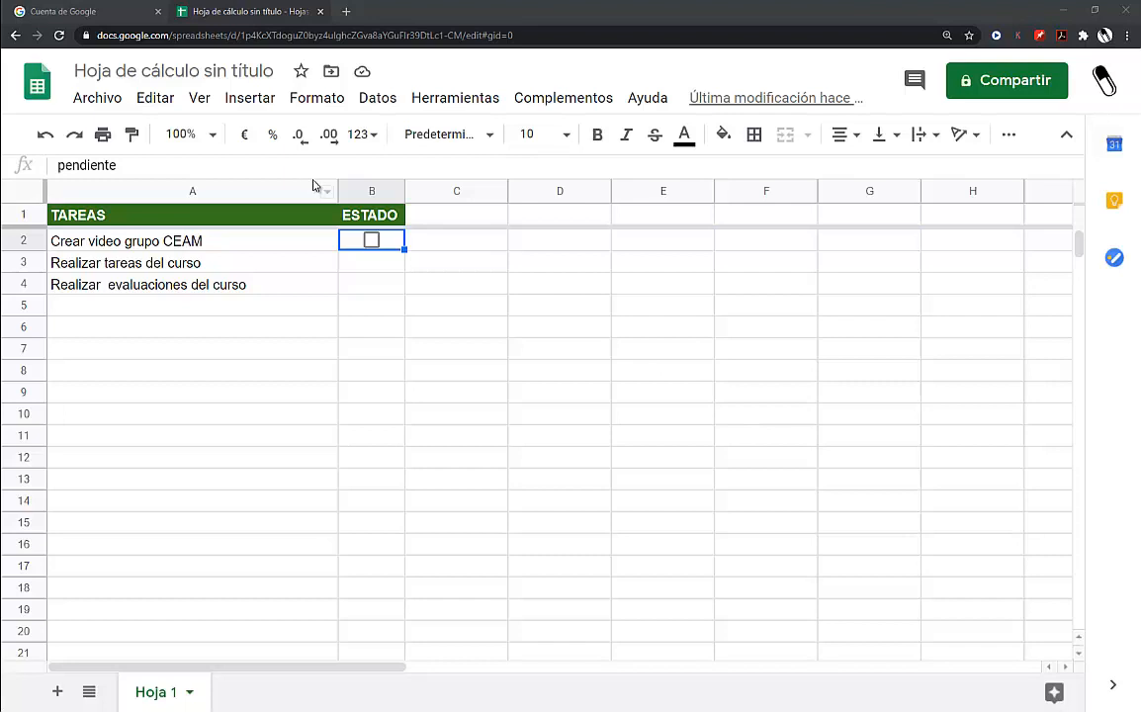
{"action": "left_click", "coordinate": [61, 245]}
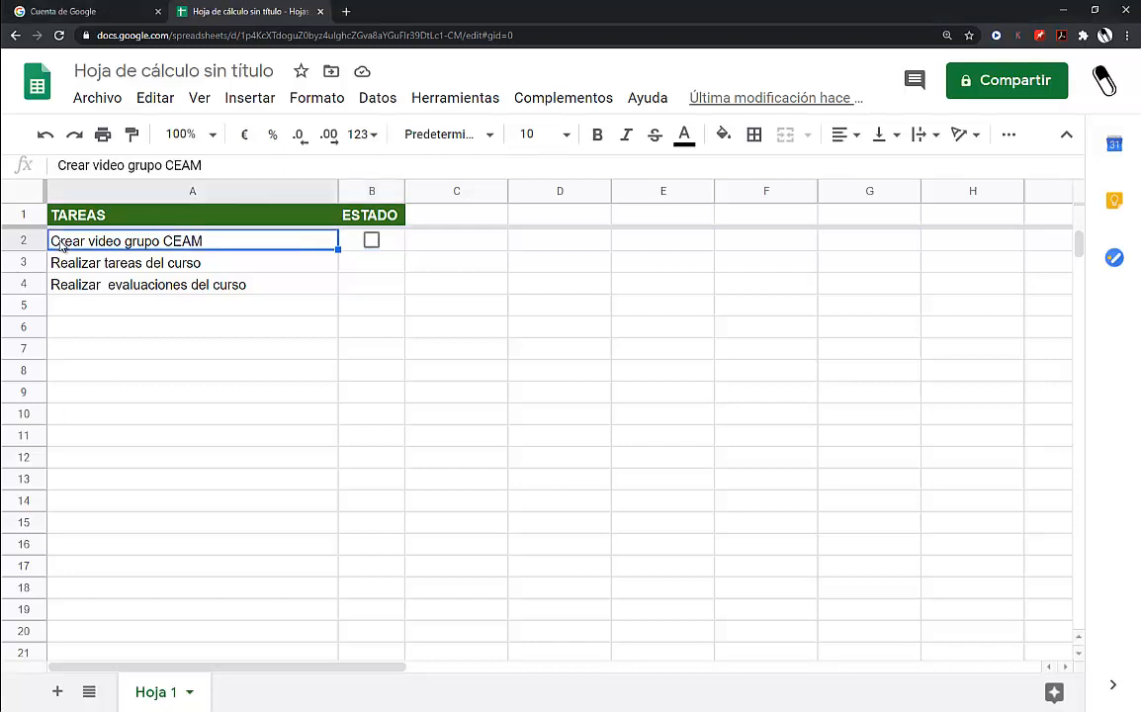
Step: Start a conditional formatting rule for the range A2:B1000, covering all task and status rows
{"action": "key", "text": "shift+Right"}
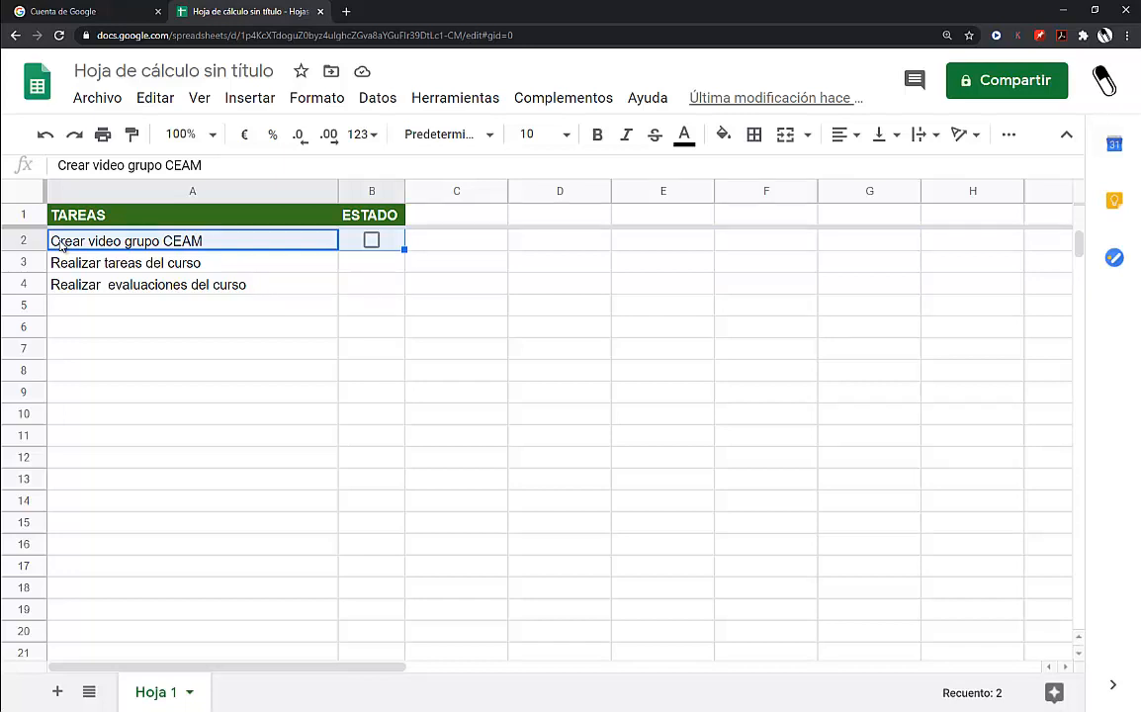
{"action": "key", "text": "ctrl+shift+Down"}
{"action": "key", "text": "ctrl+shift+Down"}
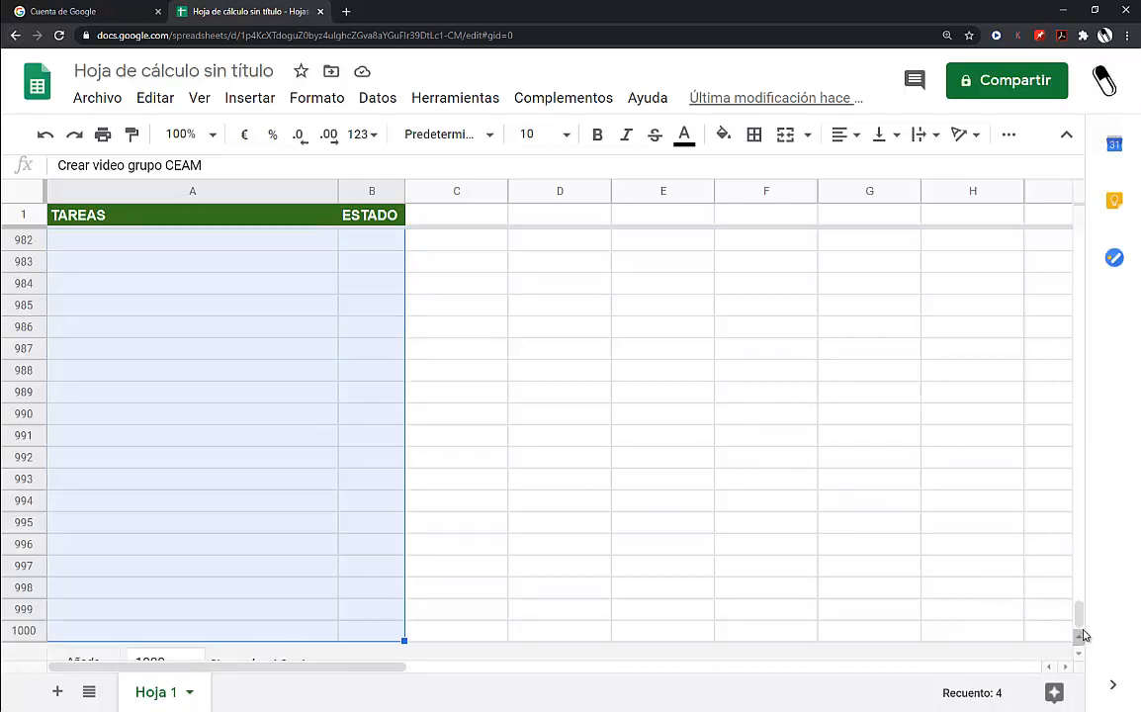
{"action": "left_click_drag", "start_coordinate": [1082, 612], "coordinate": [1083, 248]}
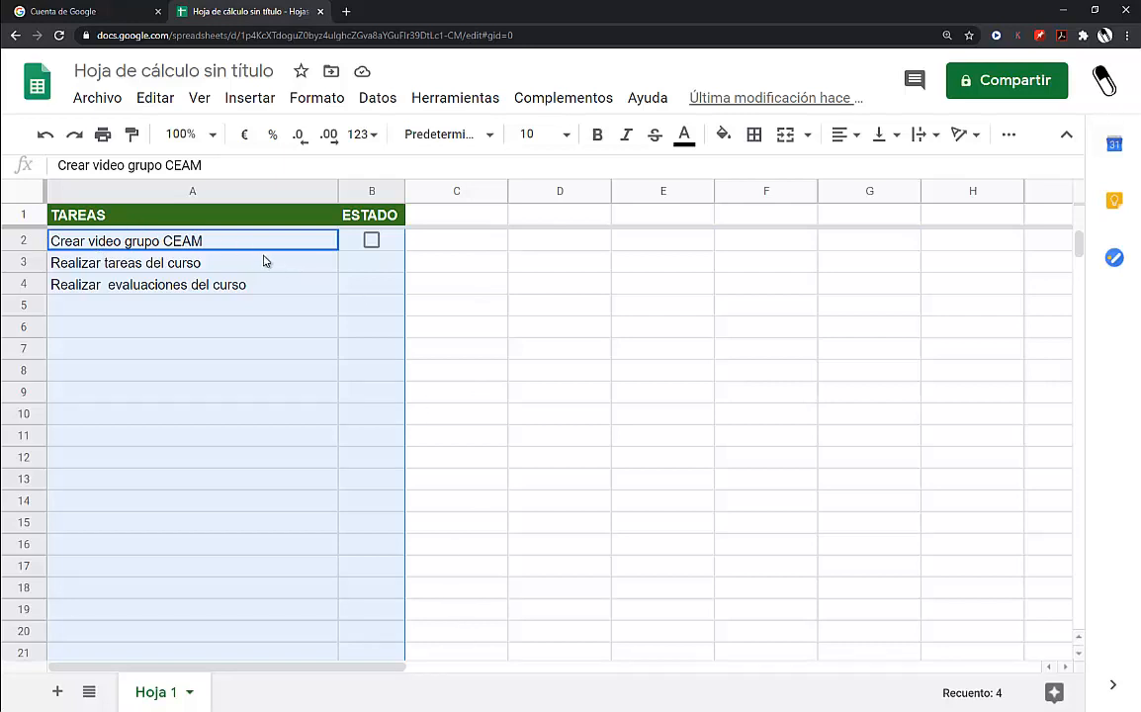
{"action": "left_click", "coordinate": [315, 101]}
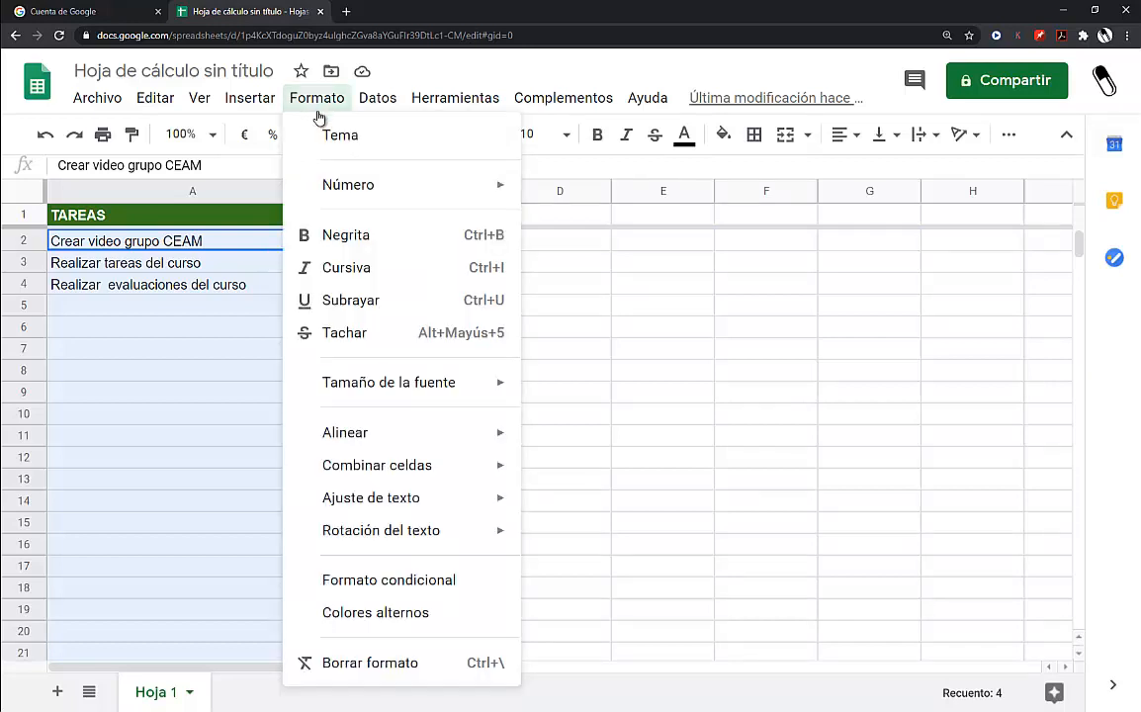
{"action": "left_click", "coordinate": [413, 590]}
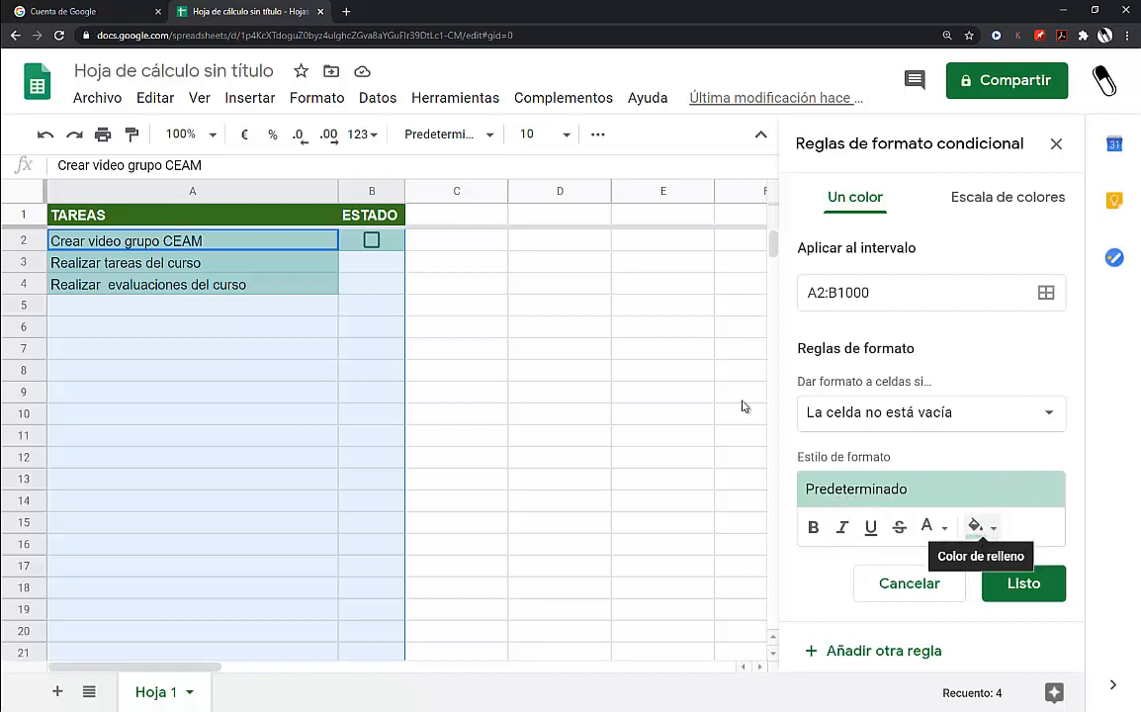
Step: Try a yellow fill in the rule's format style, and set the fill colour to none
{"action": "left_click", "coordinate": [977, 526]}
{"action": "left_click", "coordinate": [843, 310]}
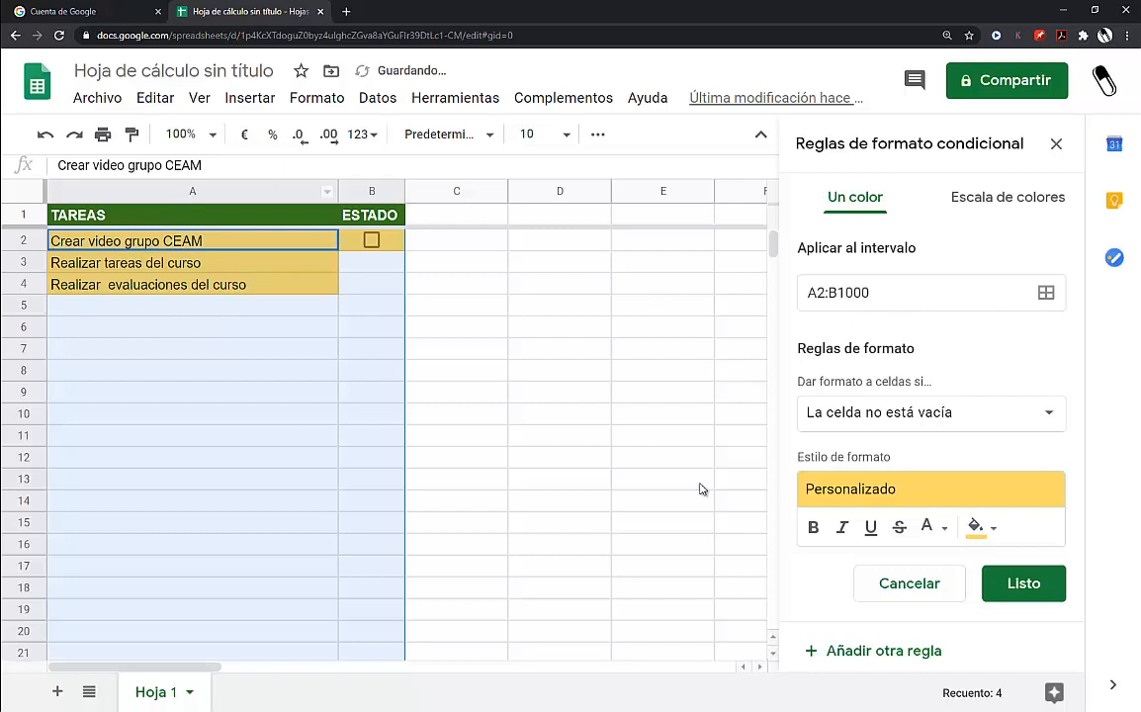
{"action": "left_click", "coordinate": [994, 532]}
{"action": "left_click", "coordinate": [846, 191]}
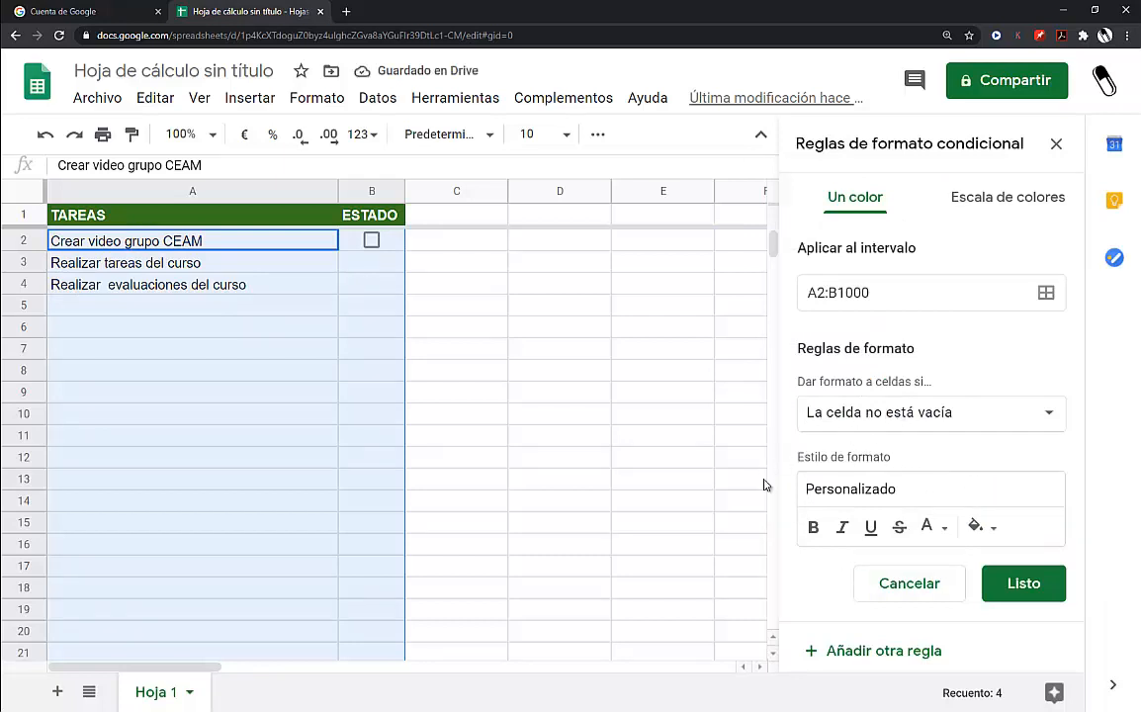
Step: Set the rule's condition to a custom formula and enter =B2="hecho"
{"action": "left_click", "coordinate": [1050, 423]}
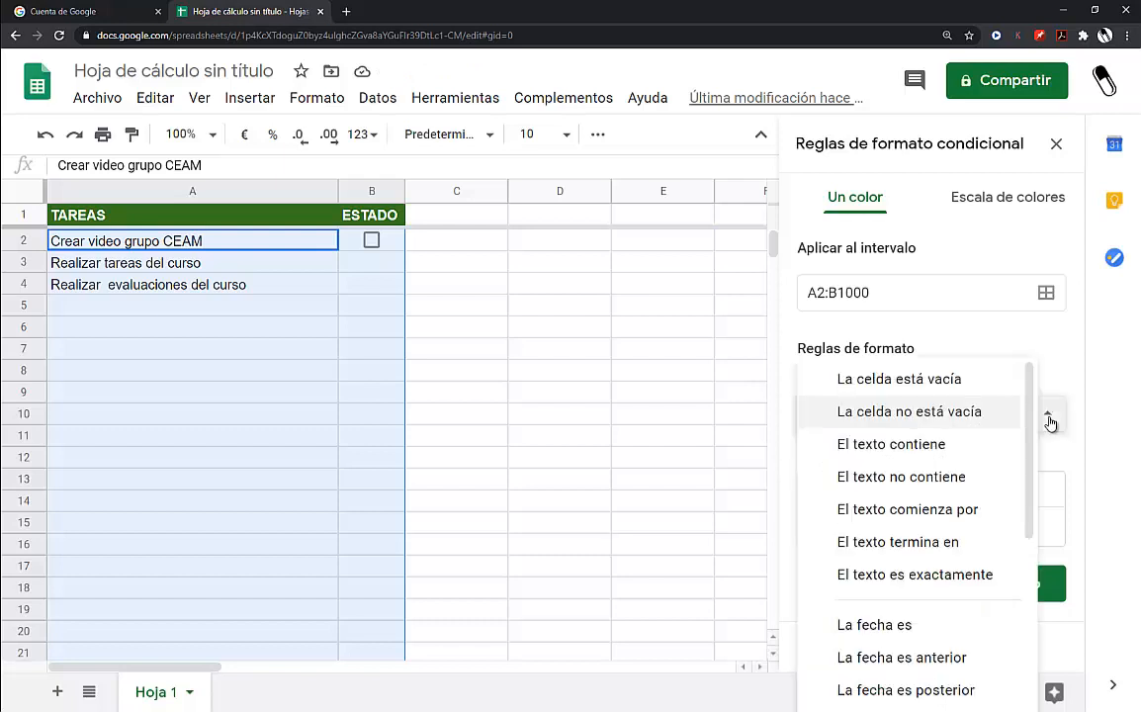
{"action": "scroll", "coordinate": [1034, 406], "scroll_direction": "down", "scroll_amount": 1}
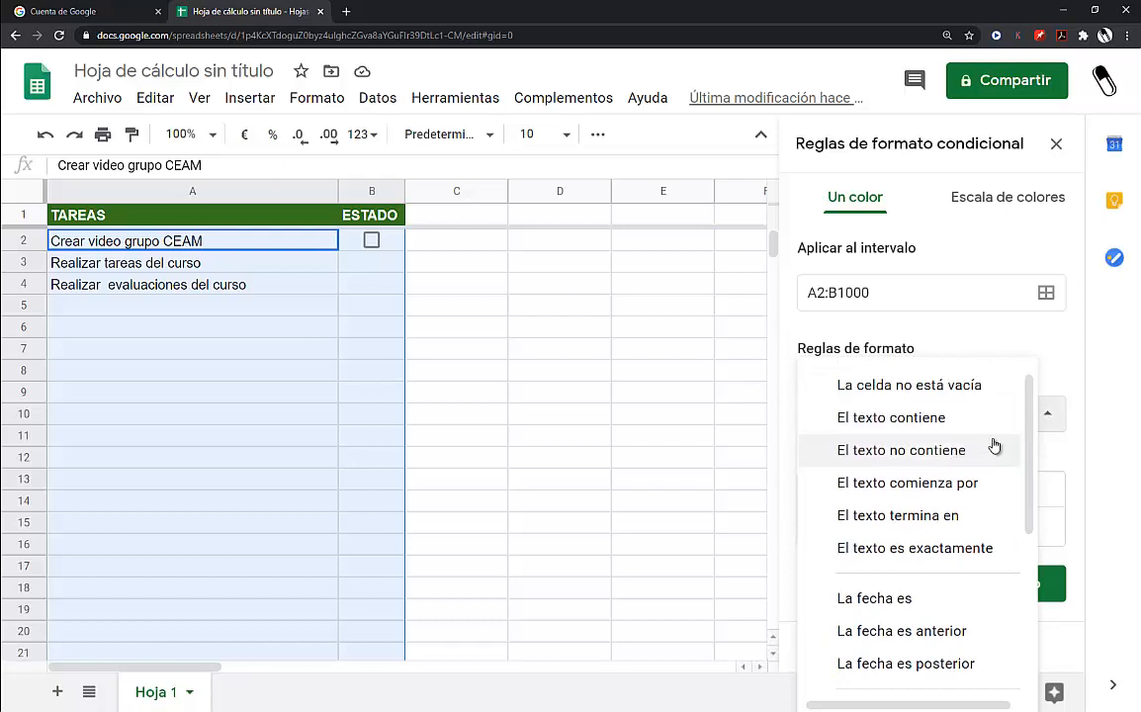
{"action": "left_click_drag", "start_coordinate": [1035, 425], "coordinate": [1012, 658]}
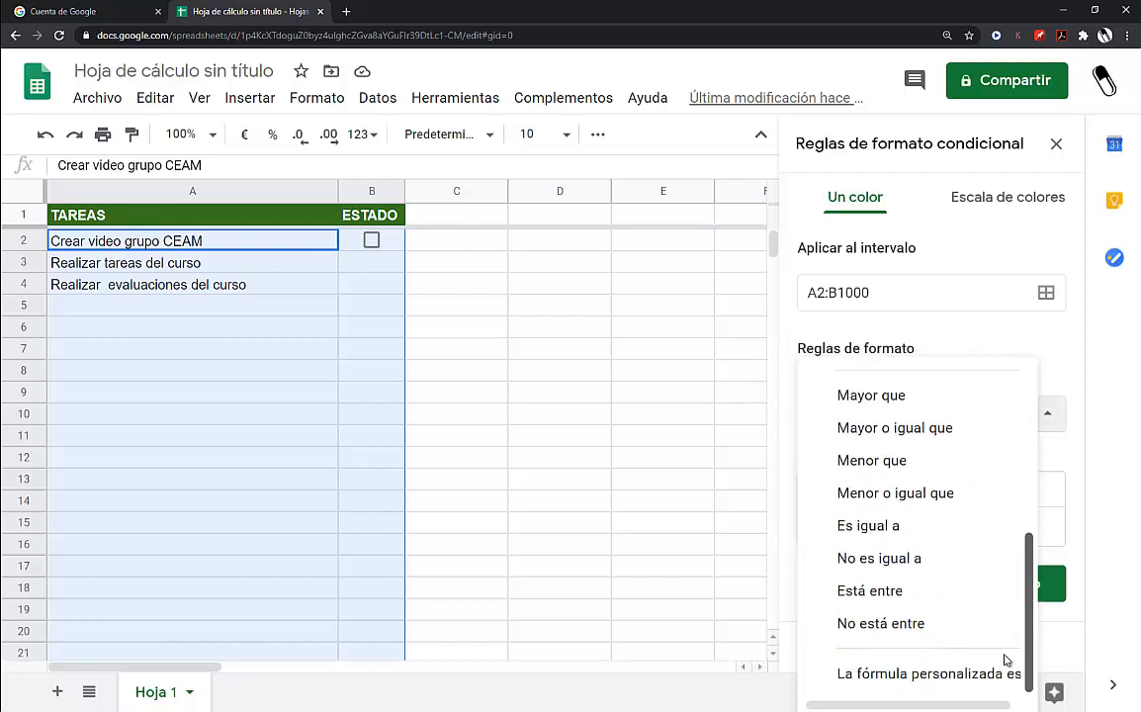
{"action": "left_click", "coordinate": [913, 672]}
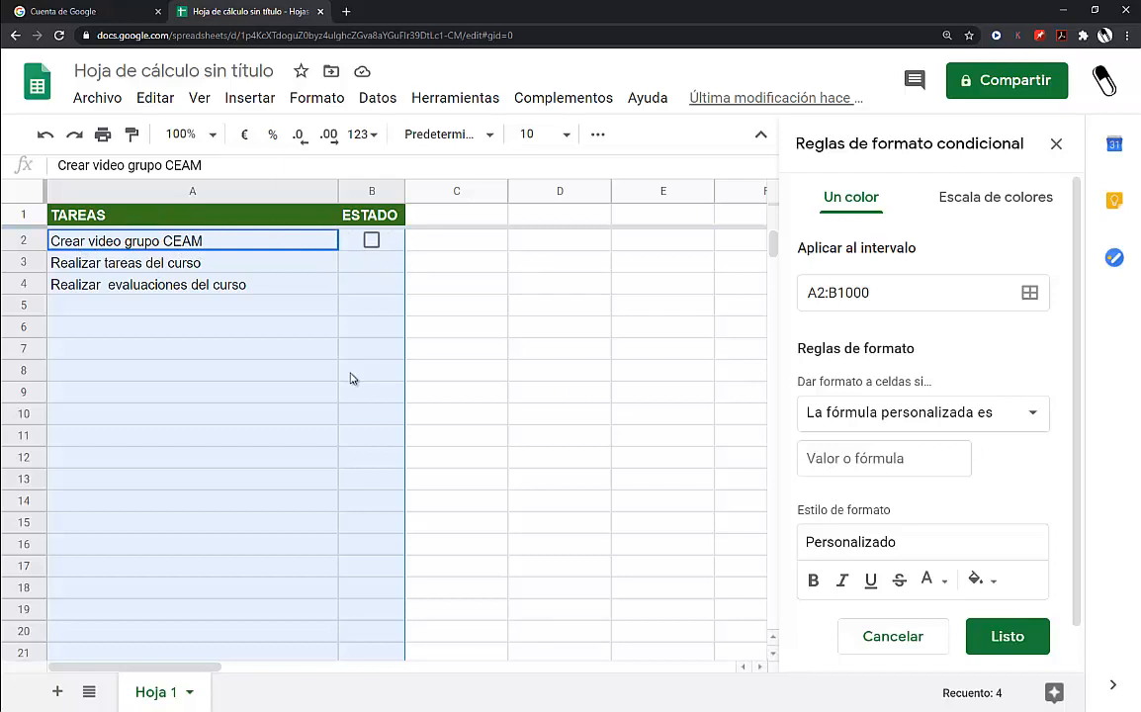
{"action": "left_click", "coordinate": [920, 461]}
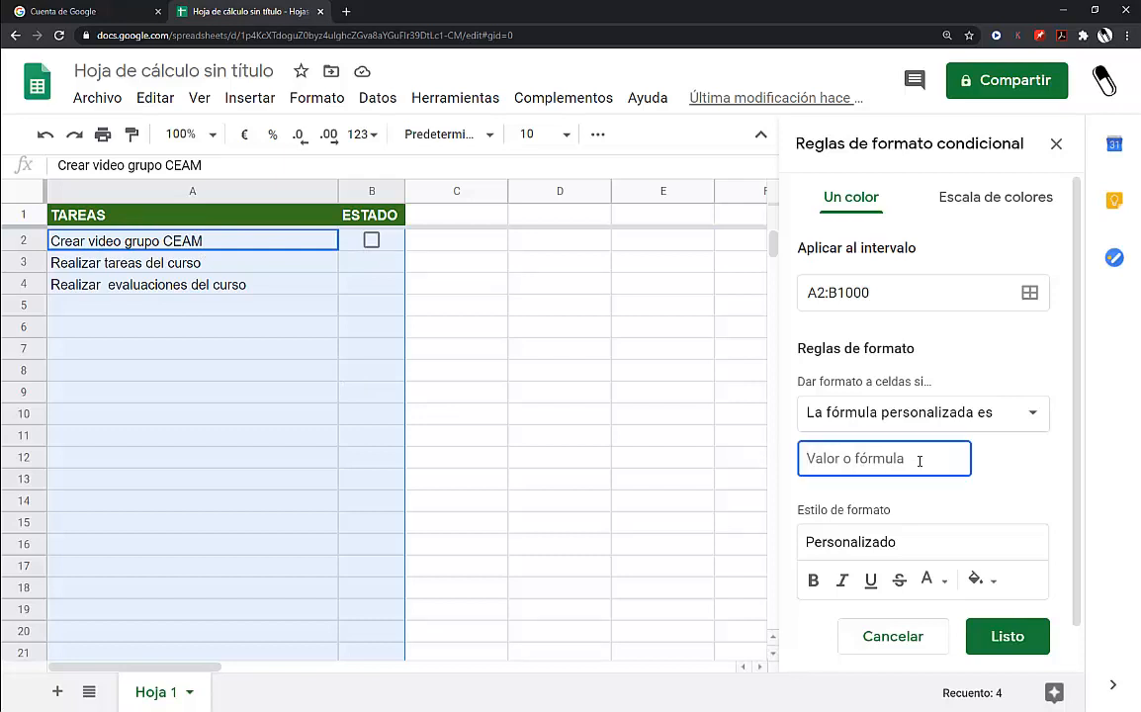
{"action": "type", "text": "="}
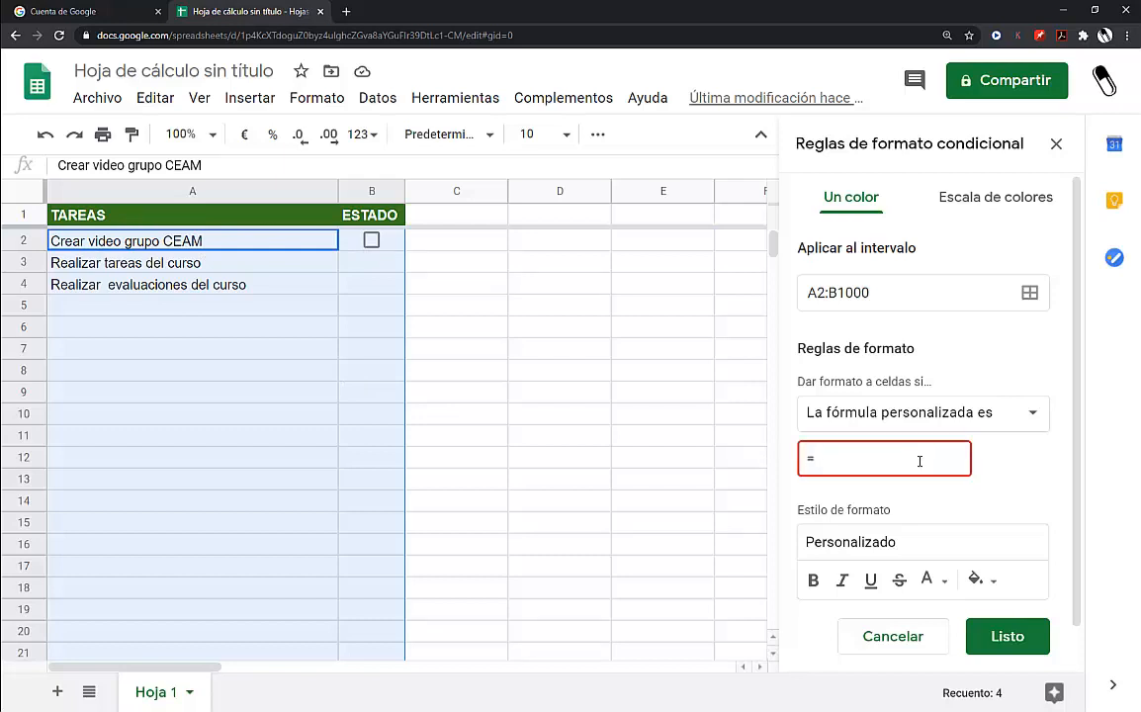
{"action": "type", "text": "B2"}
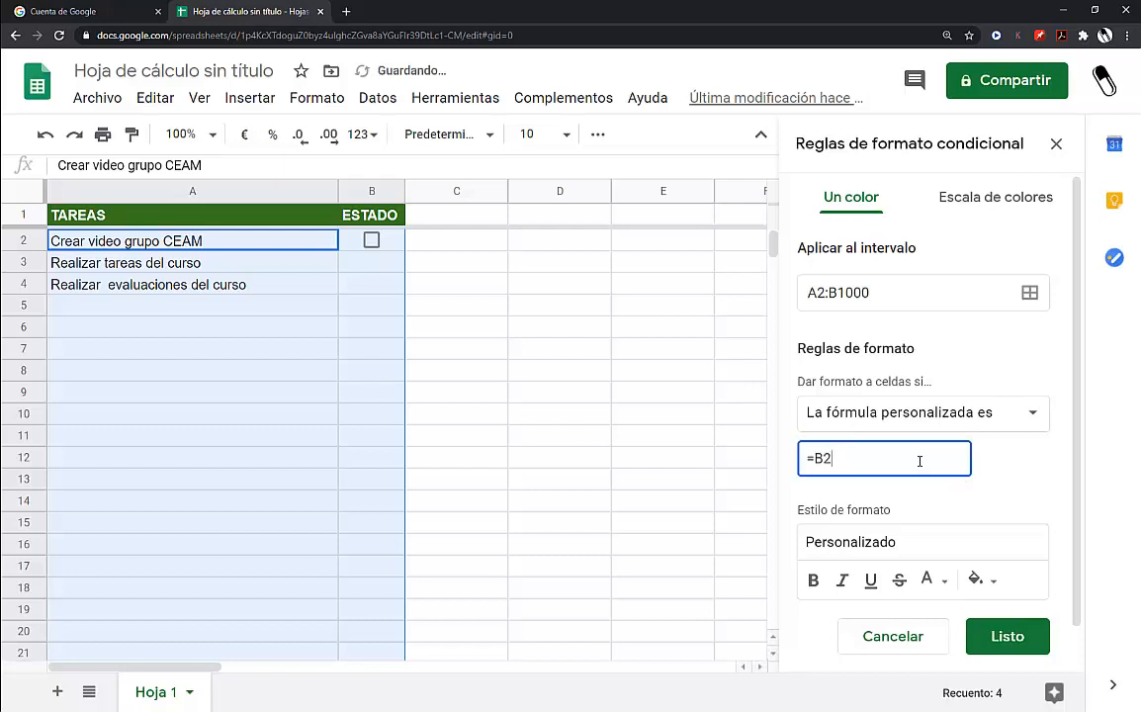
{"action": "type", "text": "=\""}
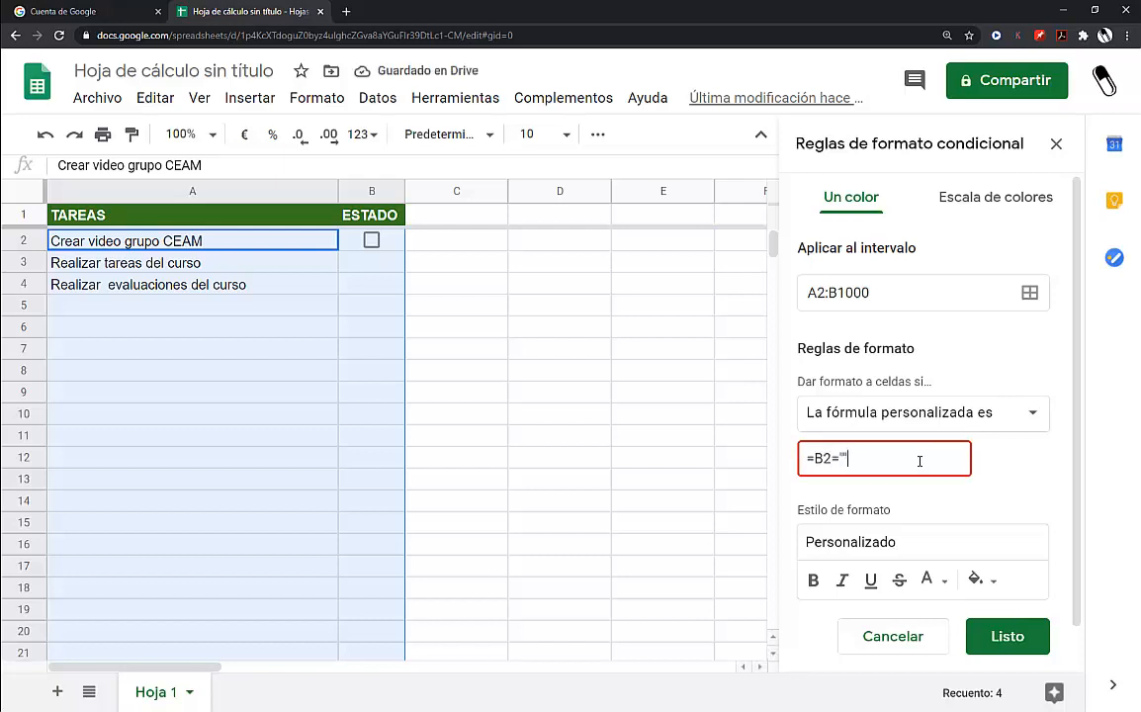
{"action": "type", "text": "\""}
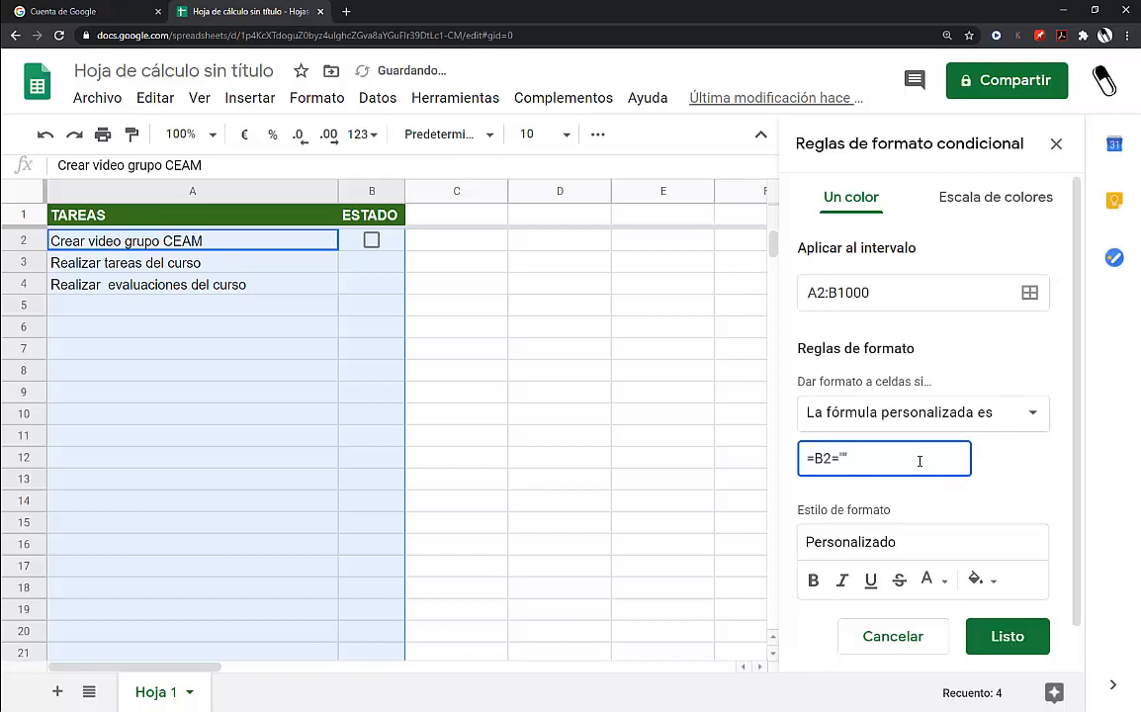
{"action": "key", "text": "Left"}
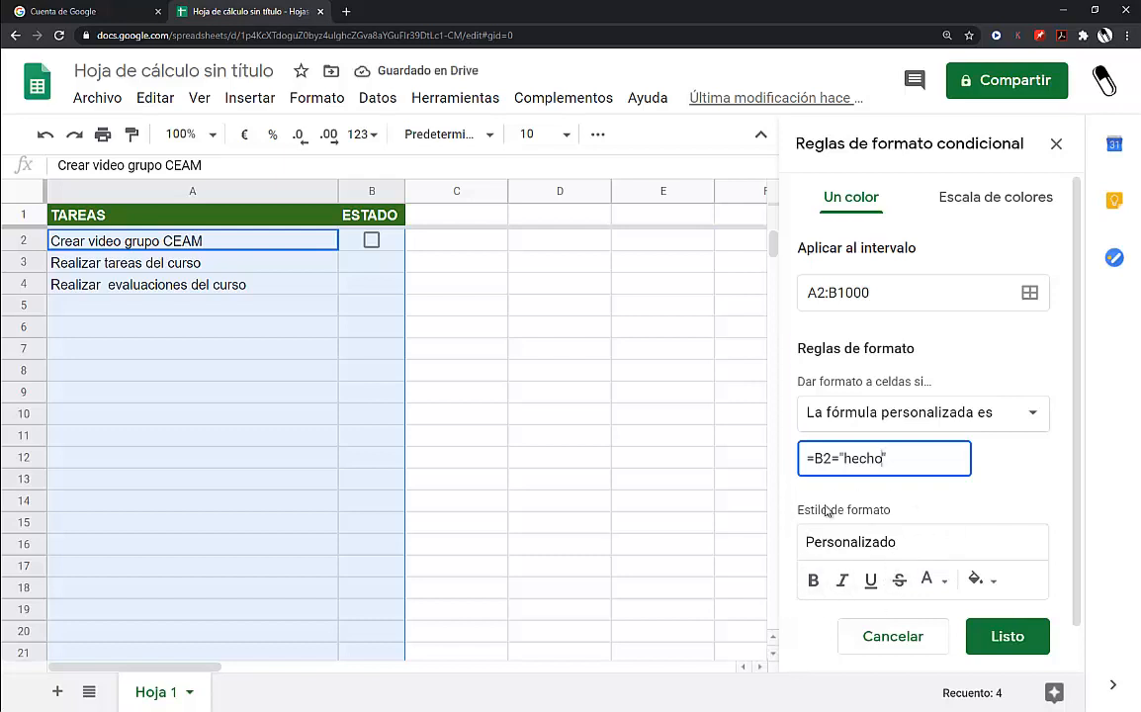
Step: Give the rule's format style grey text with strikethrough and save the rule
{"action": "left_click", "coordinate": [945, 581]}
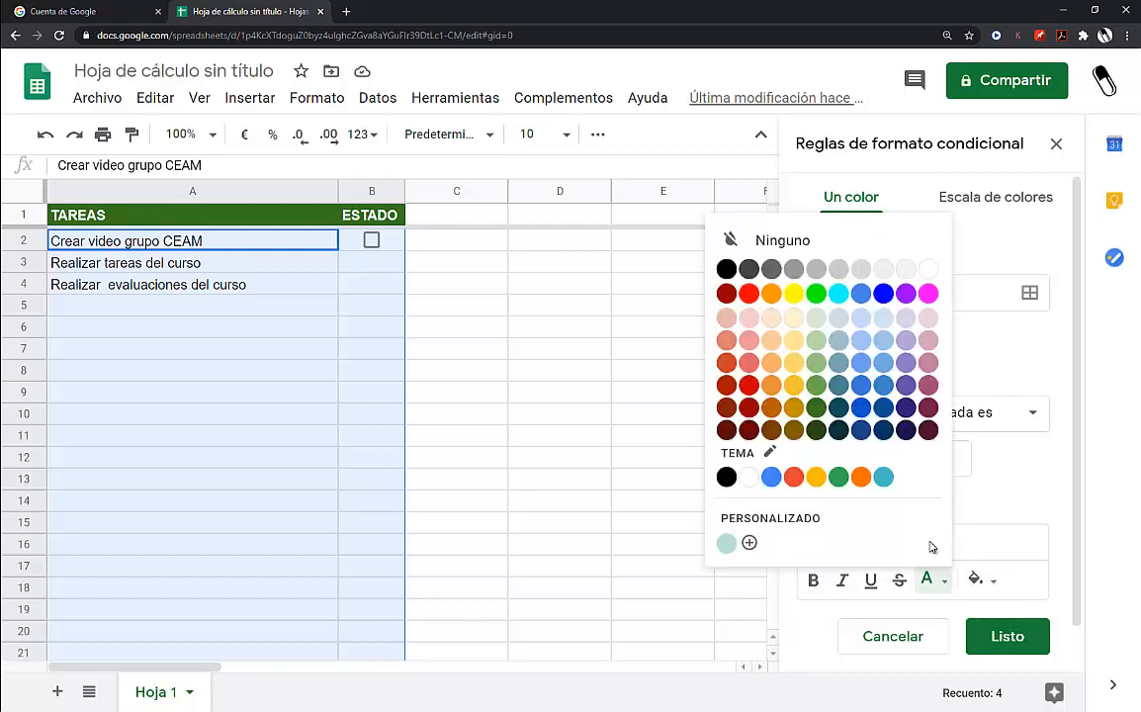
{"action": "left_click", "coordinate": [814, 270]}
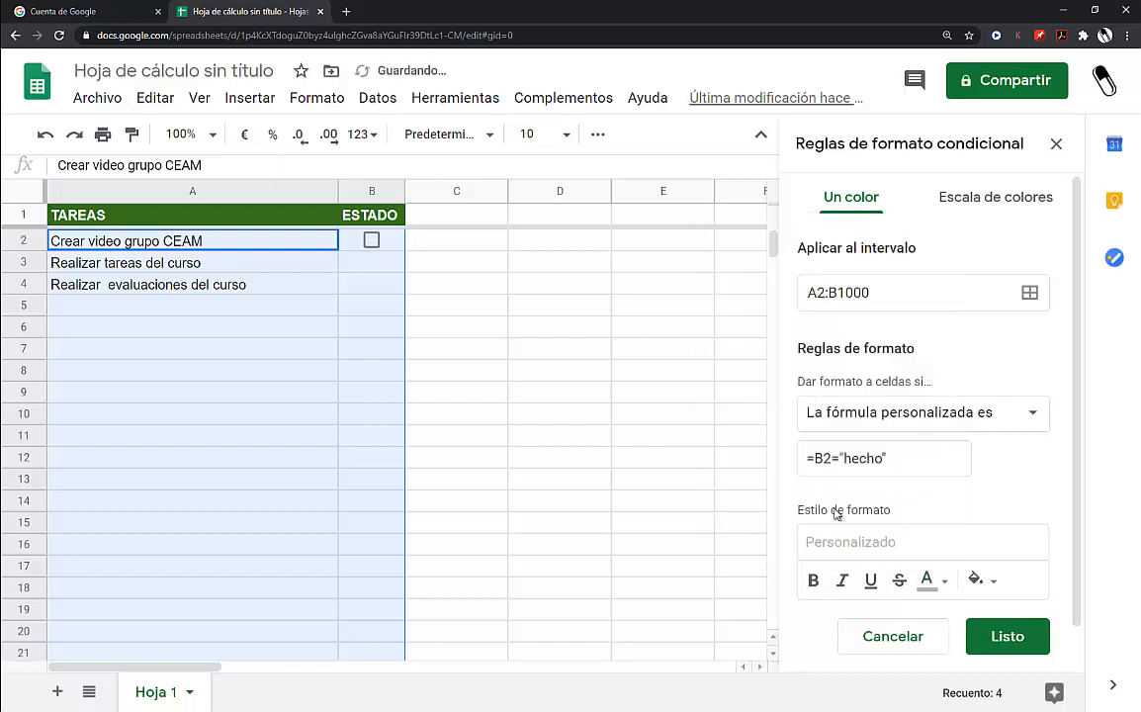
{"action": "left_click", "coordinate": [900, 582]}
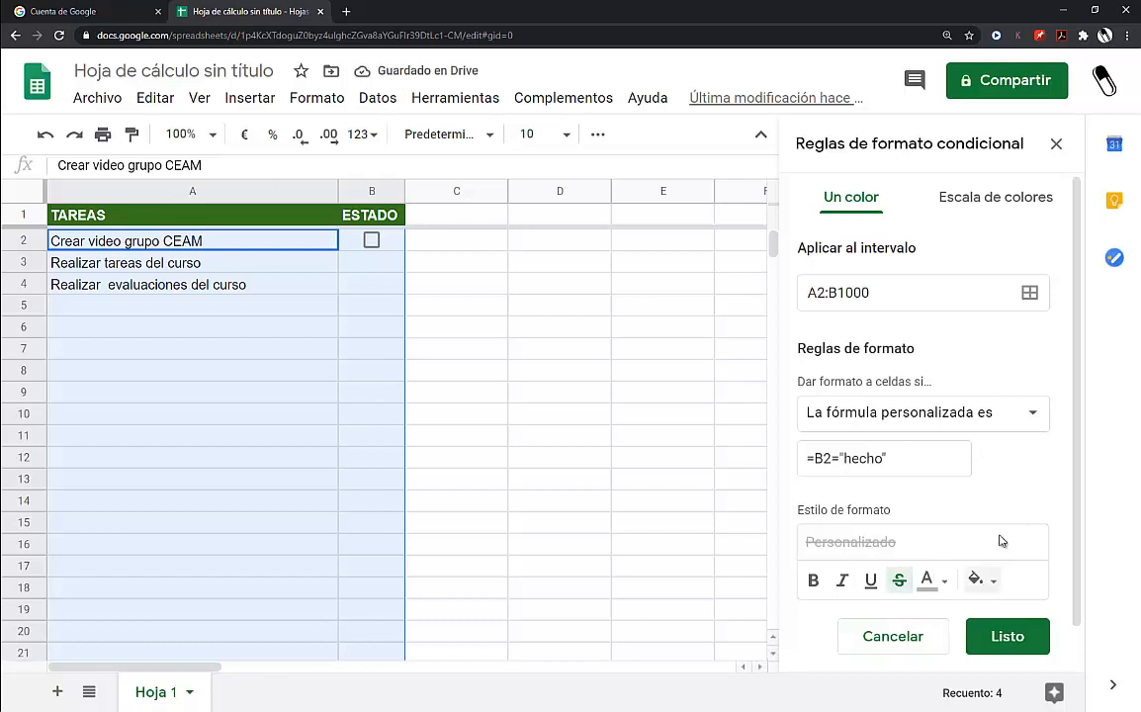
{"action": "left_click", "coordinate": [1007, 638]}
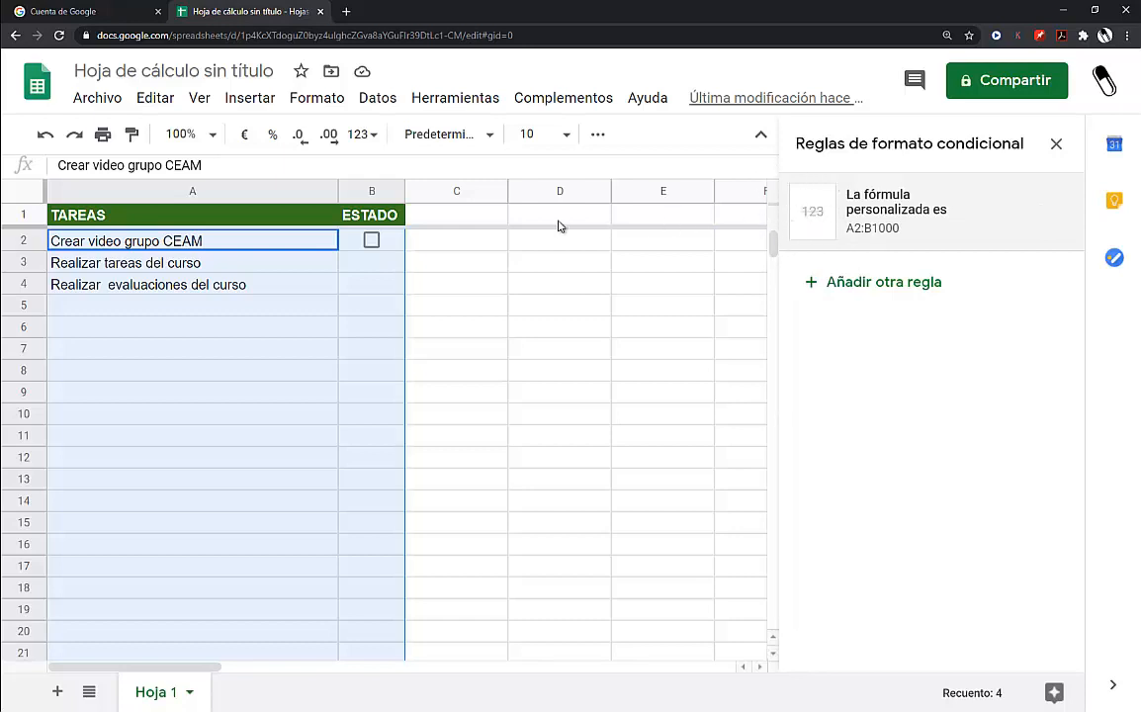
Step: Reopen the custom formula rule and fix its column reference, making the formula =$B2="hecho"
{"action": "left_click", "coordinate": [803, 223]}
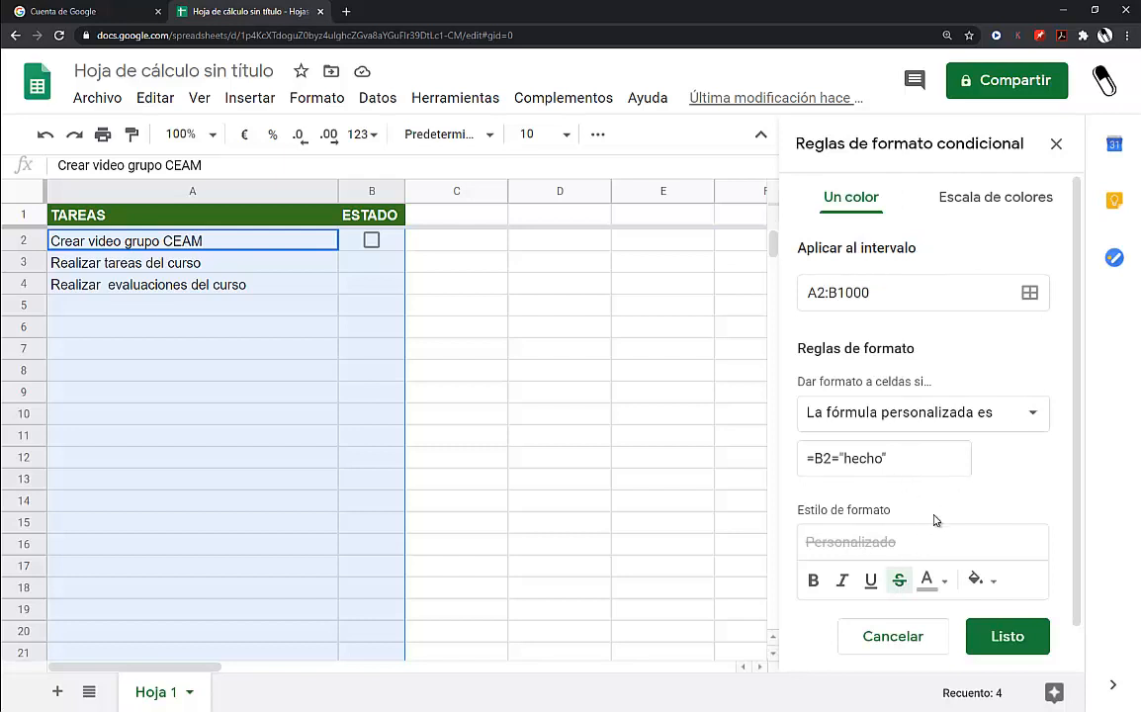
{"action": "left_click", "coordinate": [820, 458]}
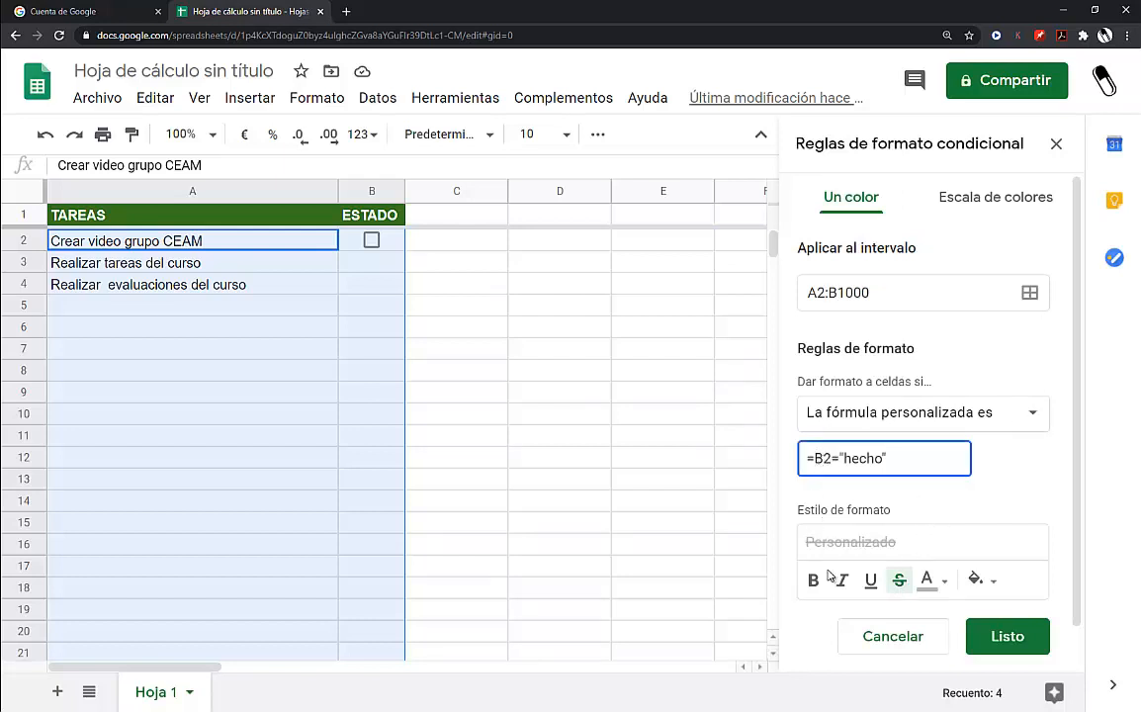
{"action": "type", "text": "$"}
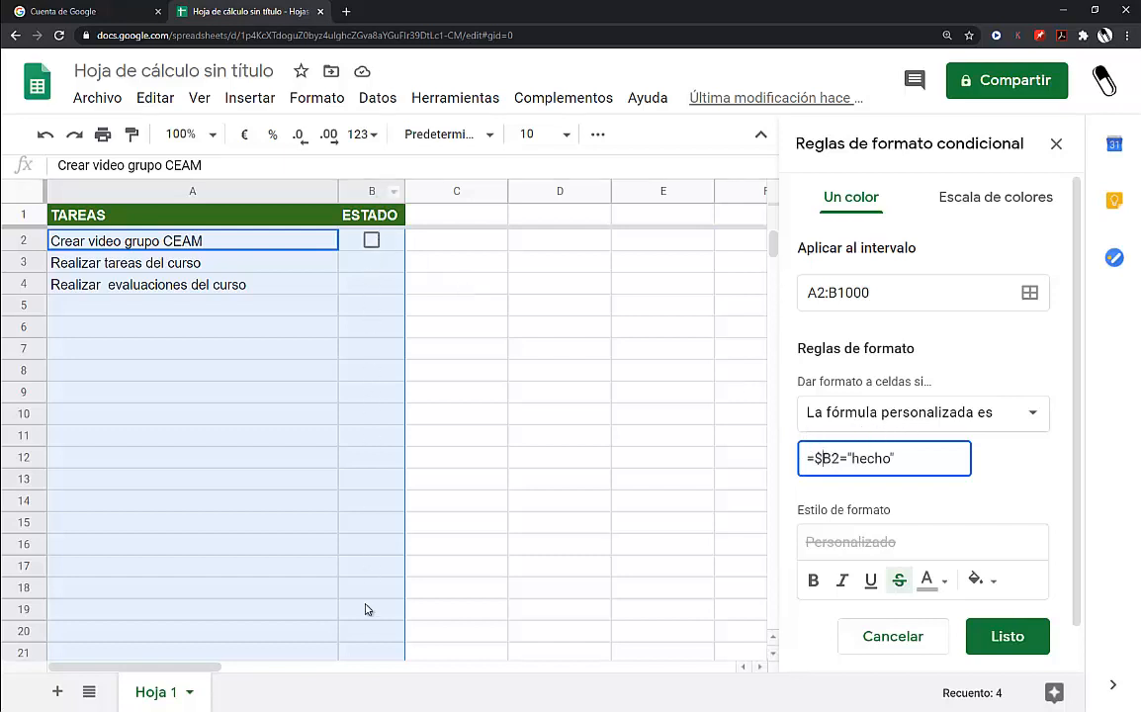
{"action": "left_click", "coordinate": [829, 458]}
{"action": "type", "text": "$"}
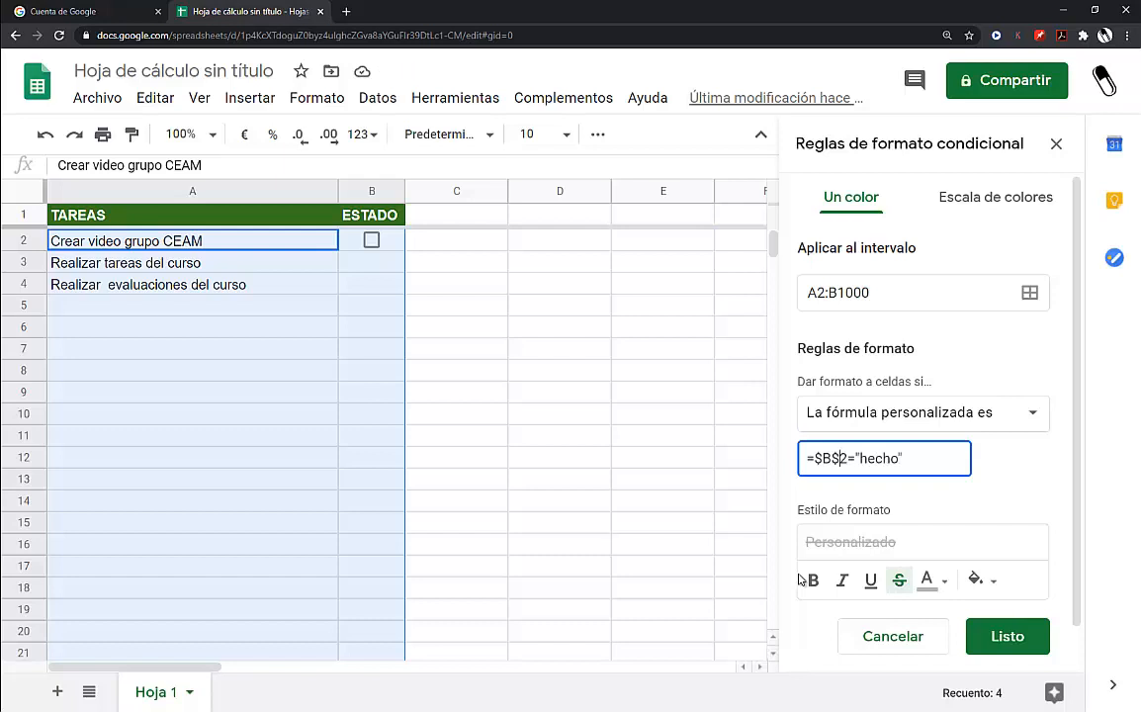
{"action": "key", "text": "BackSpace"}
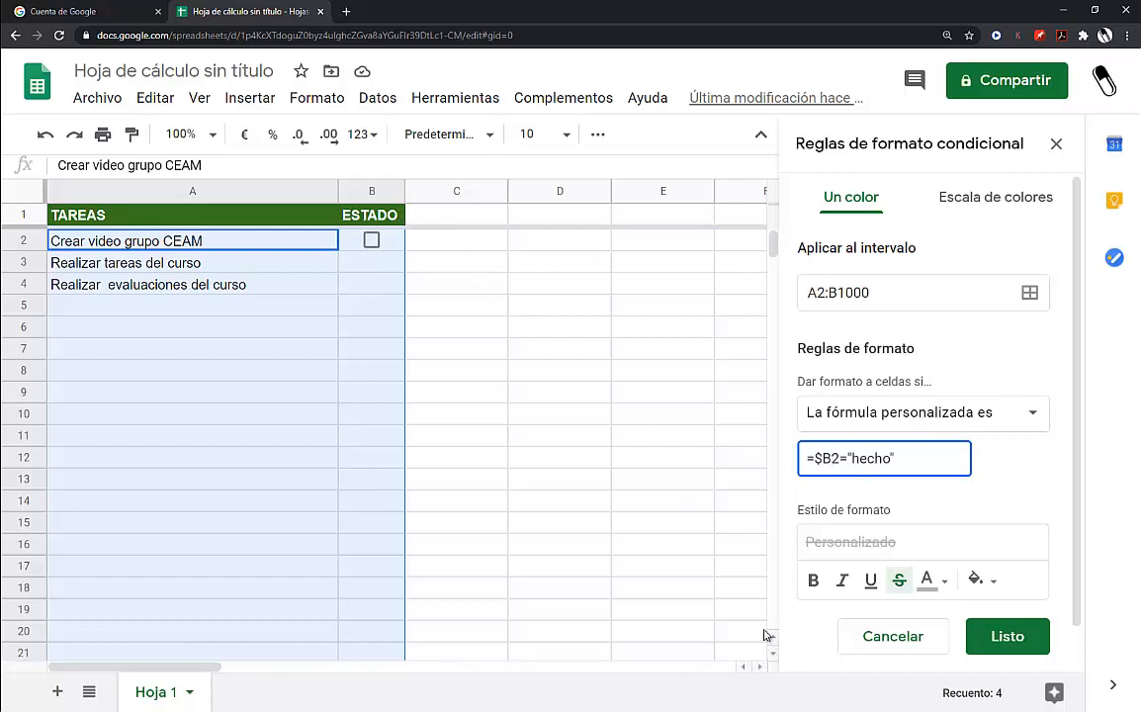
Step: Save the edited rule, and tick and untick the B2 checkbox to test the formatting
{"action": "left_click", "coordinate": [1008, 637]}
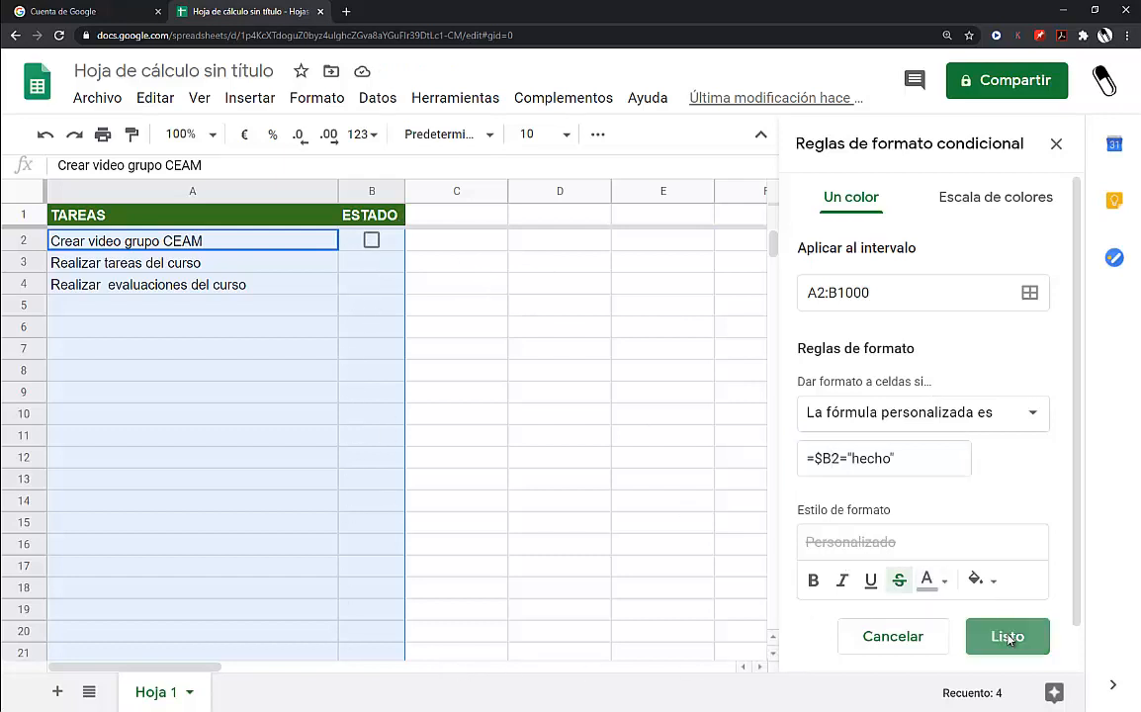
{"action": "left_click", "coordinate": [510, 331]}
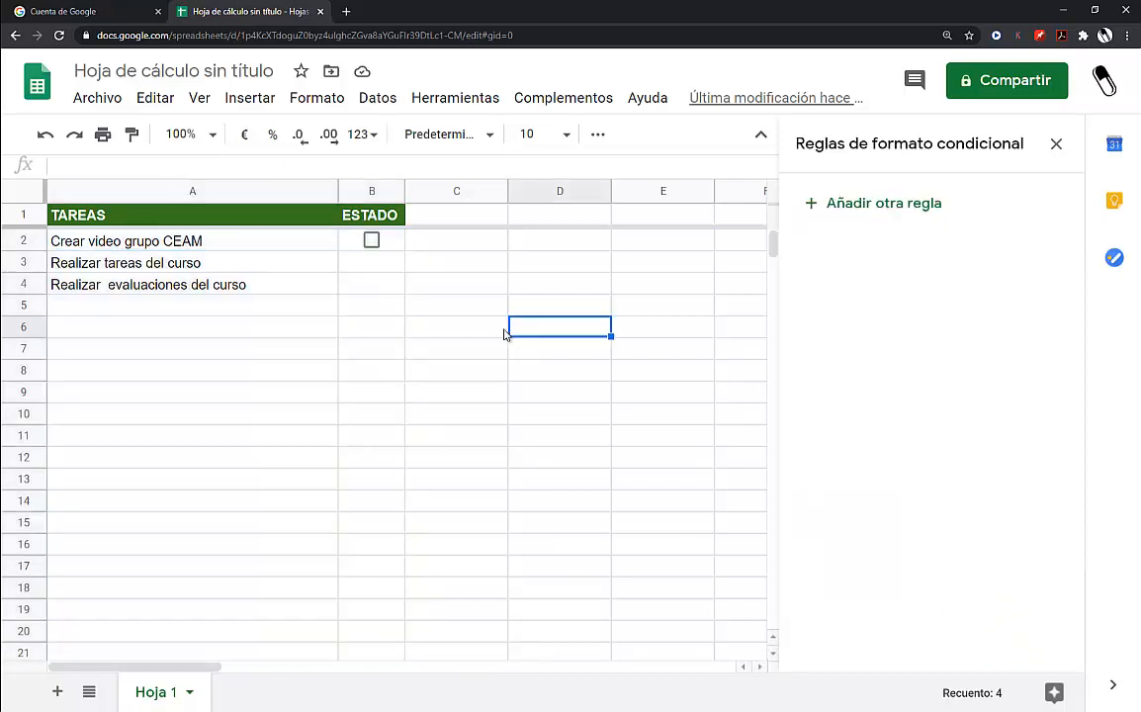
{"action": "left_click", "coordinate": [373, 244]}
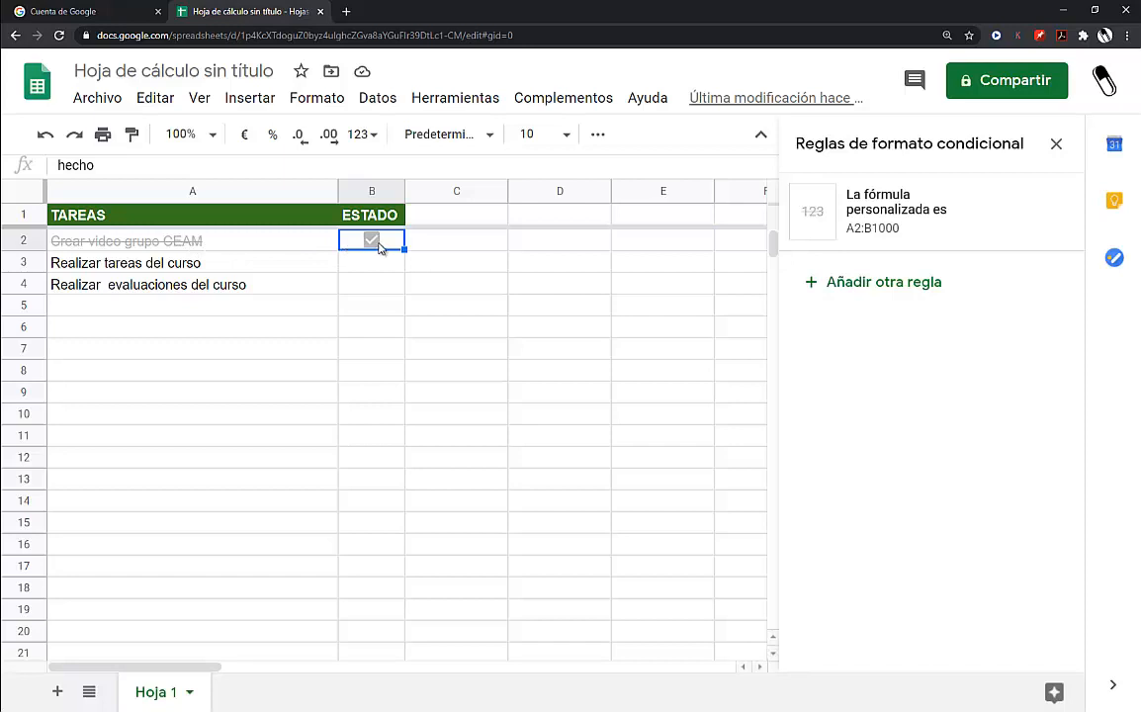
{"action": "key", "text": "space"}
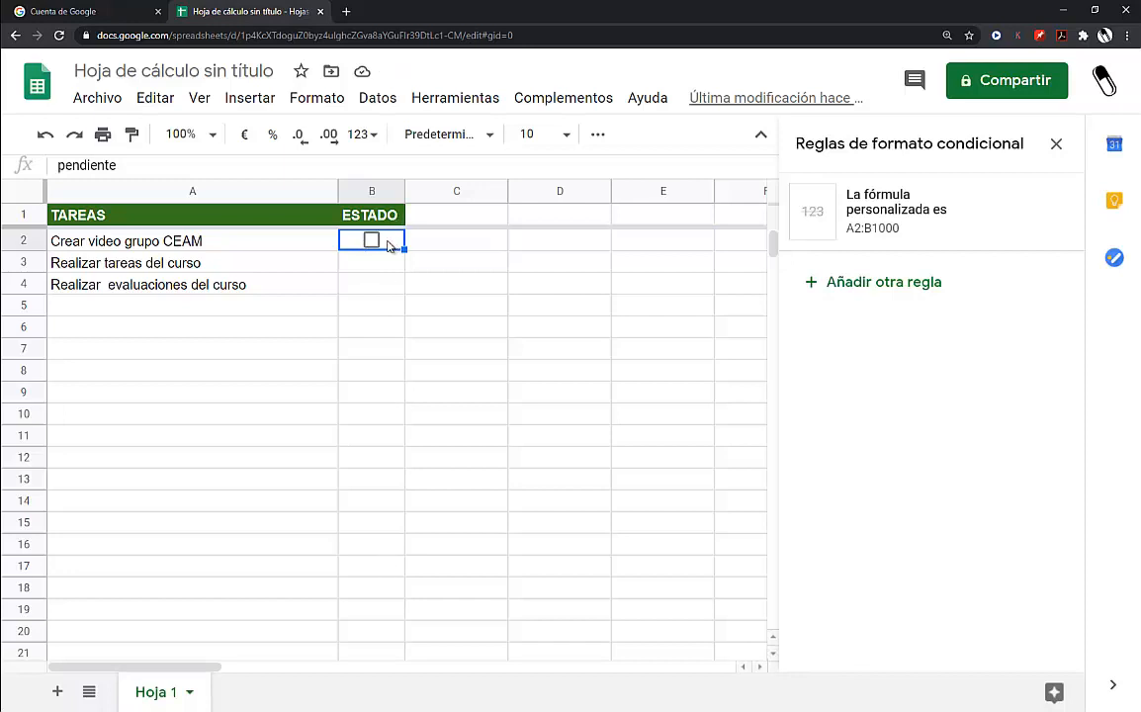
Step: Copy the unticked B2 checkbox to the whole status column down to B1000
{"action": "key", "text": "ctrl+c"}
{"action": "key", "text": "ctrl+shift+Down"}
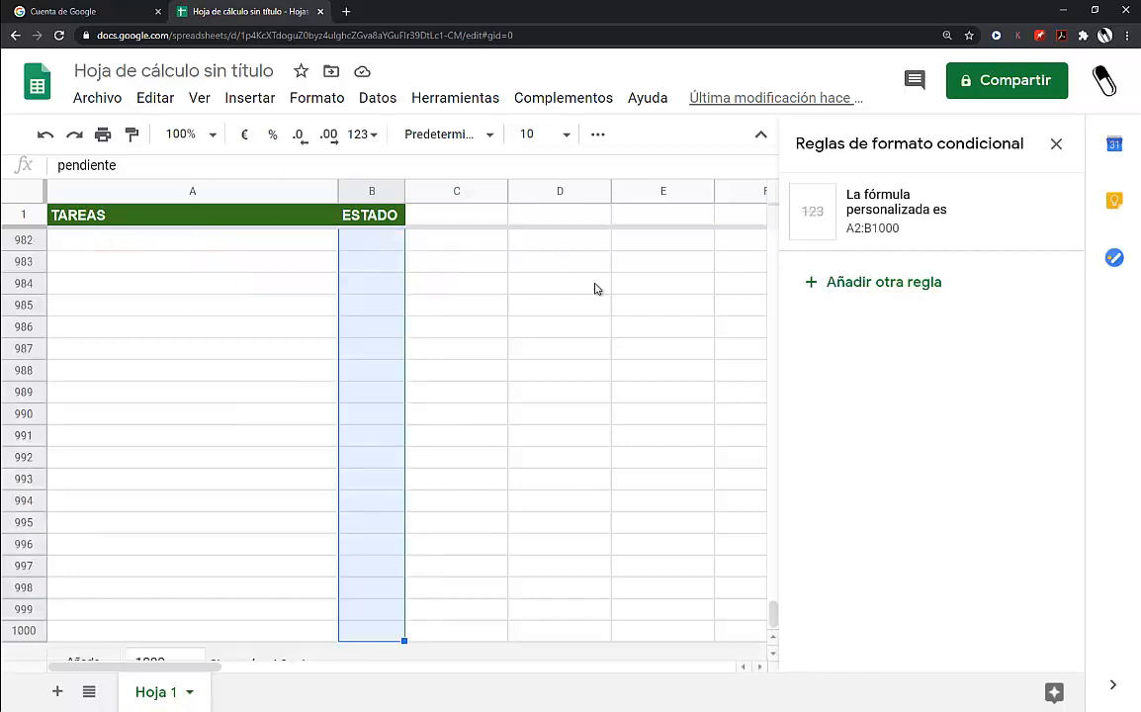
{"action": "left_click_drag", "start_coordinate": [771, 615], "coordinate": [781, 648]}
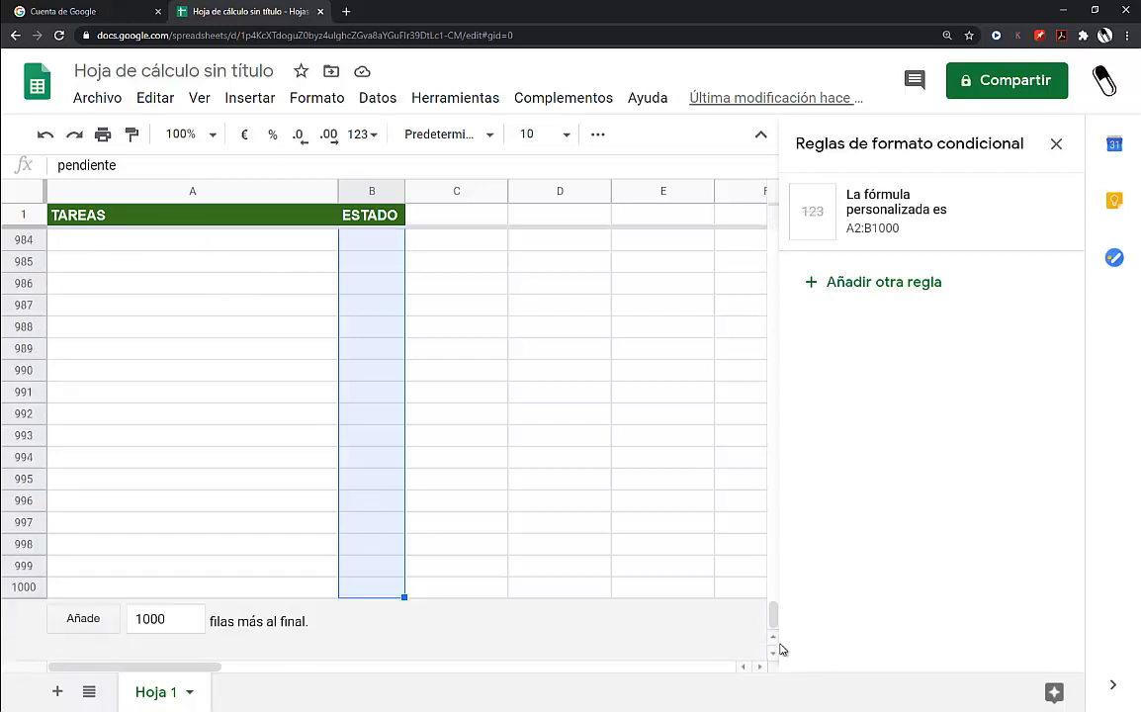
{"action": "key", "text": "ctrl+v"}
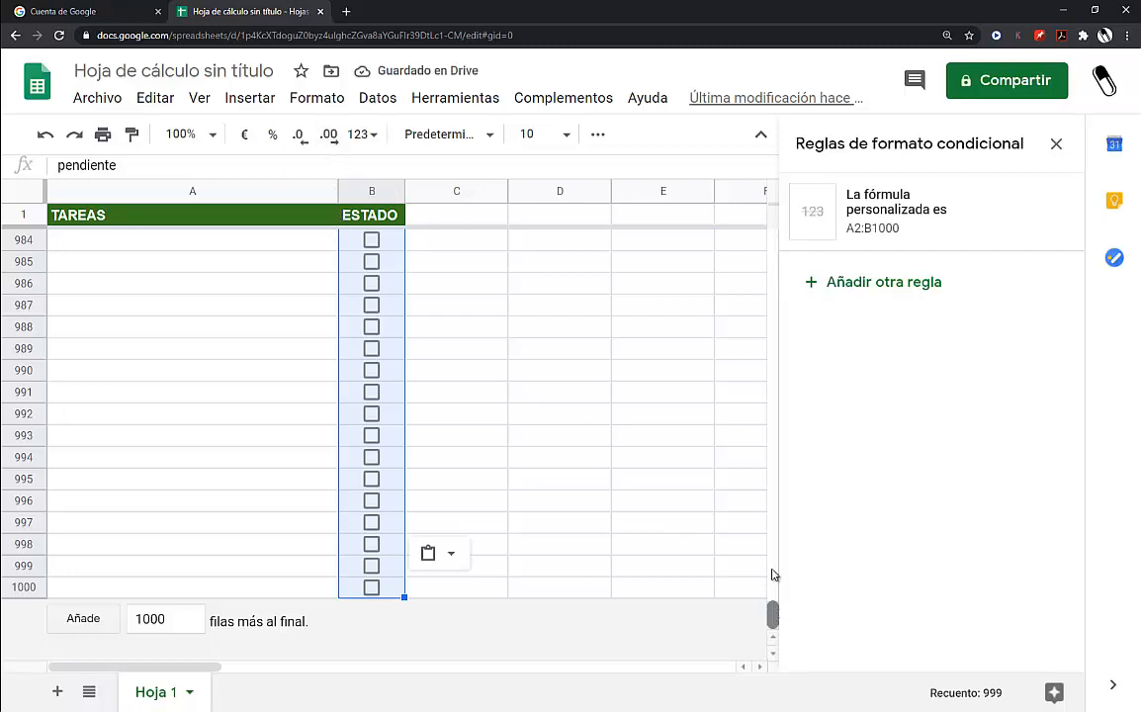
Step: Tick the checkboxes in B2 and B3 to mark the first two tasks as done
{"action": "left_click_drag", "start_coordinate": [776, 614], "coordinate": [594, 199]}
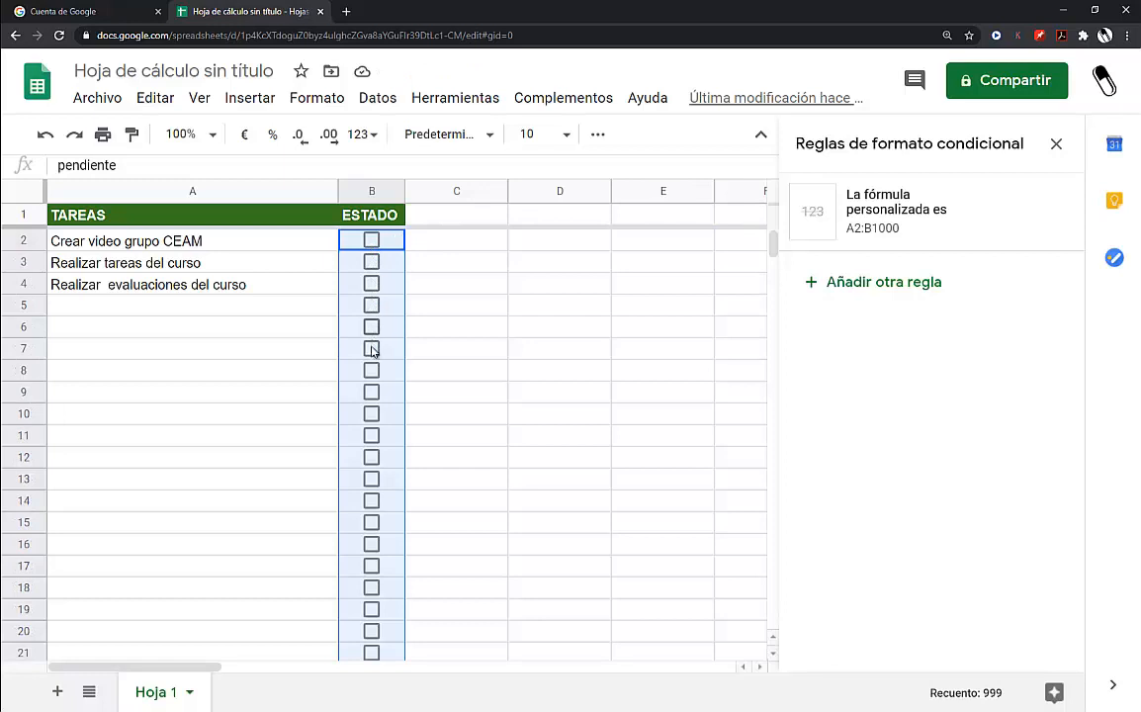
{"action": "left_click", "coordinate": [423, 245]}
{"action": "left_click", "coordinate": [370, 240]}
{"action": "left_click", "coordinate": [371, 263]}
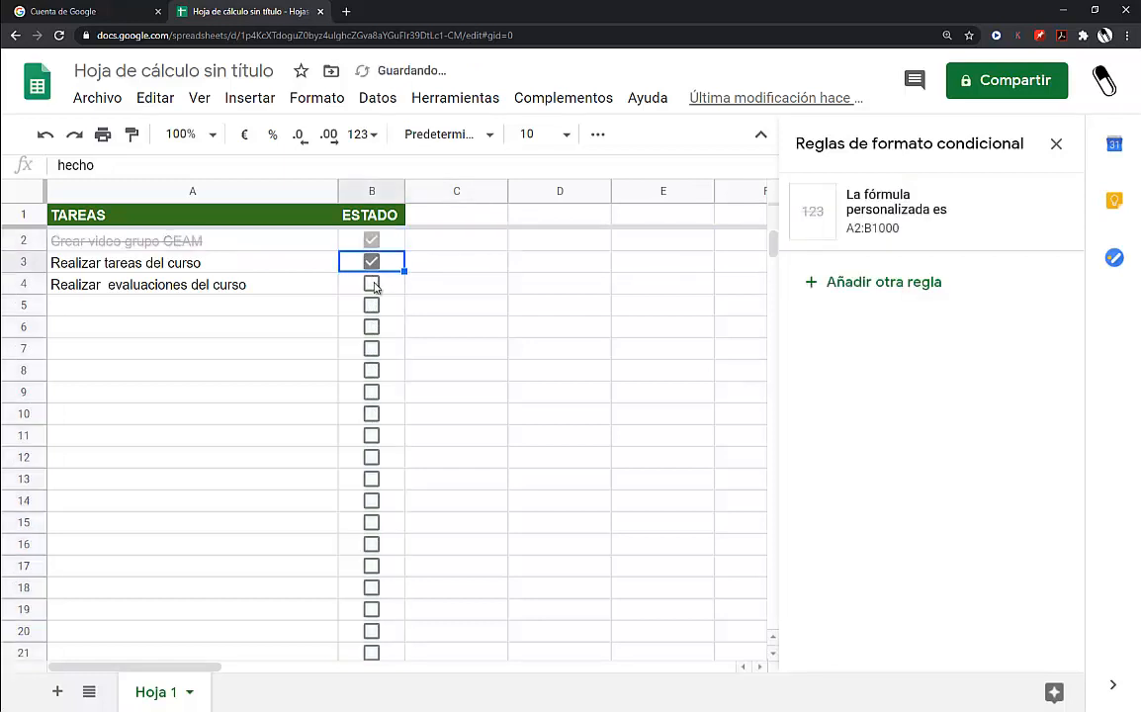
Step: Tick the third task's checkbox, reset the checkboxes in B2:B4 to unticked, and close the conditional formatting rules
{"action": "left_click", "coordinate": [371, 284]}
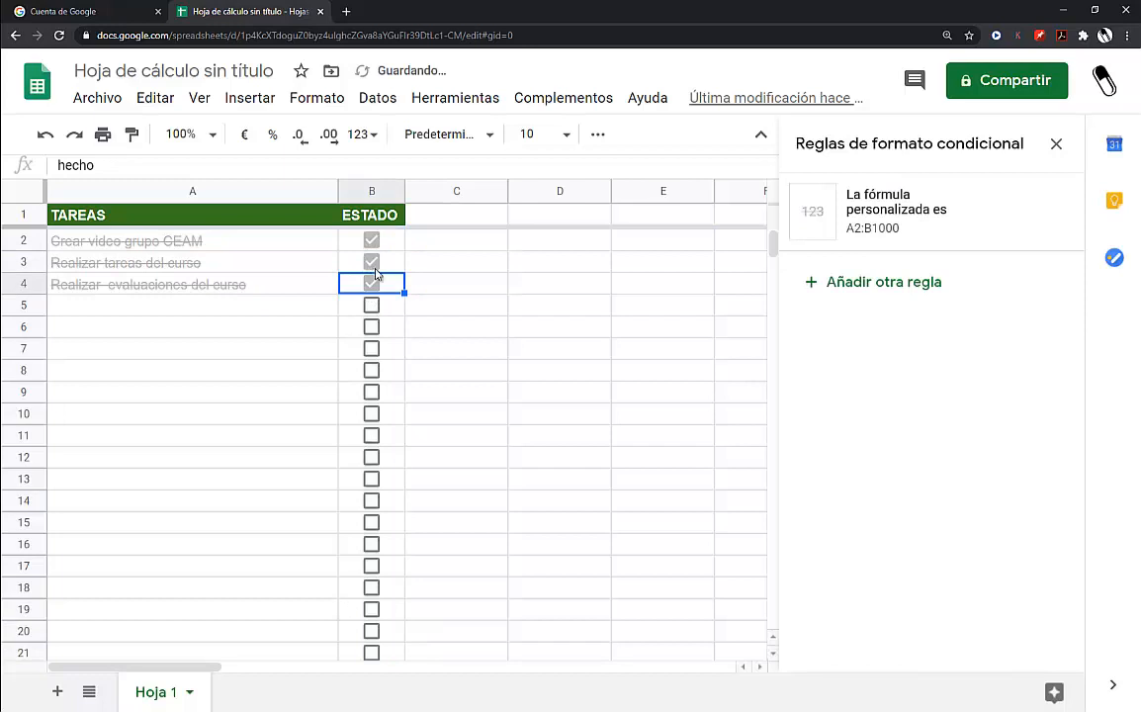
{"action": "key", "text": "space"}
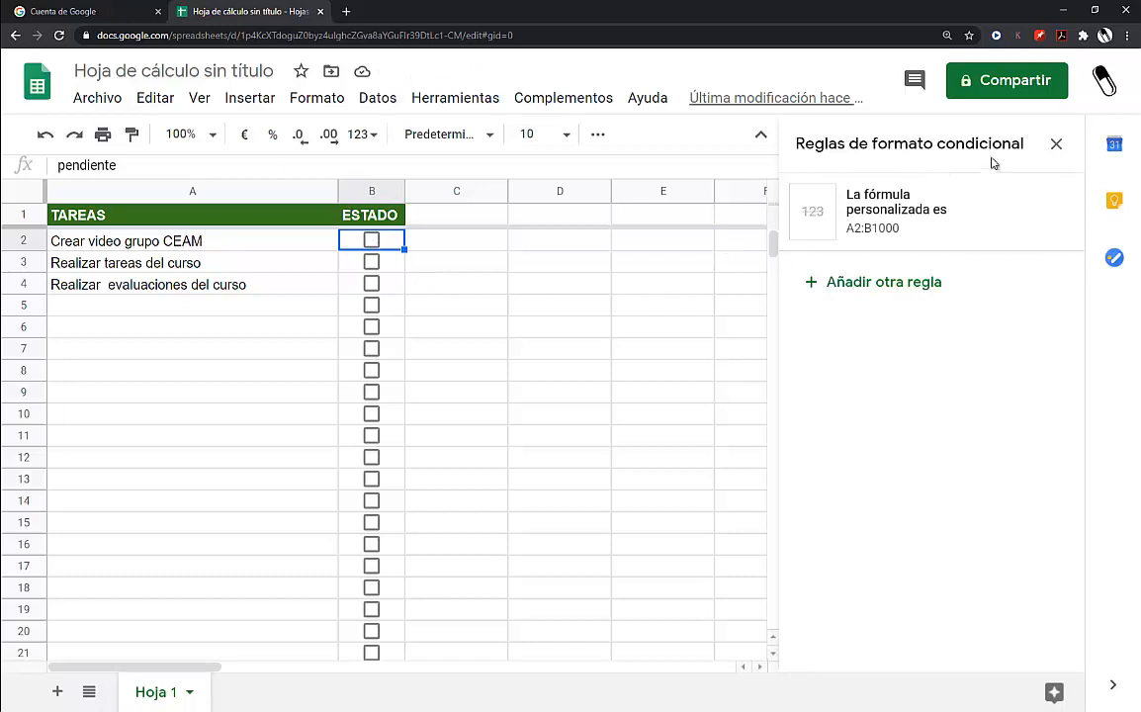
{"action": "left_click", "coordinate": [1056, 146]}
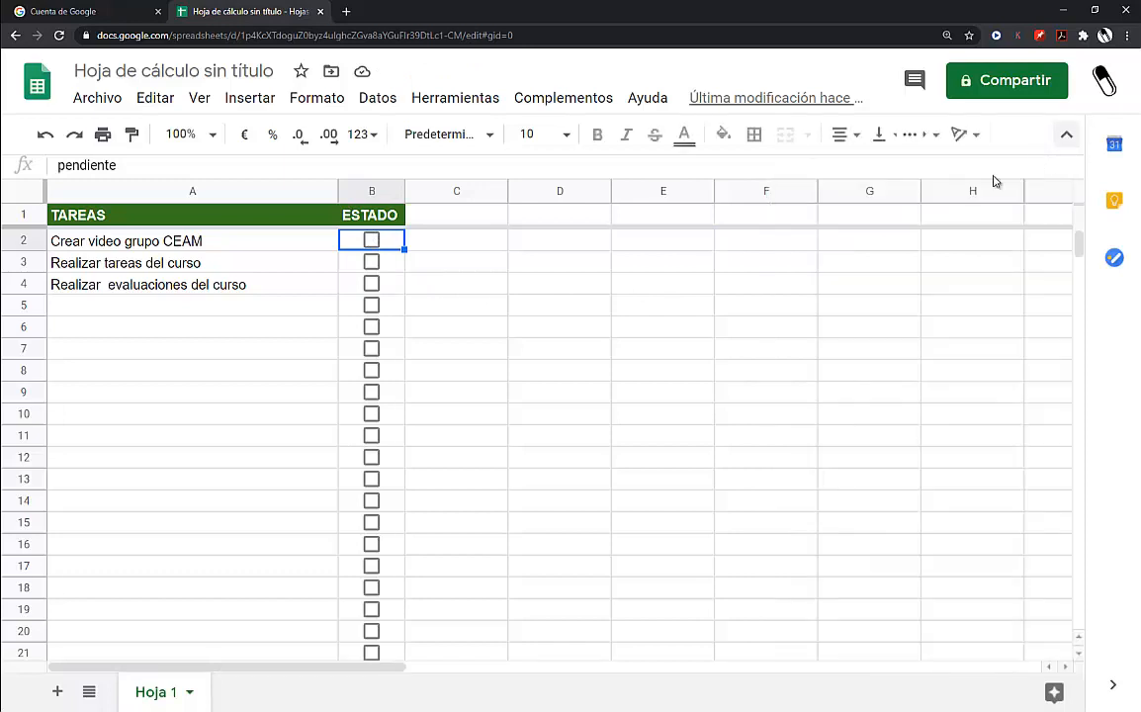
Step: Add the column headers FECHA DE INICIO in C1 and RESPONSABLE in D1
{"action": "left_click", "coordinate": [471, 221]}
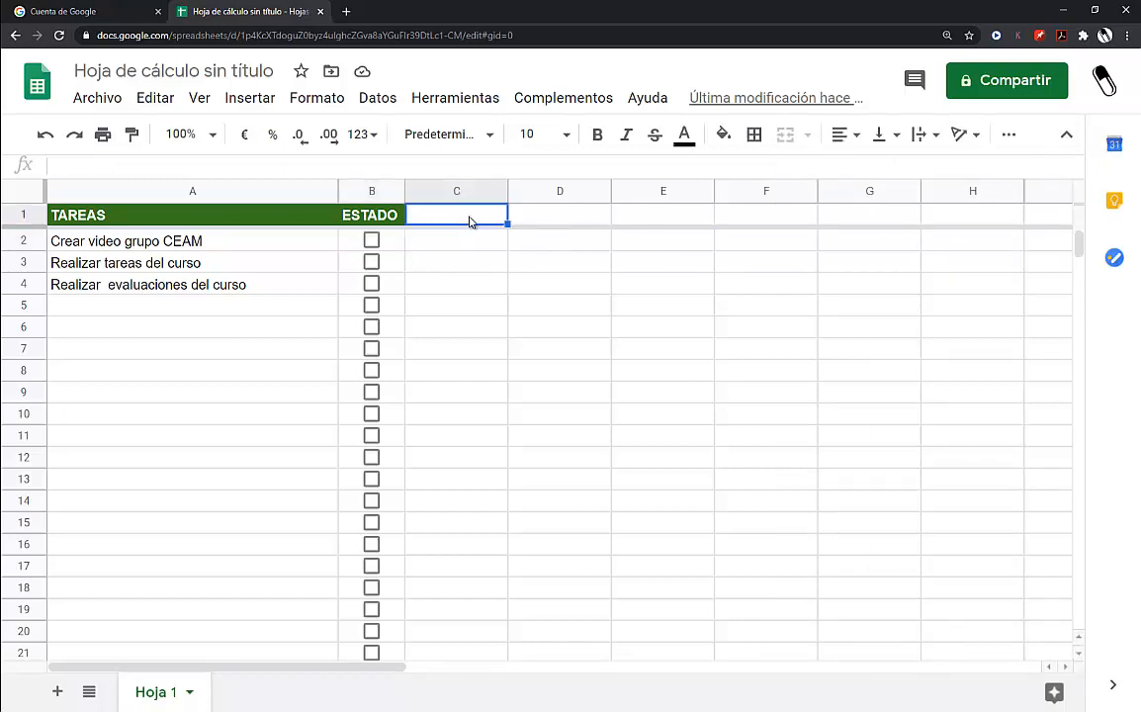
{"action": "type", "text": "Fec"}
{"action": "key", "text": "BackSpace"}
{"action": "key", "text": "BackSpace"}
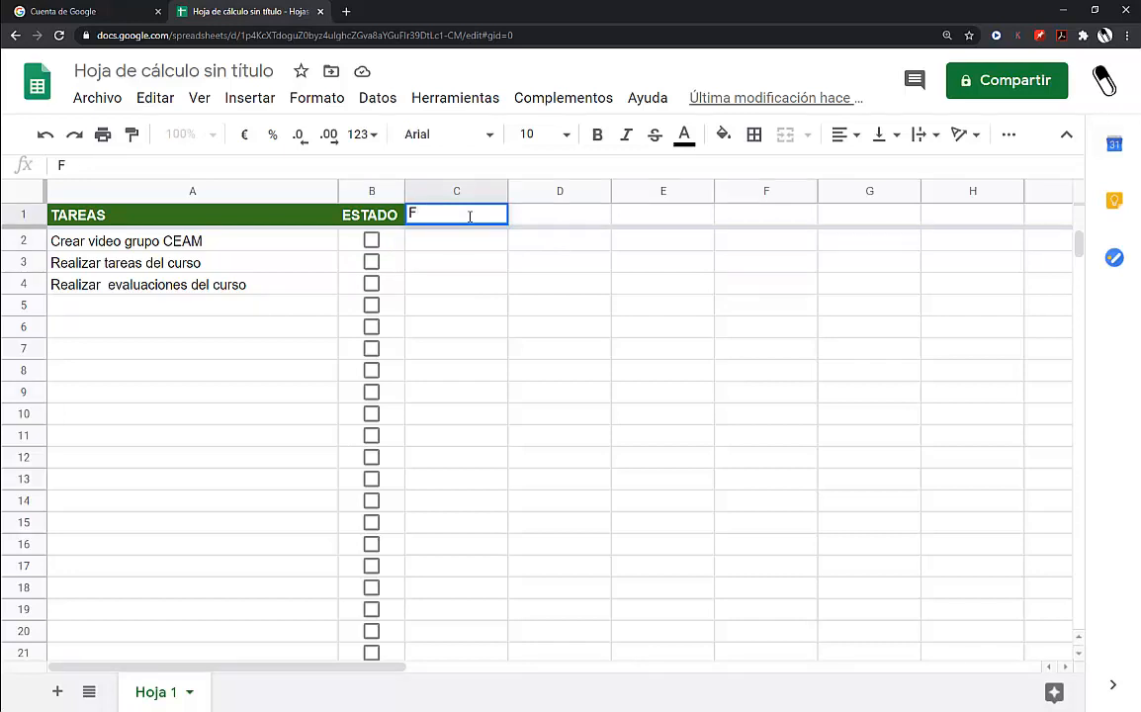
{"action": "type", "text": "ECHA DE "}
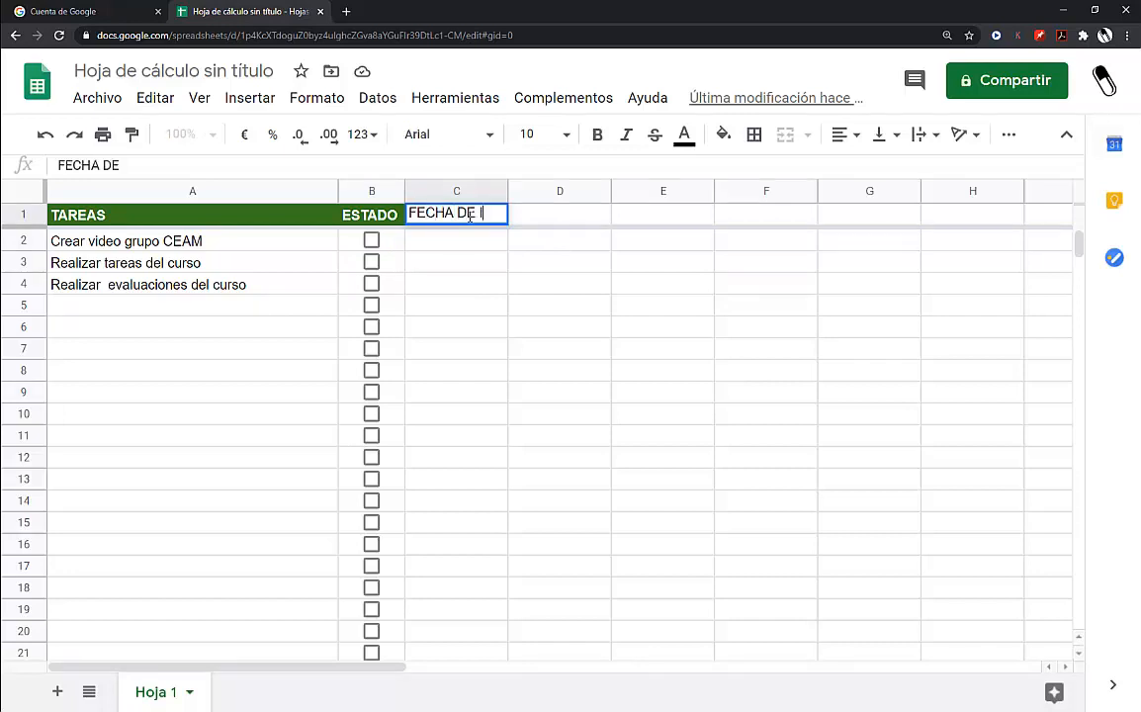
{"action": "type", "text": "INICIO"}
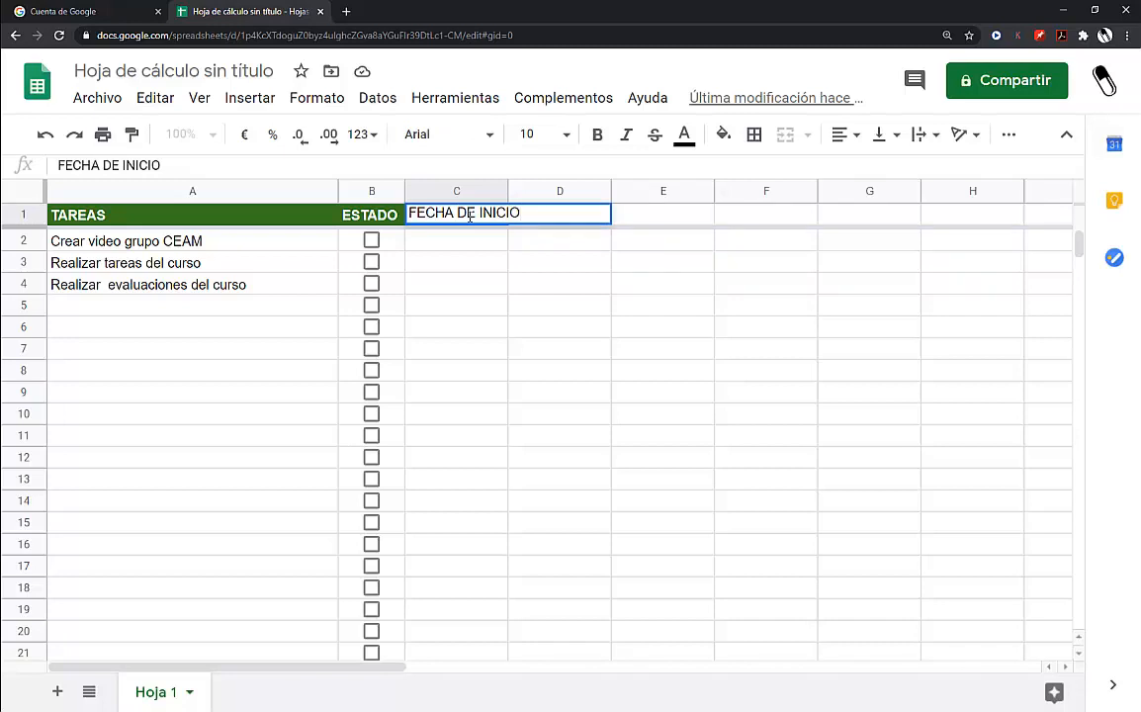
{"action": "key", "text": "Tab"}
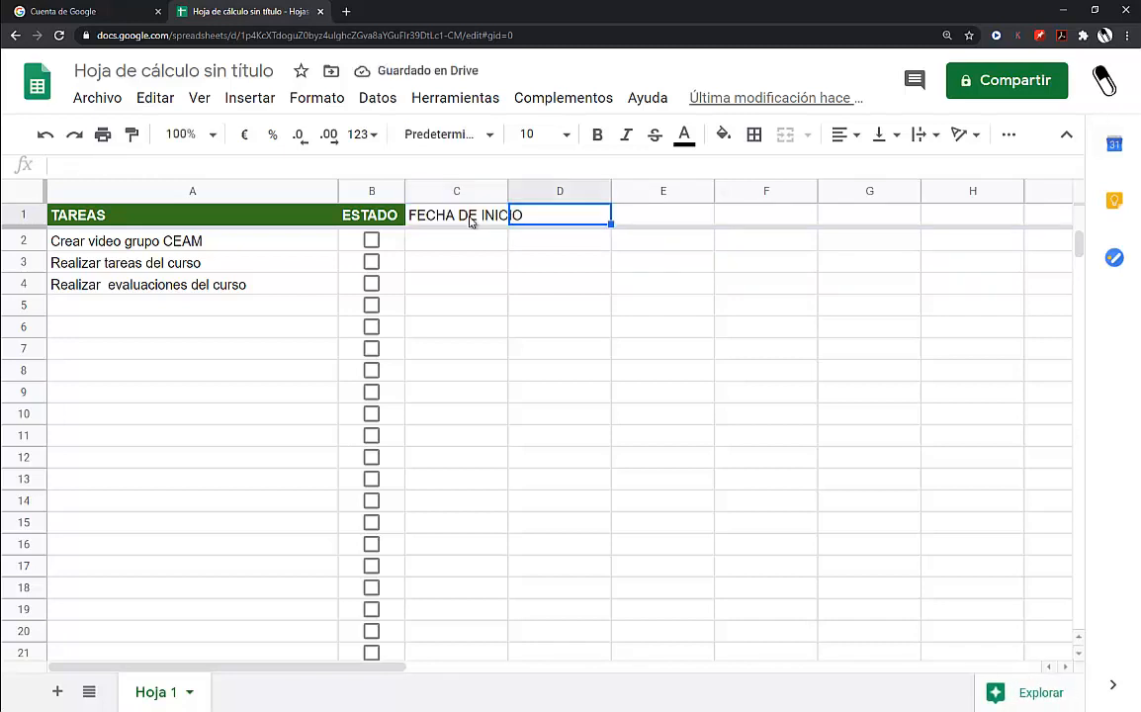
{"action": "type", "text": "RESPO"}
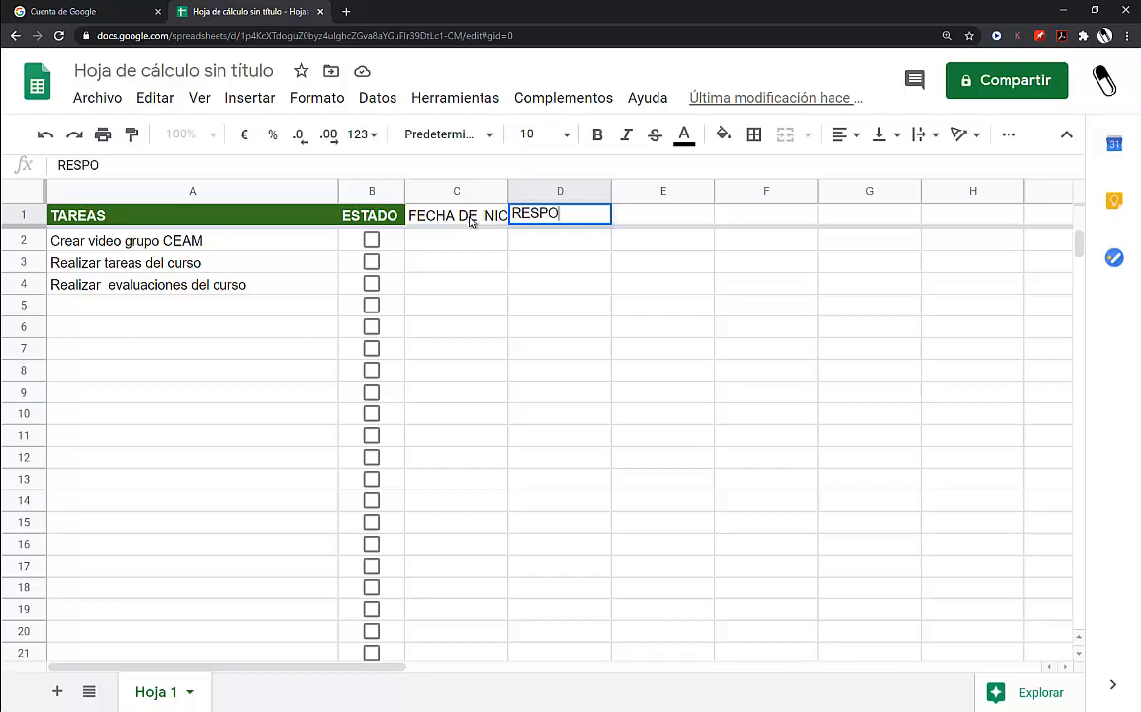
{"action": "type", "text": "NSABLE"}
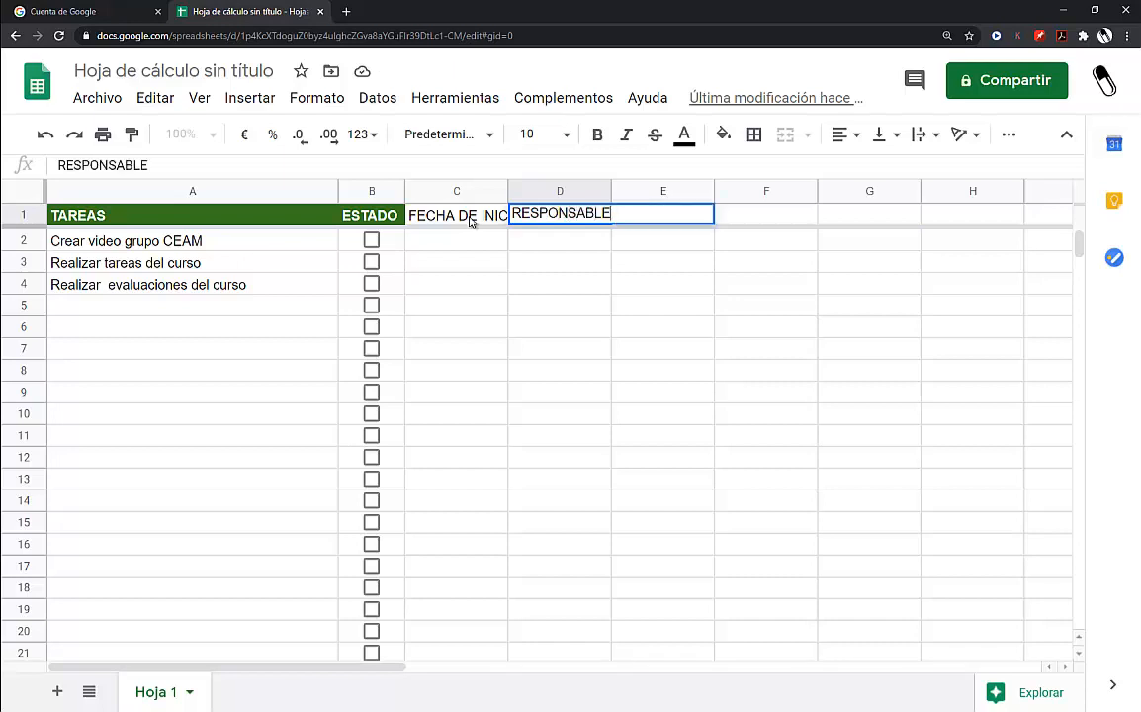
Step: Widen columns C and D so the FECHA DE INICIO and RESPONSABLE headers fit fully
{"action": "left_click_drag", "start_coordinate": [509, 188], "coordinate": [557, 188]}
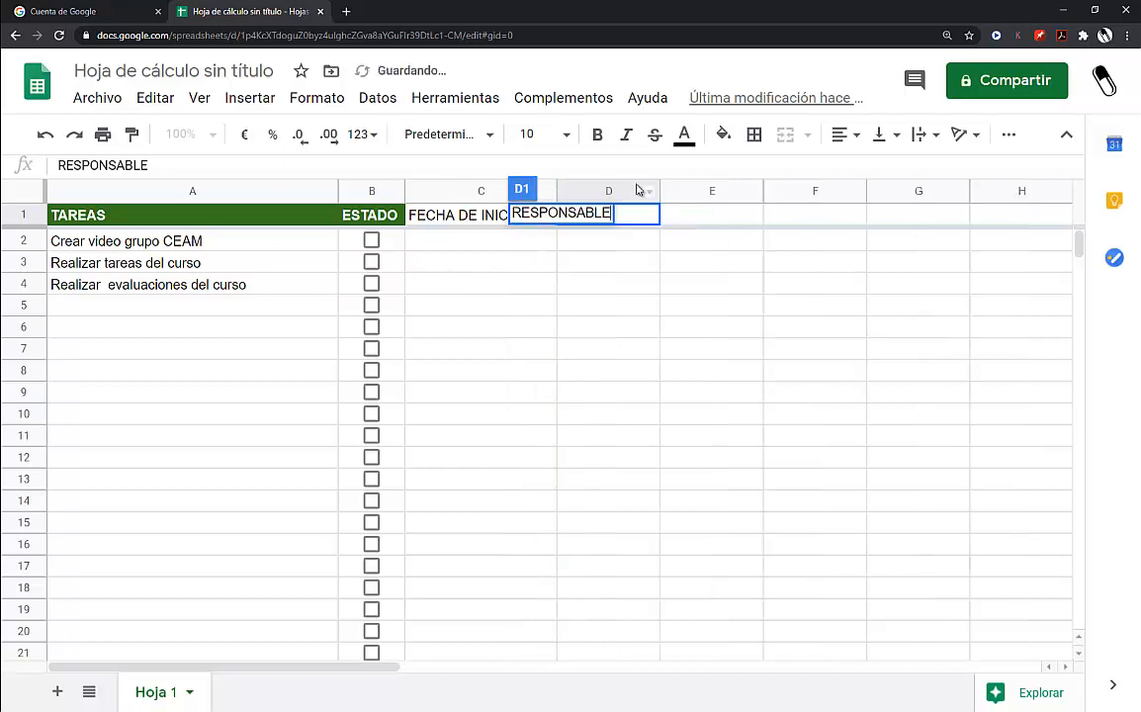
{"action": "left_click", "coordinate": [697, 193]}
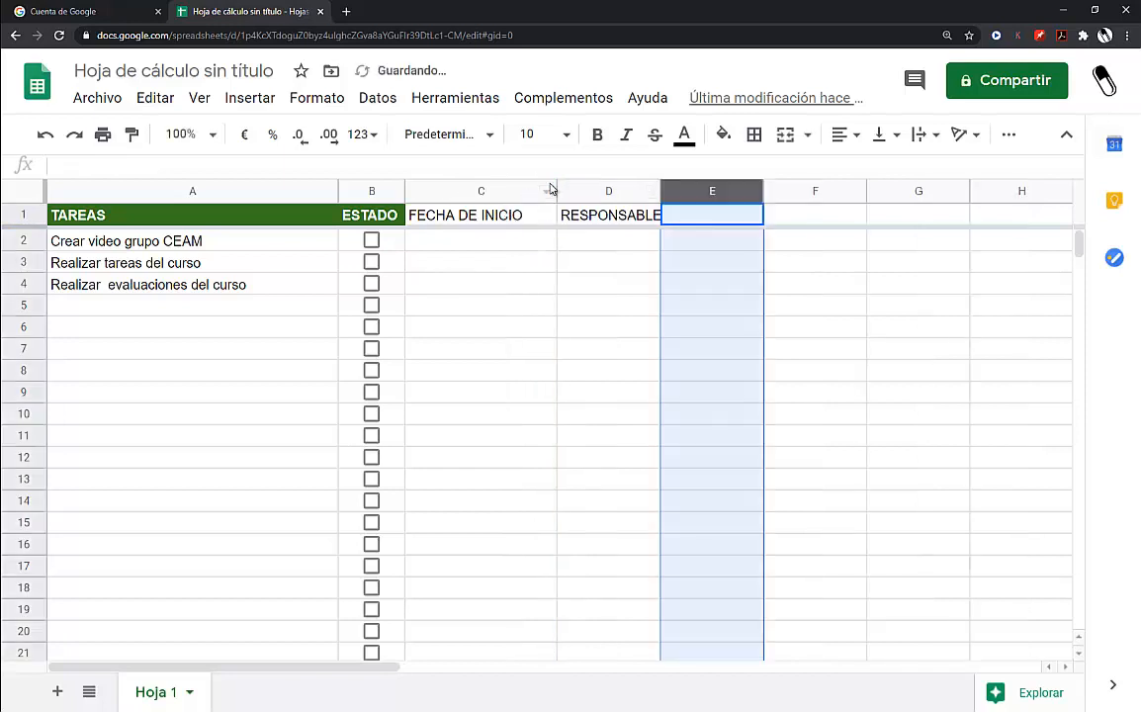
{"action": "left_click_drag", "start_coordinate": [551, 185], "coordinate": [543, 188]}
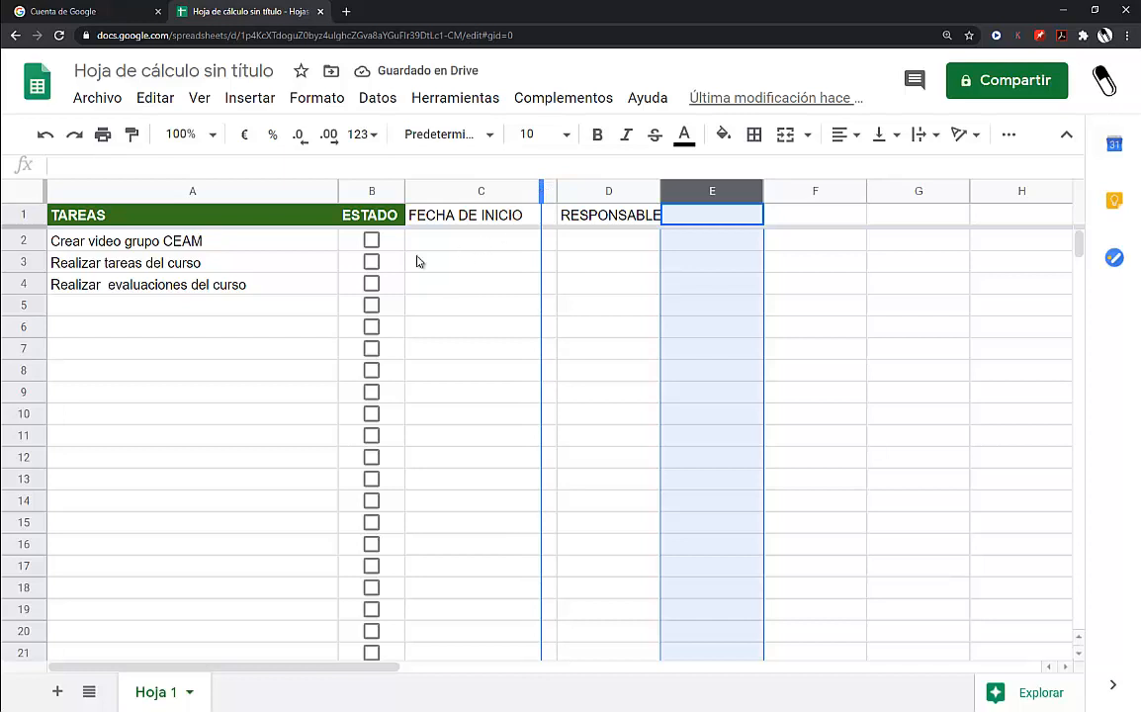
{"action": "left_click", "coordinate": [595, 219]}
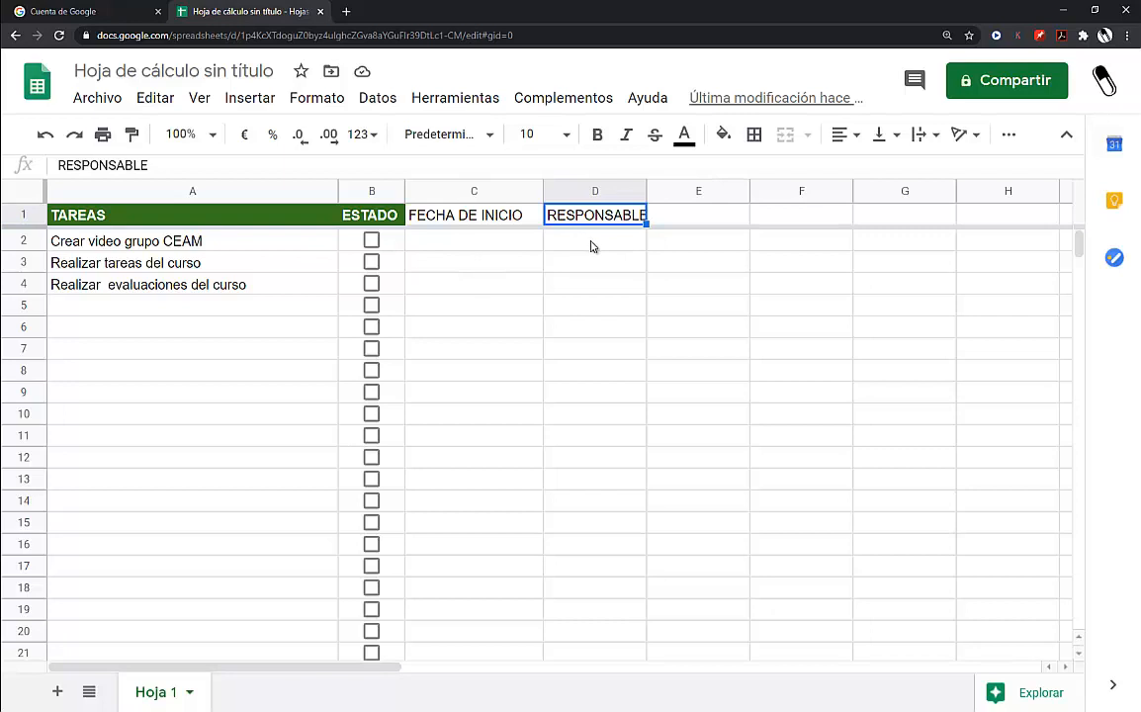
{"action": "left_click_drag", "start_coordinate": [660, 190], "coordinate": [671, 190]}
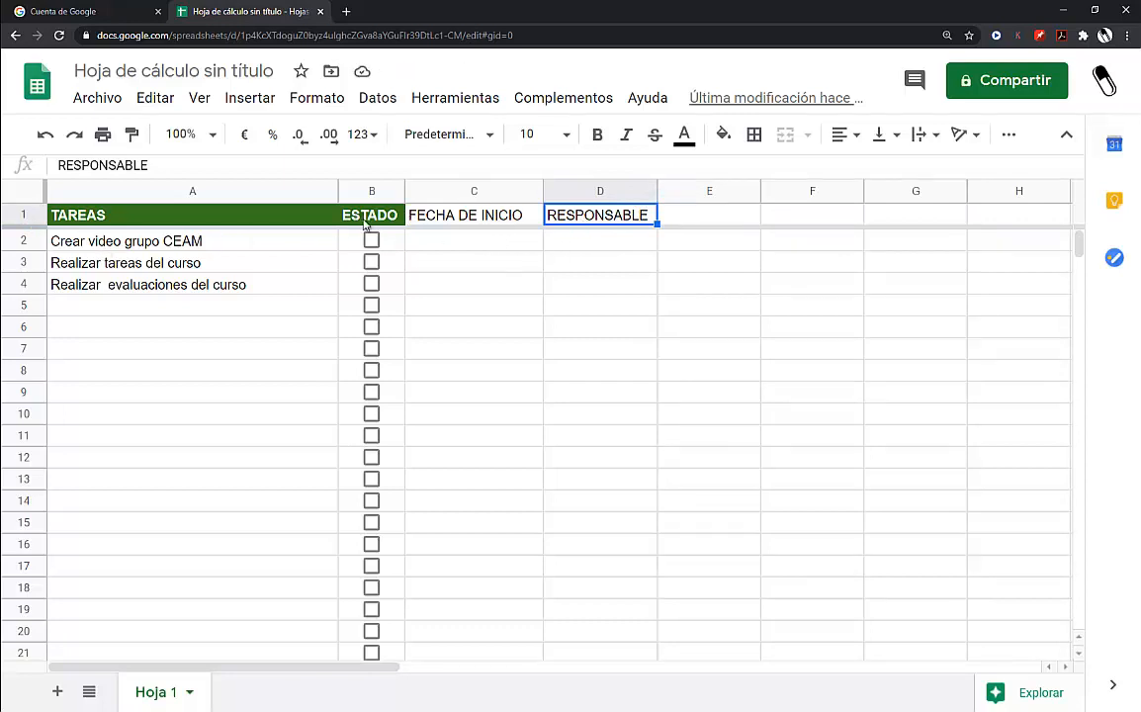
Step: Copy the green bold header format from A1 to the new headers in C1:D1
{"action": "left_click", "coordinate": [269, 216]}
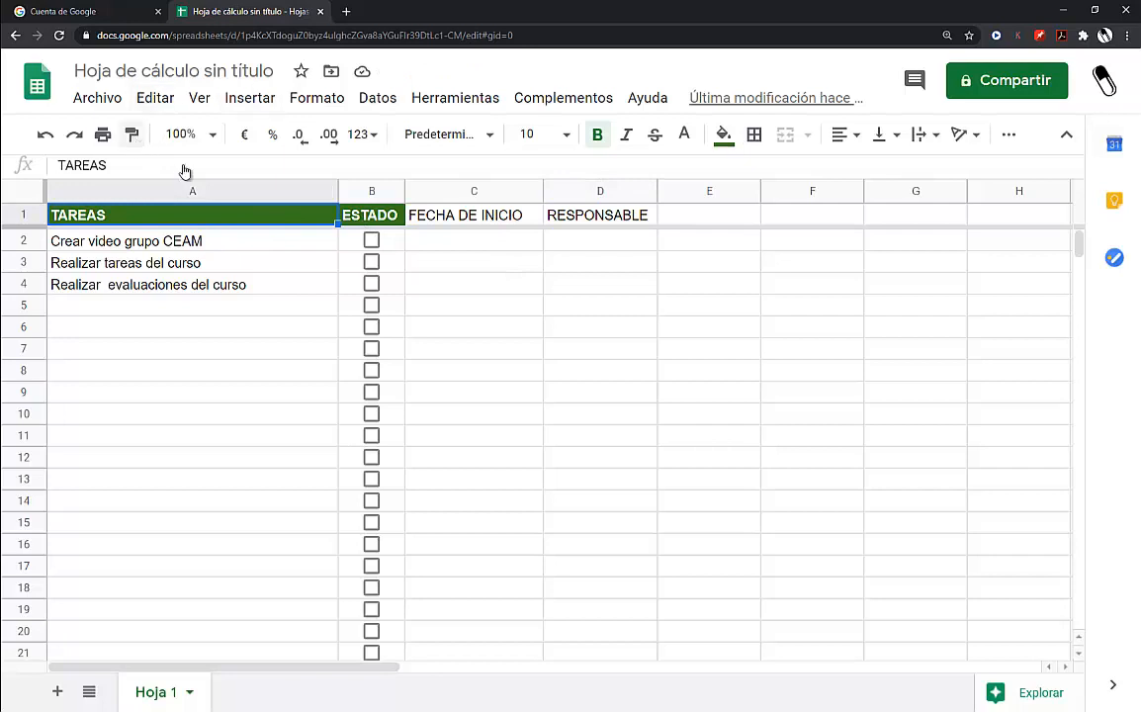
{"action": "left_click", "coordinate": [132, 136]}
{"action": "left_click_drag", "start_coordinate": [529, 220], "coordinate": [585, 221]}
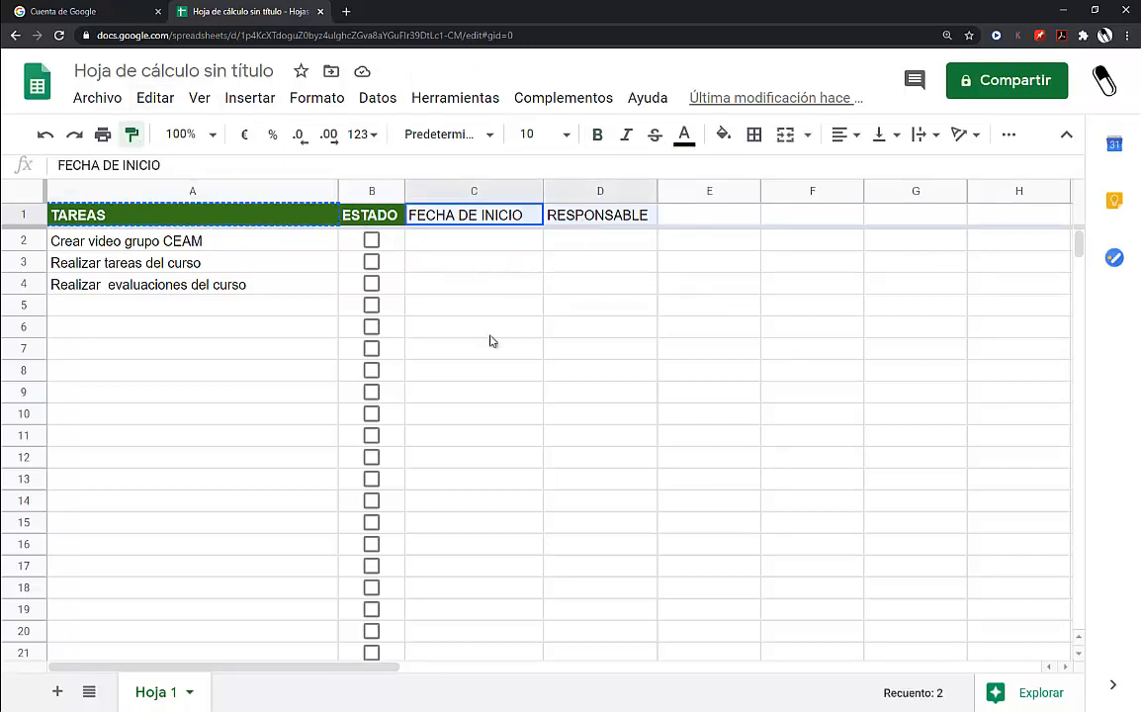
{"action": "left_click", "coordinate": [450, 241]}
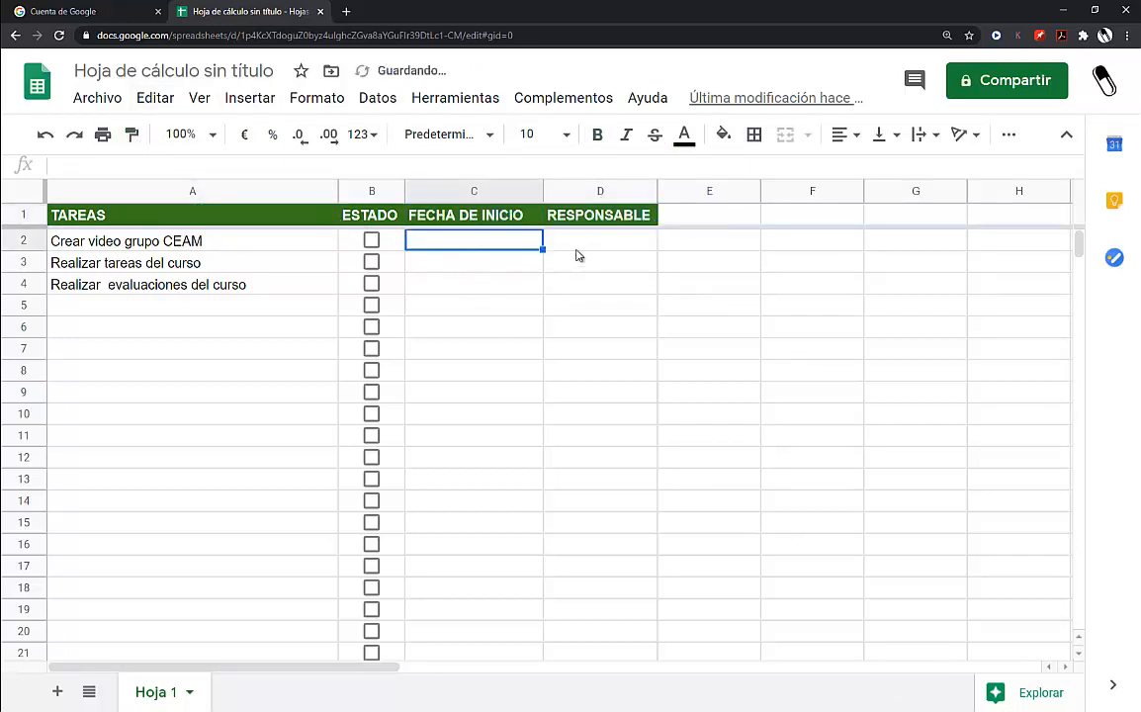
{"action": "left_click", "coordinate": [583, 241]}
{"action": "left_click", "coordinate": [482, 243]}
{"action": "left_click", "coordinate": [317, 99]}
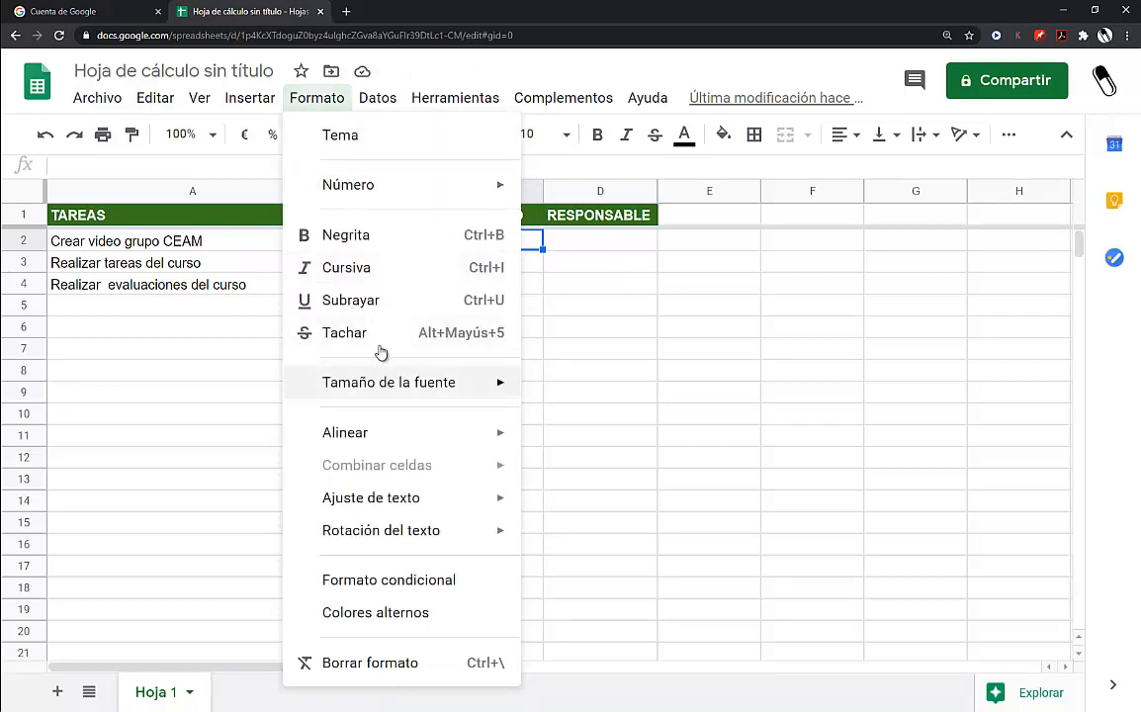
{"action": "mouse_move", "coordinate": [466, 187]}
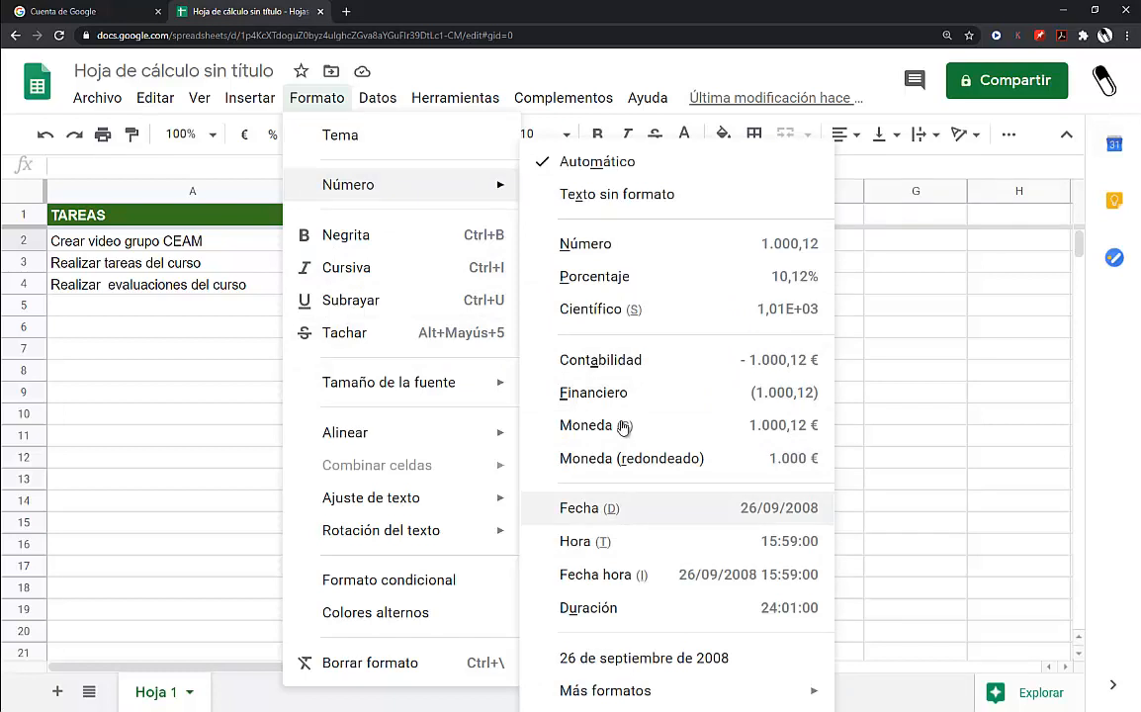
{"action": "left_click", "coordinate": [429, 72]}
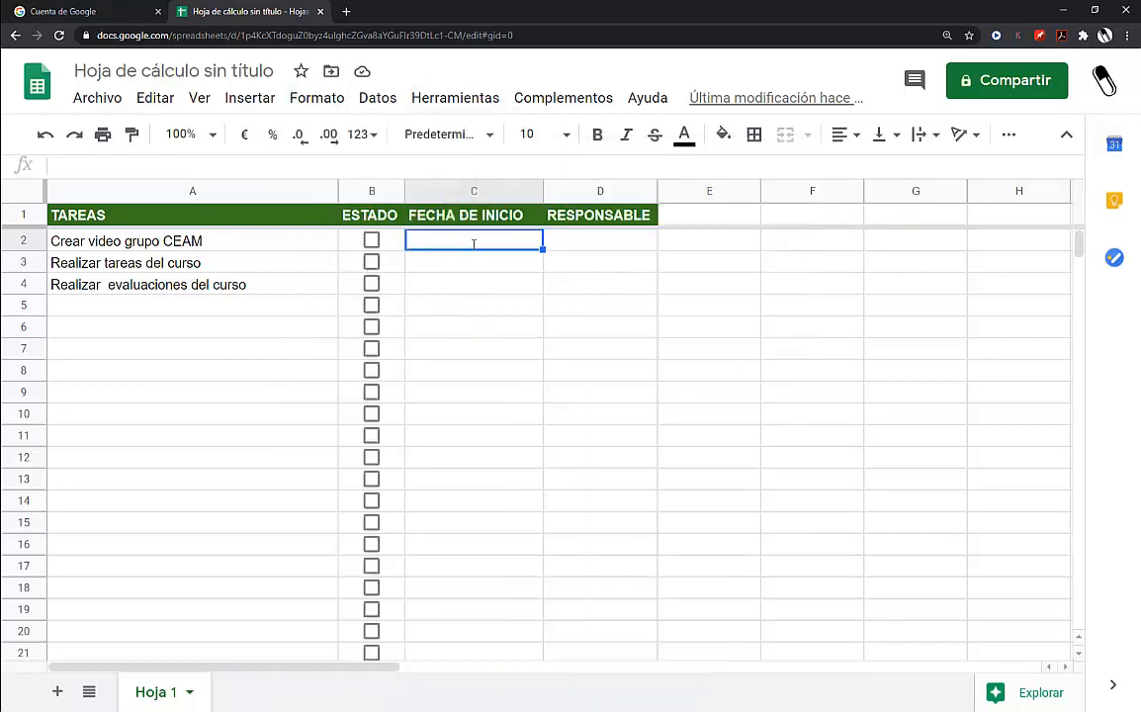
Step: Enter the start date 26/11 in C2 and the responsible person's first name in D2
{"action": "type", "text": "26/"}
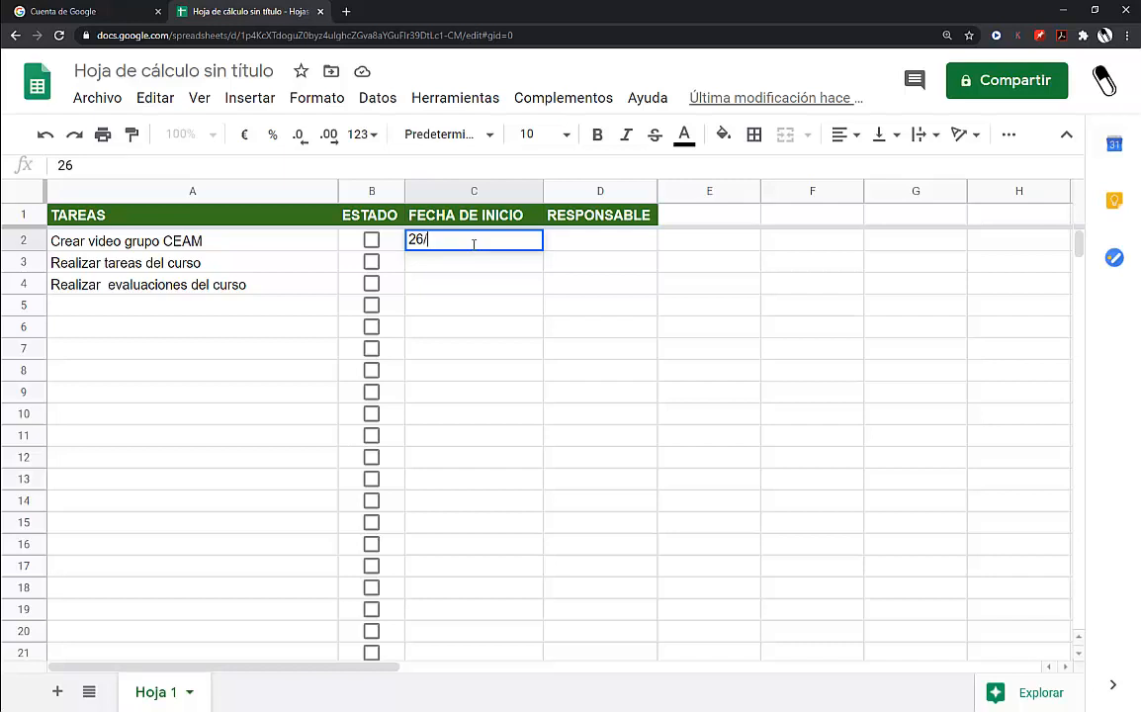
{"action": "type", "text": "11"}
{"action": "key", "text": "Return"}
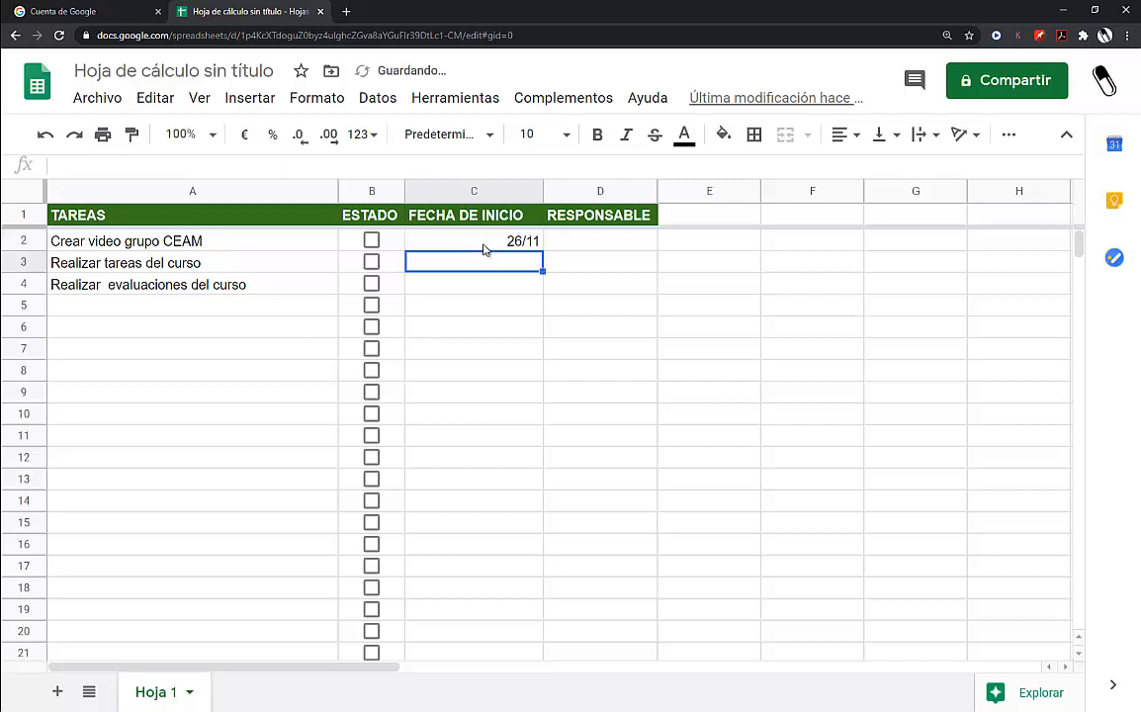
{"action": "left_click", "coordinate": [596, 249]}
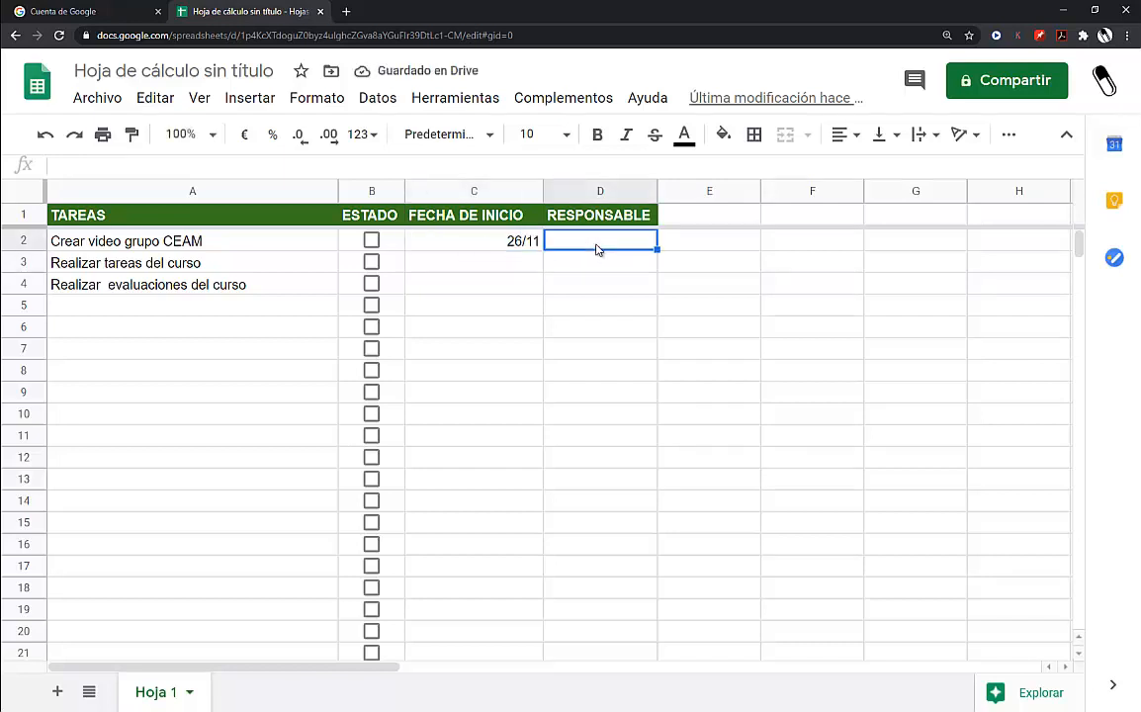
{"action": "type", "text": "Juanjo"}
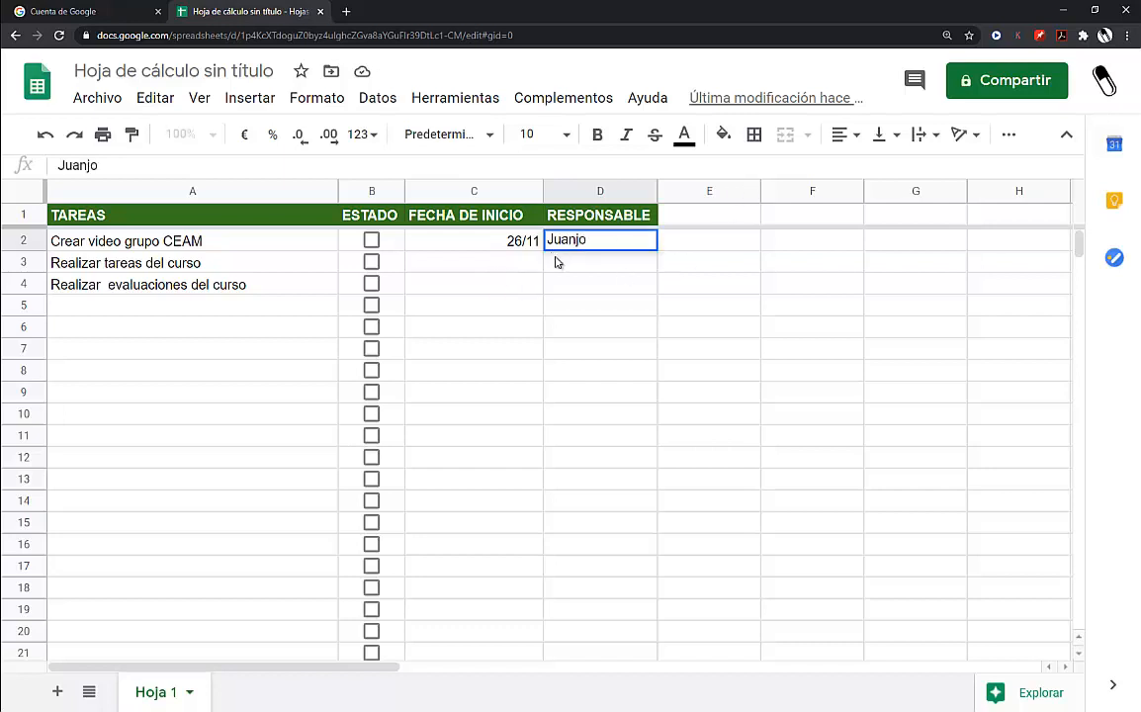
{"action": "key", "text": "Return"}
Step: Fill the start date in C2 down to C4 as consecutive days and the responsible person's name from D2 down to D4
{"action": "left_click", "coordinate": [506, 246]}
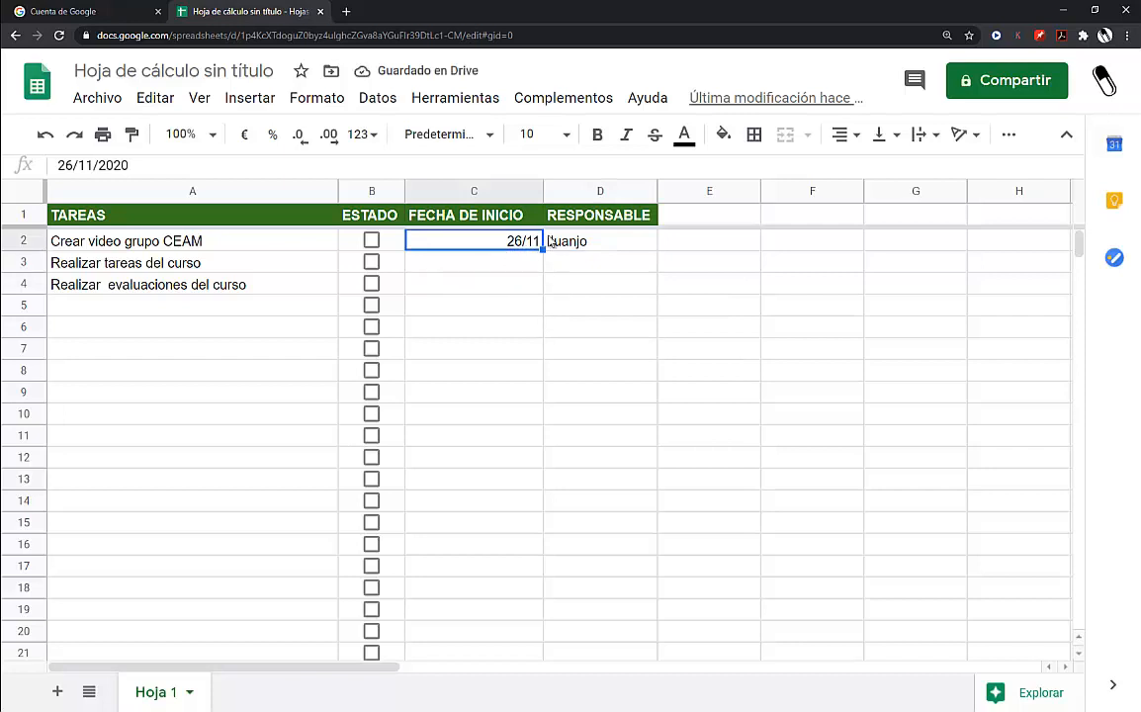
{"action": "left_click_drag", "start_coordinate": [542, 245], "coordinate": [543, 285]}
{"action": "left_click", "coordinate": [608, 246]}
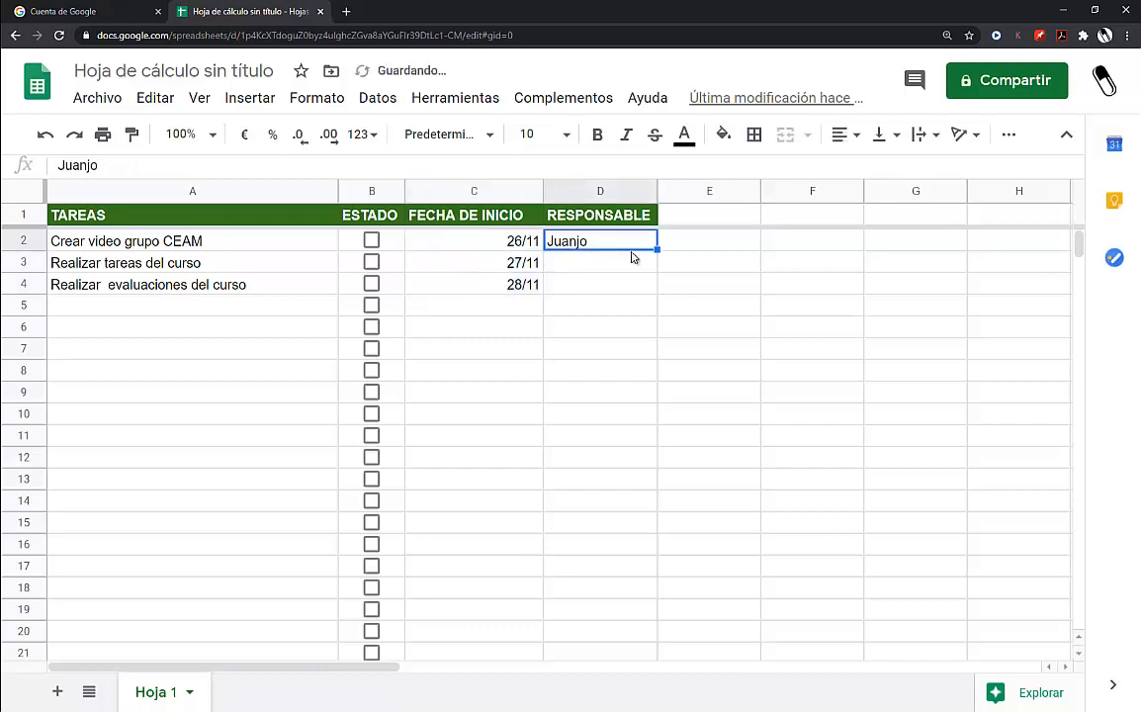
{"action": "left_click_drag", "start_coordinate": [657, 256], "coordinate": [655, 289]}
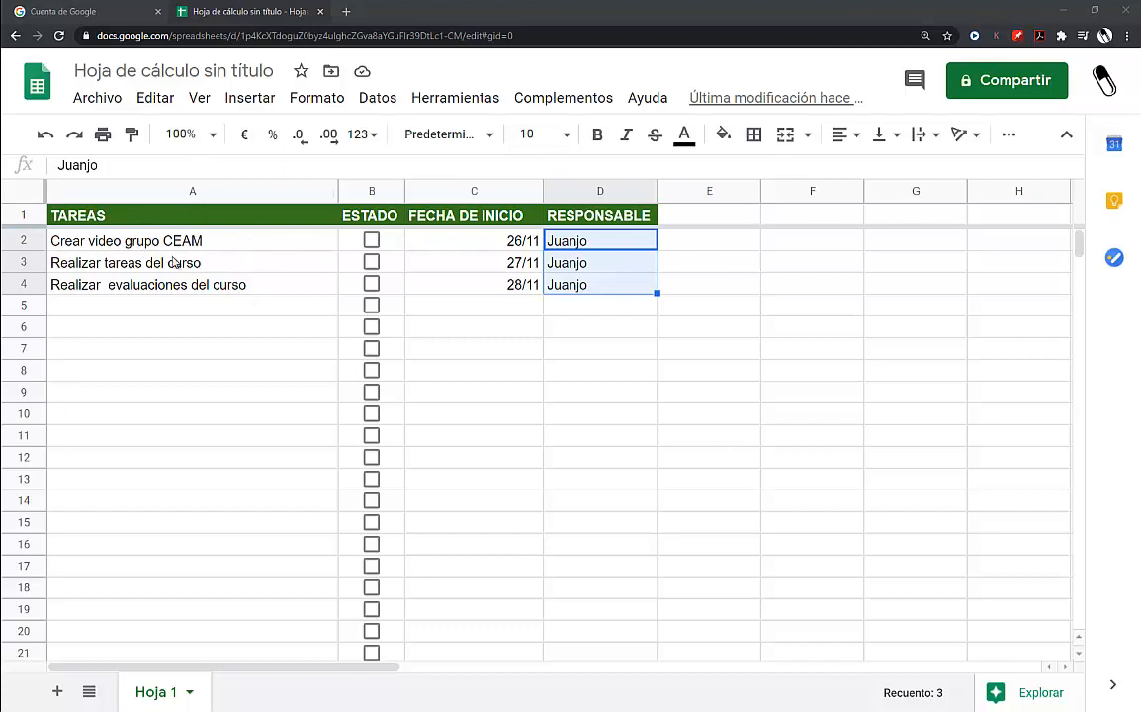
Step: Rename the sheet Hoja 1 as "Bandeja de entrada"
{"action": "double_click", "coordinate": [156, 693]}
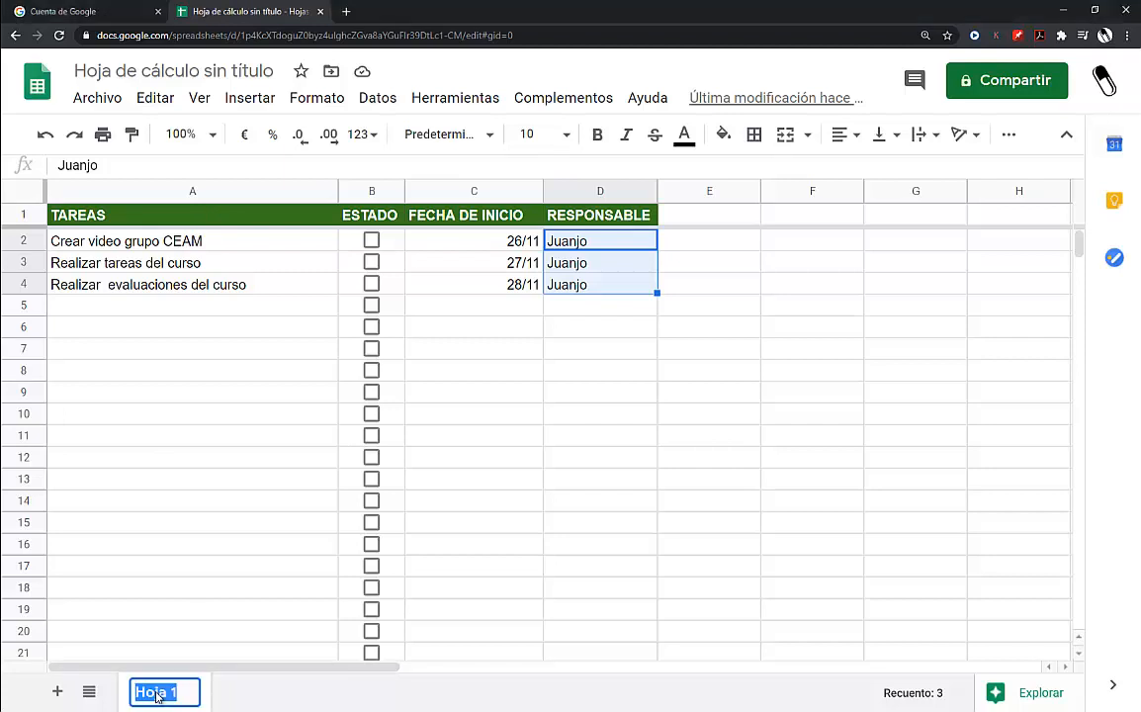
{"action": "type", "text": "Bande"}
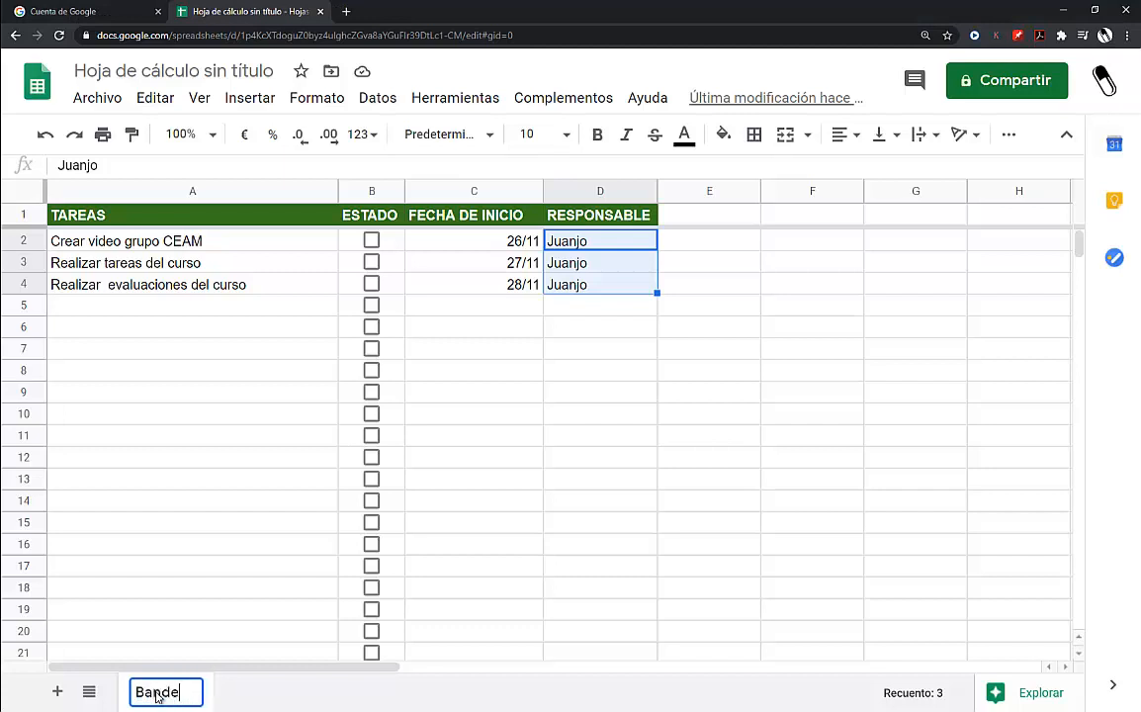
{"action": "type", "text": "ja de entrada"}
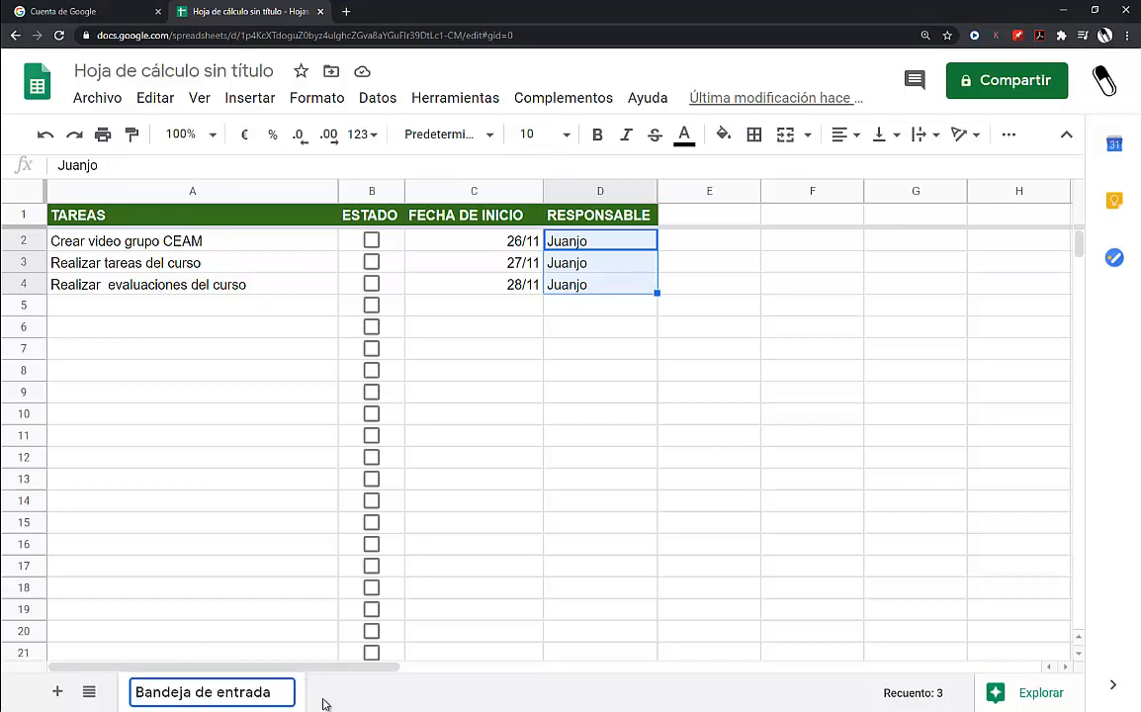
{"action": "left_click", "coordinate": [472, 542]}
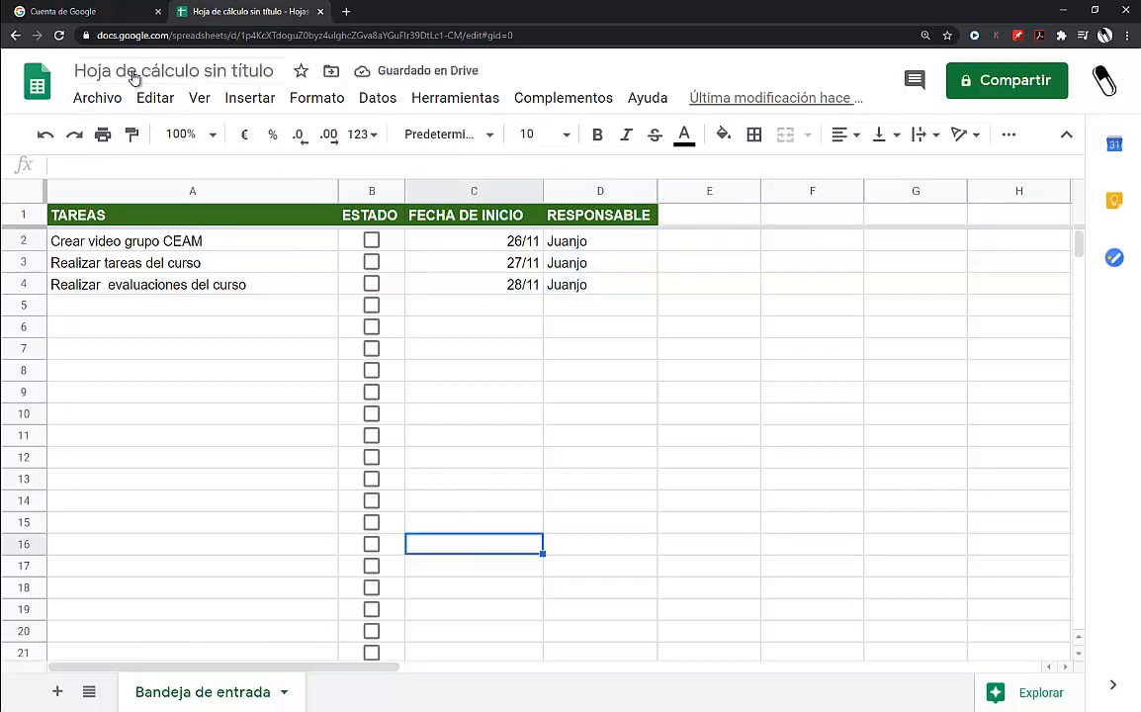
Step: Rename the untitled spreadsheet file as "Gestión Tareas"
{"action": "left_click", "coordinate": [156, 71]}
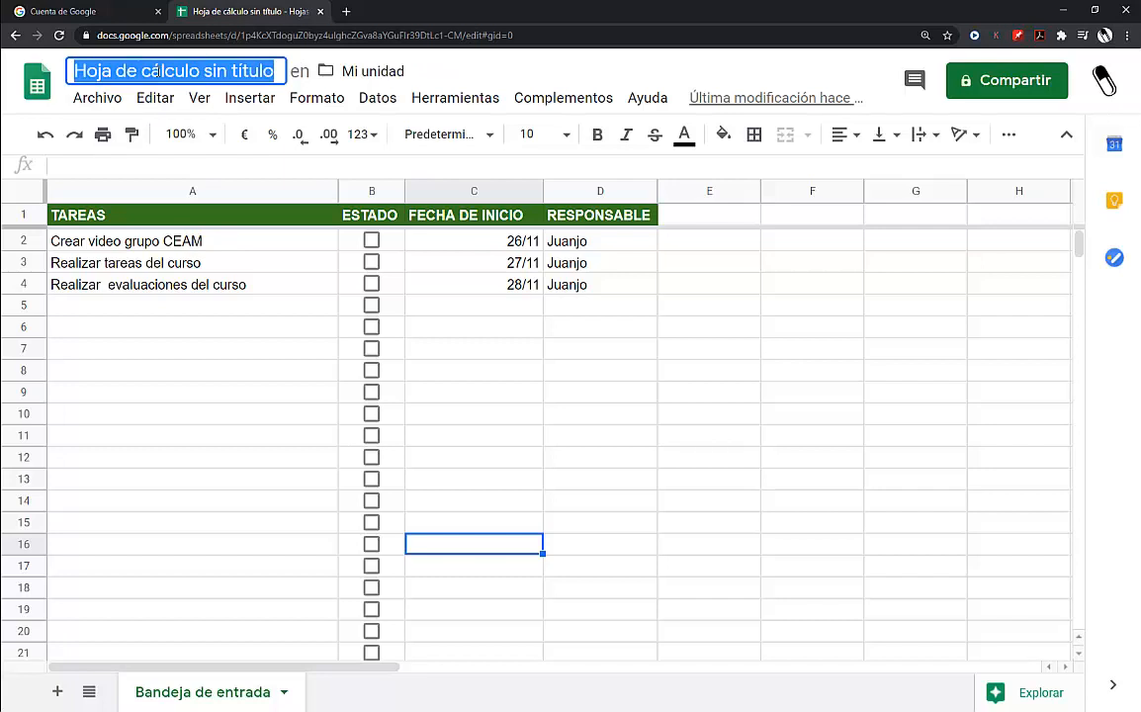
{"action": "type", "text": "Gestio"}
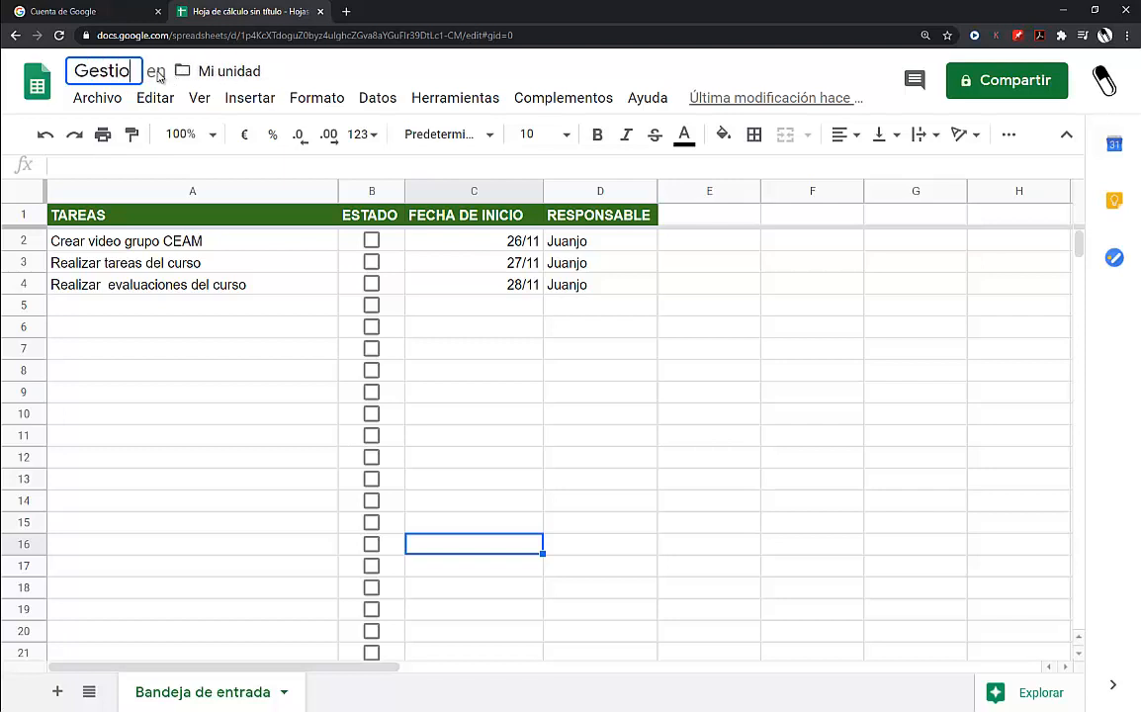
{"action": "key", "text": "BackSpace"}
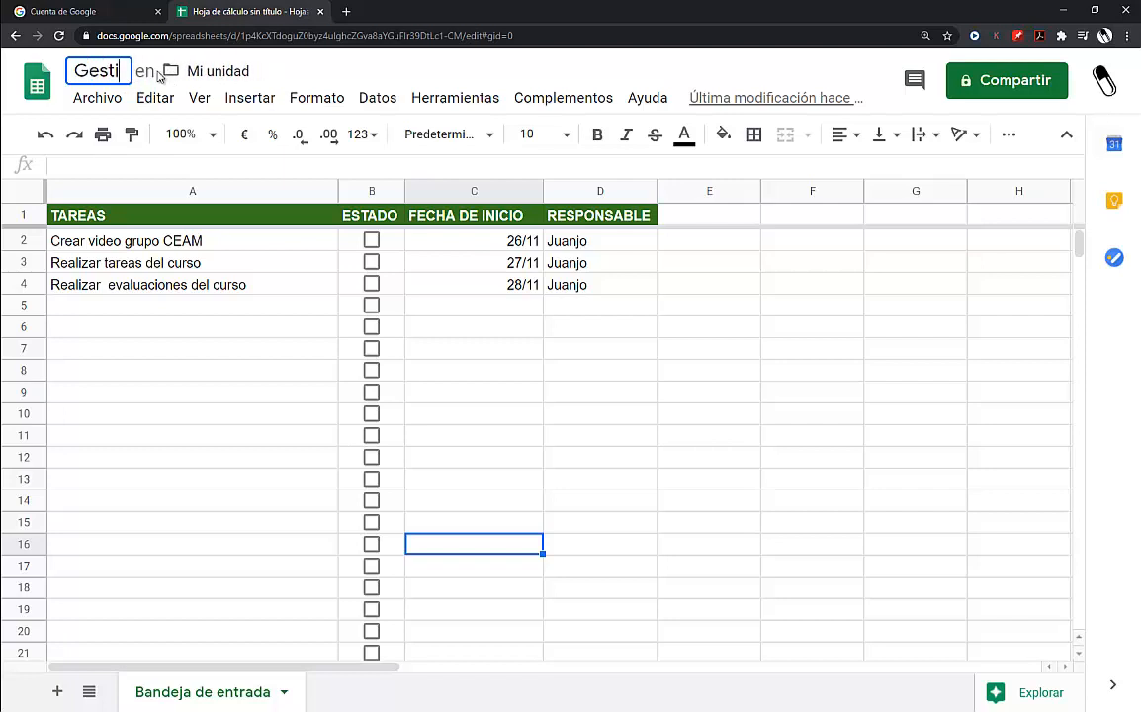
{"action": "type", "text": "ón Tares"}
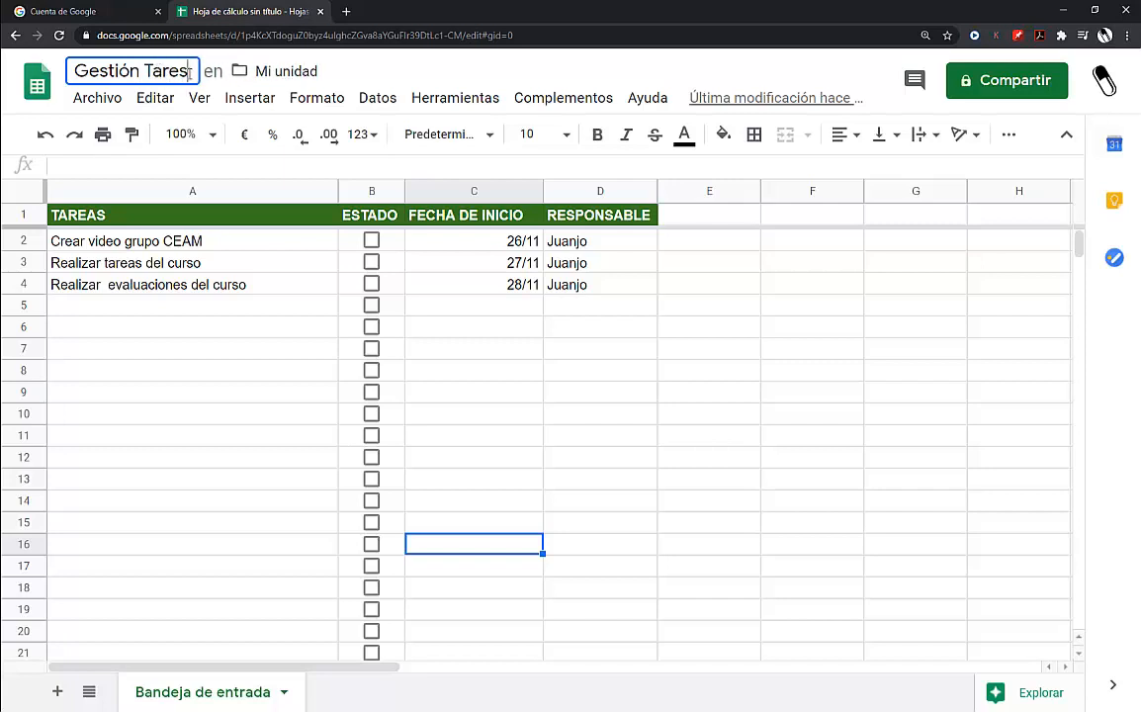
{"action": "type", "text": "a"}
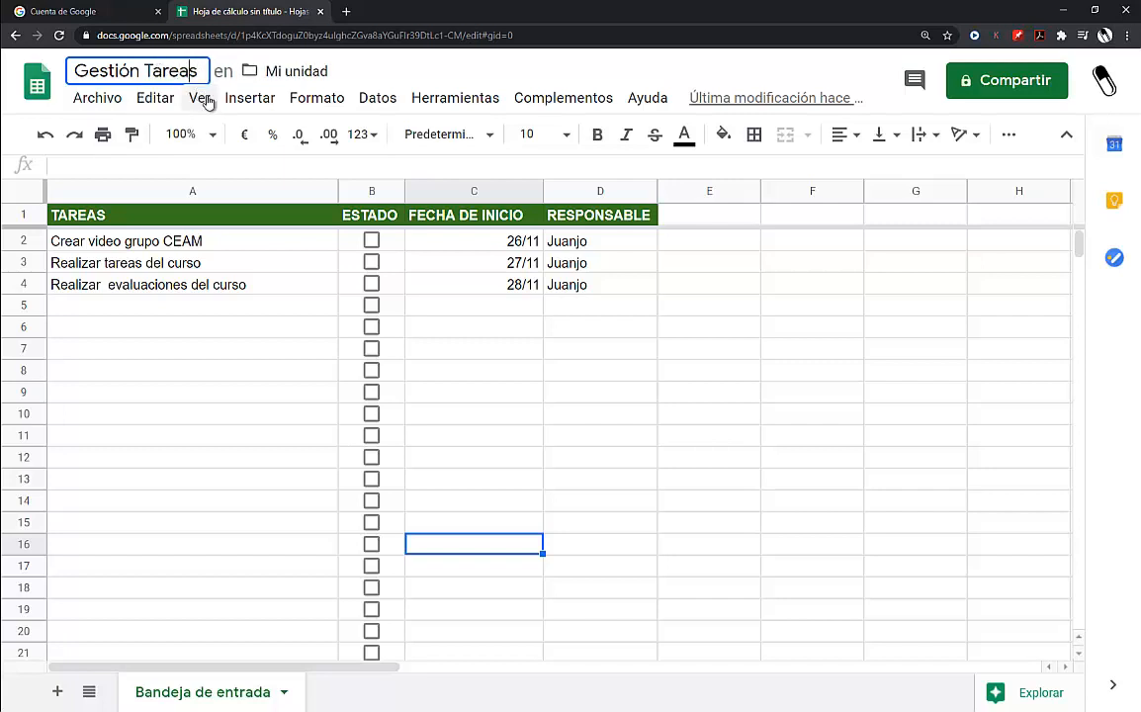
{"action": "left_click", "coordinate": [478, 296]}
{"action": "left_click", "coordinate": [485, 270]}
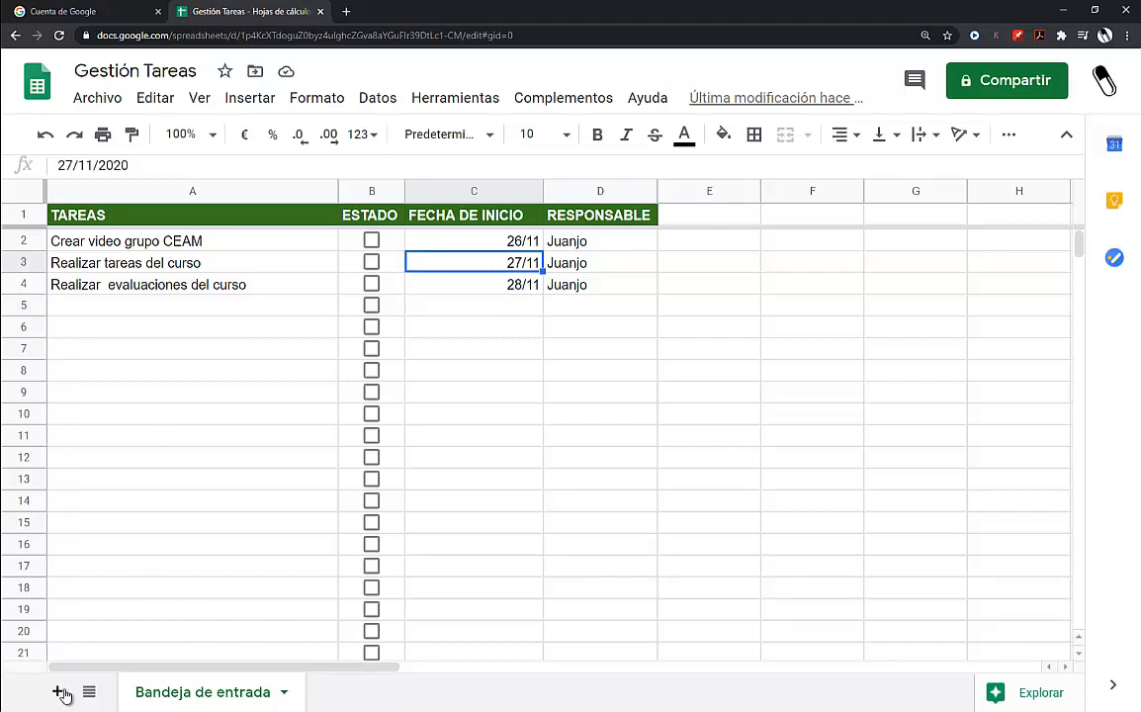
Step: Add a new sheet to the spreadsheet and name it "hecho"
{"action": "key", "text": "shift+F11"}
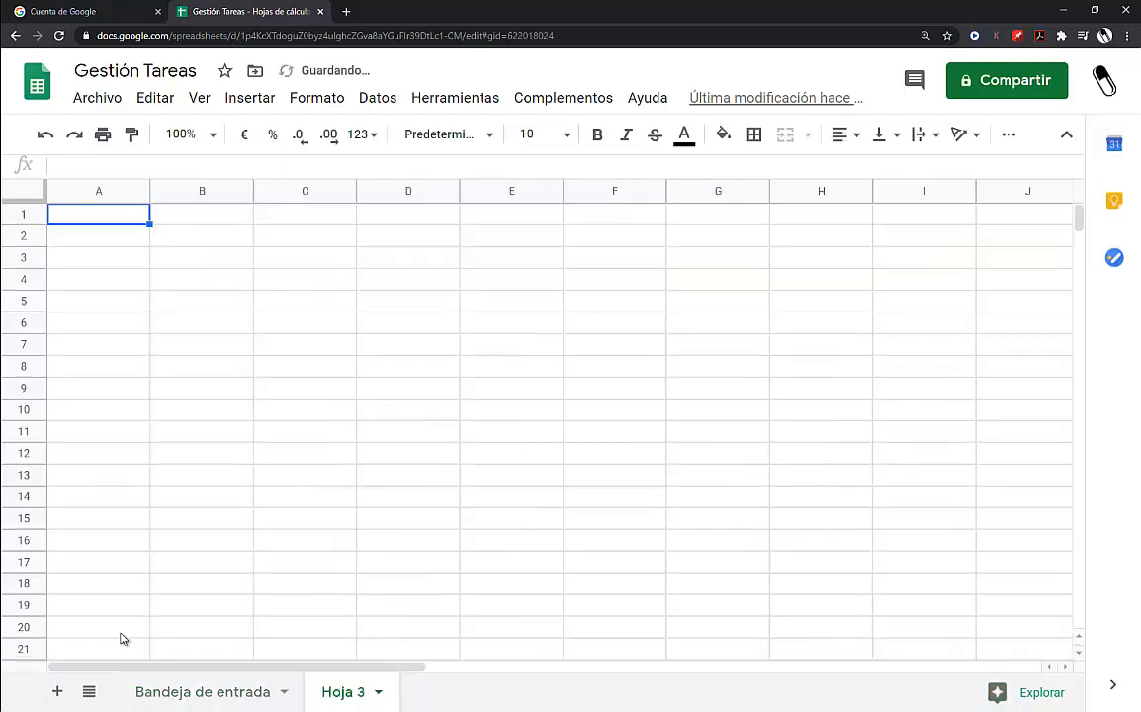
{"action": "double_click", "coordinate": [341, 693]}
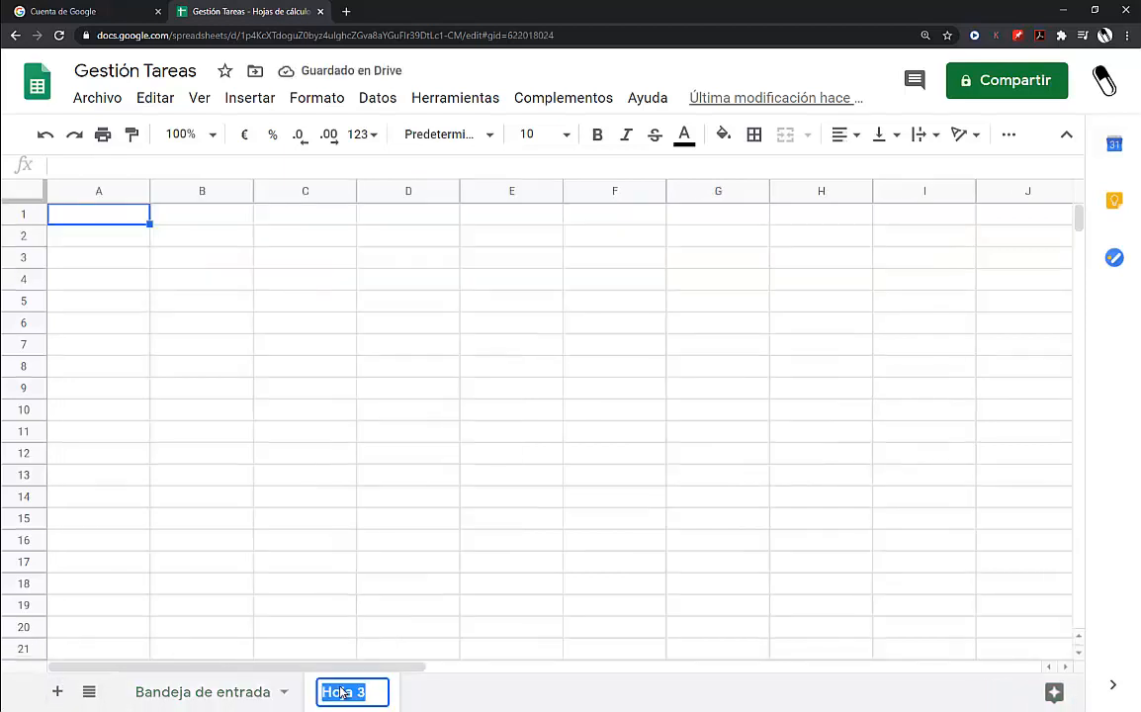
{"action": "type", "text": "hechoi"}
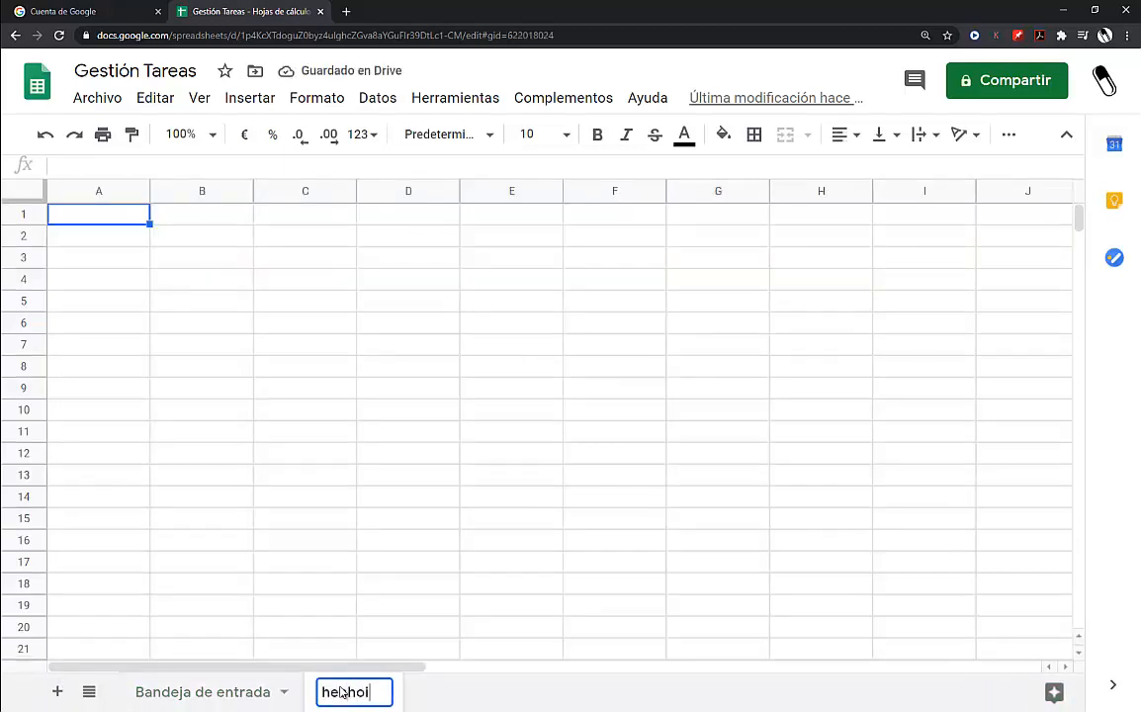
{"action": "key", "text": "BackSpace"}
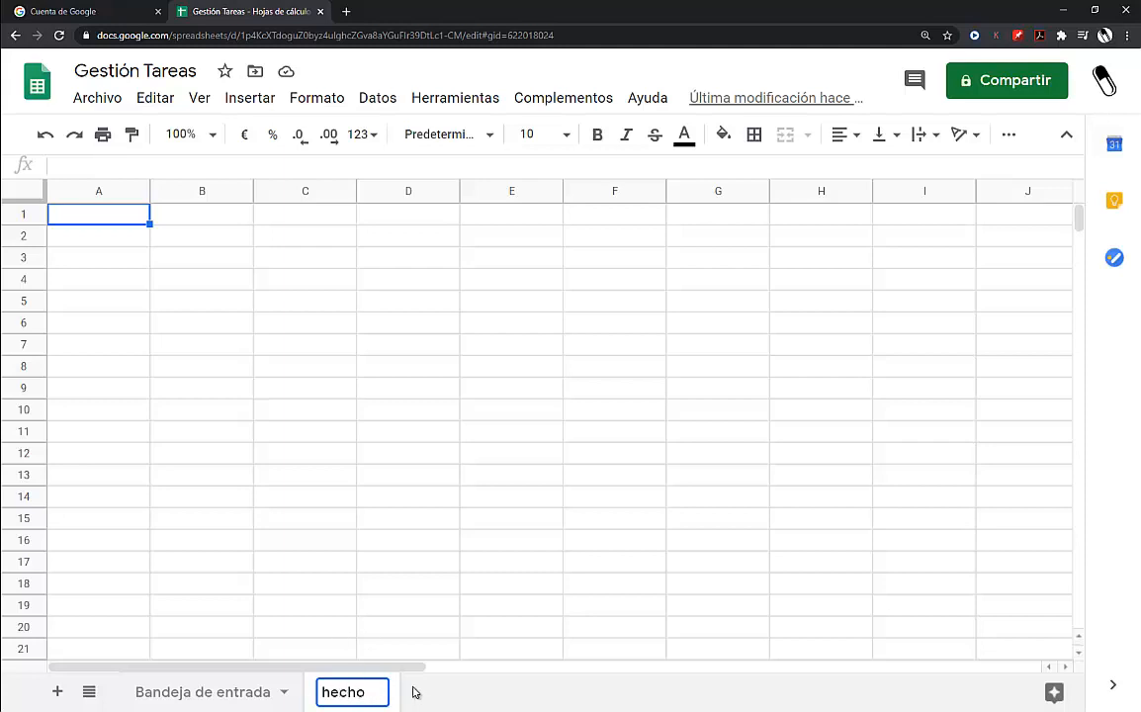
{"action": "key", "text": "Return"}
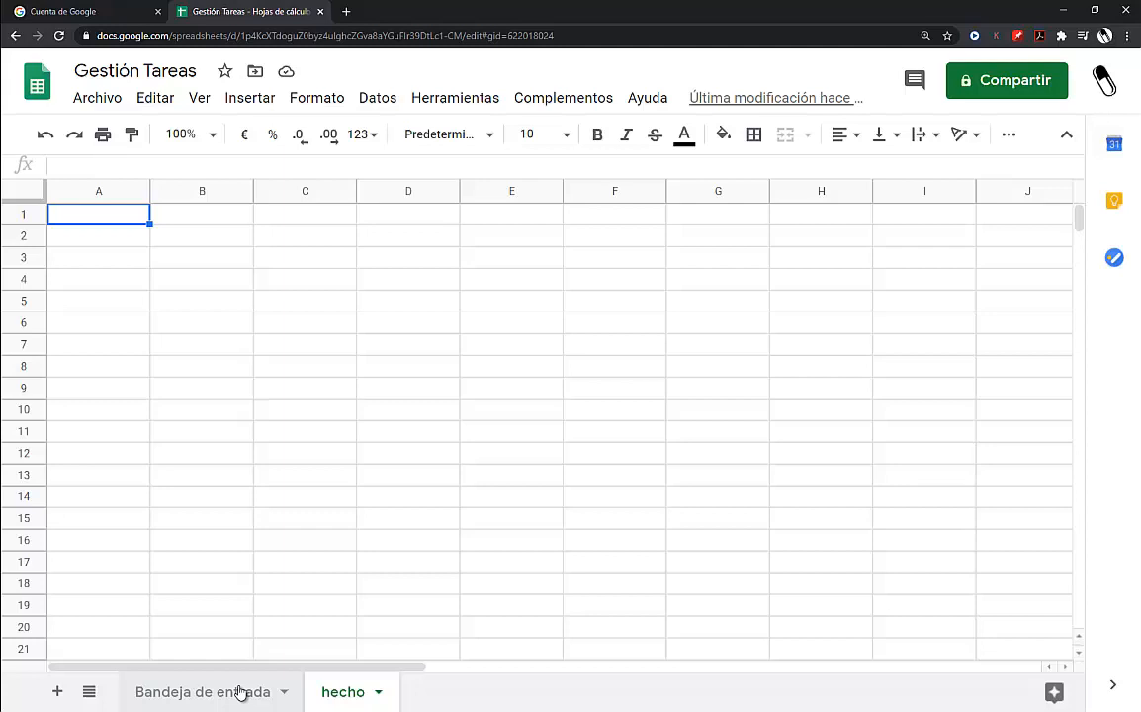
{"action": "left_click", "coordinate": [446, 106]}
{"action": "mouse_move", "coordinate": [506, 254]}
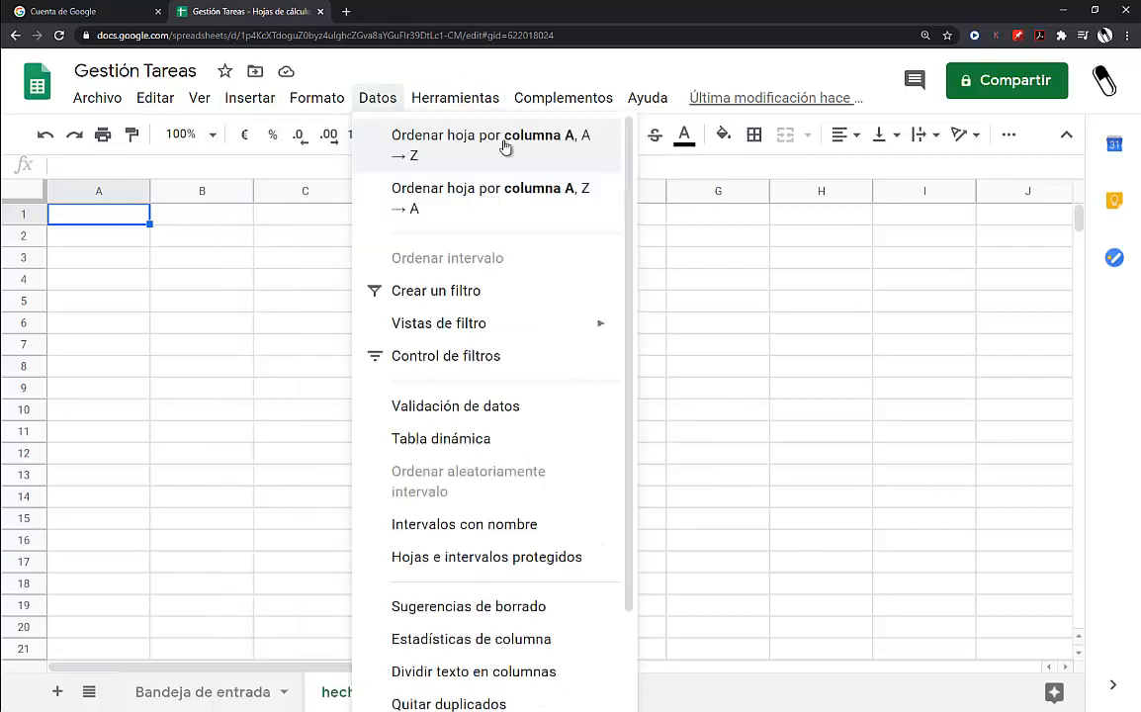
{"action": "left_click", "coordinate": [155, 299]}
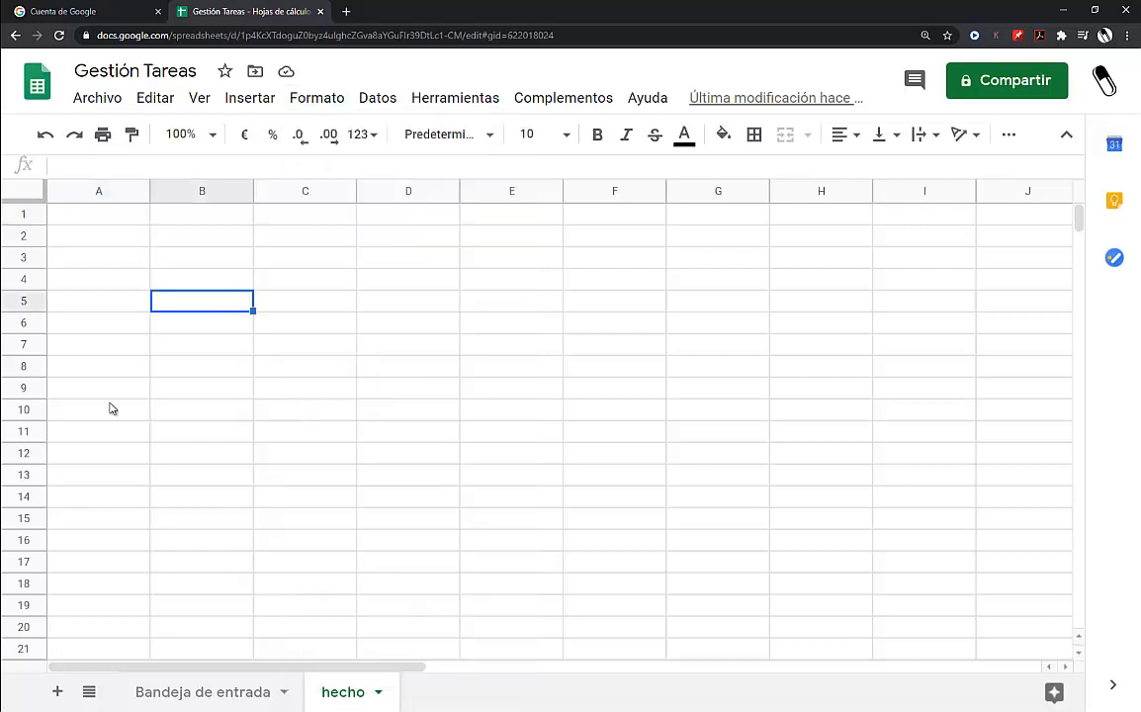
Step: Copy the header row A1:D1 from the Bandeja de entrada sheet to row 1 of the hecho sheet
{"action": "left_click", "coordinate": [201, 693]}
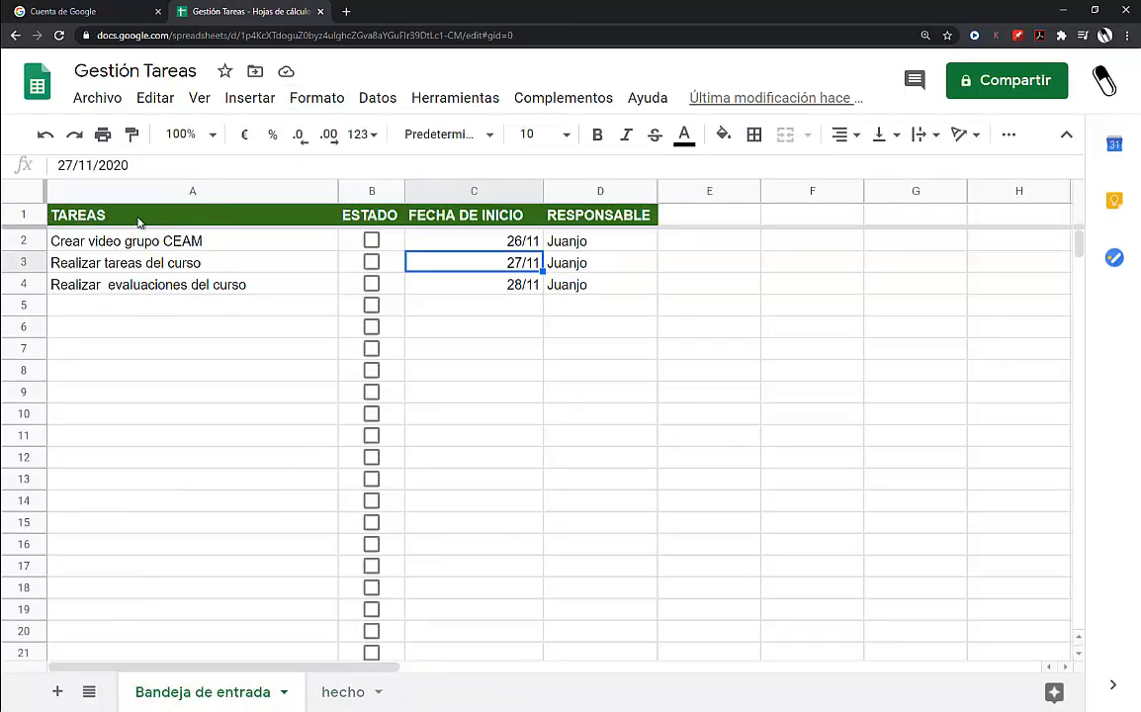
{"action": "left_click_drag", "start_coordinate": [140, 219], "coordinate": [633, 214]}
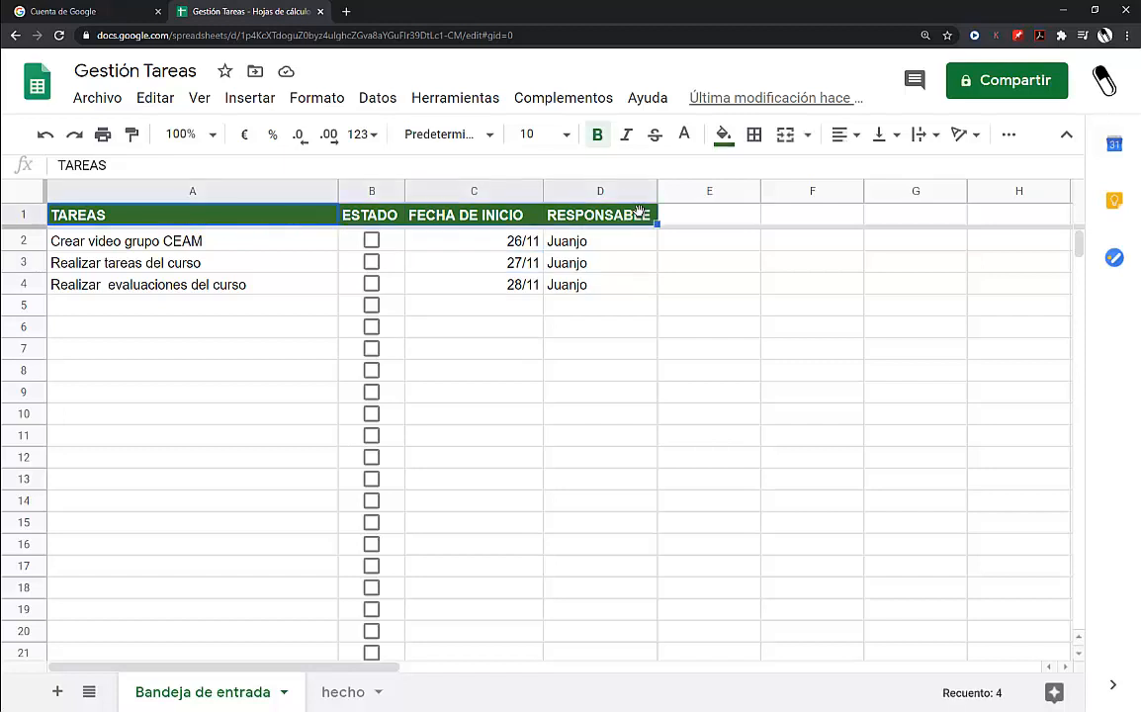
{"action": "key", "text": "ctrl+c"}
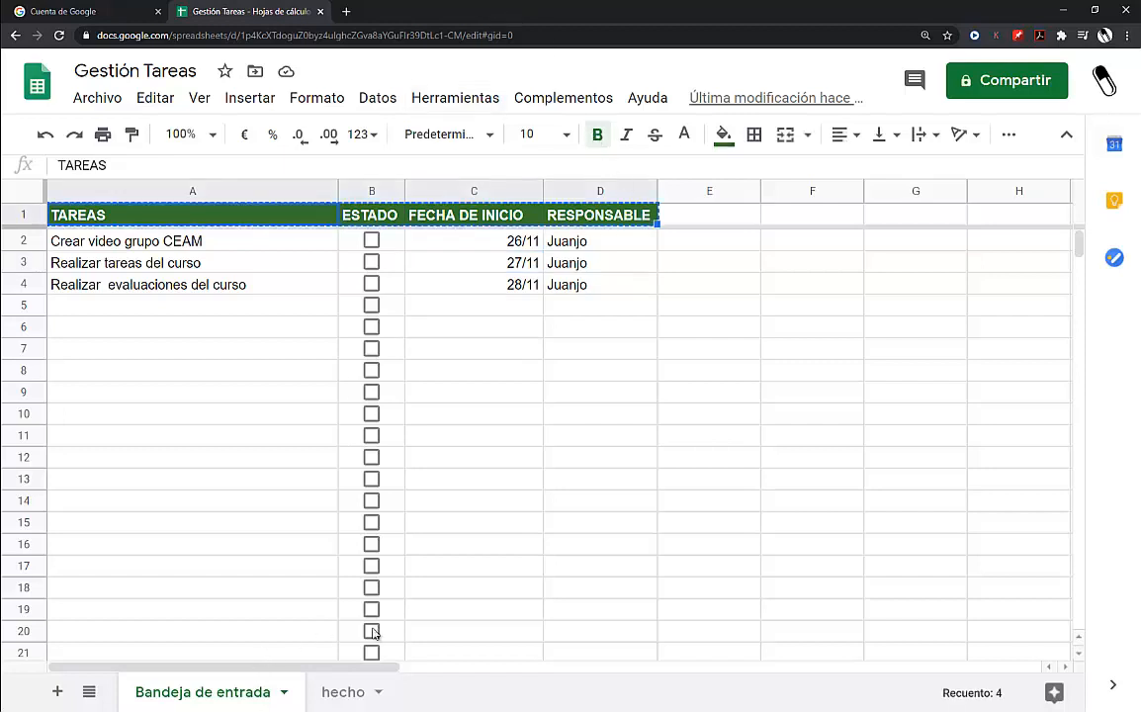
{"action": "left_click", "coordinate": [346, 691]}
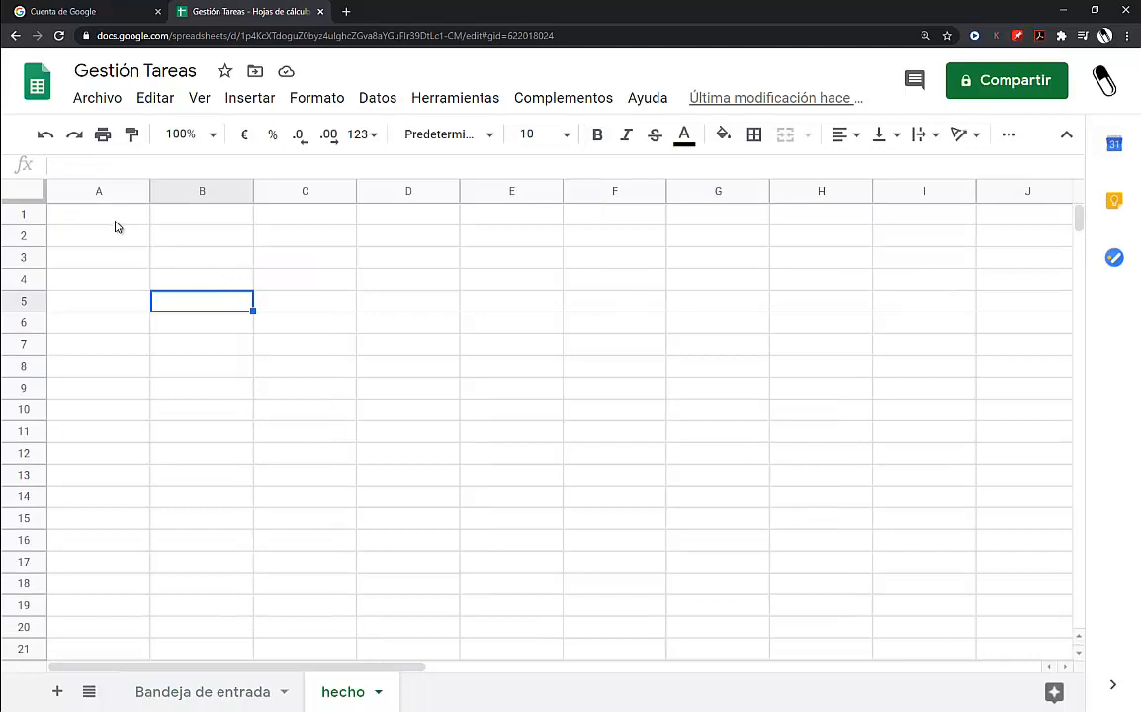
{"action": "left_click", "coordinate": [114, 226]}
{"action": "key", "text": "ctrl+v"}
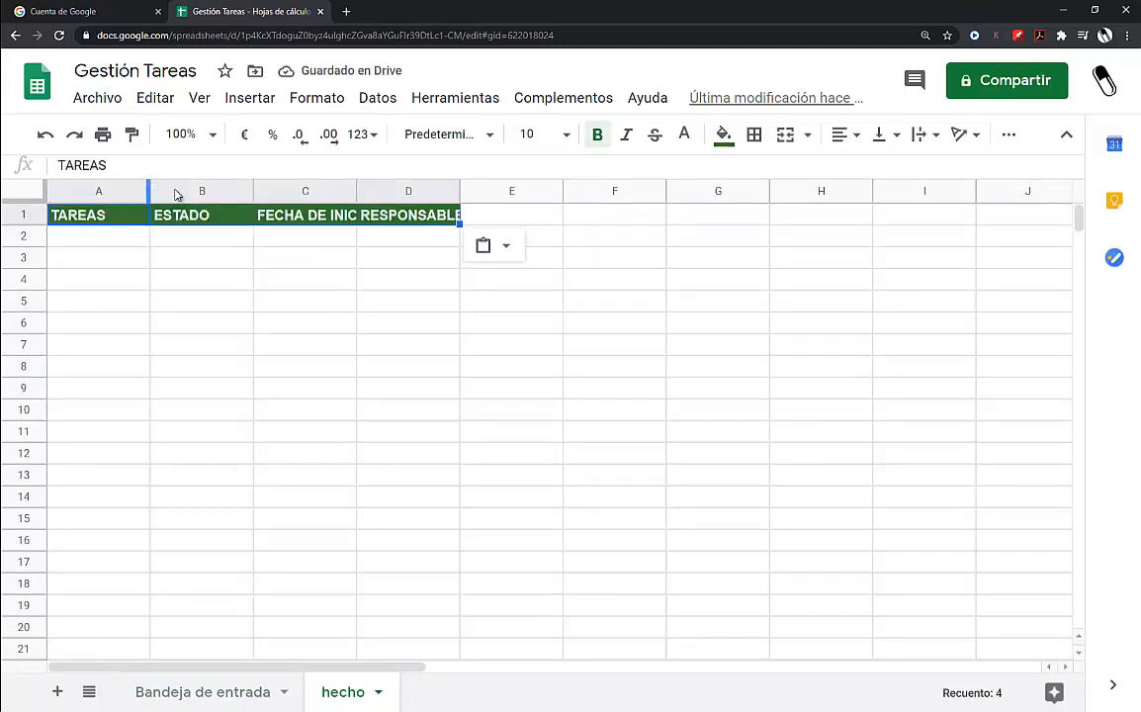
Step: Adjust the widths of columns A to D on the hecho sheet, widening A, C and D and narrowing B to fit the headers
{"action": "mouse_move", "coordinate": [254, 190]}
{"action": "left_mouse_down"}
{"action": "mouse_move", "coordinate": [229, 190]}
{"action": "mouse_move", "coordinate": [269, 190]}
{"action": "left_mouse_up"}
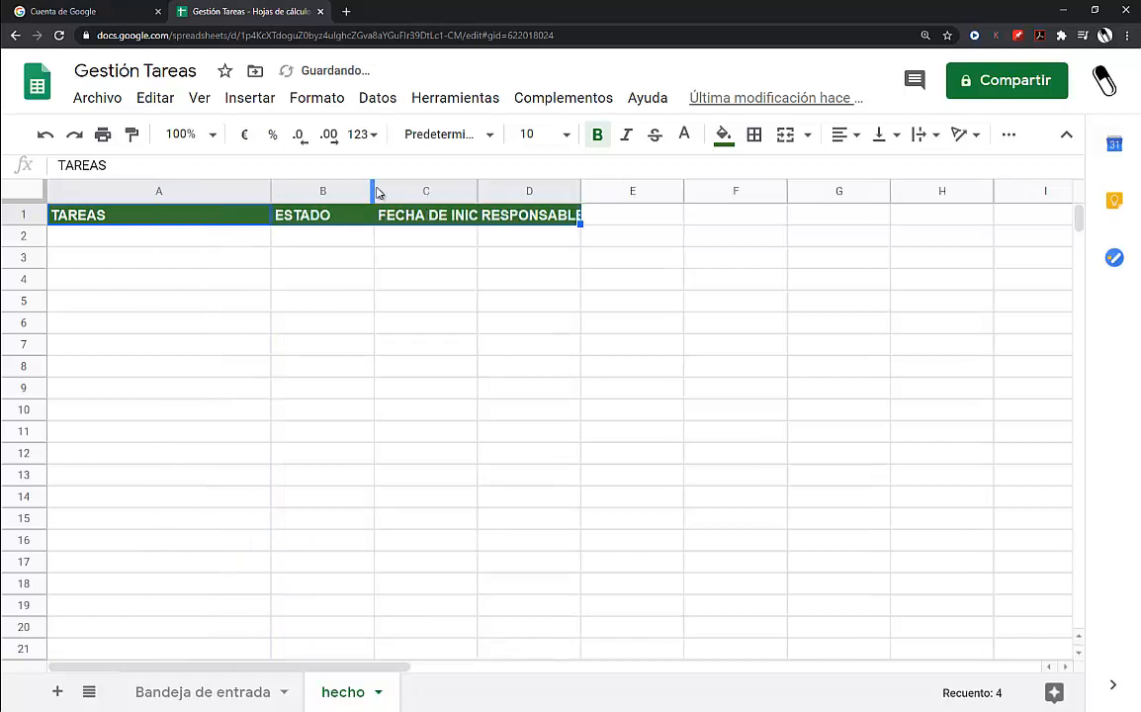
{"action": "left_click_drag", "start_coordinate": [372, 190], "coordinate": [343, 190]}
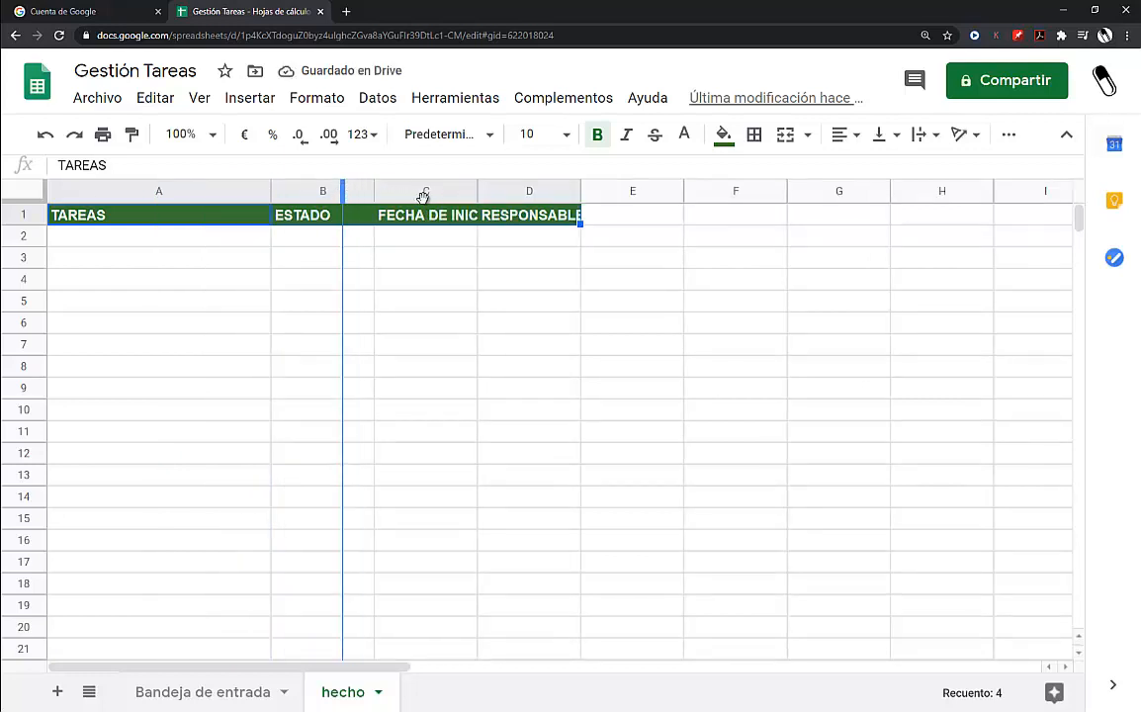
{"action": "left_click_drag", "start_coordinate": [446, 192], "coordinate": [476, 193]}
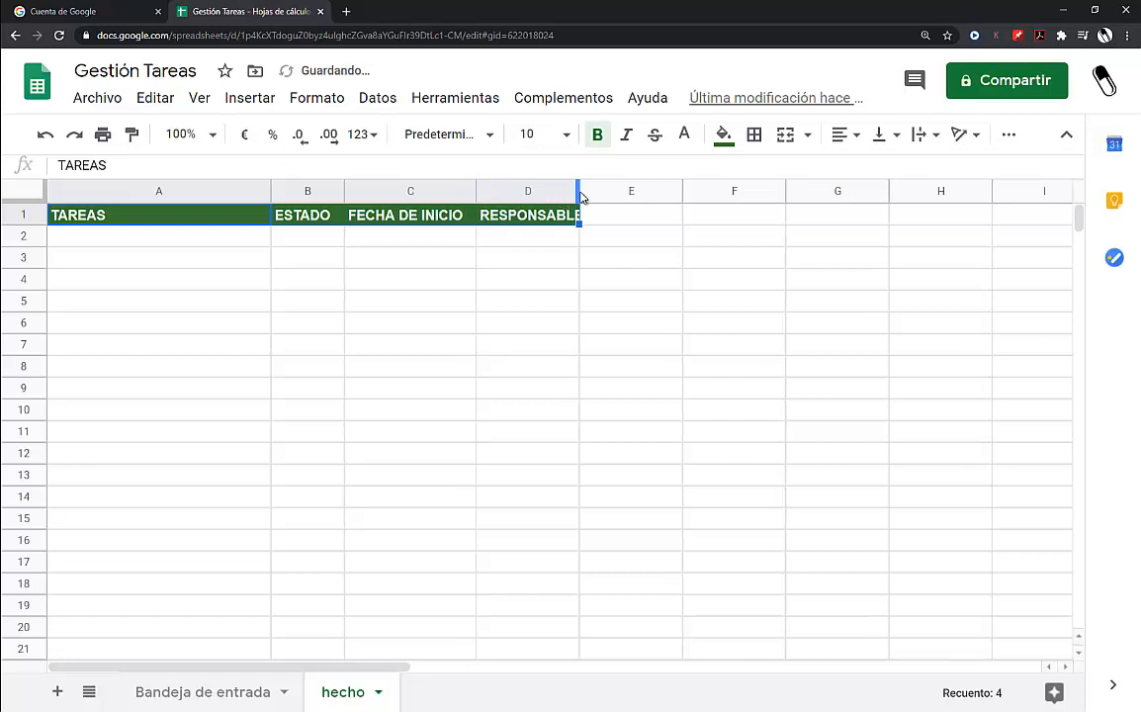
{"action": "left_click_drag", "start_coordinate": [579, 191], "coordinate": [596, 191]}
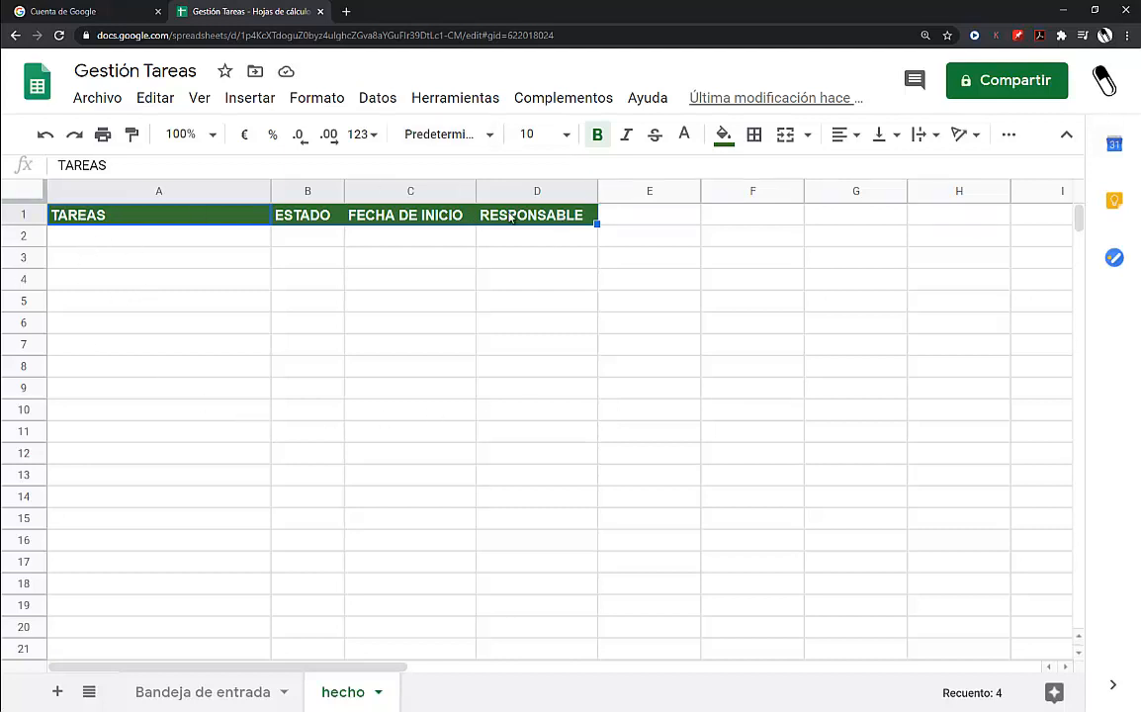
Step: Open the spreadsheet's script editor and replace the default function with the copied script containing the moverFilahecho and onEdit functions
{"action": "left_click", "coordinate": [207, 693]}
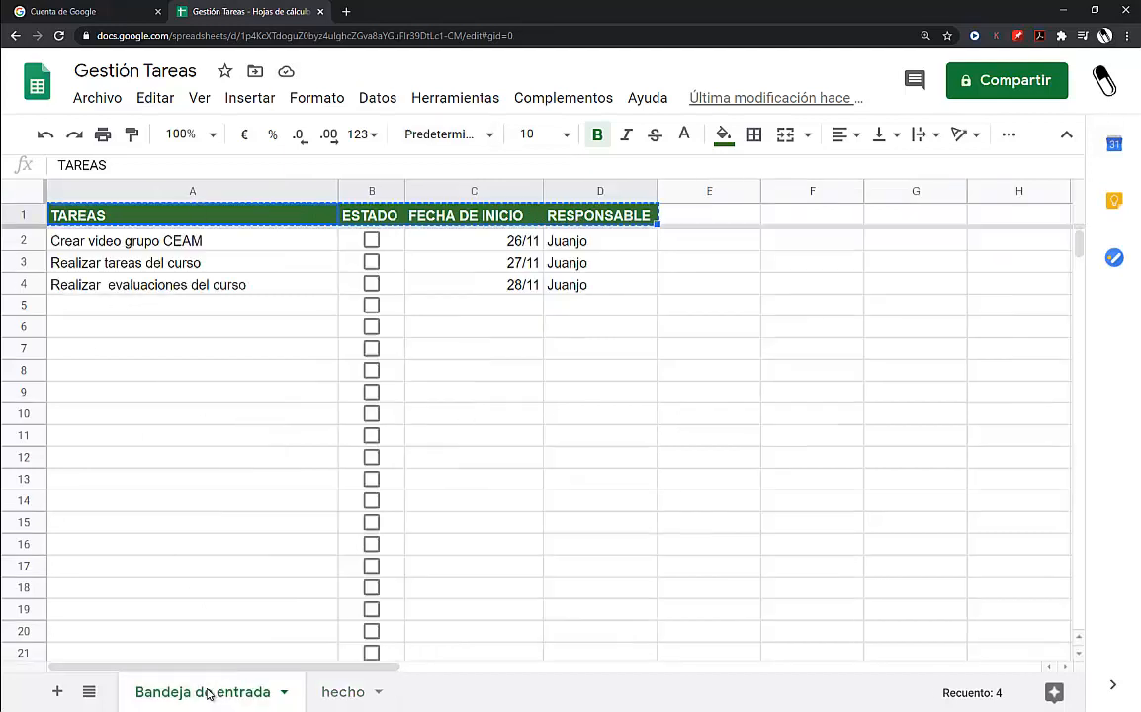
{"action": "left_click", "coordinate": [332, 694]}
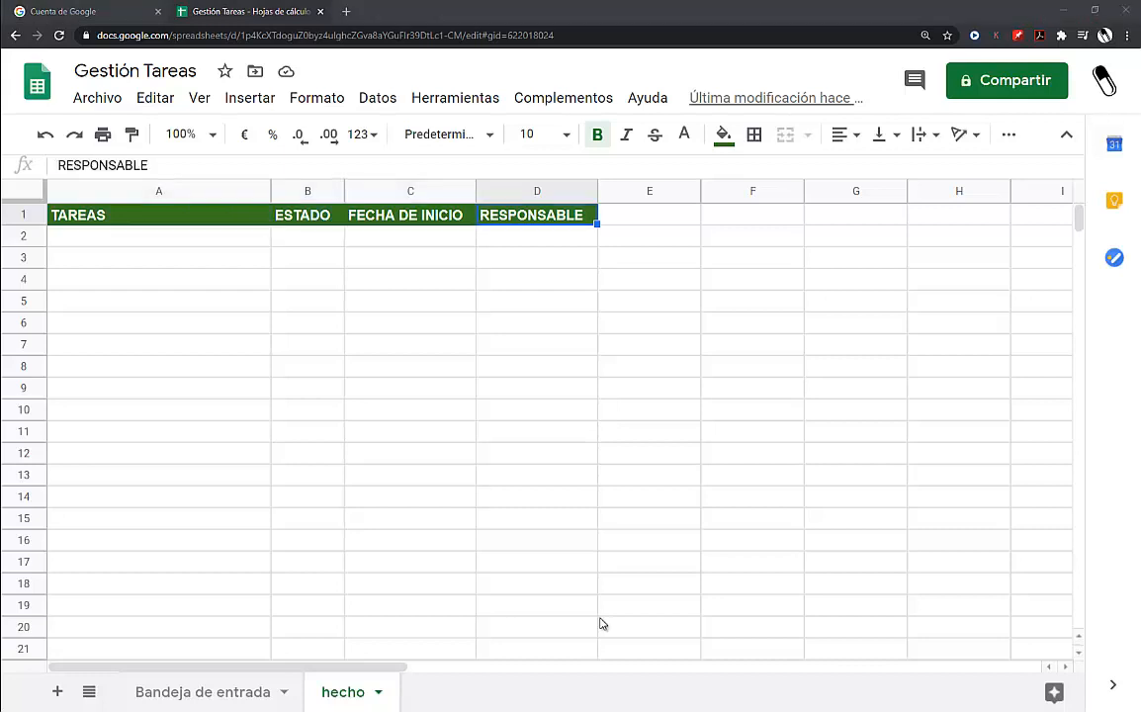
{"action": "left_click", "coordinate": [443, 102]}
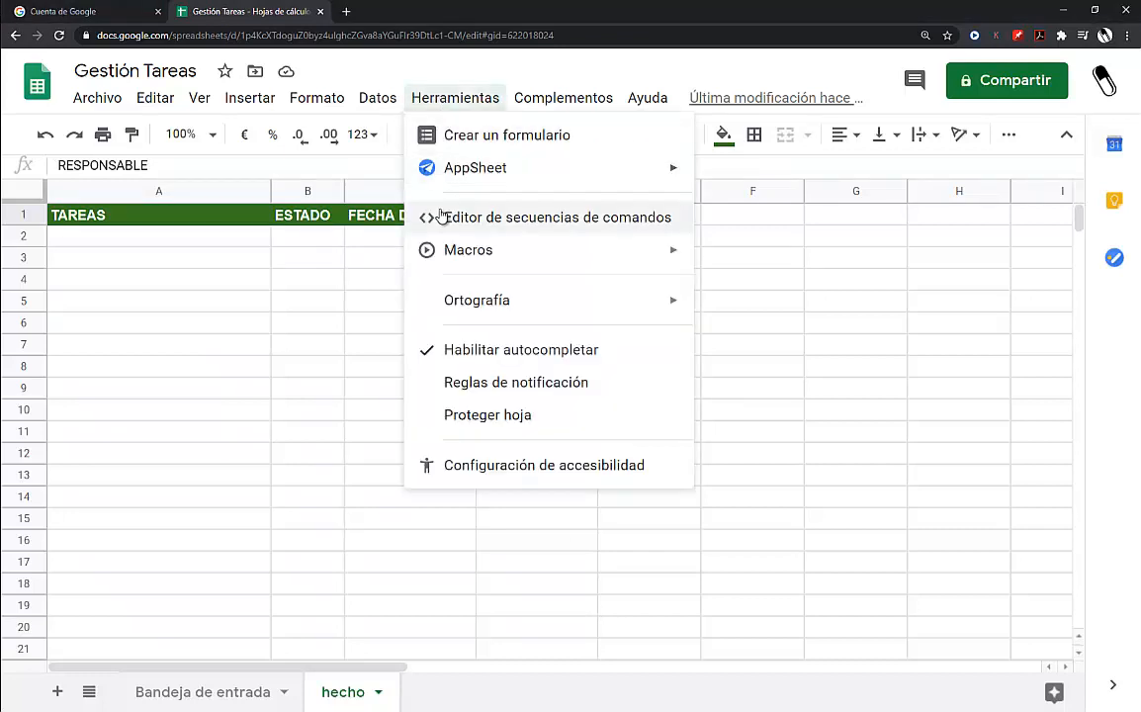
{"action": "left_click", "coordinate": [540, 220]}
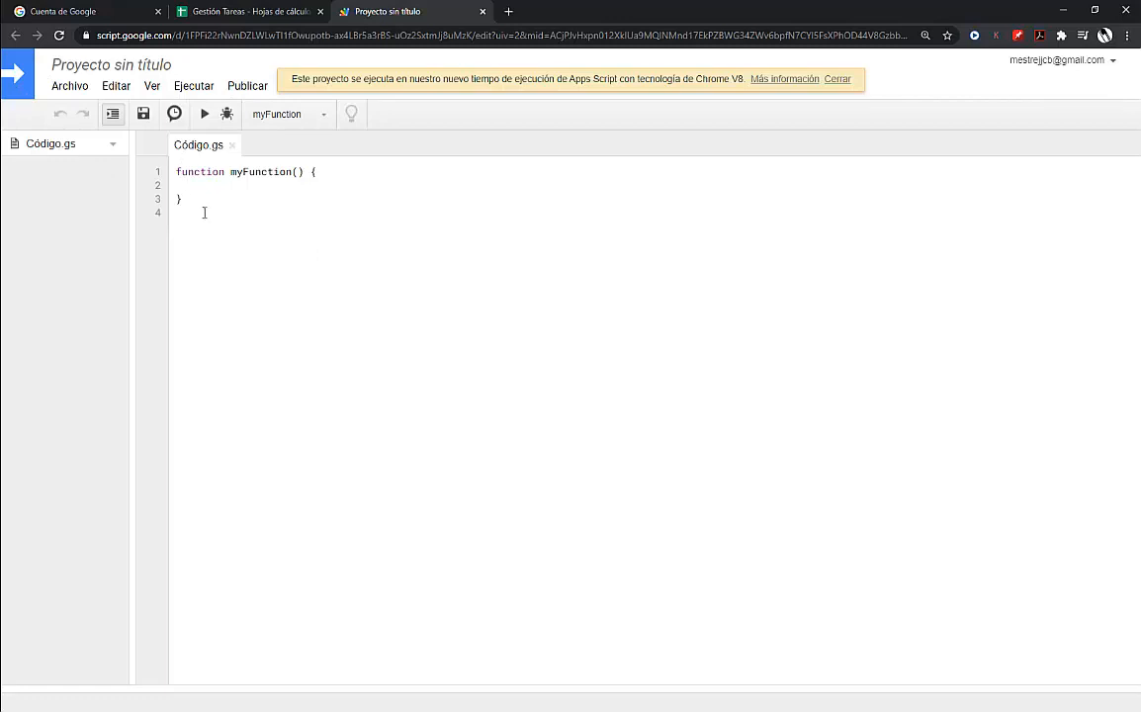
{"action": "key", "text": "ctrl+a"}
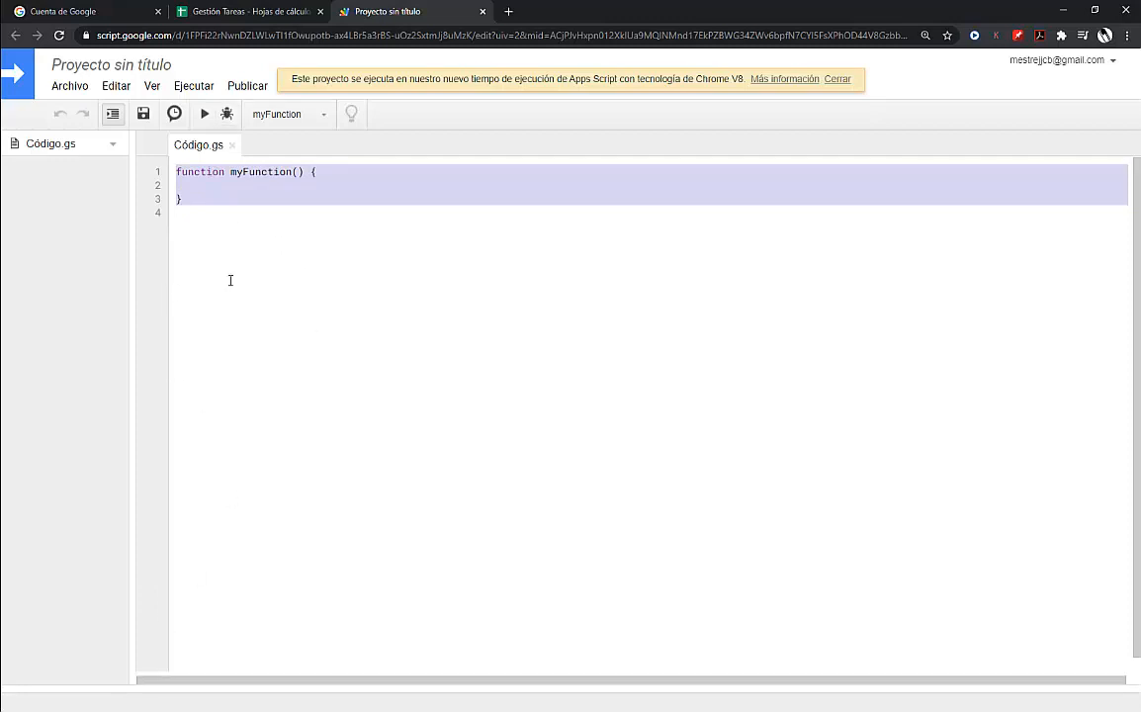
{"action": "key", "text": "ctrl+v"}
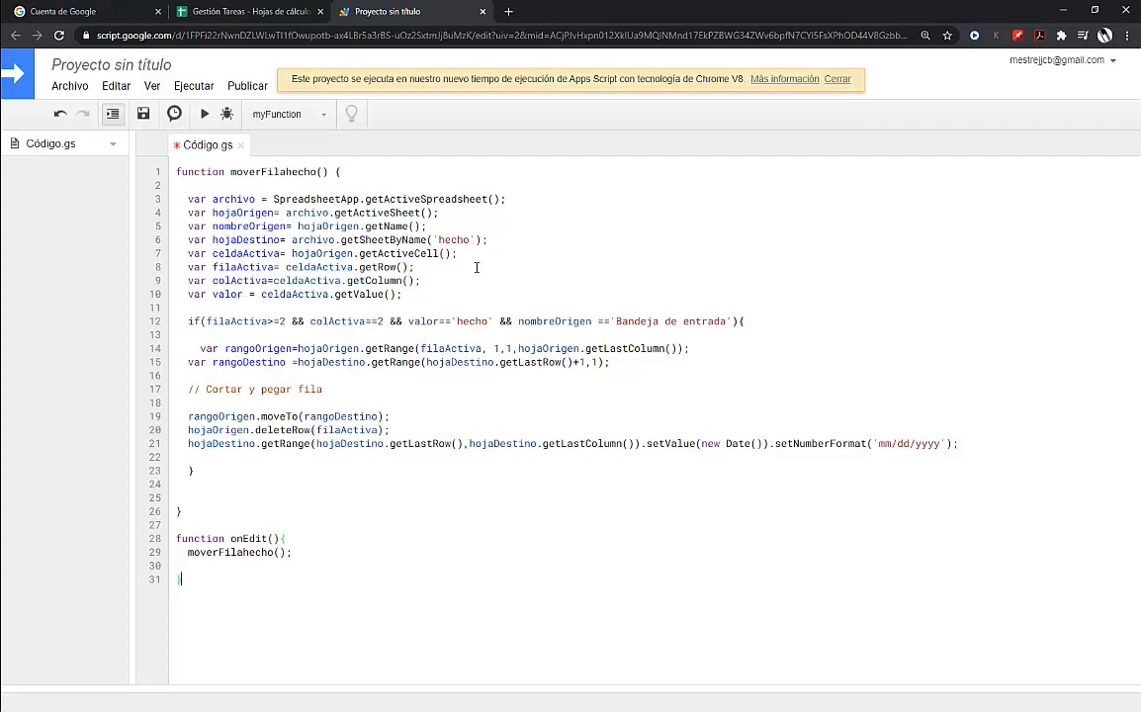
Step: Review the script's variable declarations and if condition against the tasks and status column of the Bandeja de entrada sheet
{"action": "left_click_drag", "start_coordinate": [415, 293], "coordinate": [188, 199]}
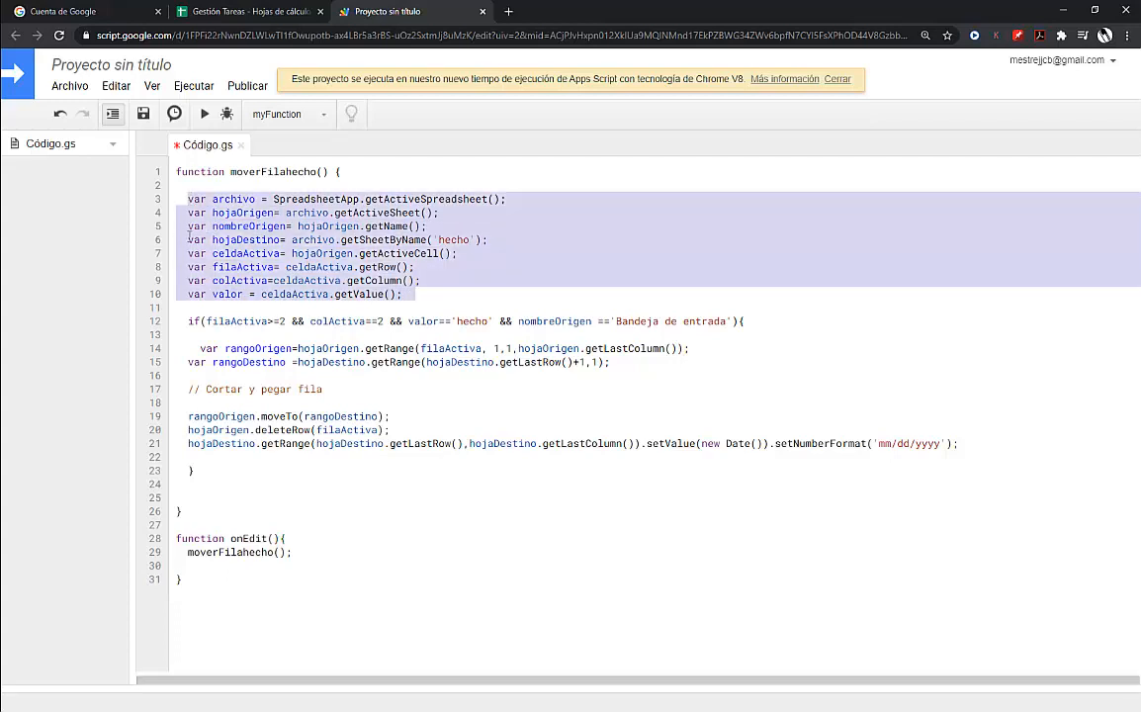
{"action": "left_click", "coordinate": [307, 321]}
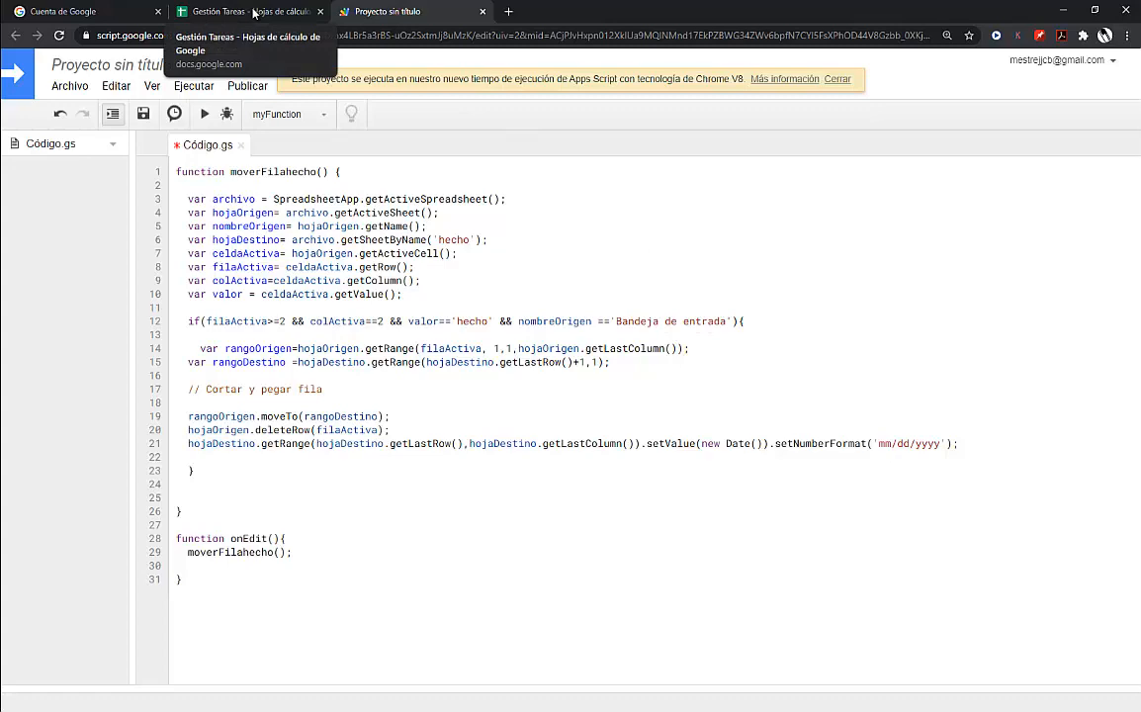
{"action": "left_click", "coordinate": [254, 12]}
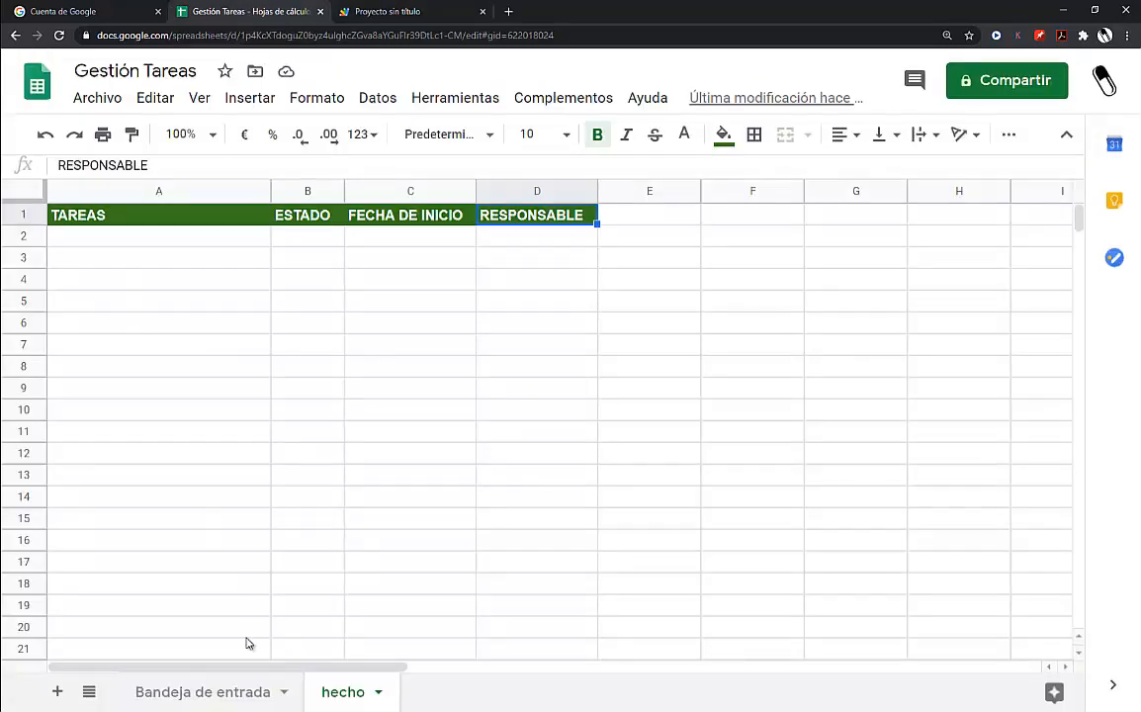
{"action": "left_click", "coordinate": [236, 695]}
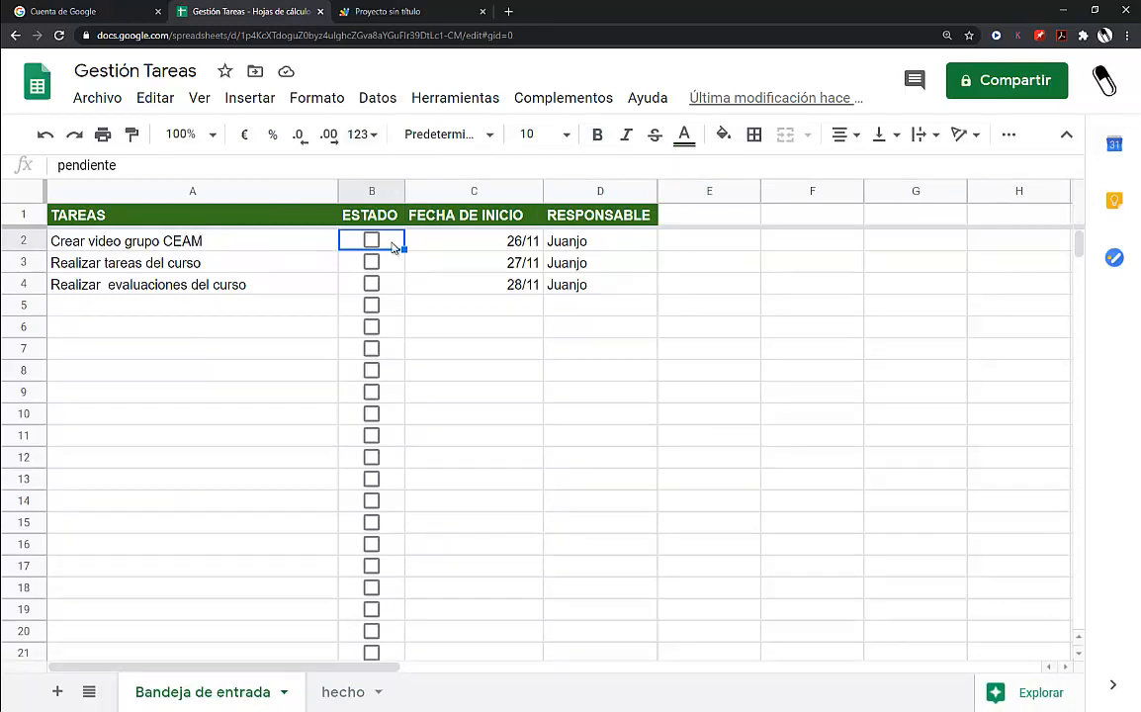
{"action": "left_click", "coordinate": [210, 263]}
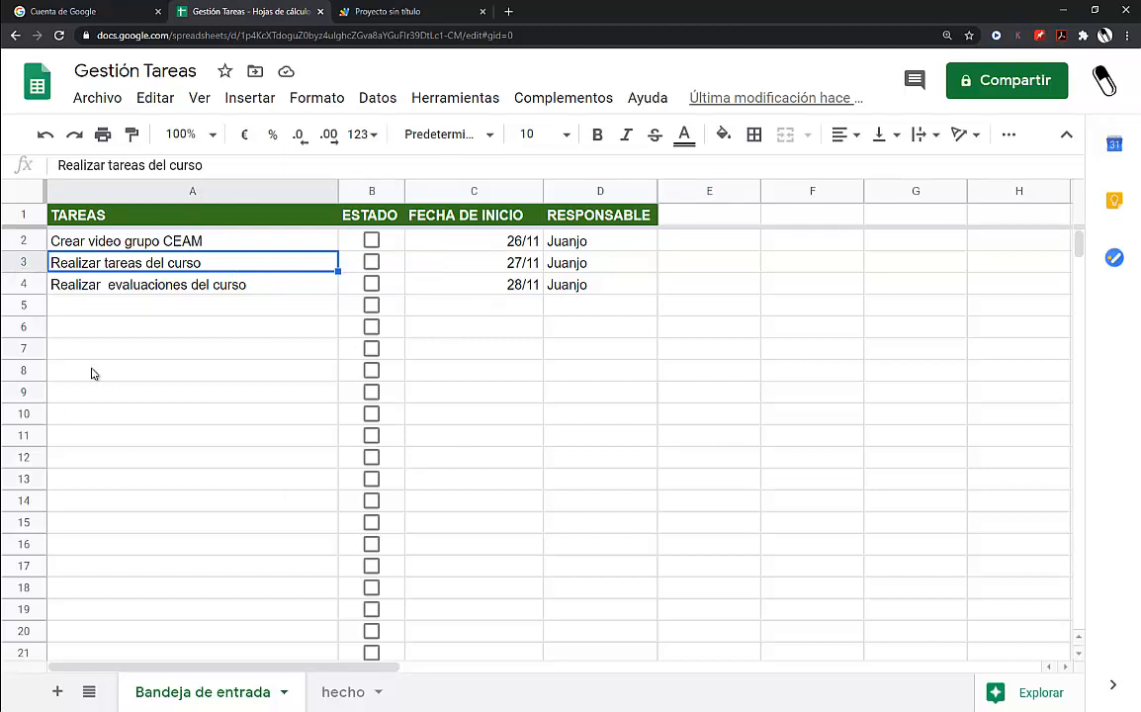
{"action": "left_click", "coordinate": [397, 14]}
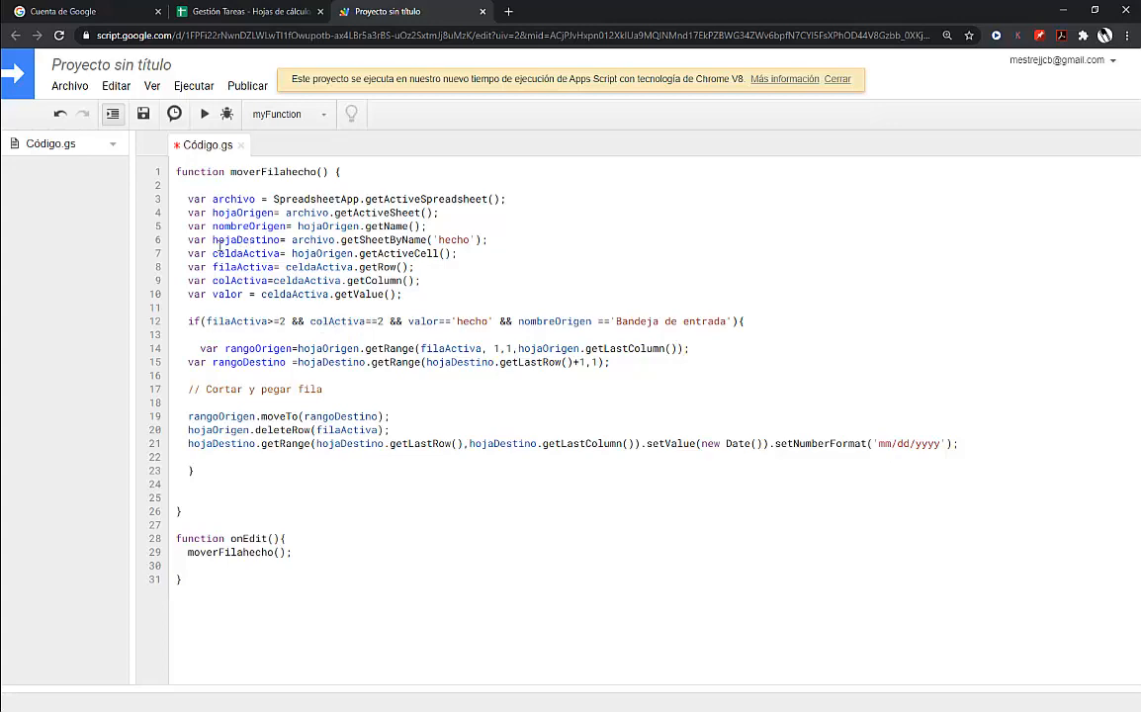
{"action": "left_click", "coordinate": [226, 11]}
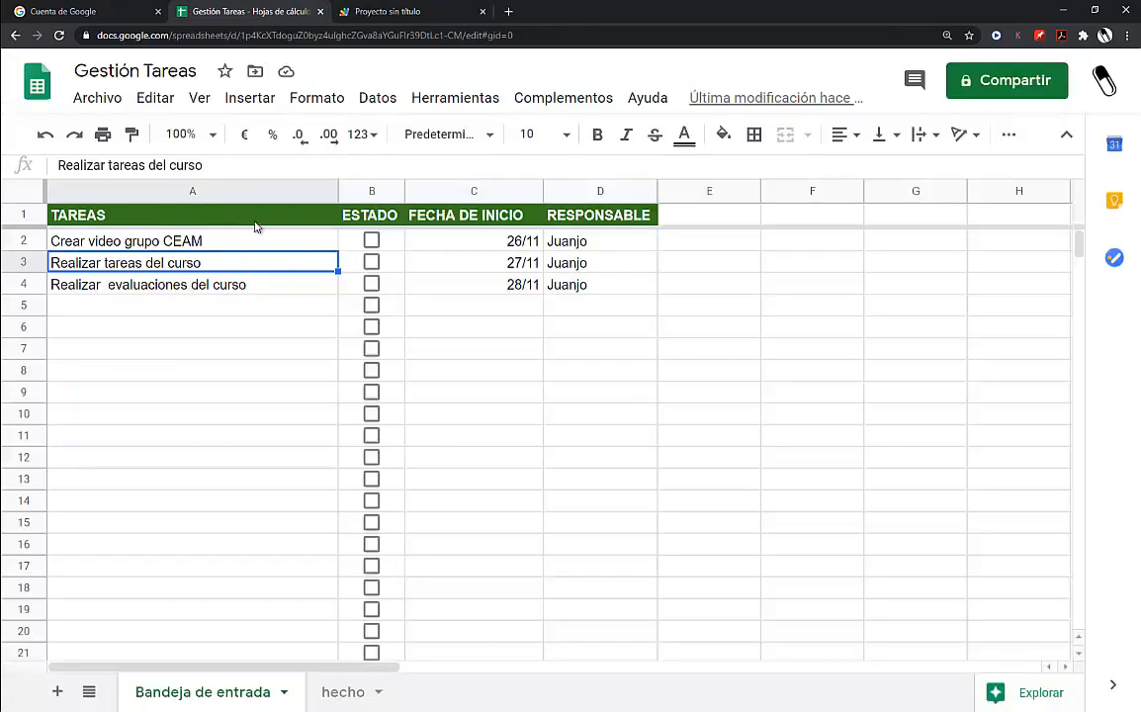
Step: Examine the script's condition and rangoOrigen lines against the first task's row A2:D2 on the Bandeja de entrada sheet
{"action": "left_click", "coordinate": [363, 10]}
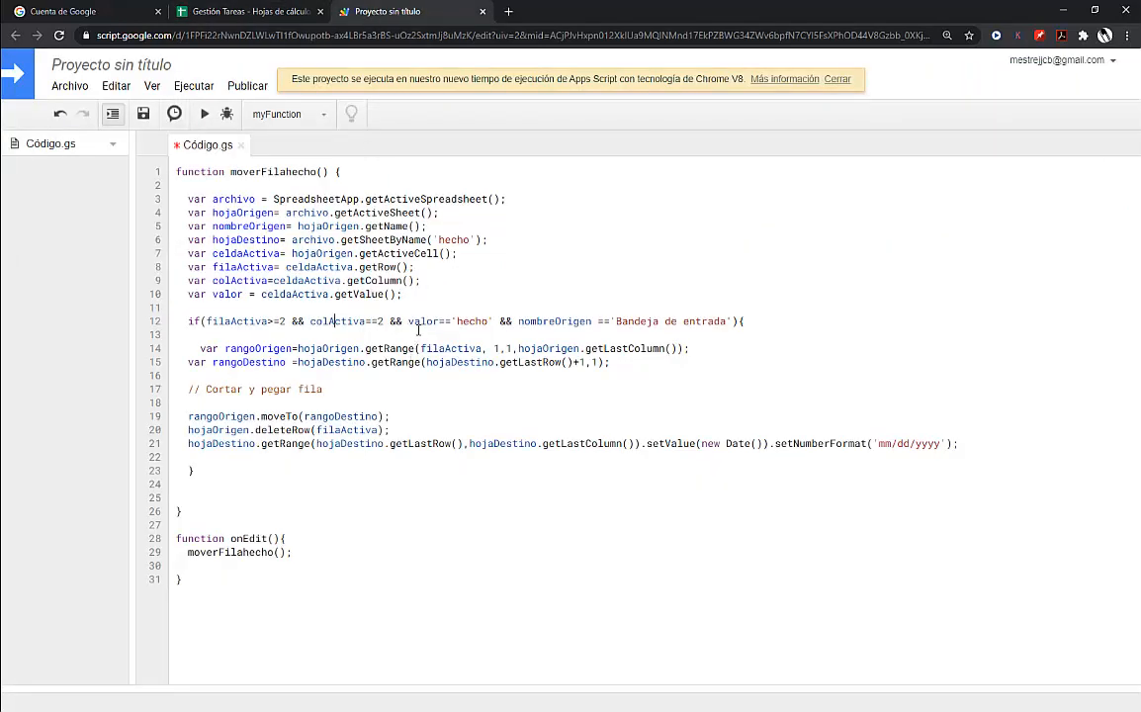
{"action": "left_click_drag", "start_coordinate": [187, 352], "coordinate": [346, 497]}
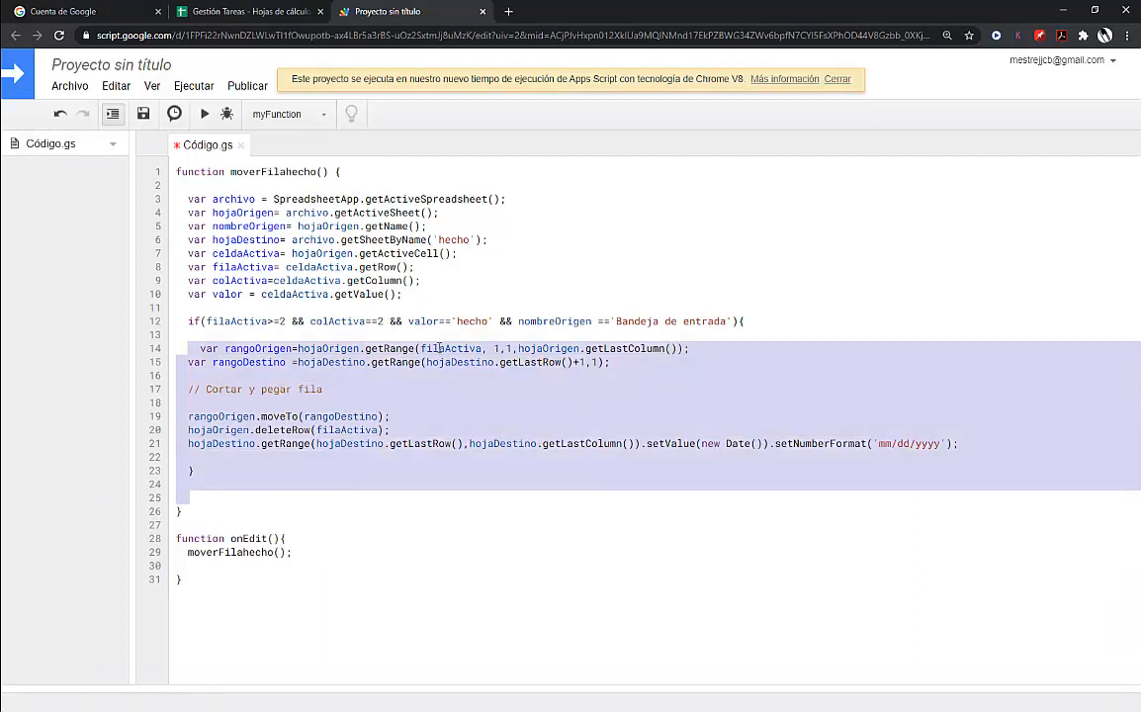
{"action": "left_click", "coordinate": [453, 310]}
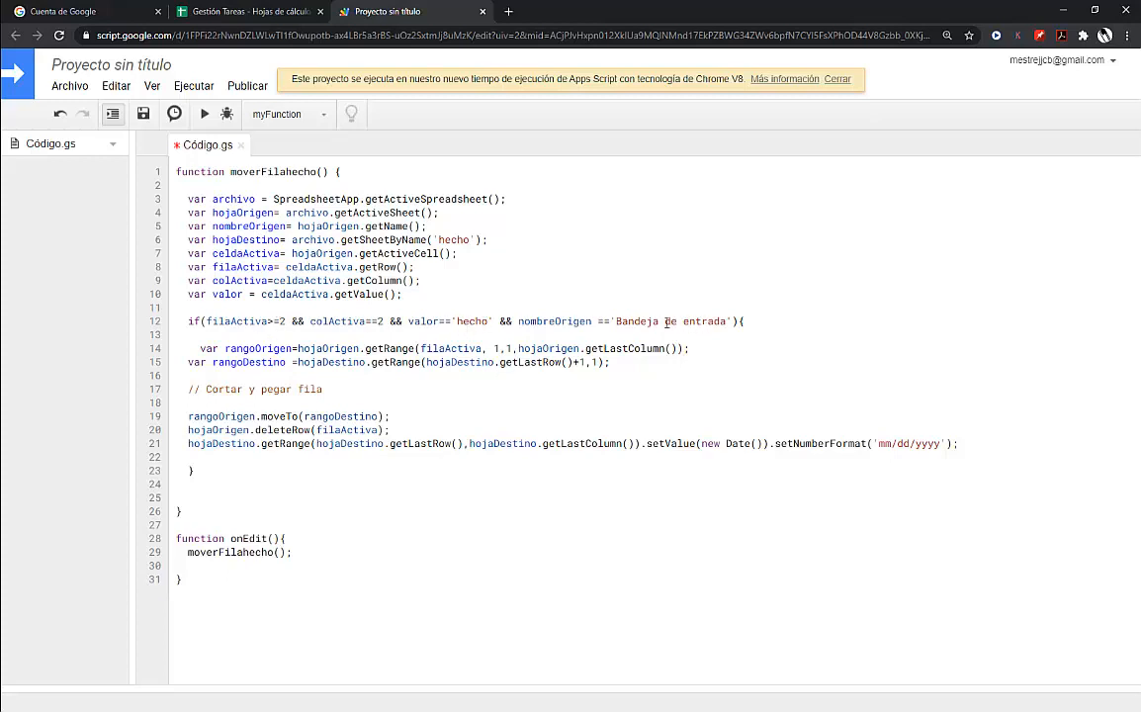
{"action": "left_click", "coordinate": [837, 79]}
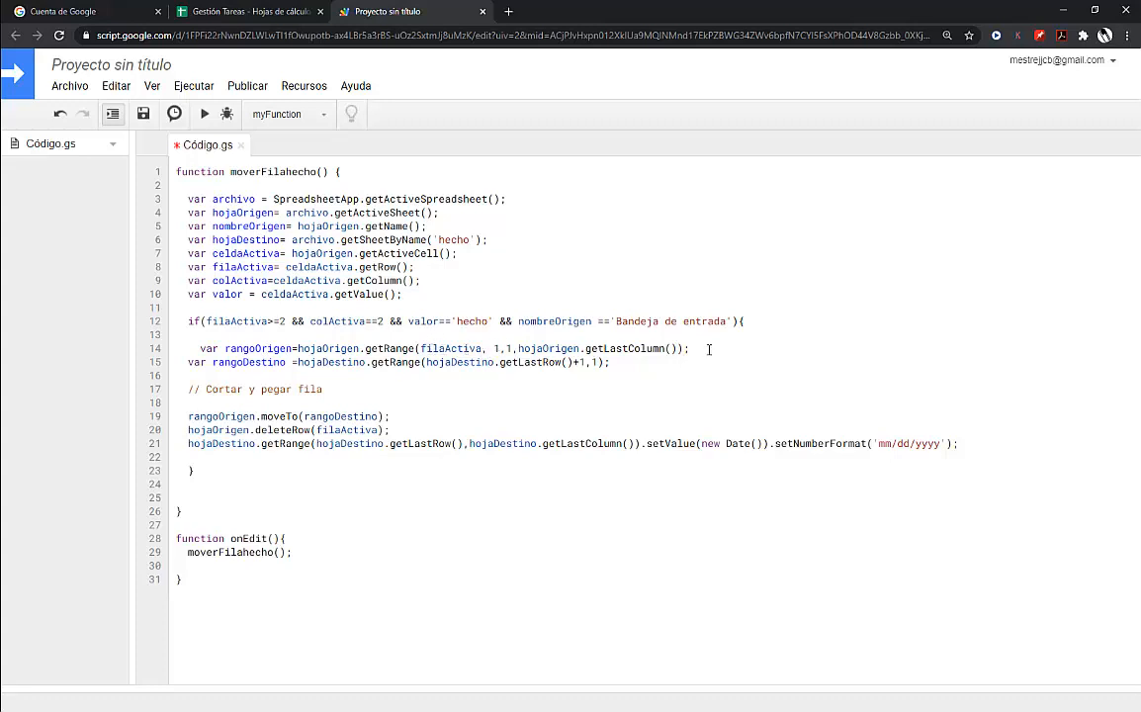
{"action": "left_click", "coordinate": [252, 12]}
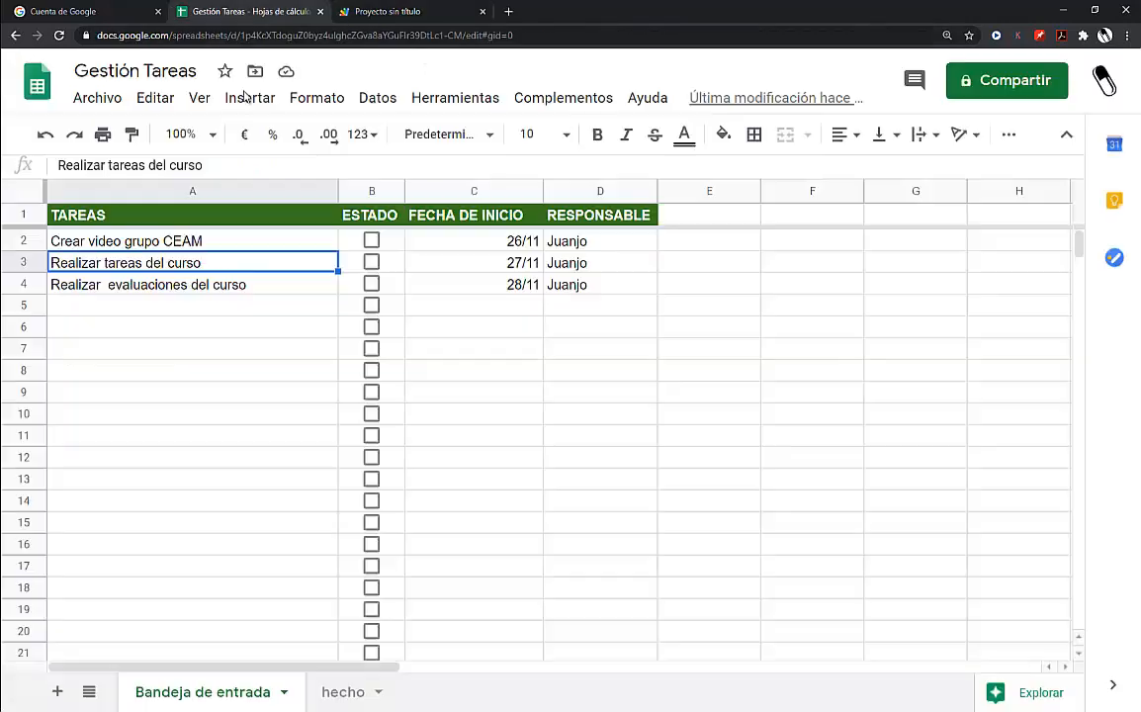
{"action": "left_click", "coordinate": [144, 240]}
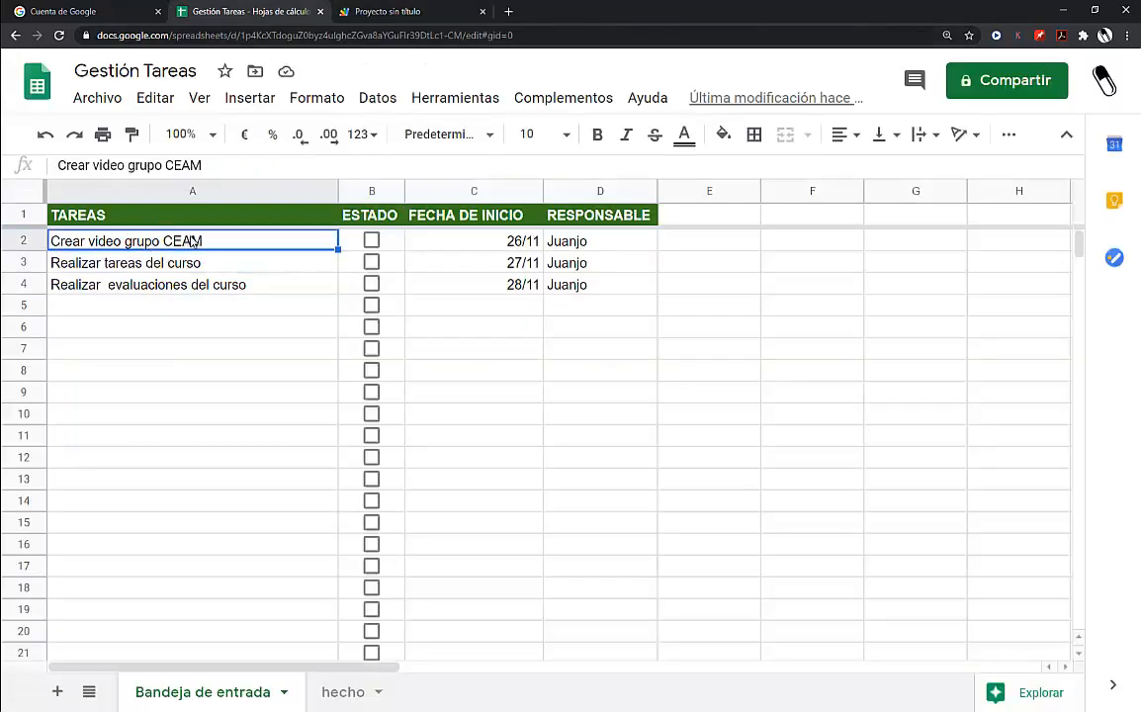
{"action": "left_click_drag", "start_coordinate": [192, 240], "coordinate": [573, 247]}
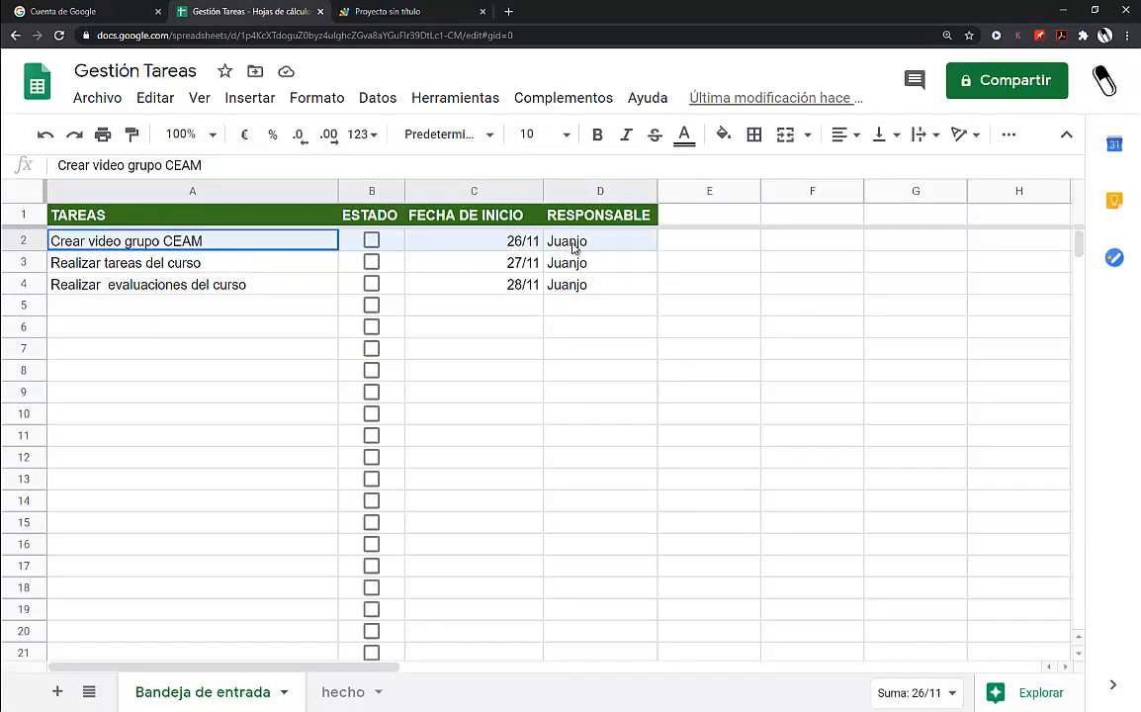
{"action": "left_click", "coordinate": [323, 236]}
{"action": "left_click", "coordinate": [396, 12]}
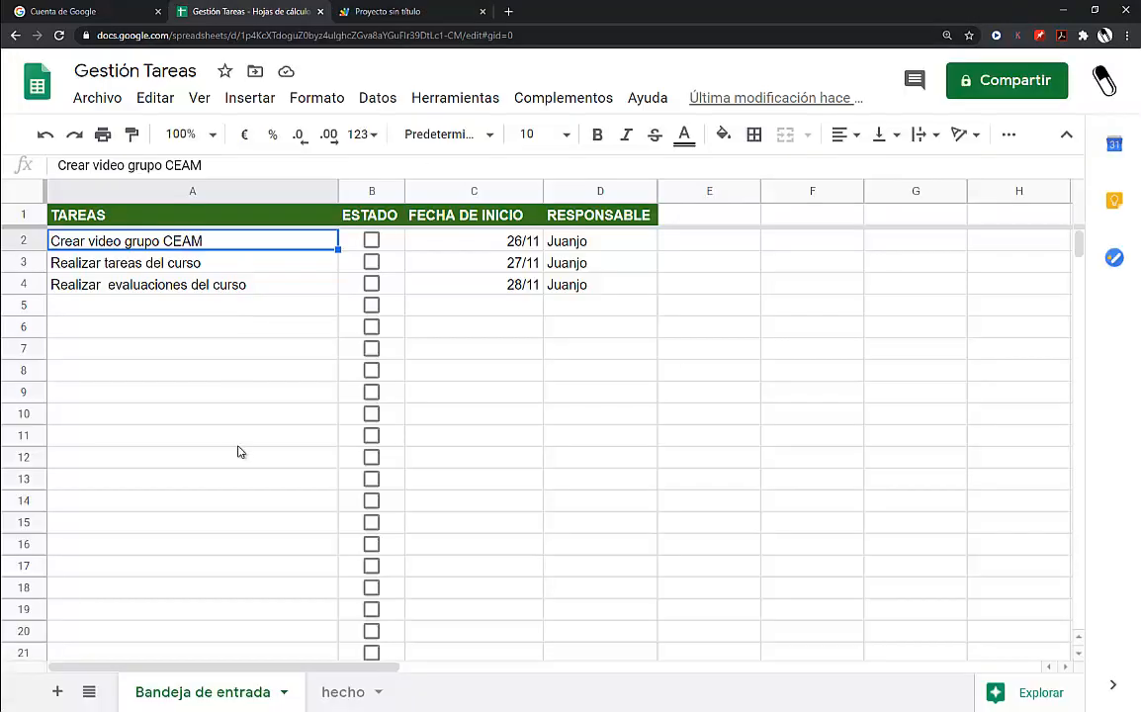
Step: Compare the script's destination range and row-moving lines with the empty row A2:D2 on the hecho sheet
{"action": "left_click", "coordinate": [203, 12]}
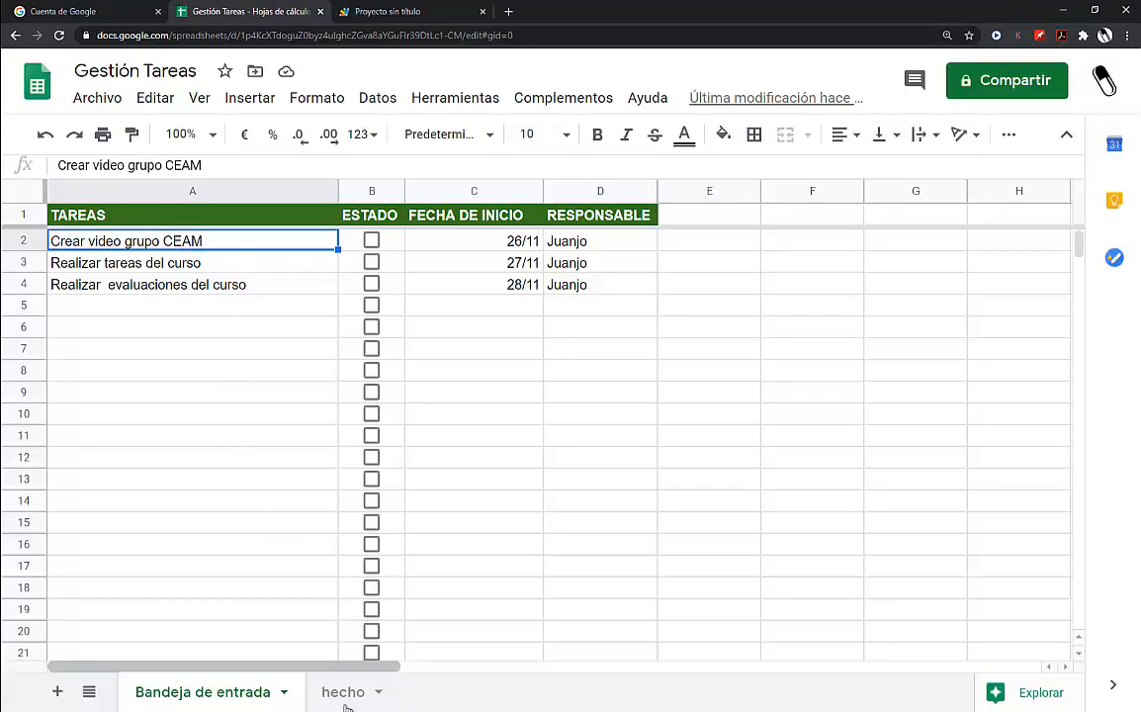
{"action": "left_click", "coordinate": [321, 692]}
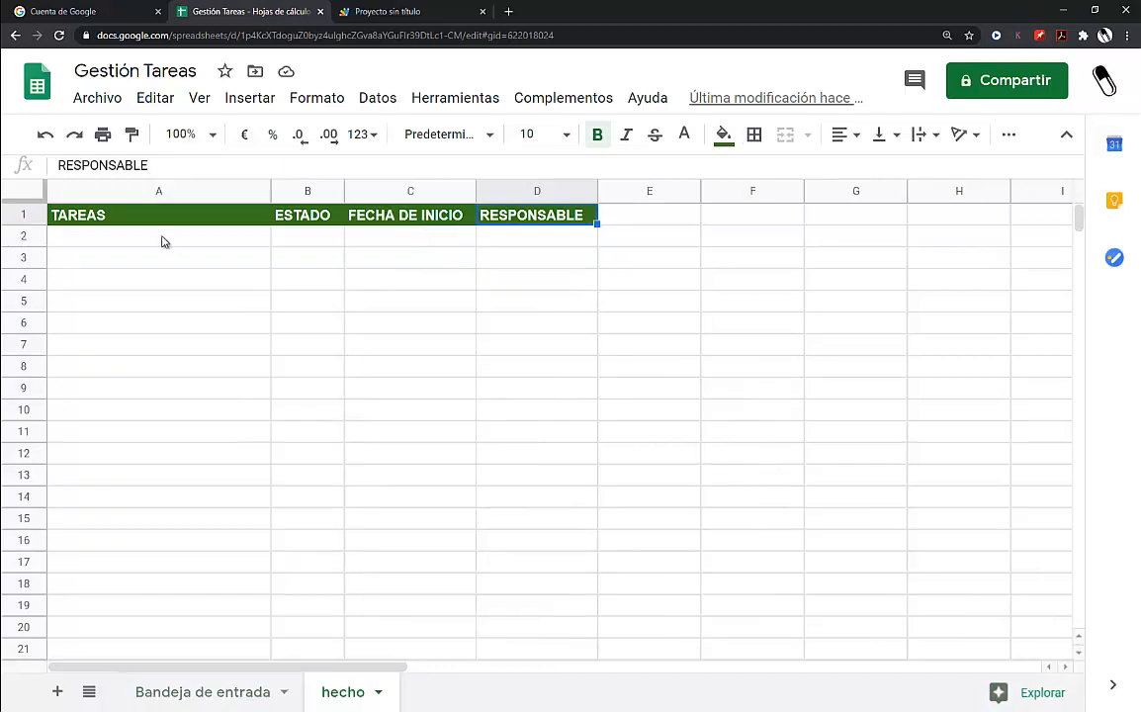
{"action": "left_click", "coordinate": [84, 243]}
{"action": "left_click", "coordinate": [519, 241], "text": "shift"}
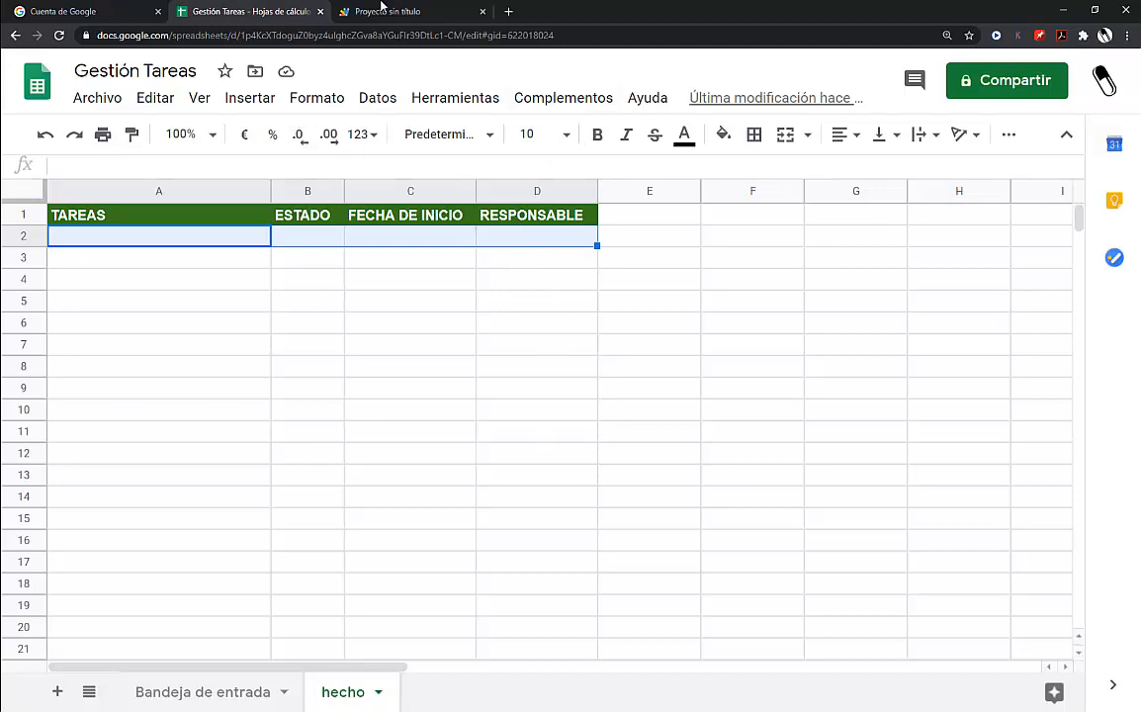
{"action": "left_click", "coordinate": [376, 12]}
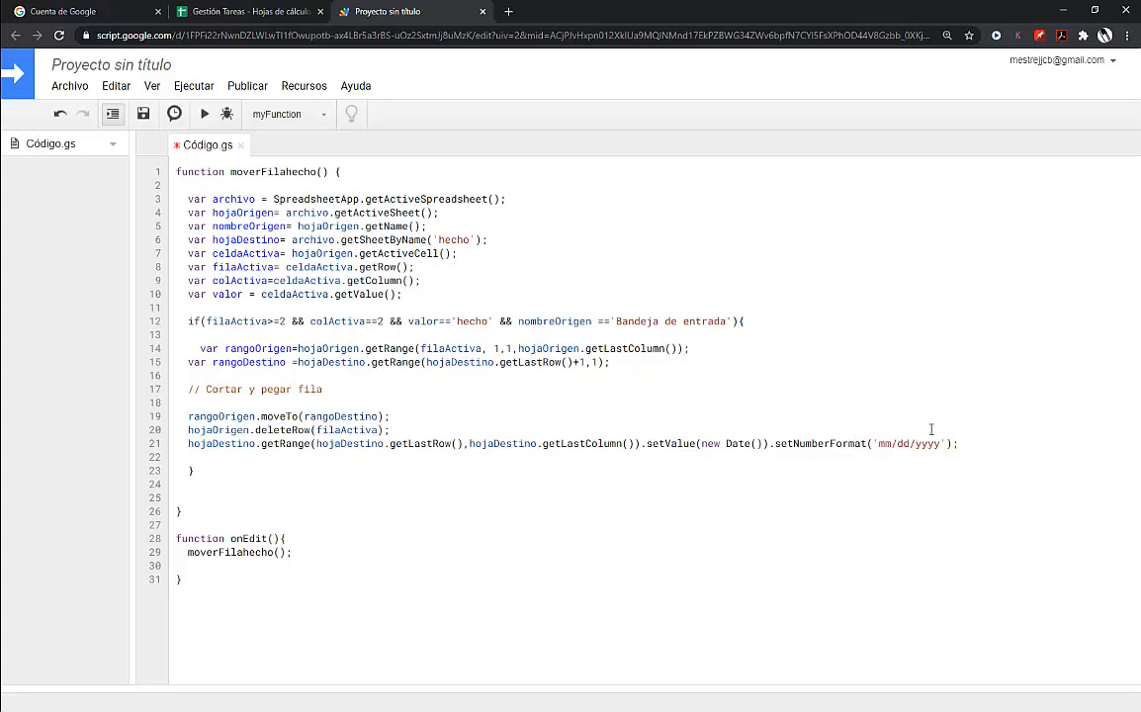
Step: Widen column E slightly on the hecho sheet, with cell E1 selected for a new header
{"action": "left_click", "coordinate": [250, 12]}
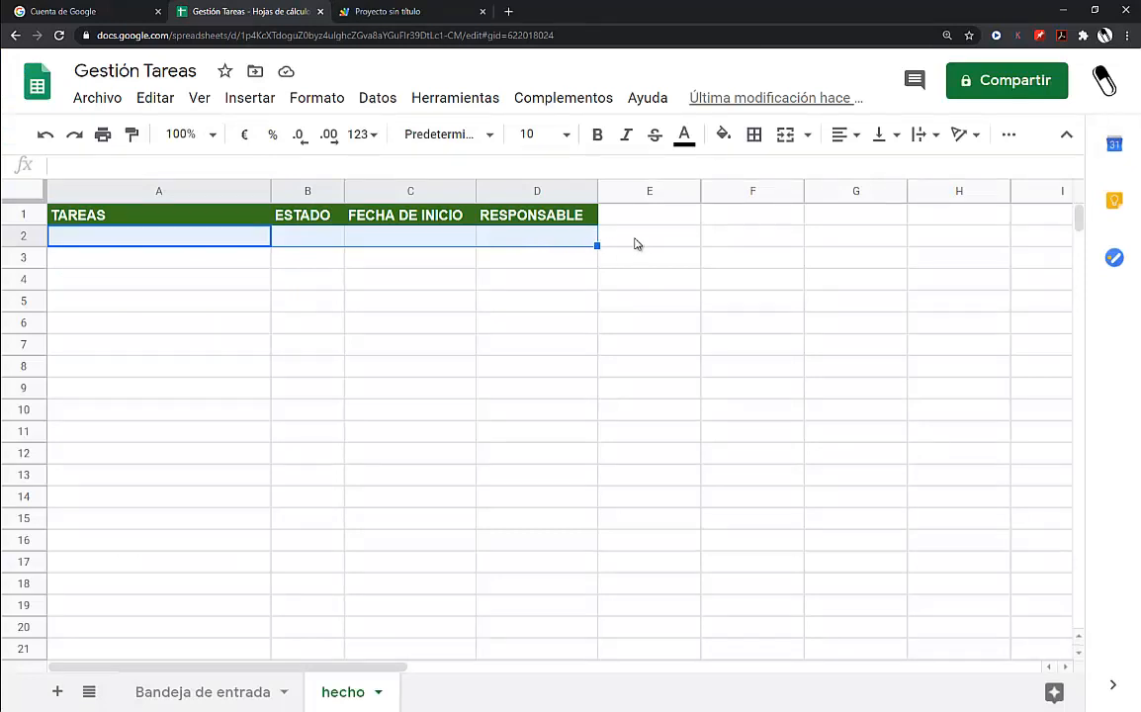
{"action": "left_click", "coordinate": [636, 238]}
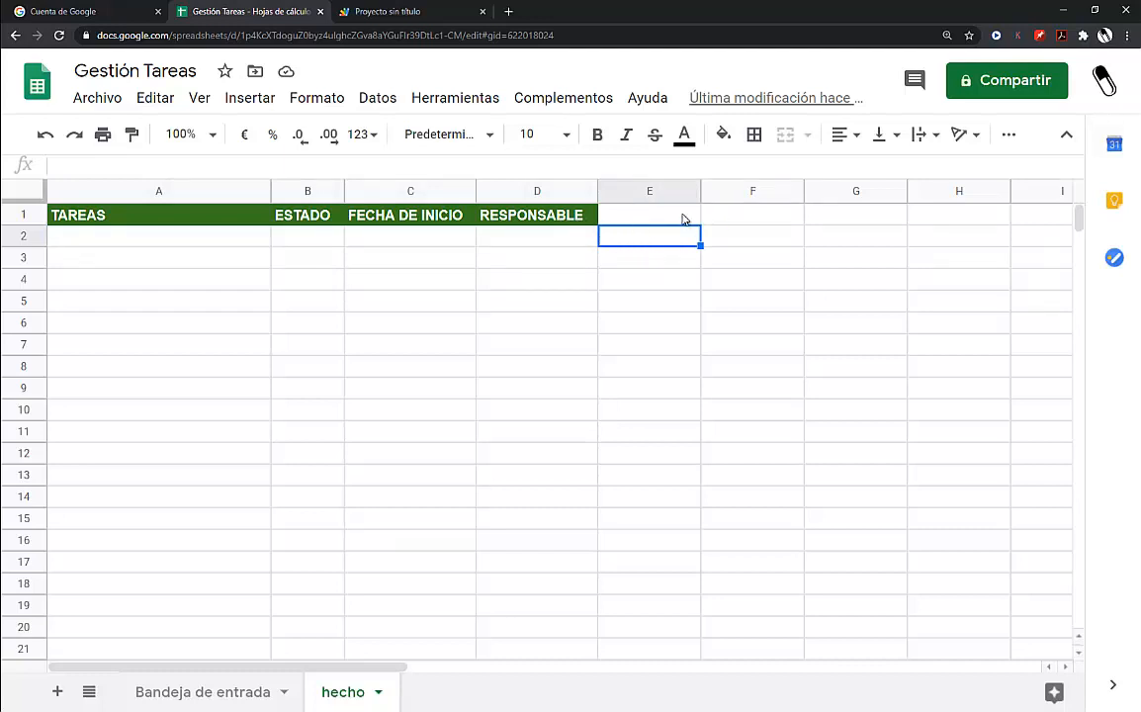
{"action": "left_click", "coordinate": [634, 218]}
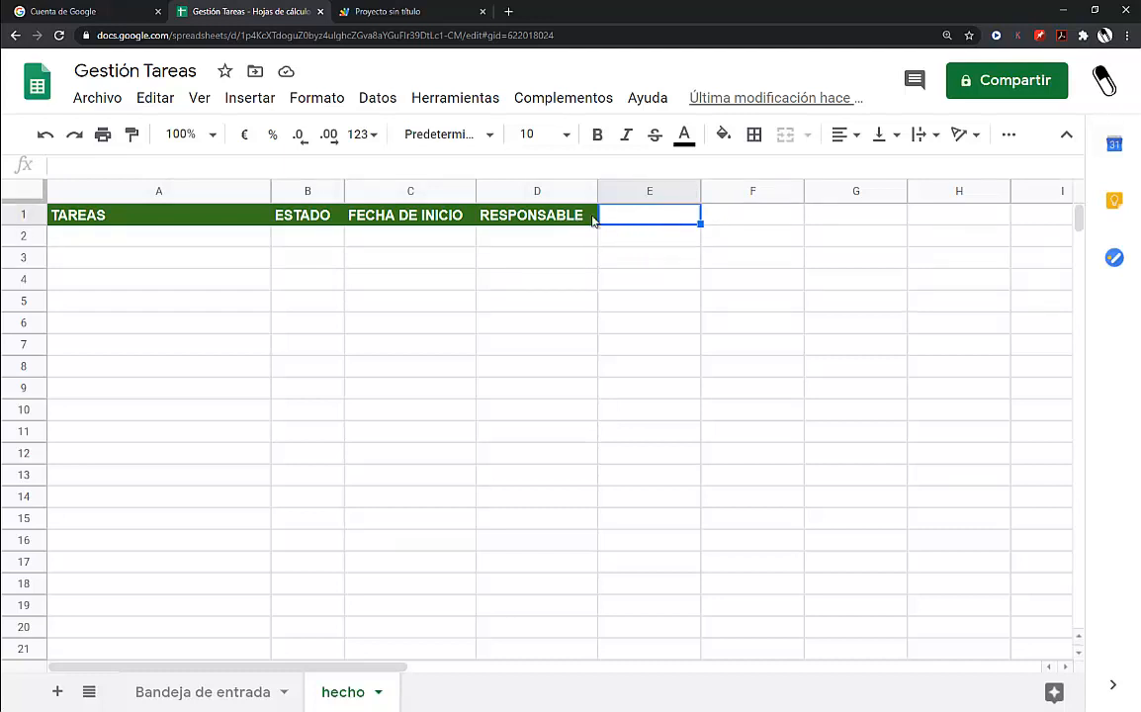
{"action": "left_click", "coordinate": [495, 240]}
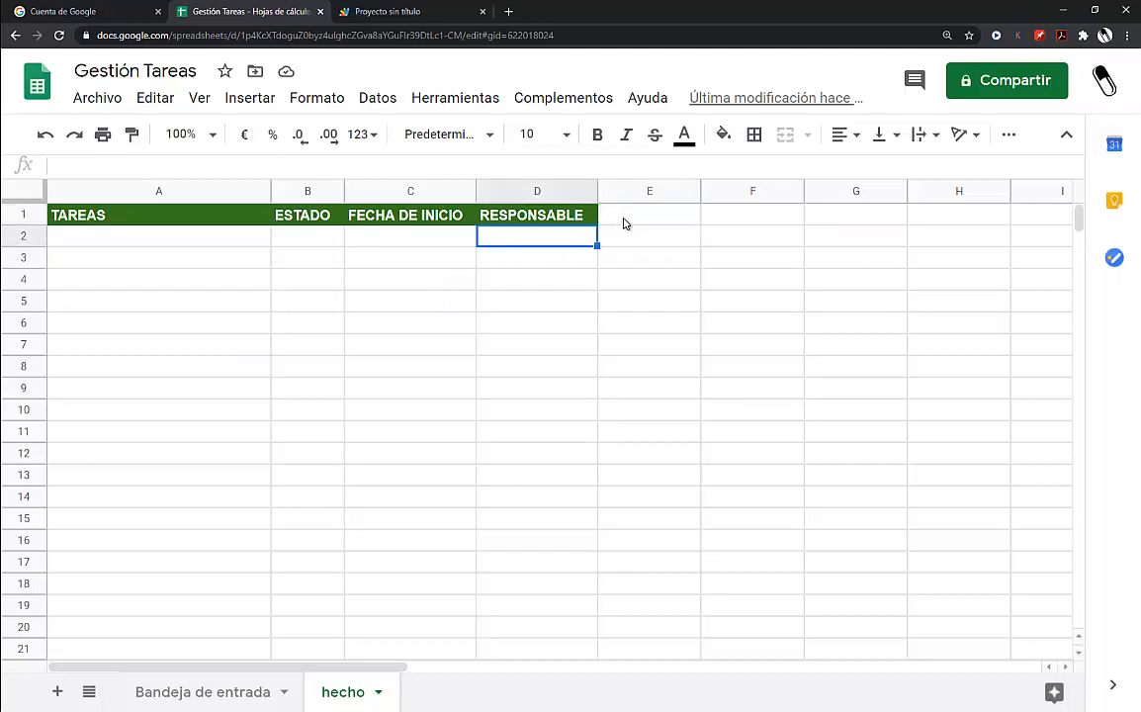
{"action": "left_click", "coordinate": [622, 218]}
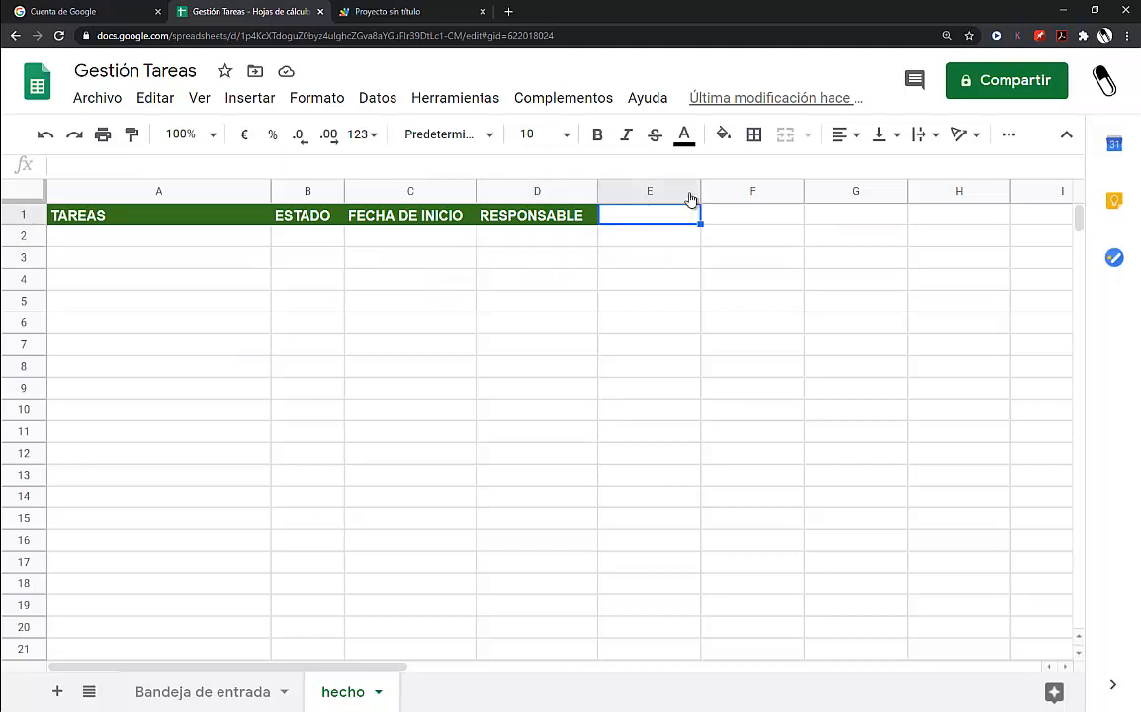
{"action": "left_click_drag", "start_coordinate": [706, 191], "coordinate": [719, 196]}
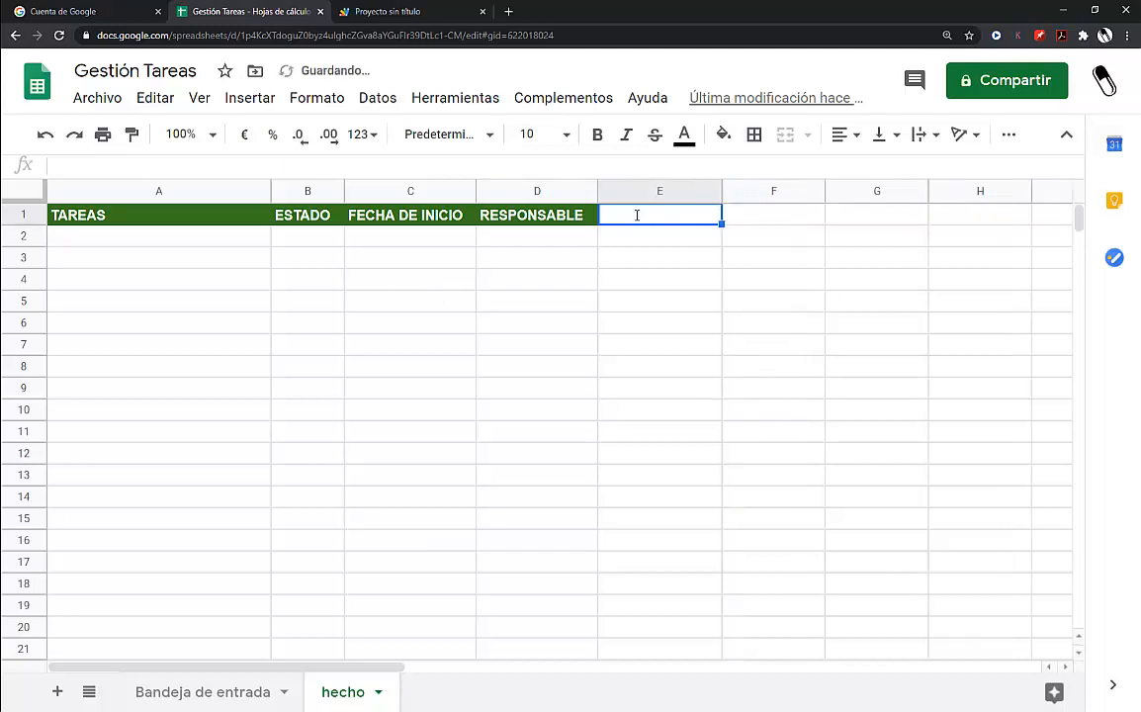
{"action": "type", "text": "fecha de f"}
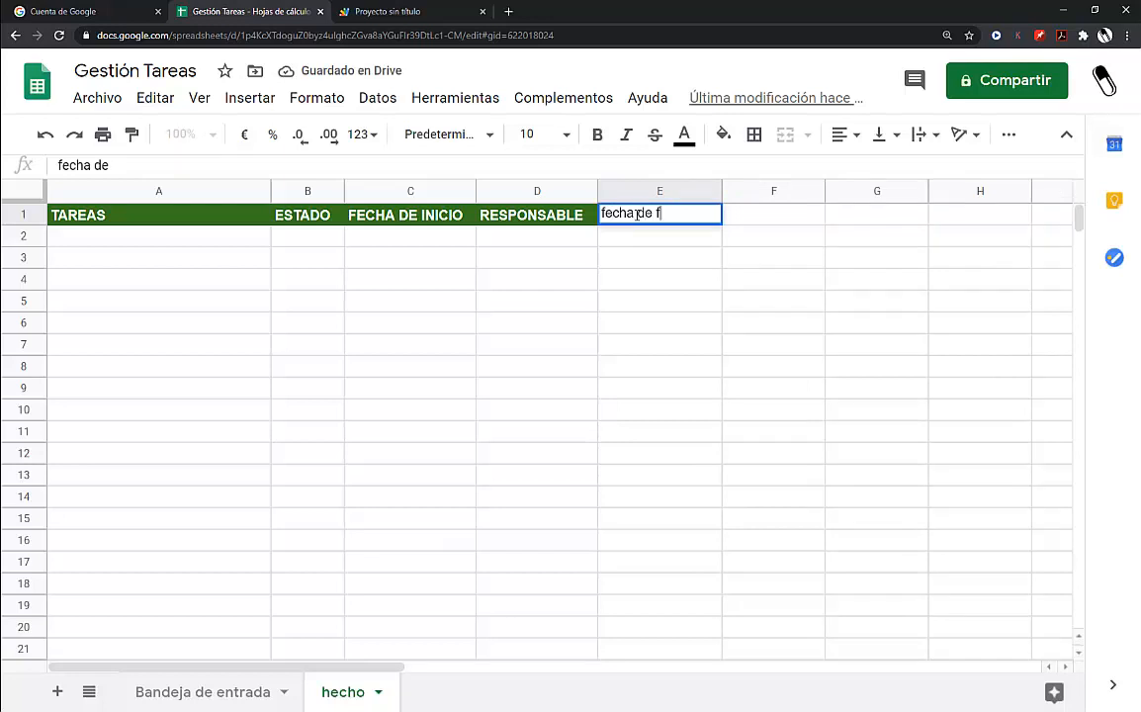
{"action": "type", "text": "inali"}
{"action": "key", "text": "BackSpace"}
{"action": "key", "text": "BackSpace"}
{"action": "key", "text": "BackSpace"}
{"action": "key", "text": "BackSpace"}
{"action": "key", "text": "BackSpace"}
{"action": "key", "text": "BackSpace"}
{"action": "key", "text": "BackSpace"}
{"action": "key", "text": "BackSpace"}
{"action": "key", "text": "BackSpace"}
{"action": "key", "text": "BackSpace"}
{"action": "key", "text": "BackSpace"}
{"action": "key", "text": "BackSpace"}
{"action": "key", "text": "BackSpace"}
{"action": "key", "text": "BackSpace"}
{"action": "key", "text": "BackSpace"}
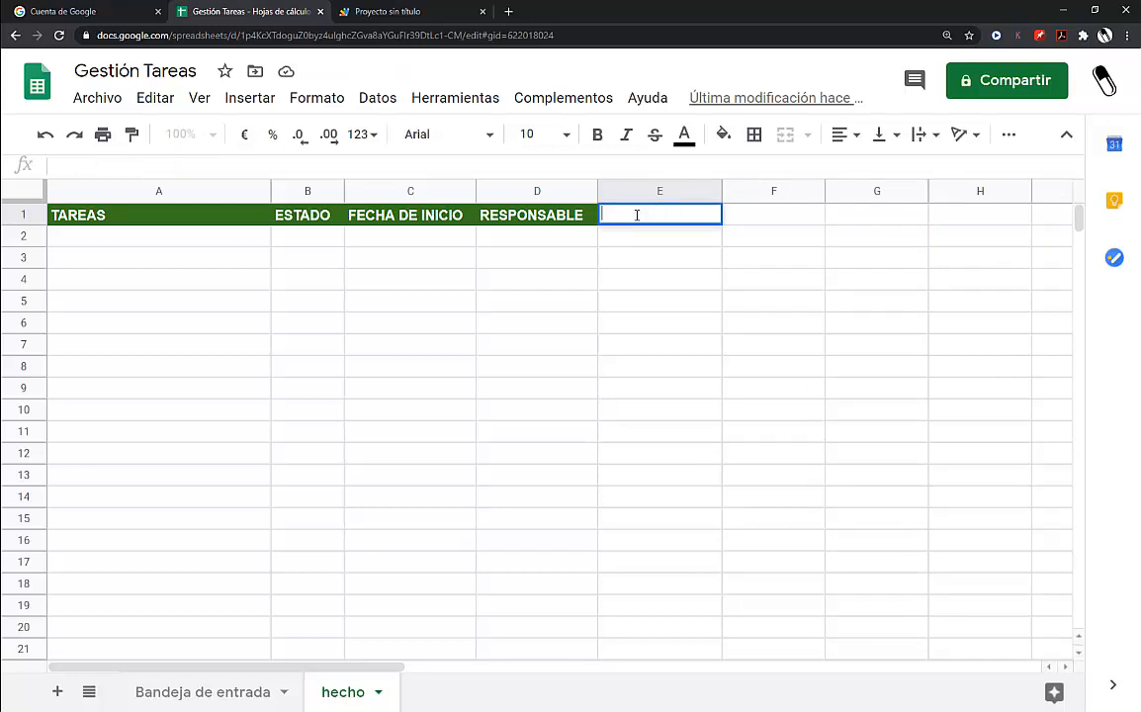
Step: Enter the header FECHA DE FINALIZACIÓN in cell E1 of the hecho sheet and widen column E to fit it
{"action": "type", "text": "FECHA DE FINALIZACI"}
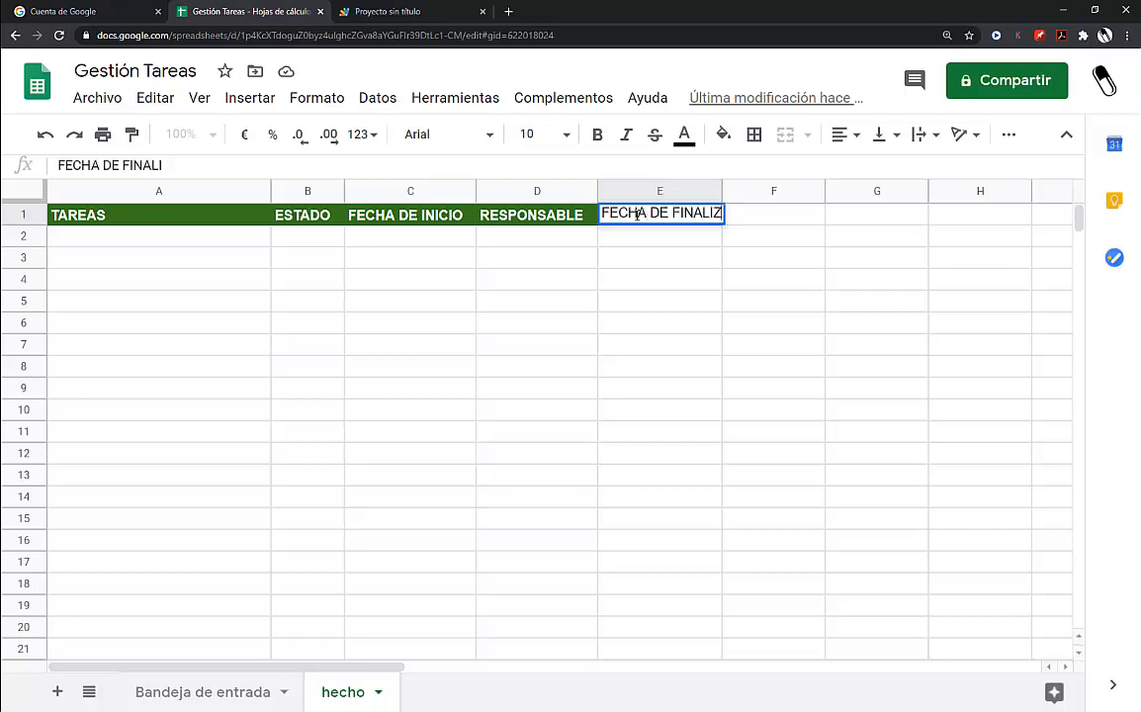
{"action": "type", "text": "ÓN"}
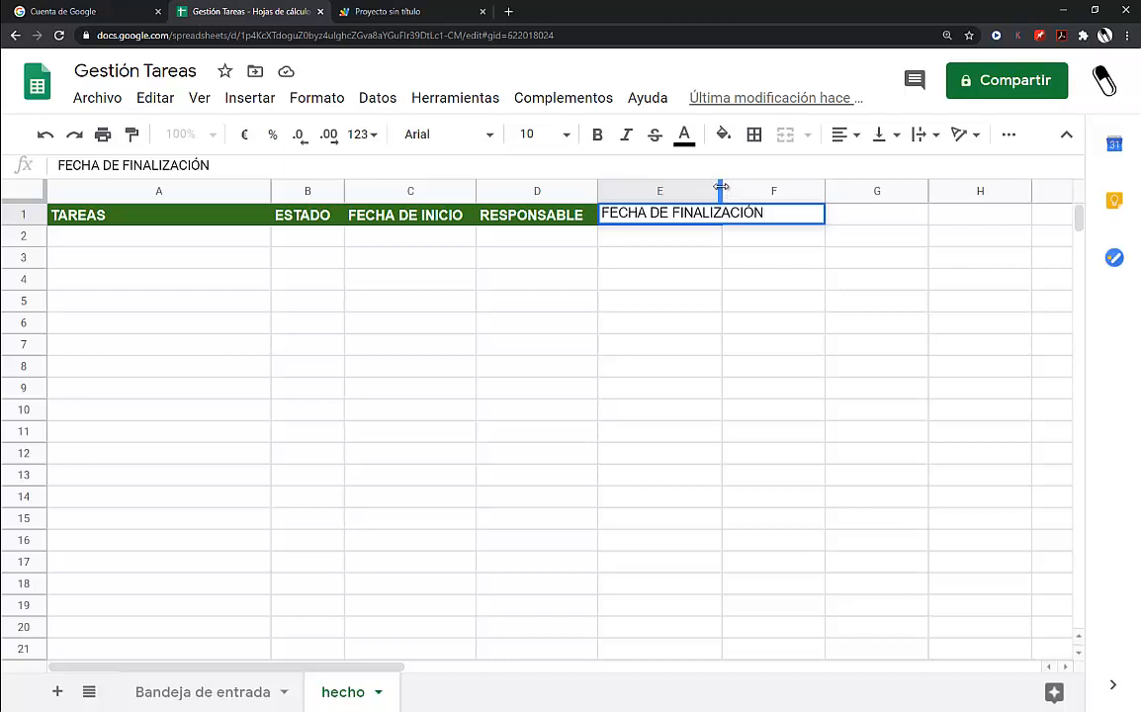
{"action": "left_click_drag", "start_coordinate": [753, 187], "coordinate": [780, 189]}
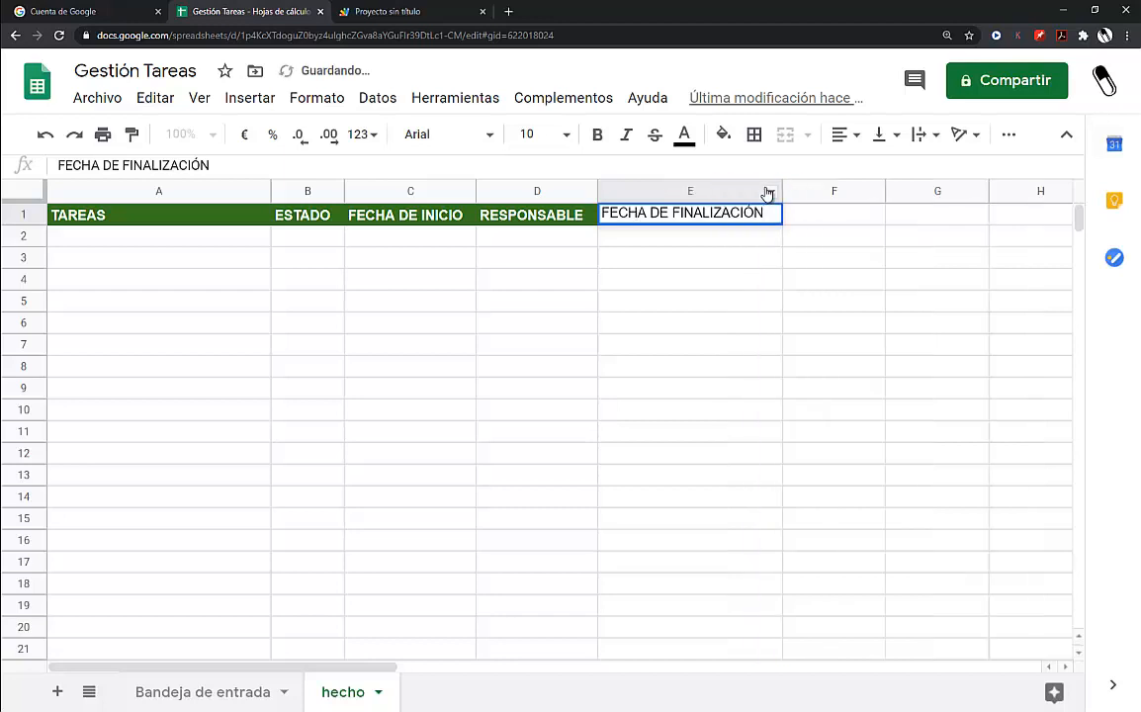
Step: Copy the formatting of the RESPONSABLE header in D1 onto the FECHA DE FINALIZACIÓN header in E1
{"action": "left_click", "coordinate": [567, 210]}
{"action": "left_click", "coordinate": [132, 134]}
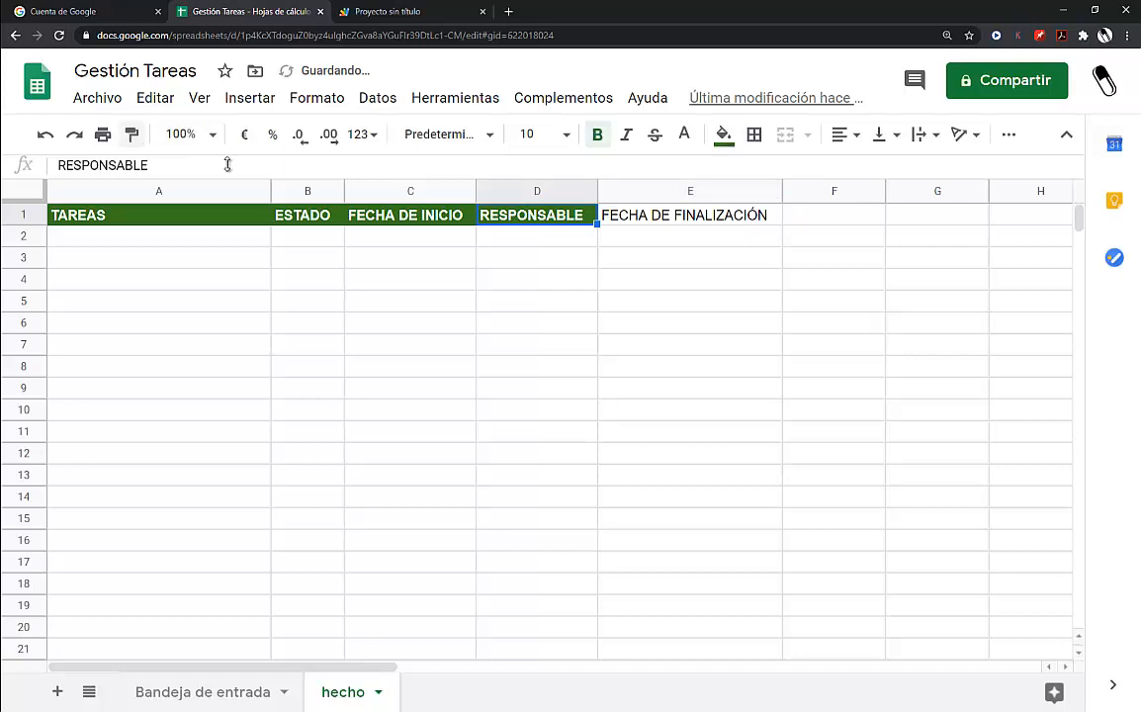
{"action": "left_click", "coordinate": [662, 221]}
{"action": "left_click", "coordinate": [668, 232]}
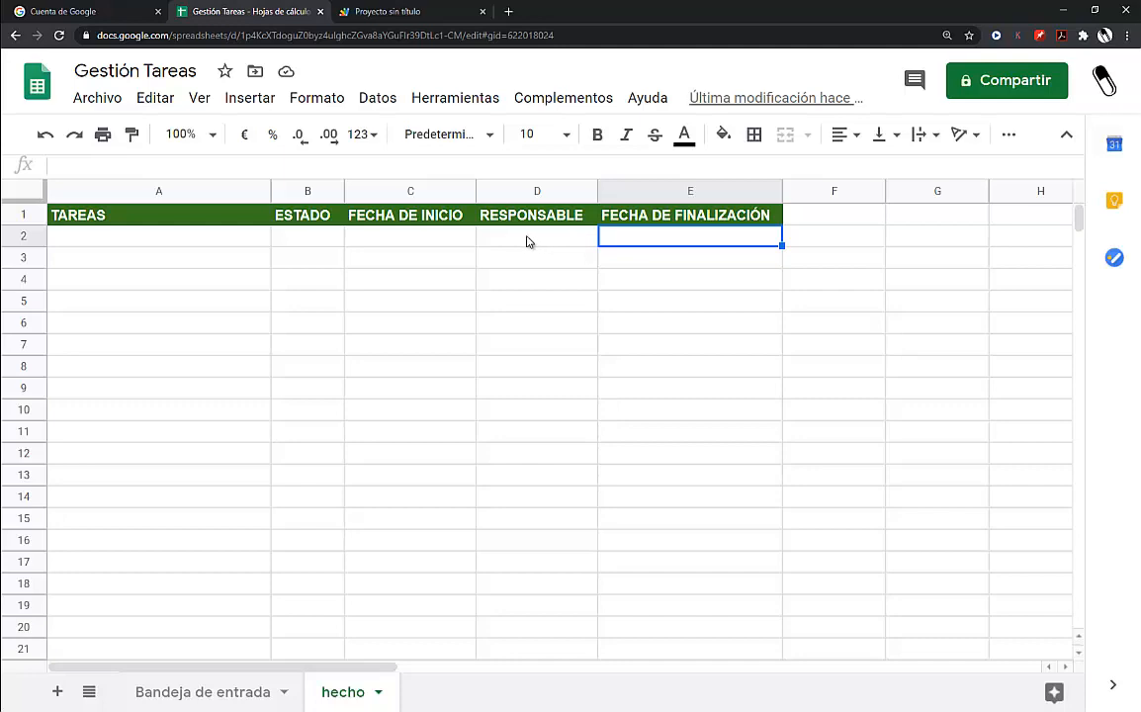
Step: Return to the script project and rename it gestionTareas
{"action": "left_click", "coordinate": [383, 10]}
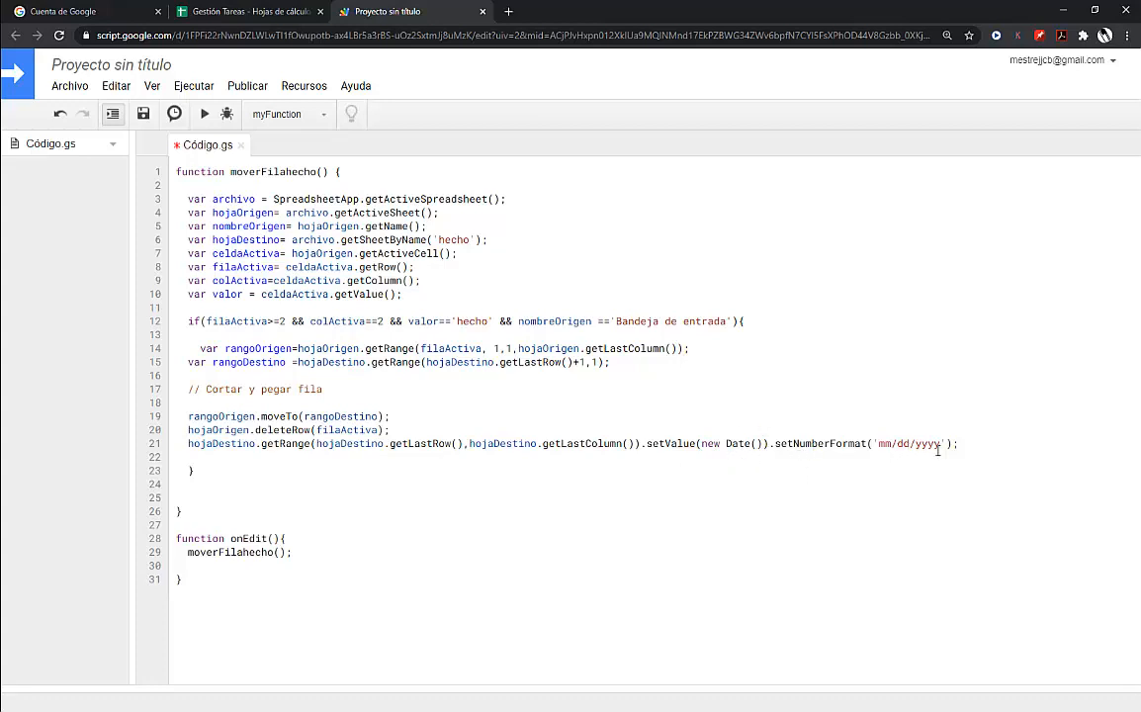
{"action": "left_click", "coordinate": [208, 11]}
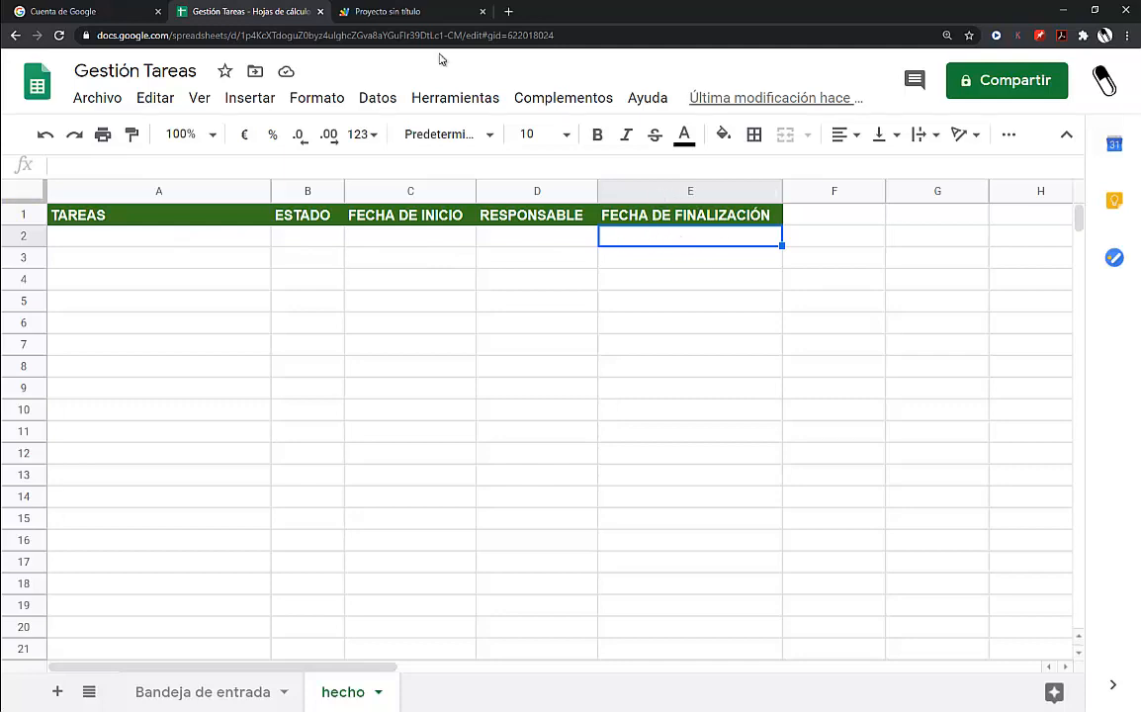
{"action": "left_click", "coordinate": [382, 10]}
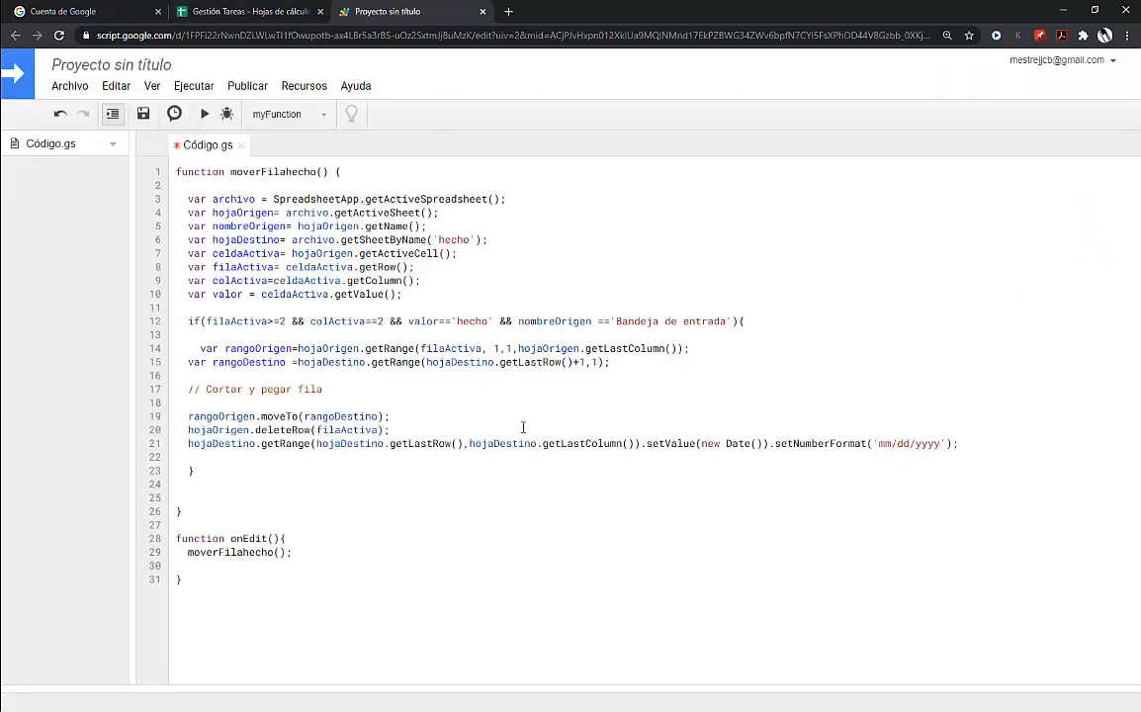
{"action": "left_click", "coordinate": [125, 67]}
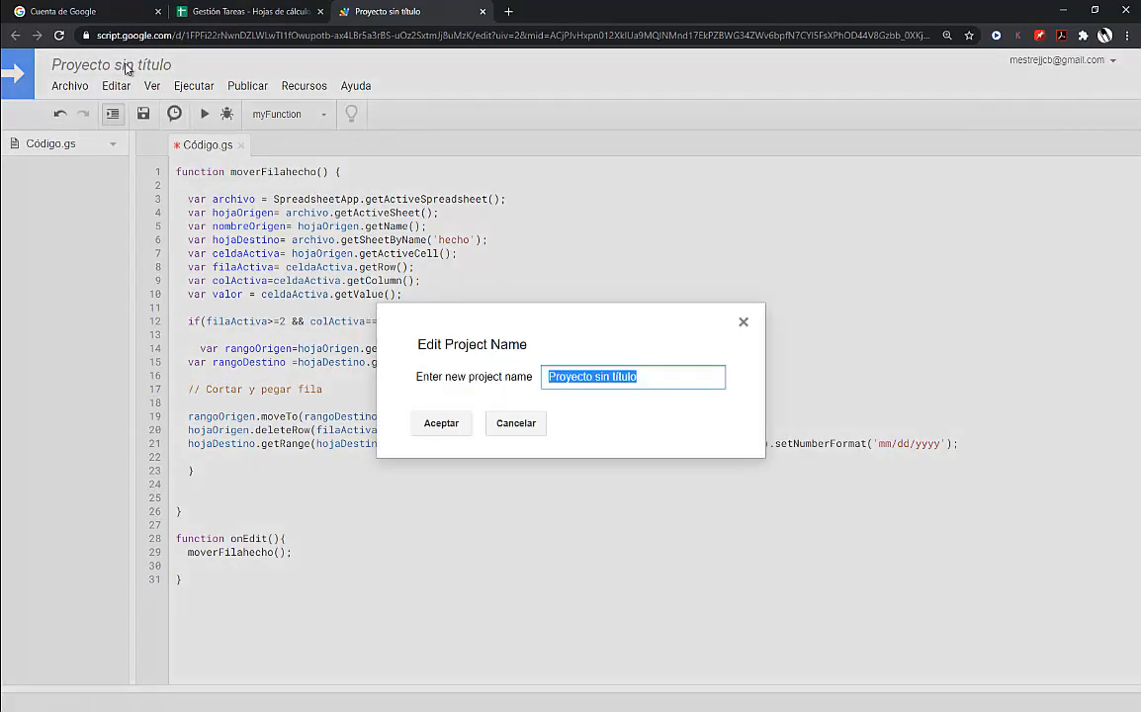
{"action": "type", "text": "GES"}
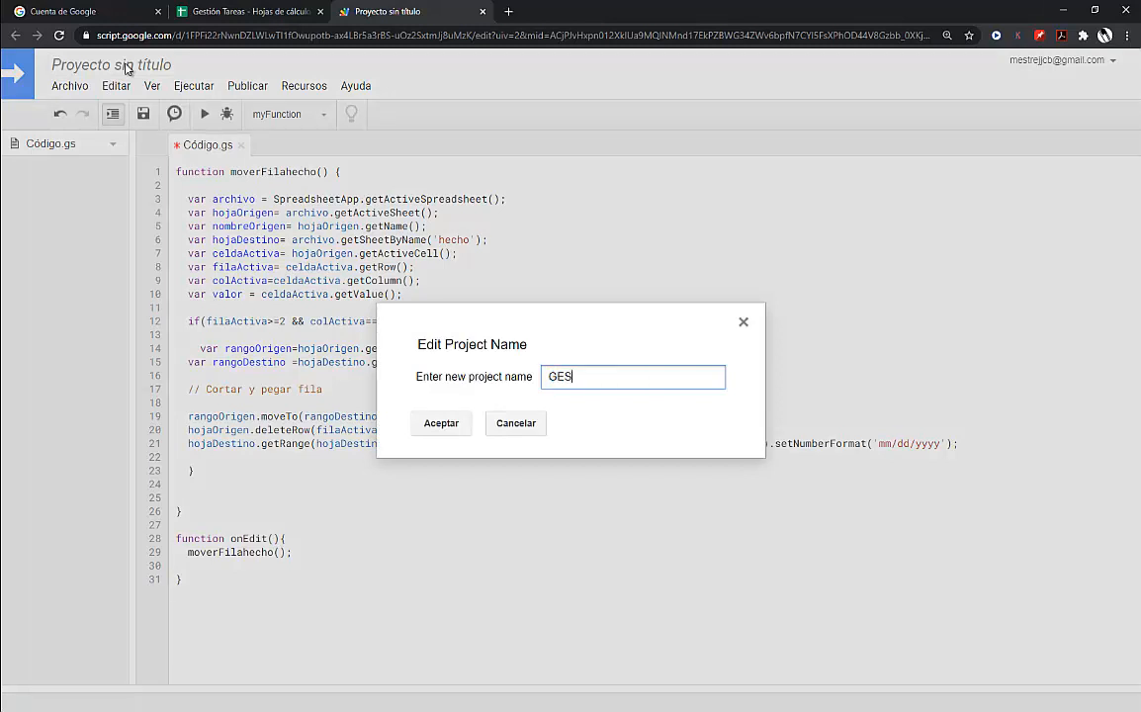
{"action": "key", "text": "BackSpace"}
{"action": "key", "text": "BackSpace"}
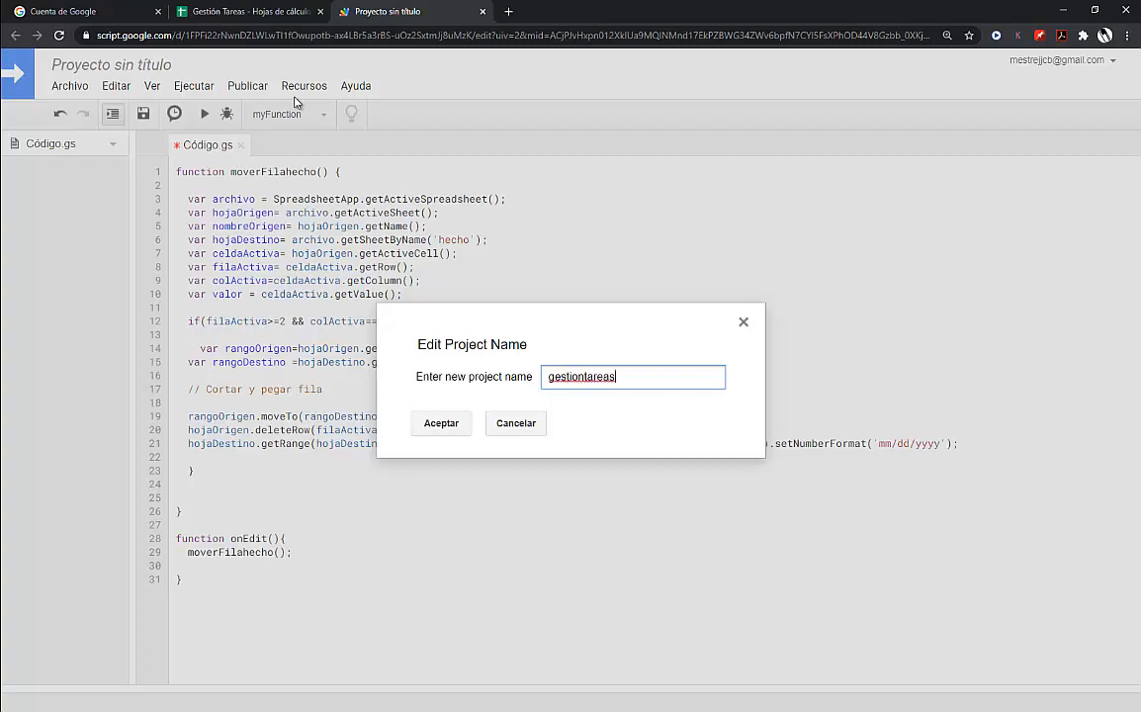
{"action": "left_click", "coordinate": [588, 377]}
{"action": "key", "text": "BackSpace"}
{"action": "type", "text": "T"}
{"action": "left_click", "coordinate": [441, 423]}
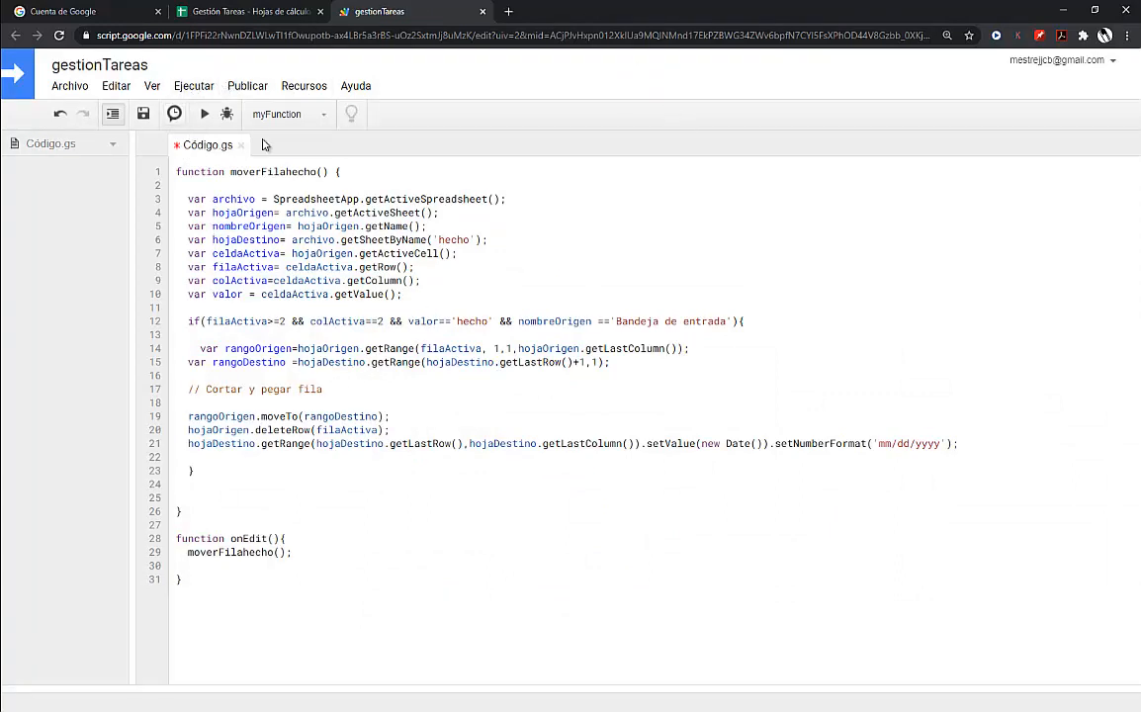
Step: Check the list of runnable functions and run the gestionTareas script
{"action": "left_click", "coordinate": [322, 116]}
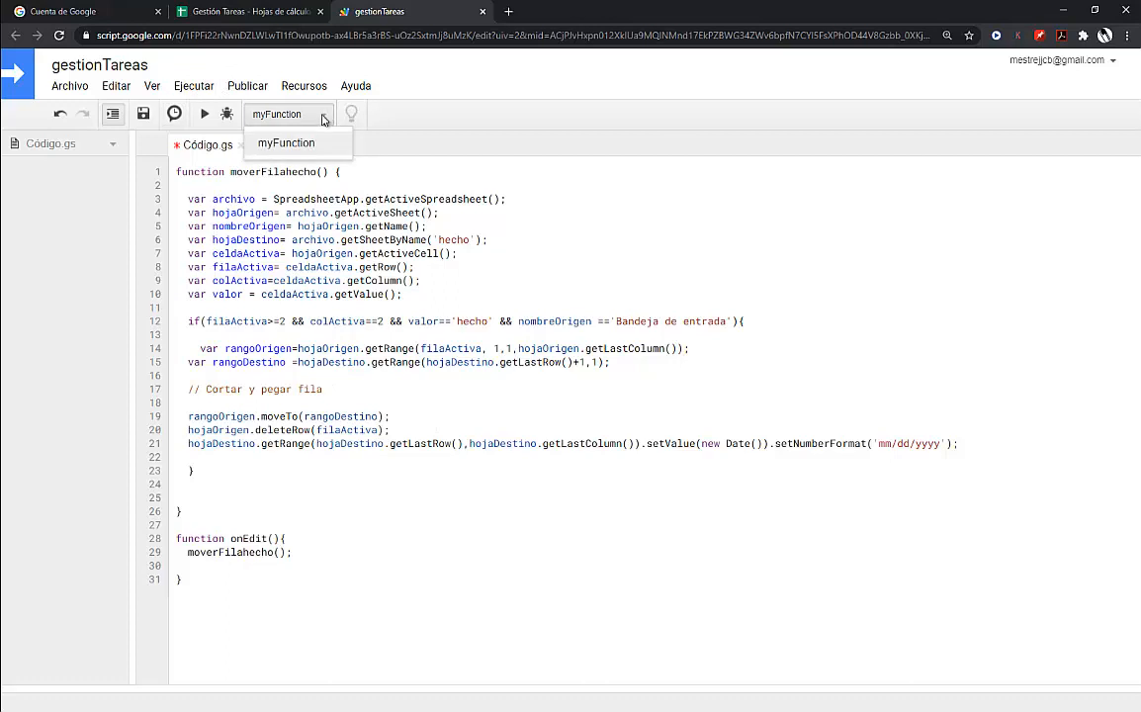
{"action": "left_click", "coordinate": [322, 117]}
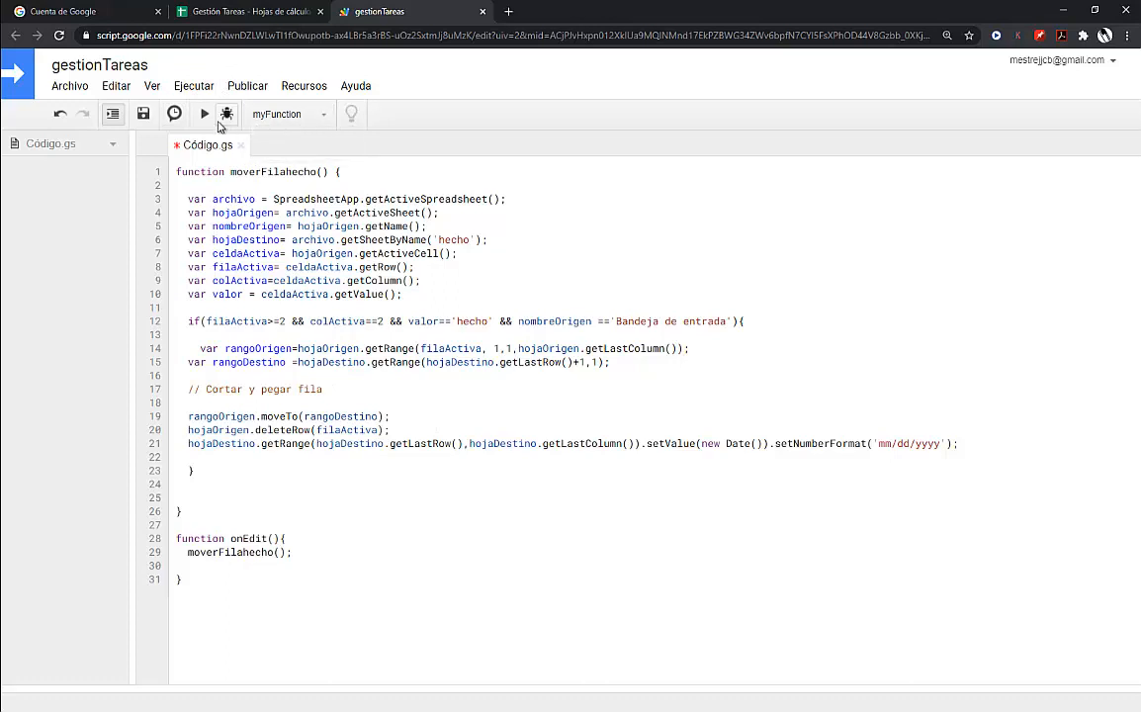
{"action": "left_click", "coordinate": [204, 114]}
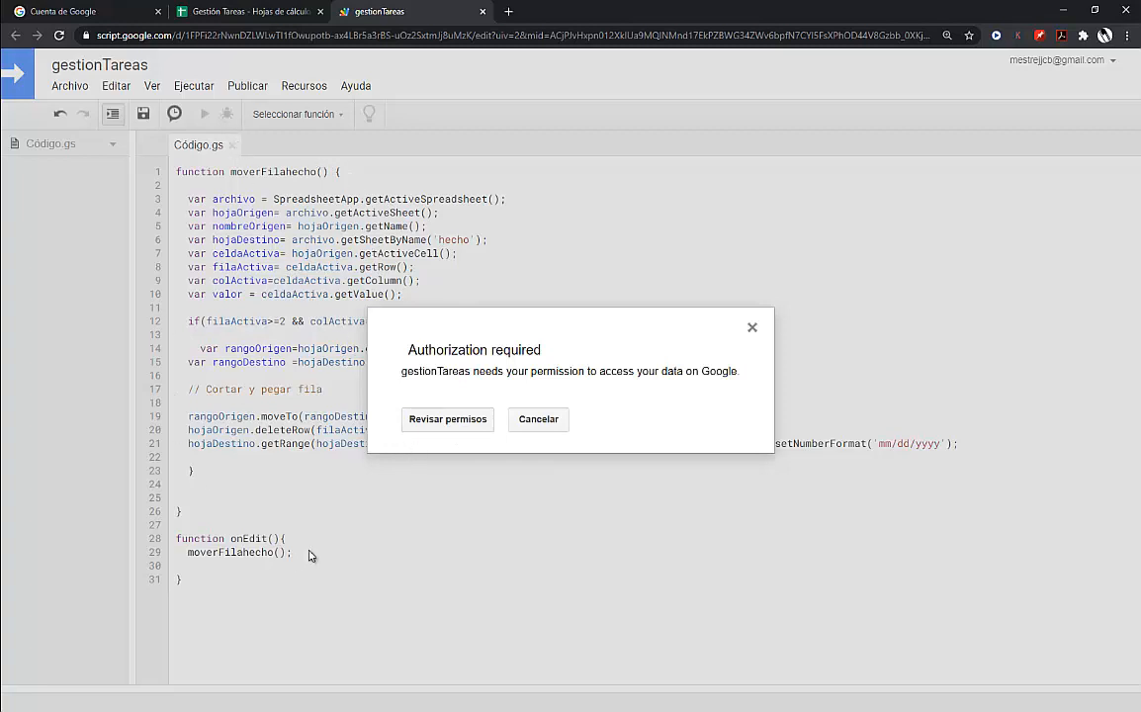
Step: Review the permissions requested by gestionTareas, choose the account, proceed past the unverified-app warning, and allow access to Google Drive spreadsheets
{"action": "left_click", "coordinate": [459, 423]}
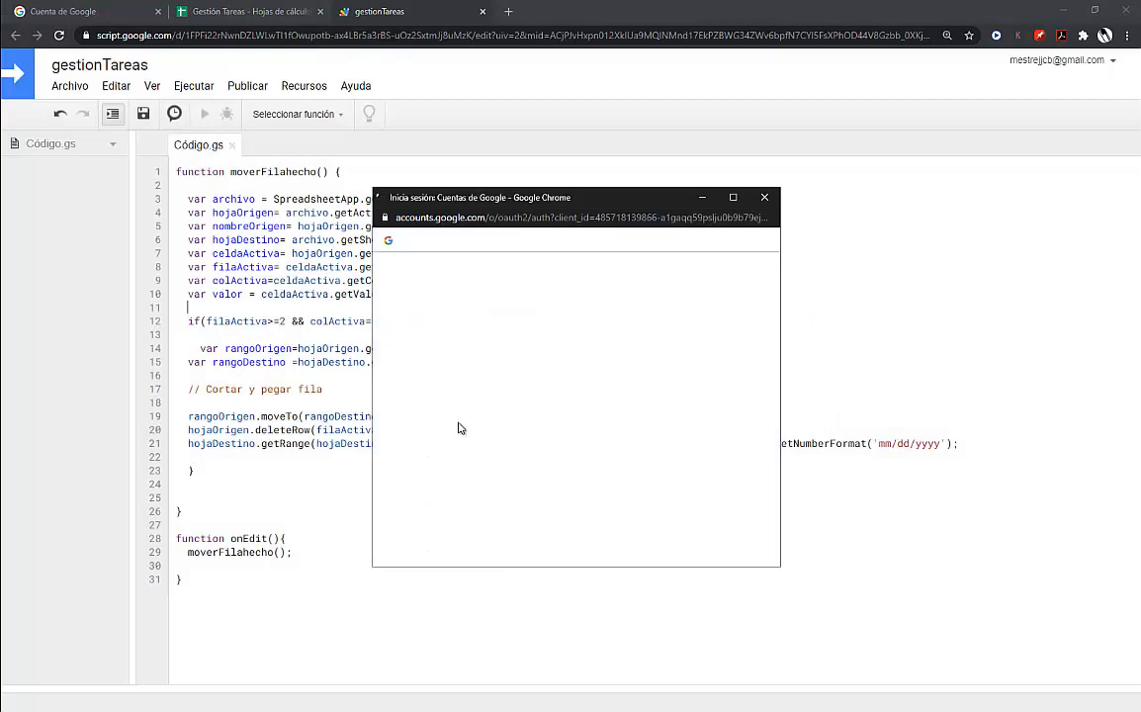
{"action": "left_click", "coordinate": [454, 371]}
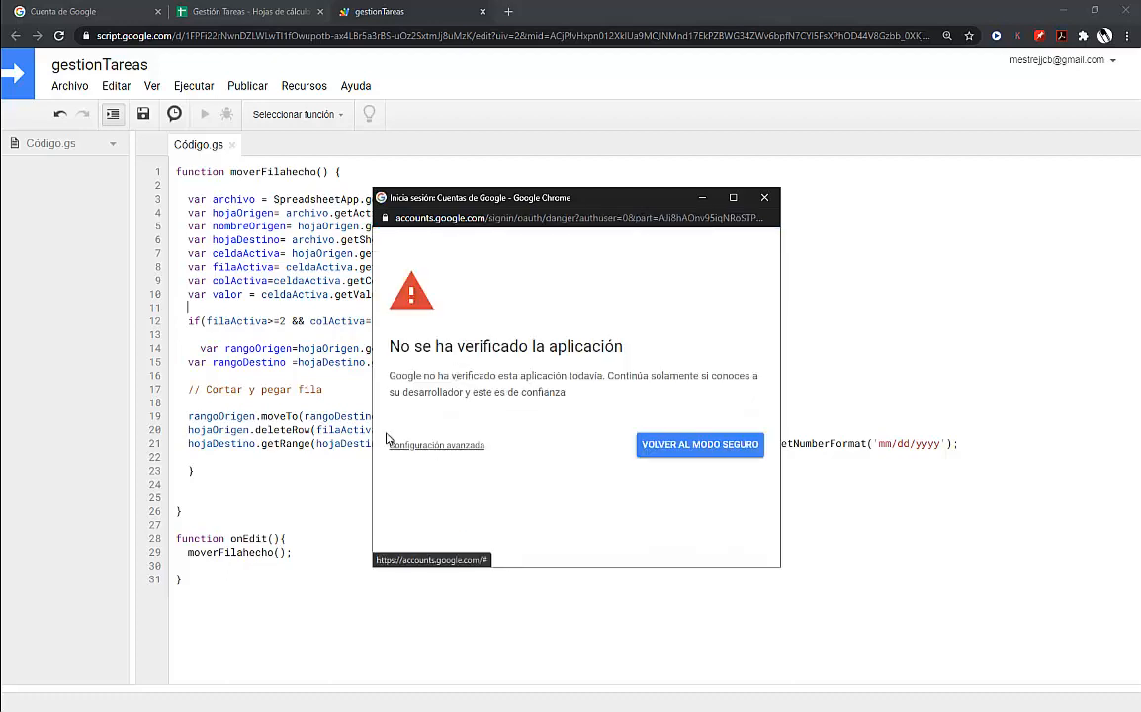
{"action": "left_click", "coordinate": [450, 446]}
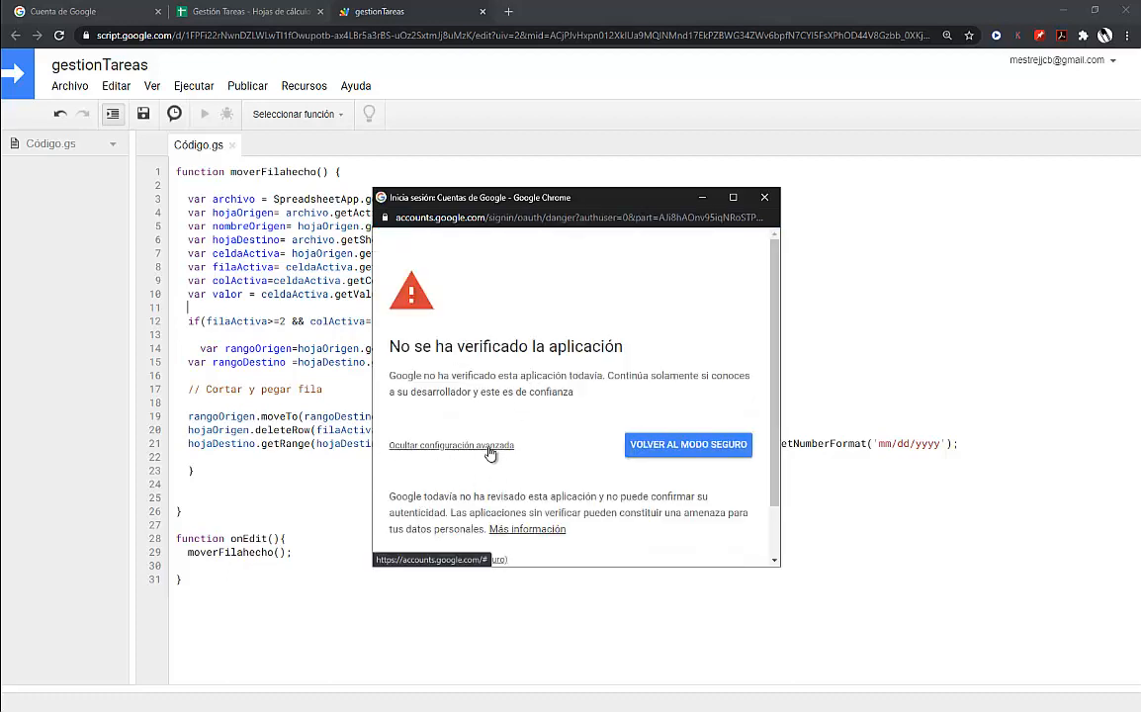
{"action": "scroll", "coordinate": [776, 447], "scroll_direction": "down", "scroll_amount": 1}
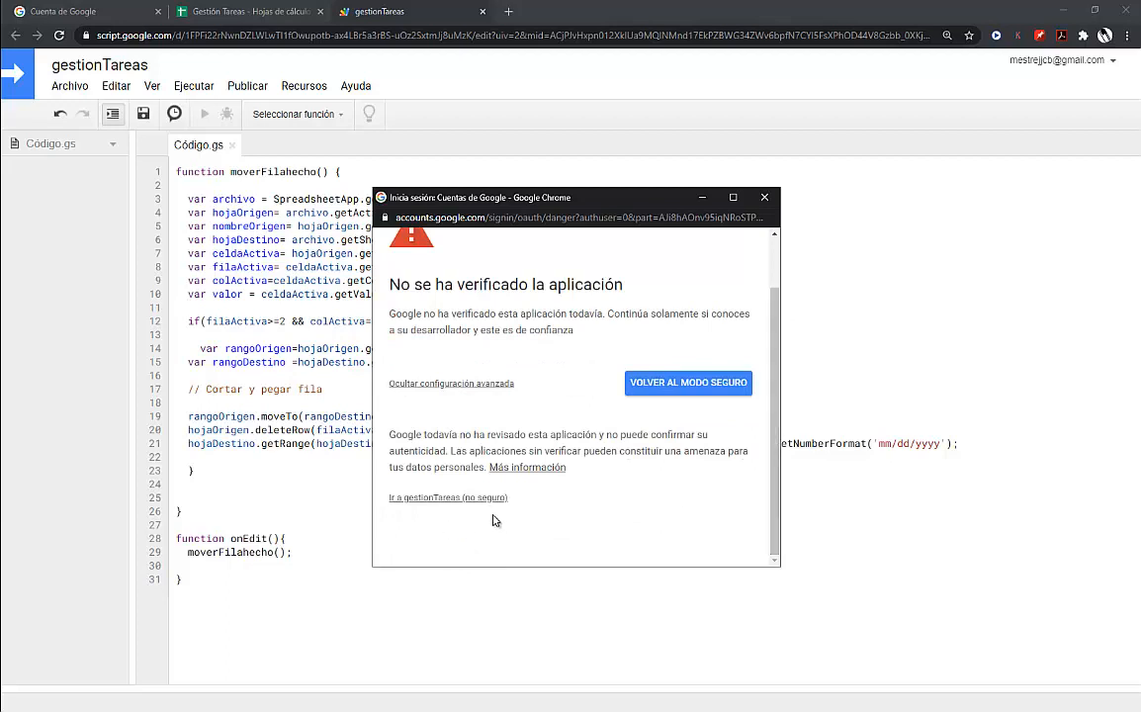
{"action": "left_click", "coordinate": [448, 498]}
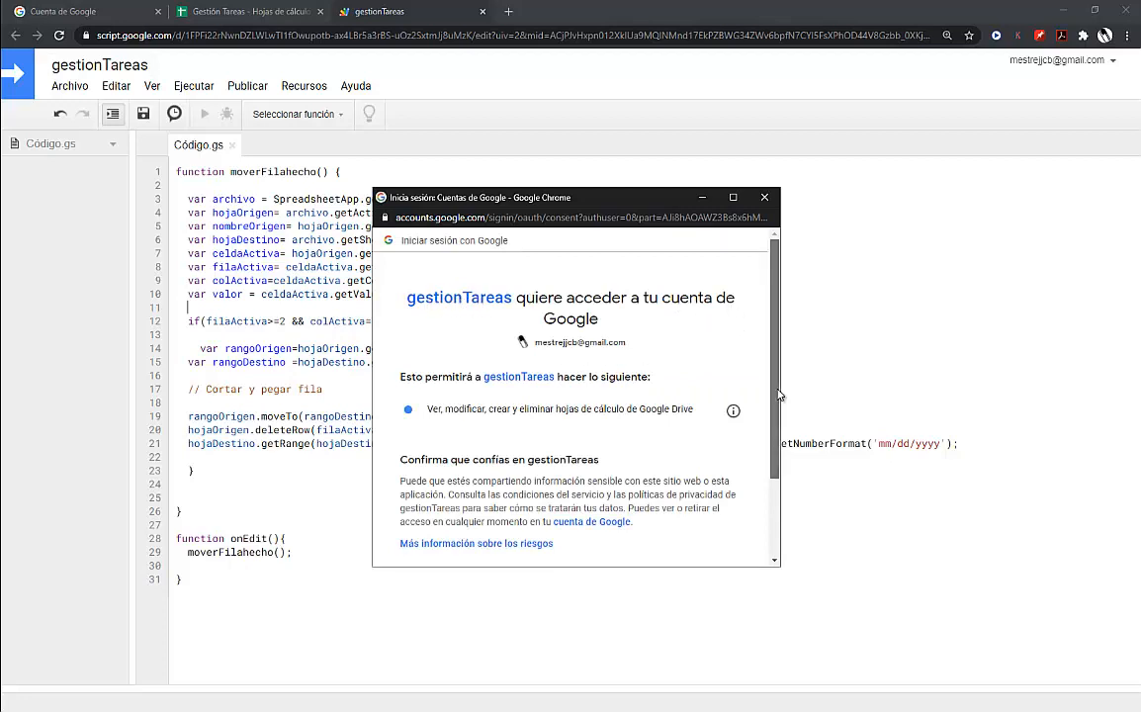
{"action": "scroll", "coordinate": [775, 394], "scroll_direction": "down", "scroll_amount": 2}
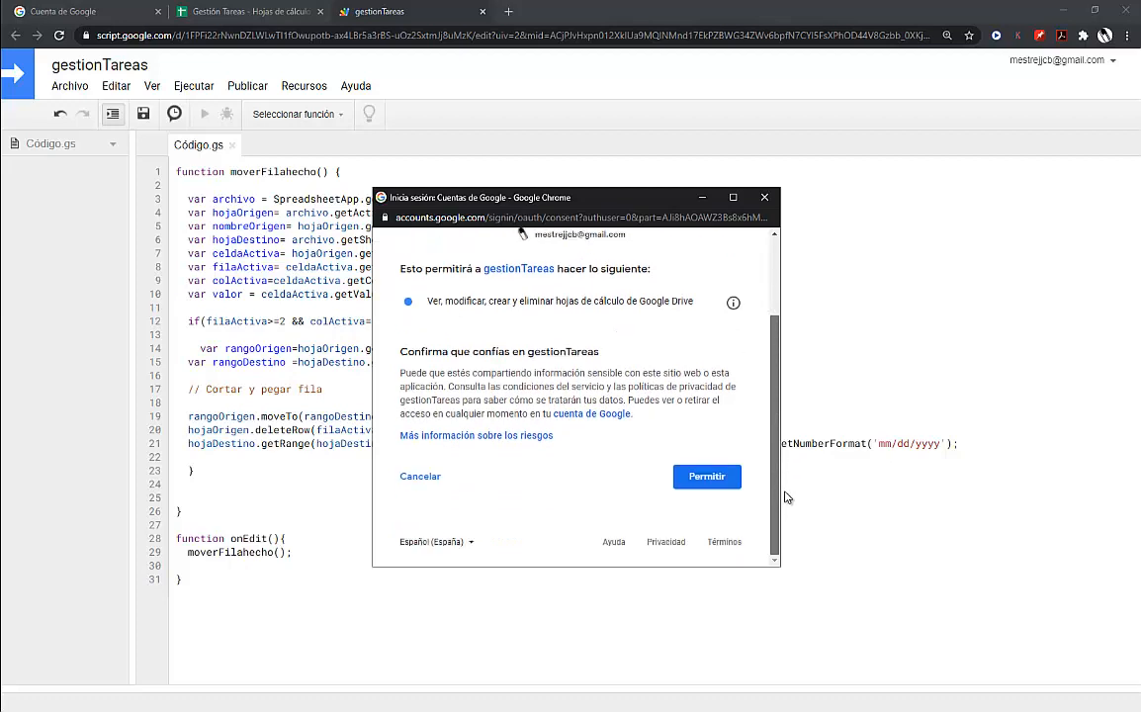
{"action": "left_click", "coordinate": [713, 480]}
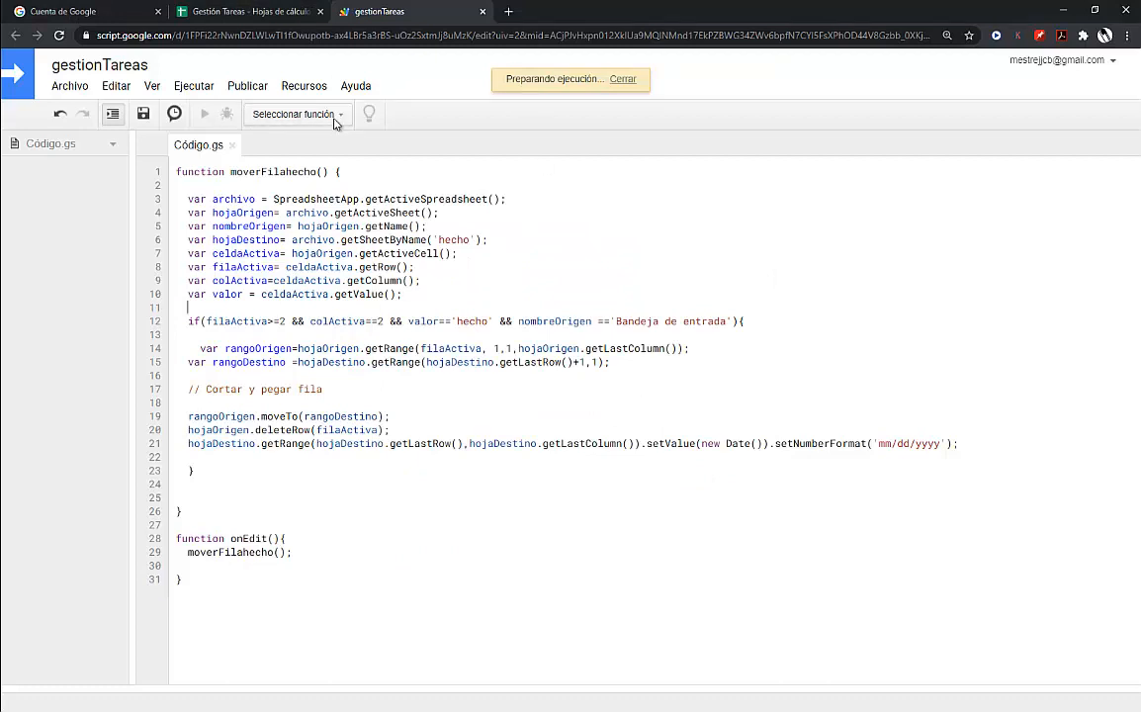
Step: Choose moverFilahecho as the function to run in the script project and dismiss the execution notice
{"action": "left_click", "coordinate": [297, 115]}
{"action": "left_click", "coordinate": [247, 146]}
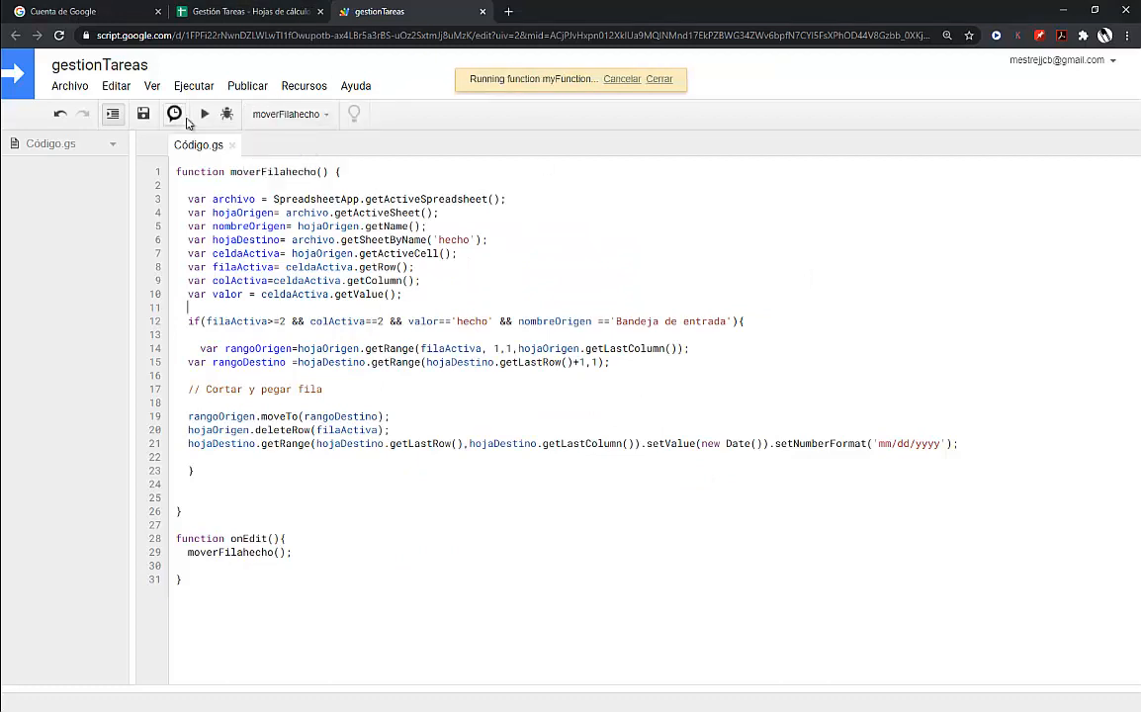
{"action": "left_click", "coordinate": [711, 79]}
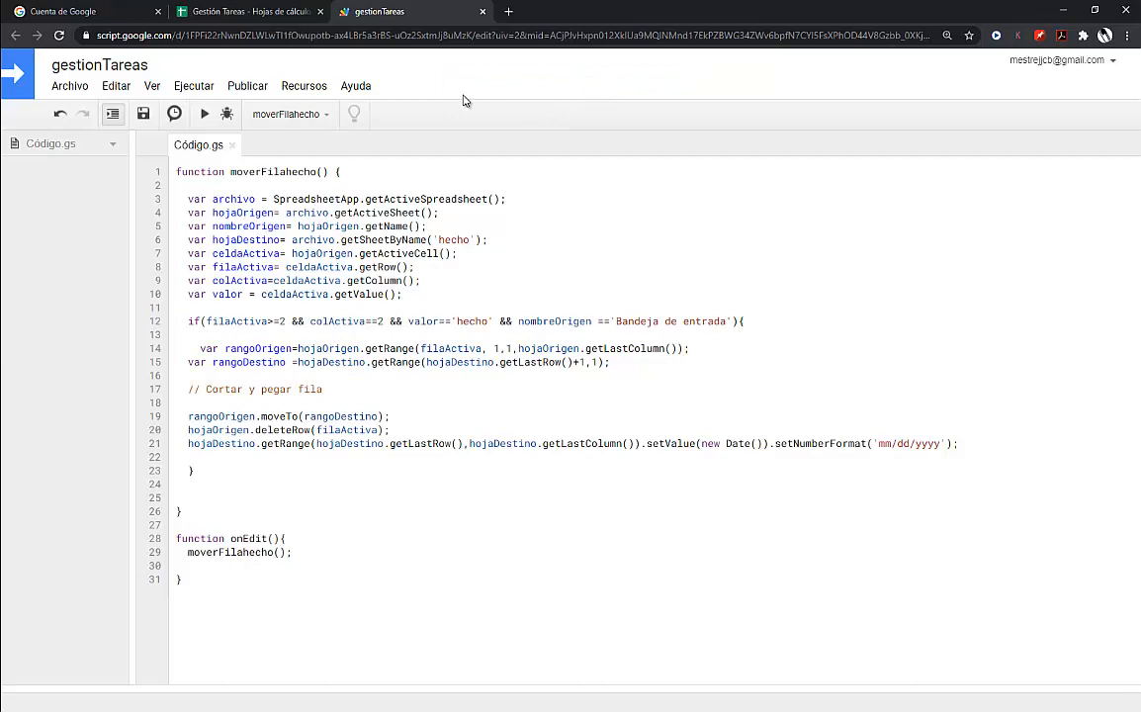
Step: Switch to the Gestión Tareas spreadsheet, mark "Crear video grupo CEAM" as done in Bandeja de entrada, and check the hecho sheet
{"action": "left_click", "coordinate": [259, 14]}
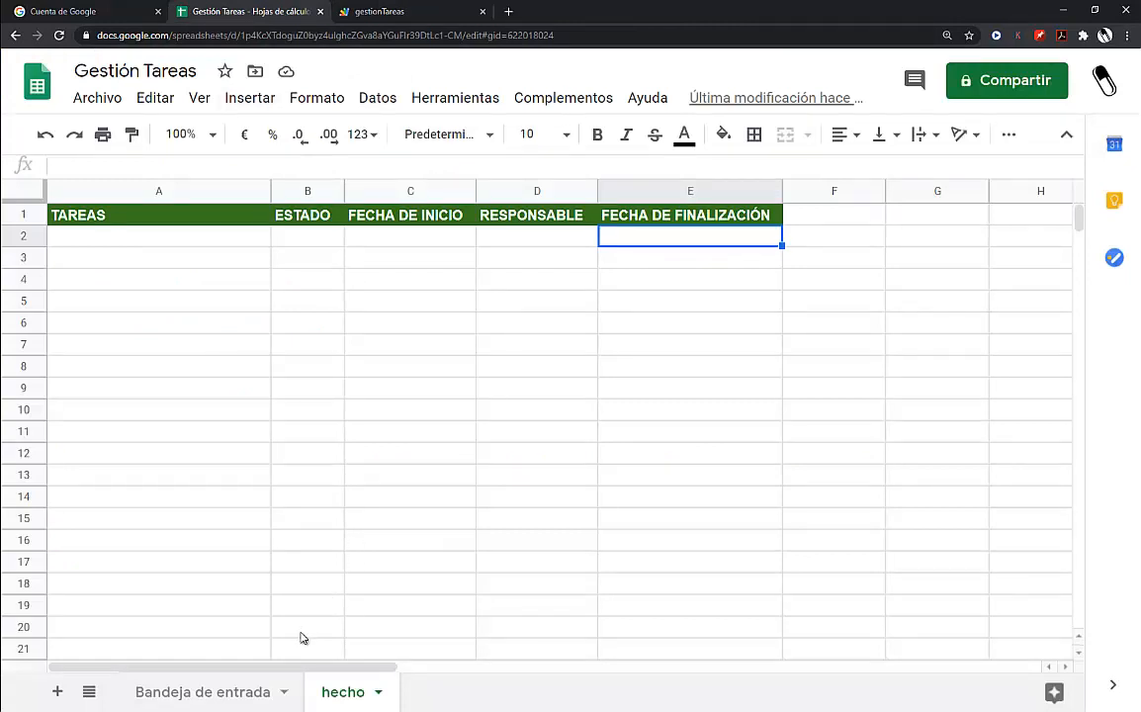
{"action": "left_click", "coordinate": [211, 687]}
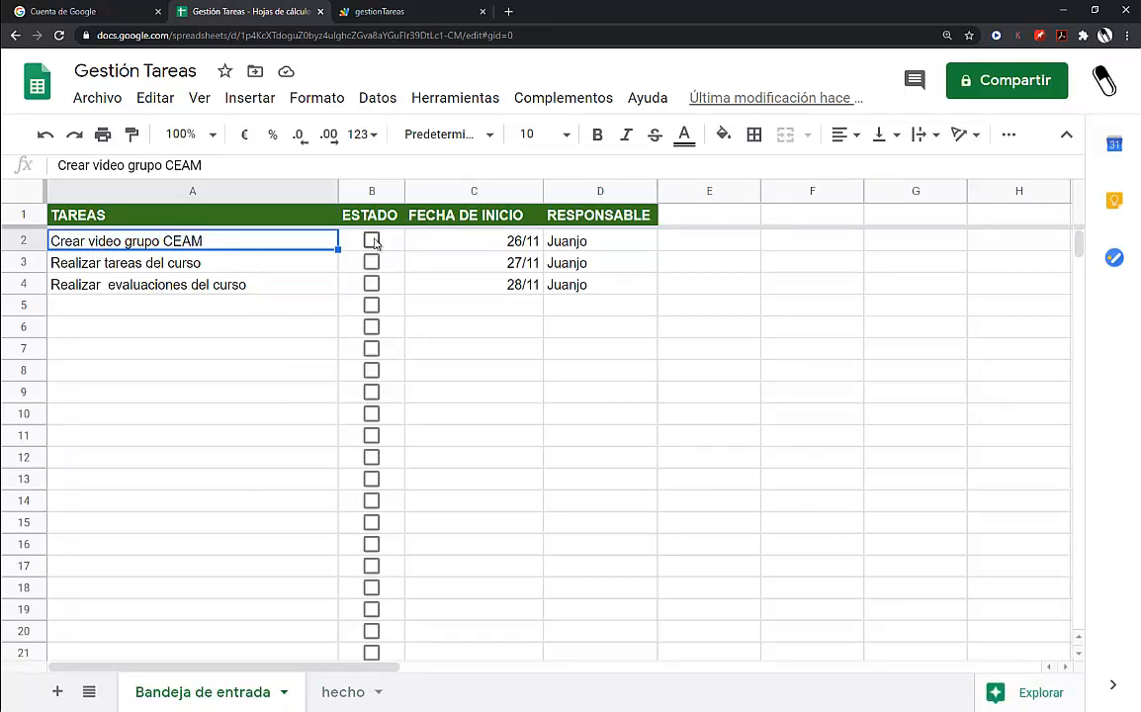
{"action": "left_click", "coordinate": [373, 241]}
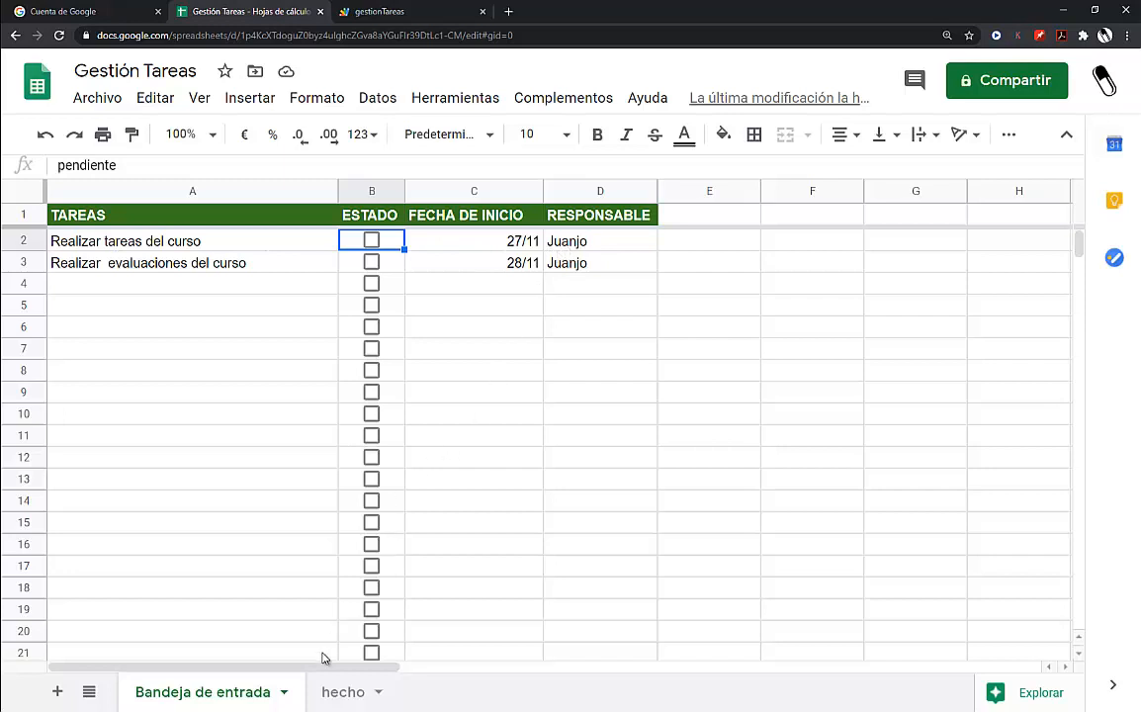
{"action": "left_click", "coordinate": [344, 697]}
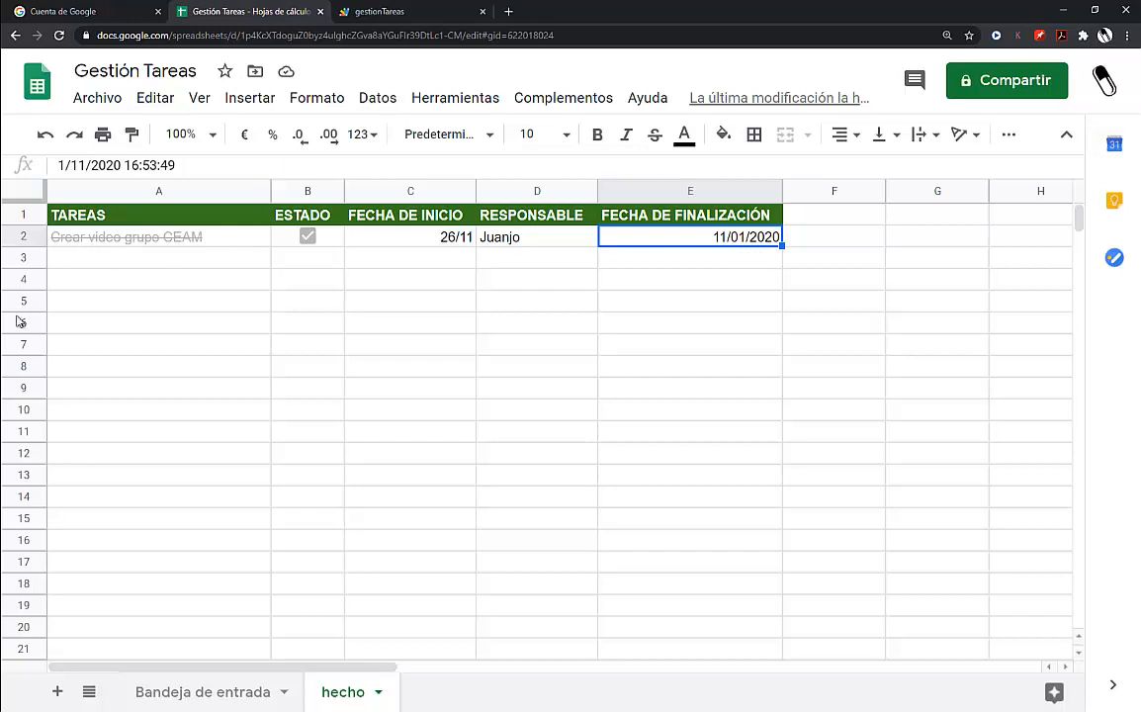
Step: Mark "Realizar evaluaciones del curso" as done in Bandeja de entrada, check the hecho sheet, and return to Bandeja de entrada
{"action": "left_click", "coordinate": [213, 692]}
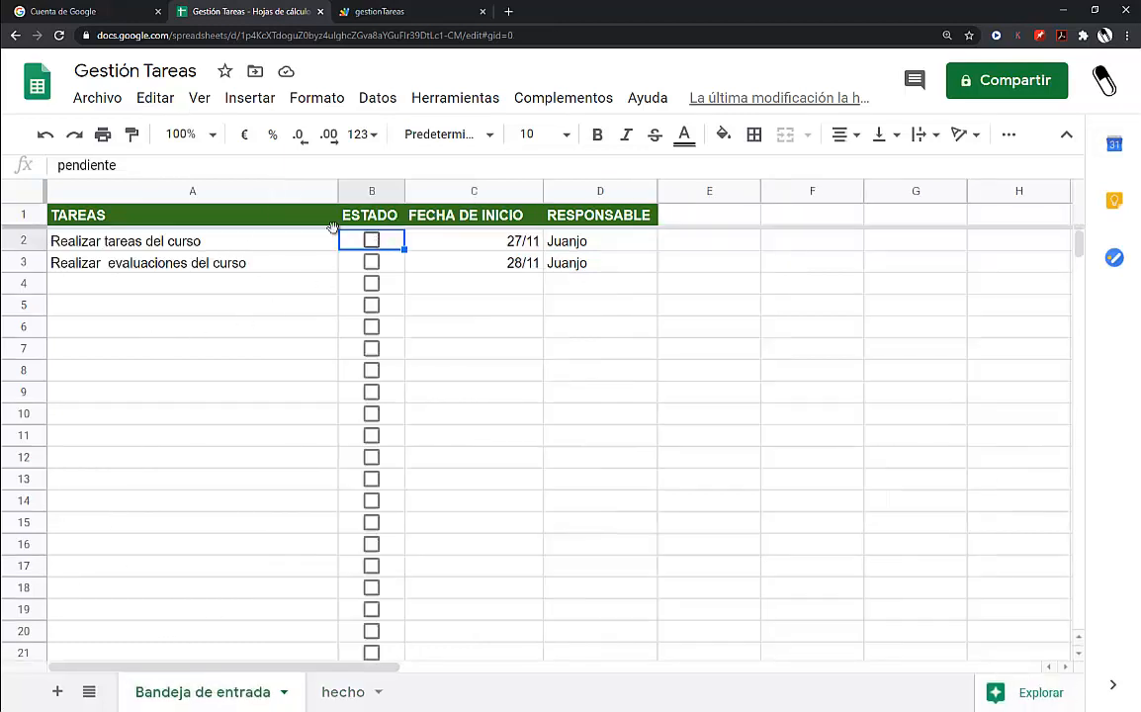
{"action": "left_click", "coordinate": [461, 248]}
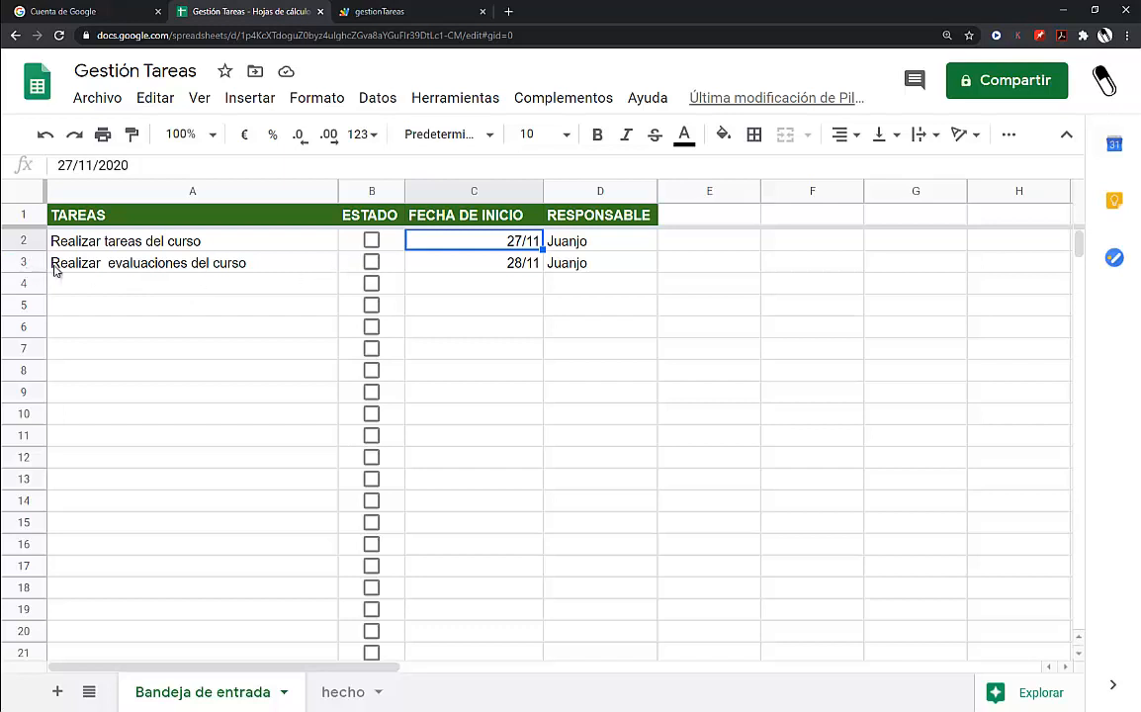
{"action": "left_click", "coordinate": [371, 263]}
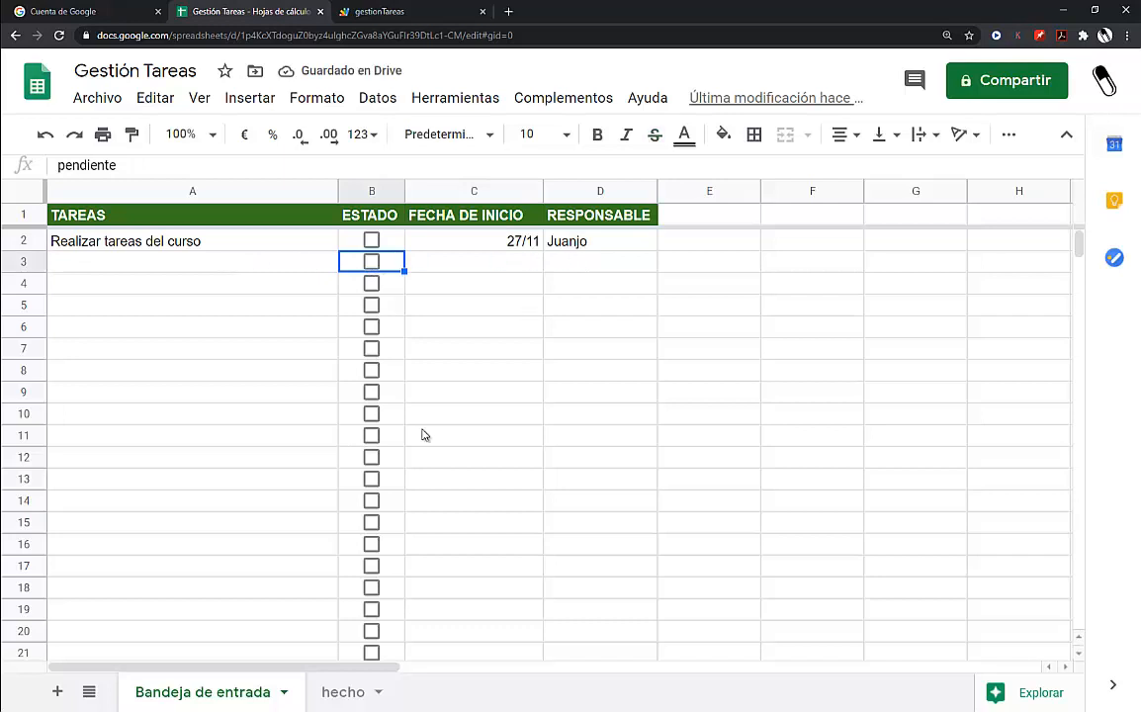
{"action": "left_click", "coordinate": [343, 693]}
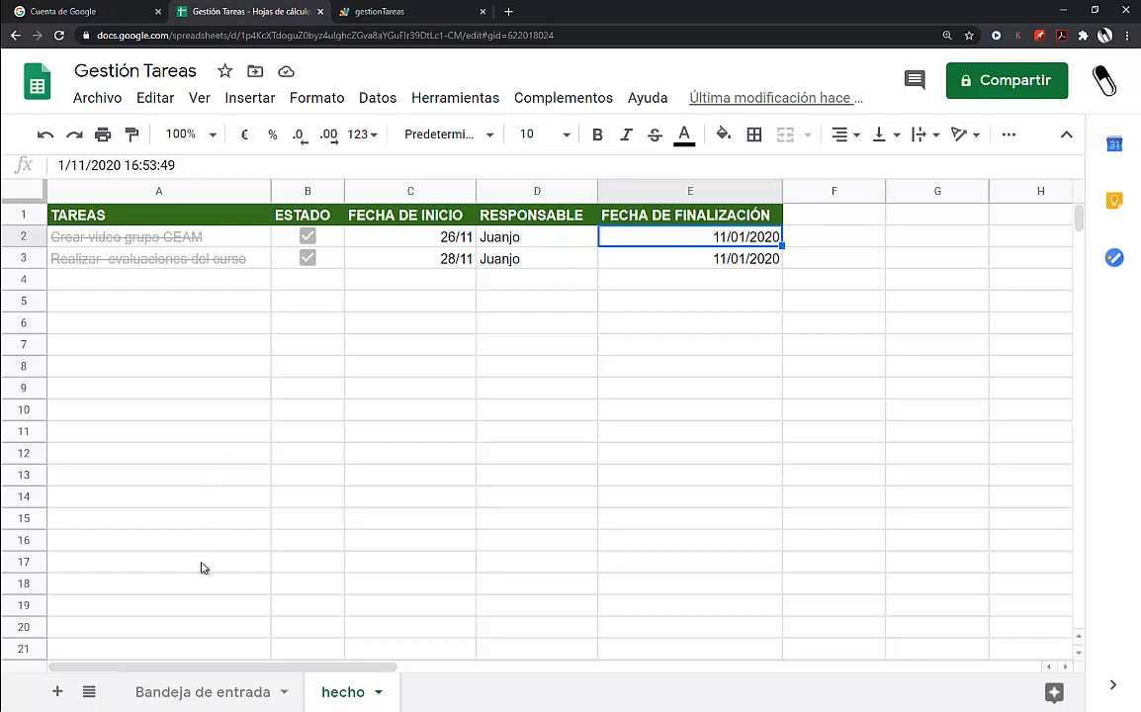
{"action": "left_click", "coordinate": [183, 690]}
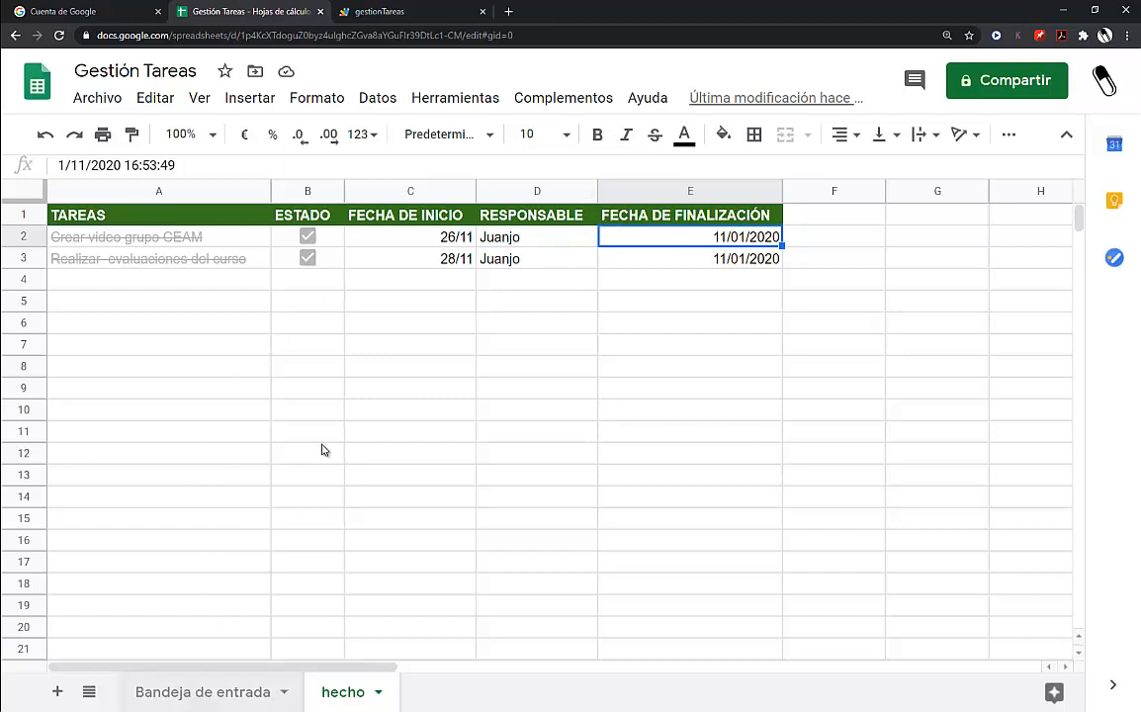